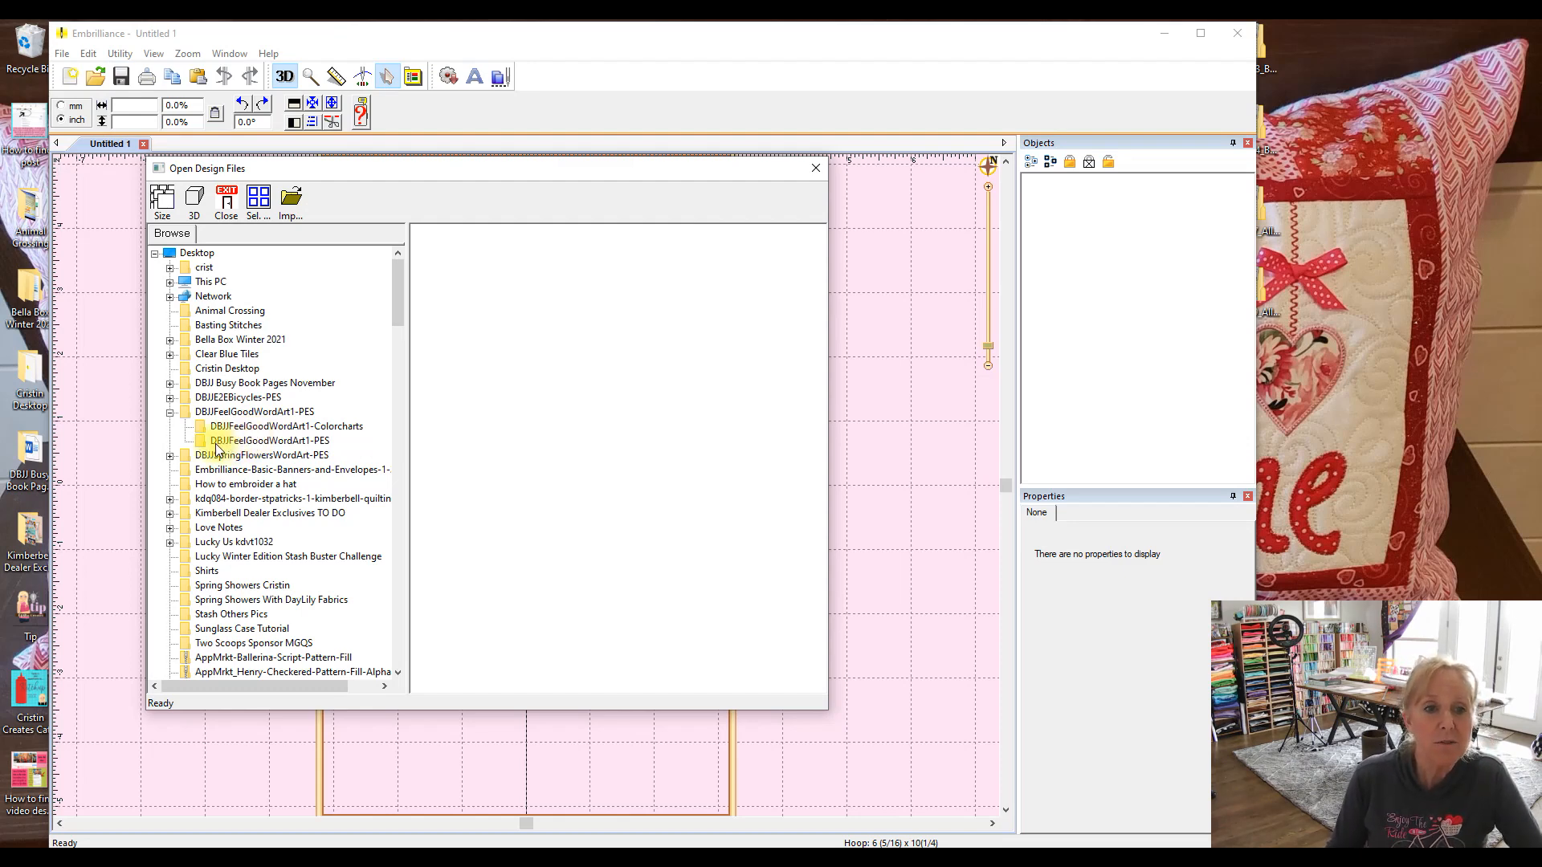
Open the 8x8 size of the Just Be You design, DBJJFeelGoodWordArt1-JustBeYou-8x8.PES, from the DBJJFeelGoodWordArt1-PES folder
left_click(272, 442)
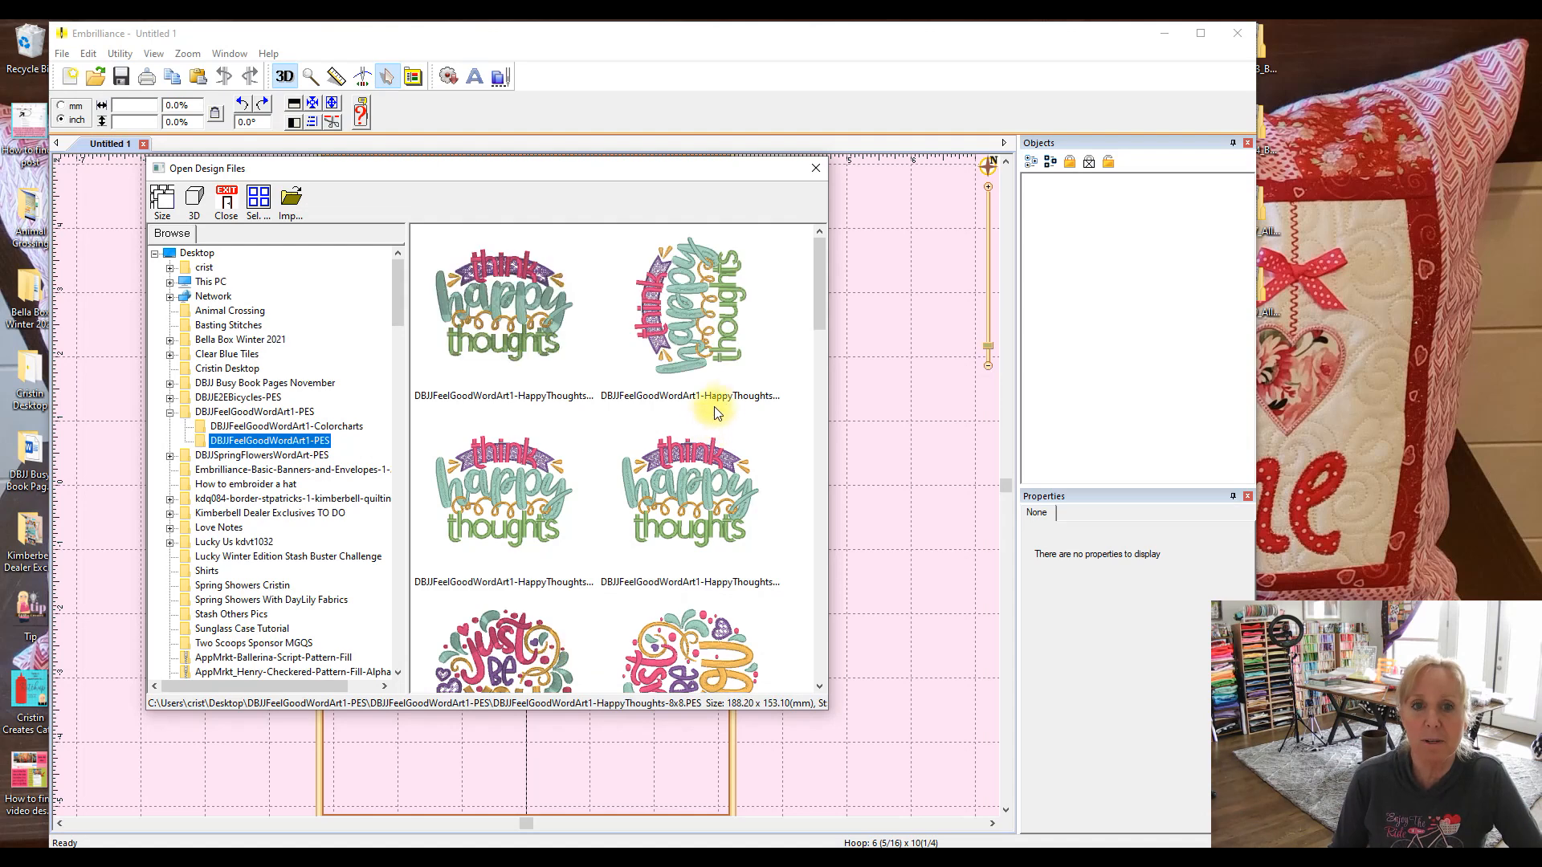
scroll(708, 413, "down", 3)
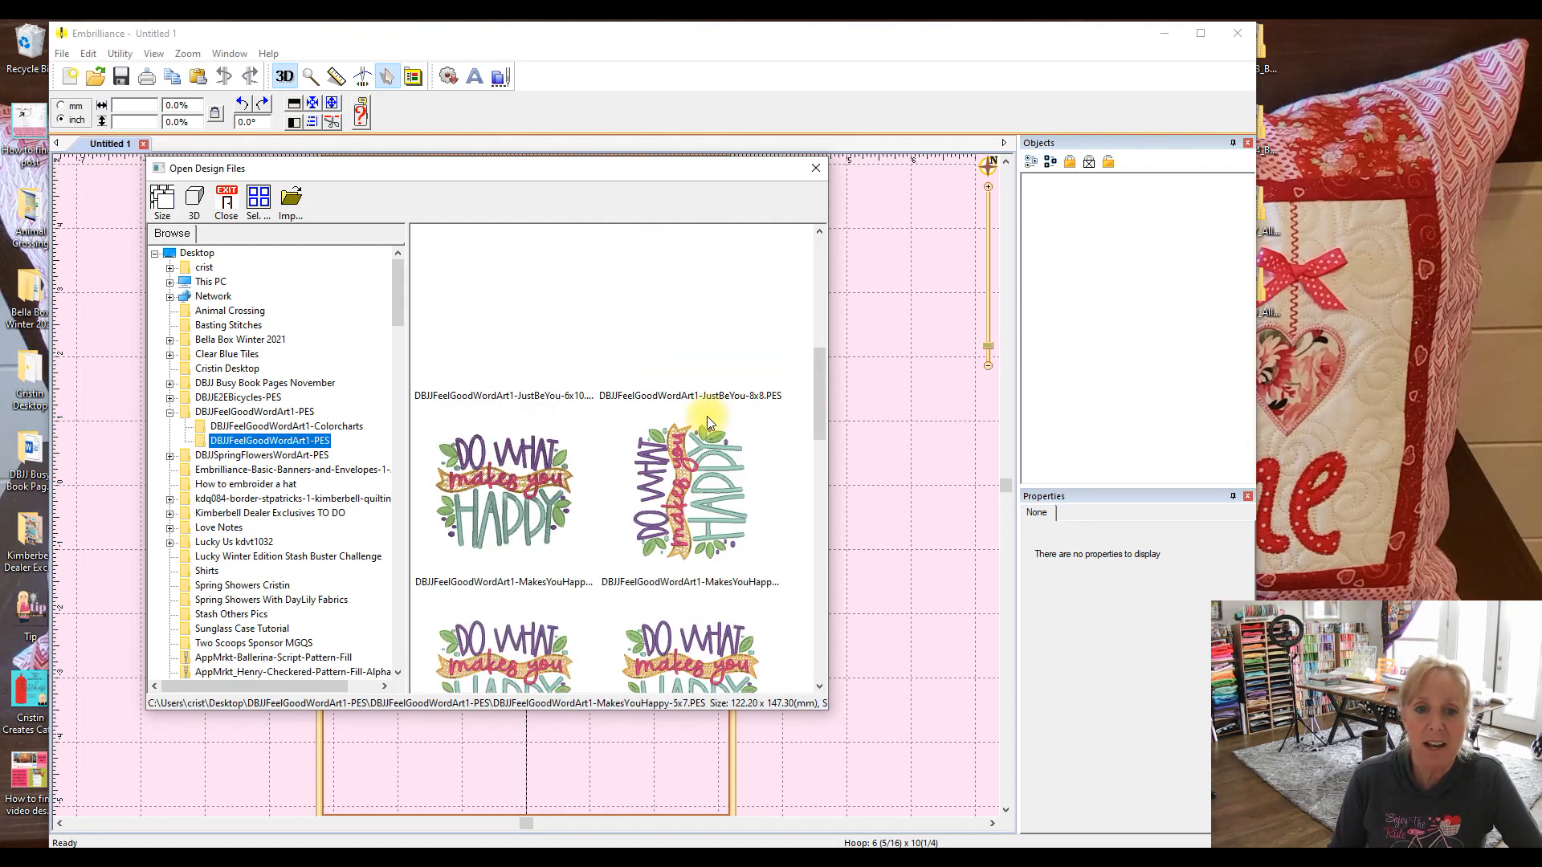
scroll(707, 416, "down", 5)
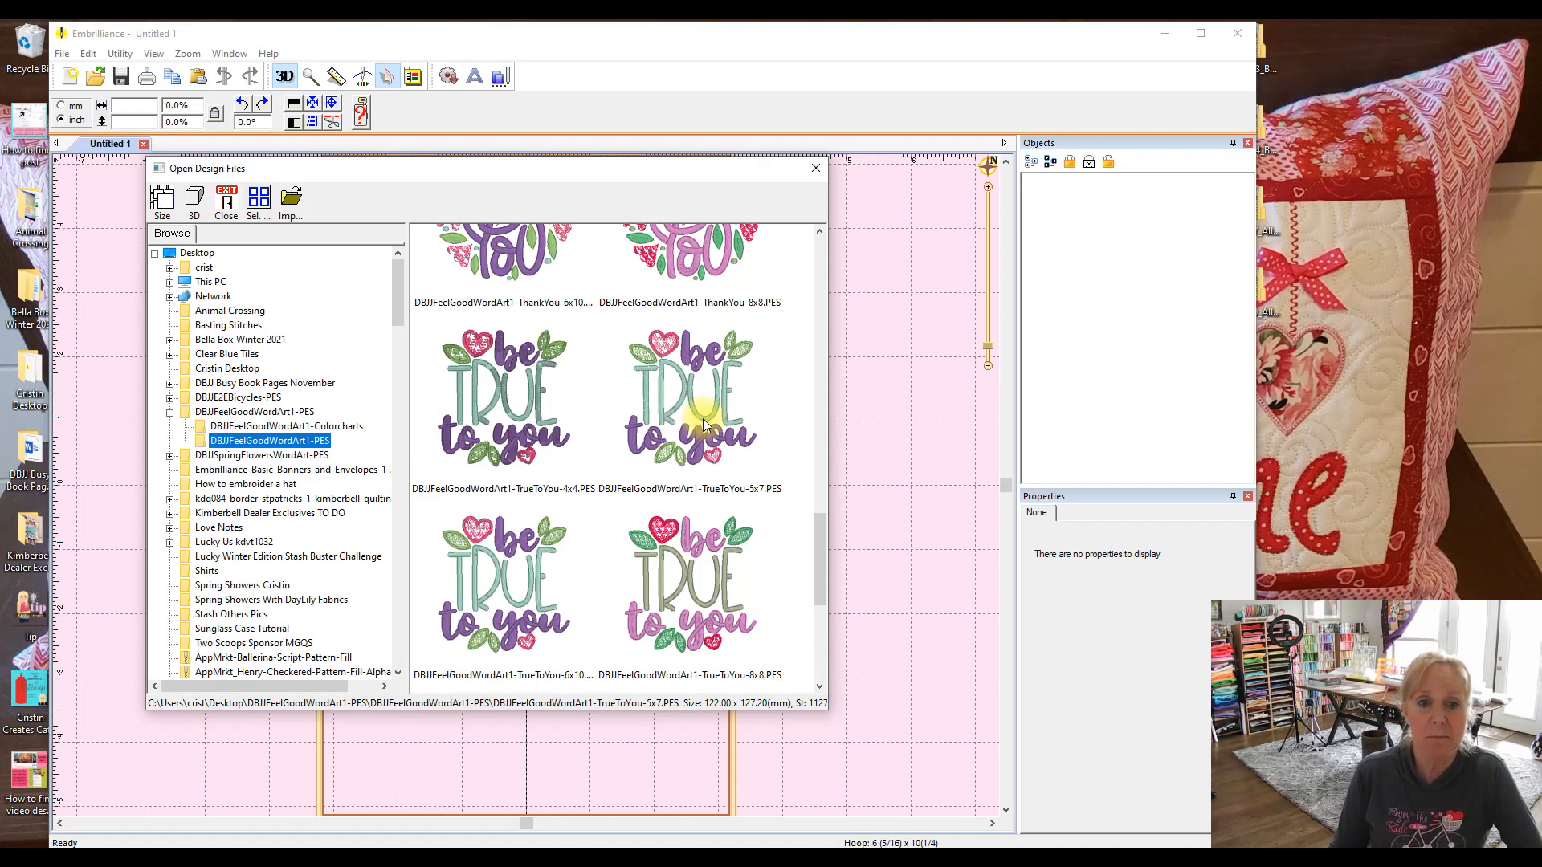
scroll(701, 417, "down", 3)
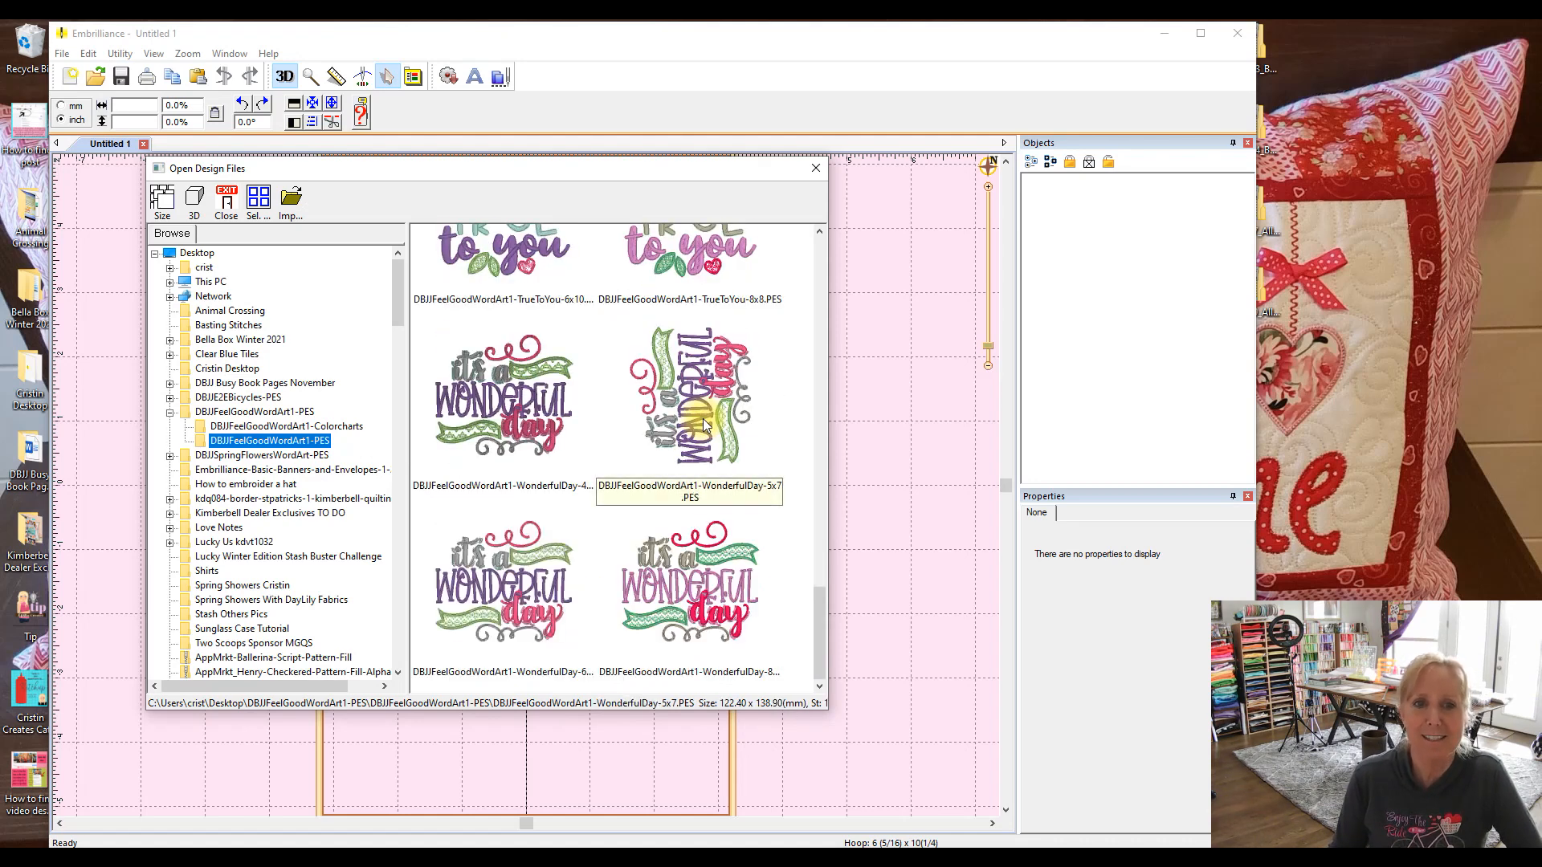
scroll(702, 418, "up", 9)
scroll(702, 417, "up", 3)
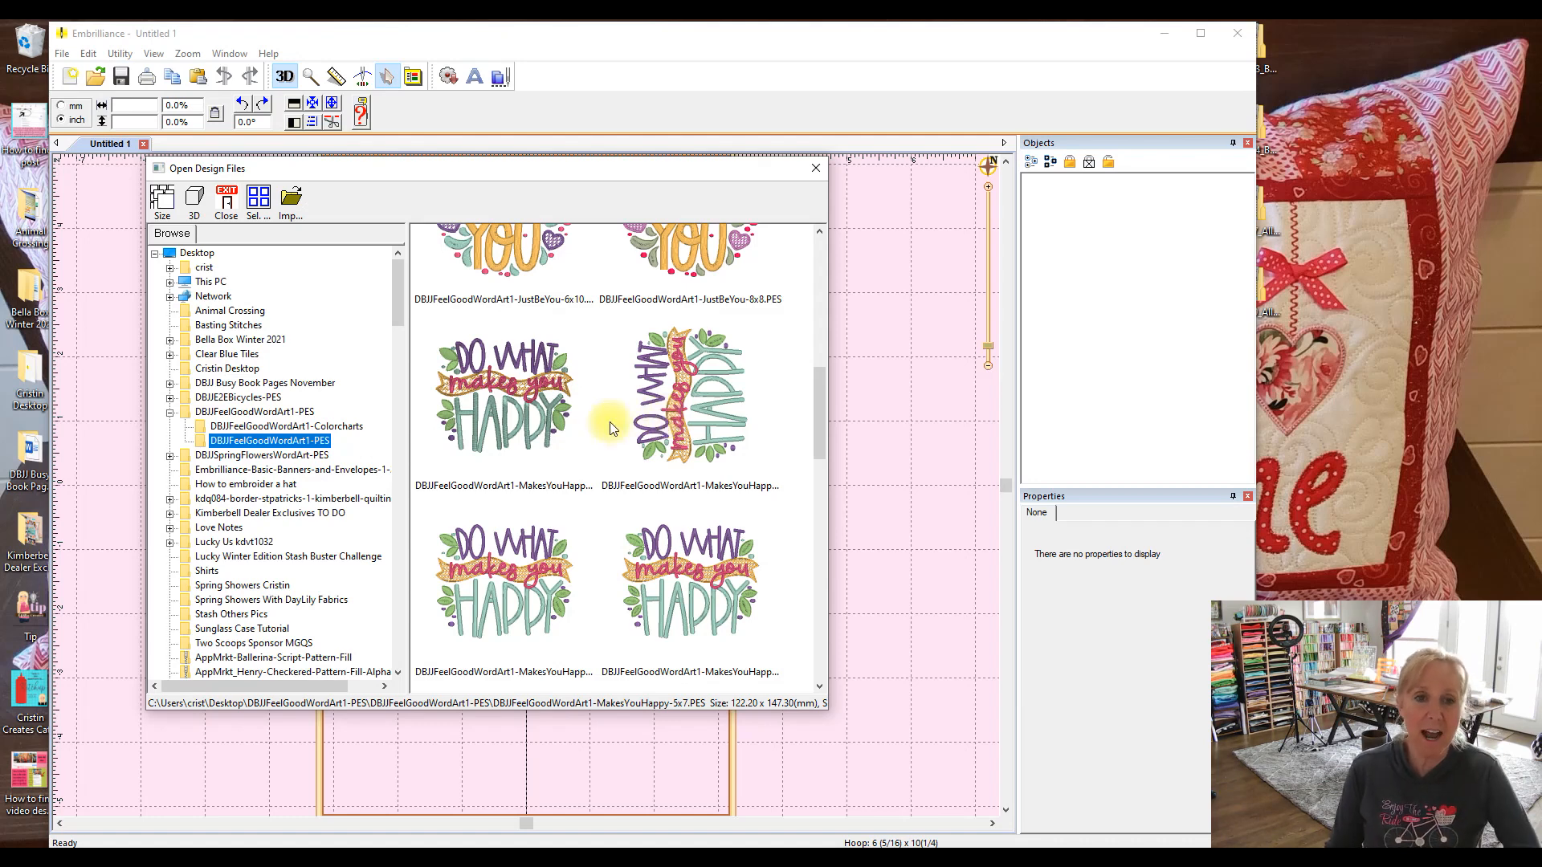
scroll(605, 416, "up", 3)
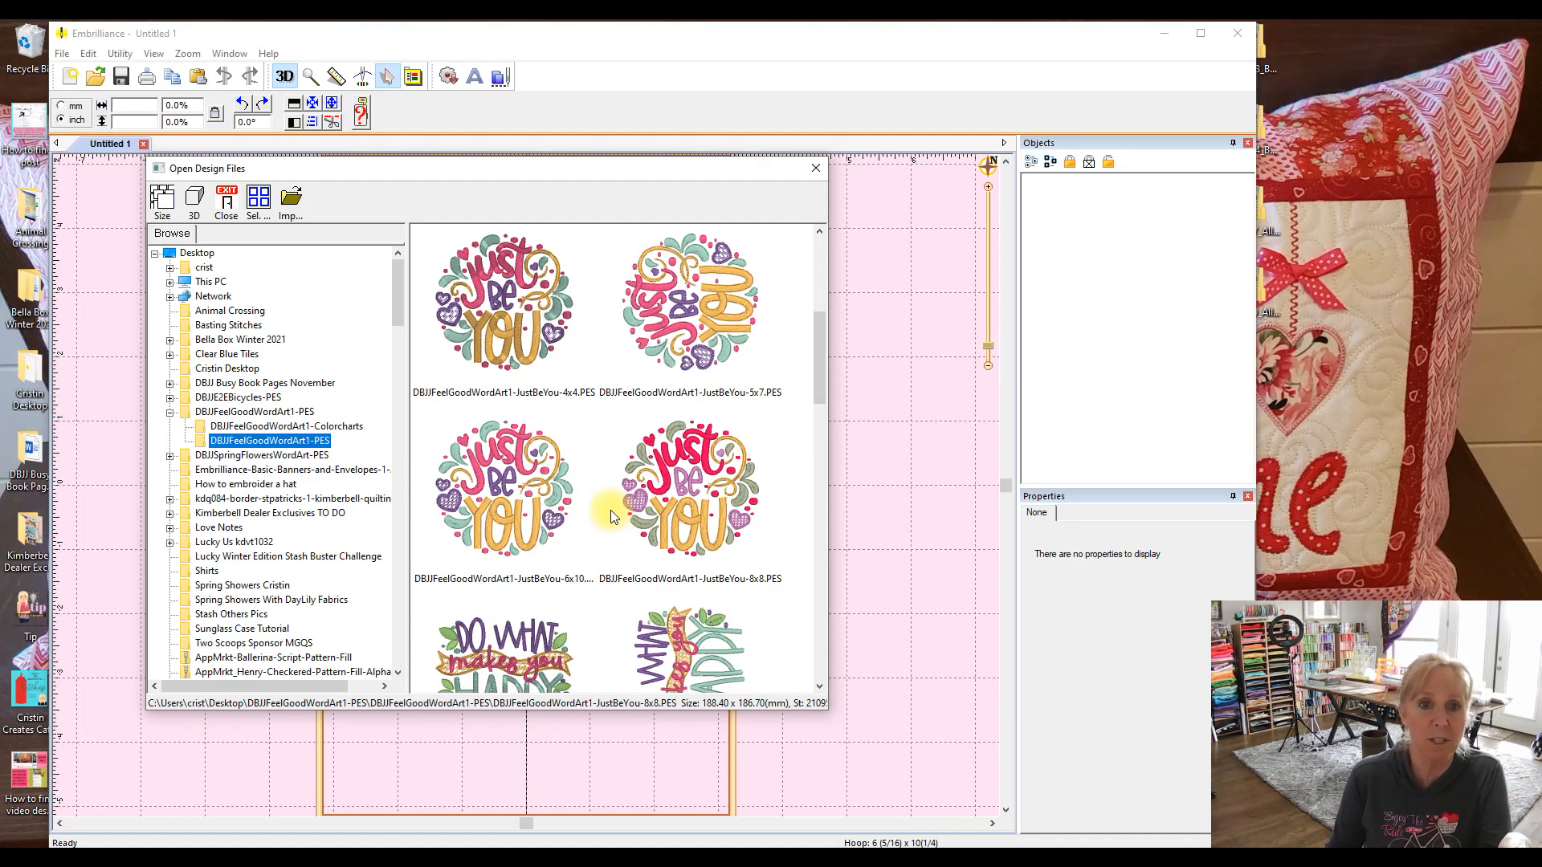
left_click(496, 502)
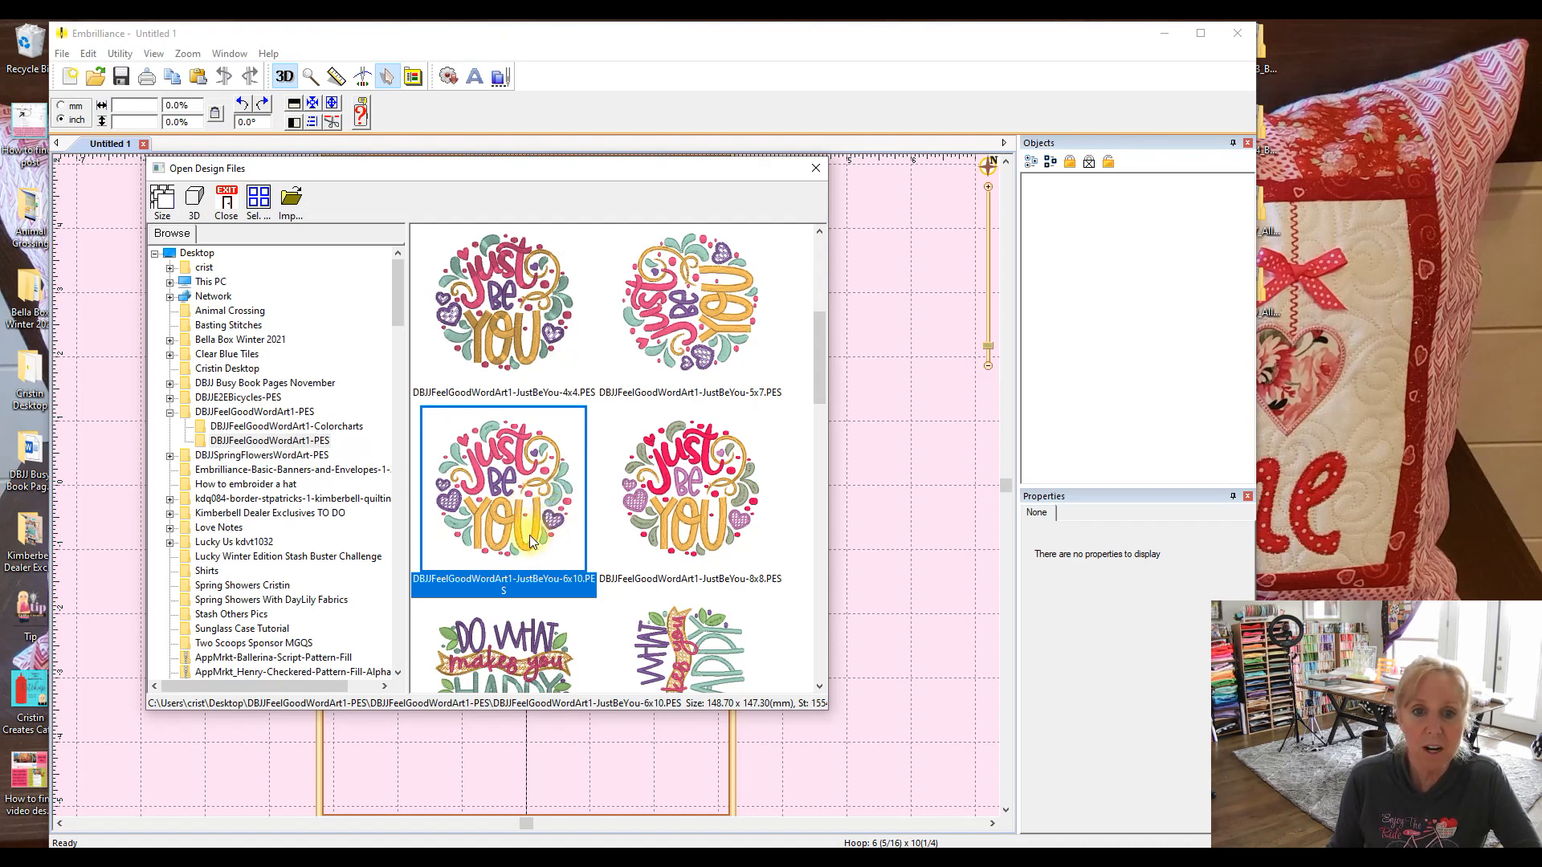
left_click(673, 507)
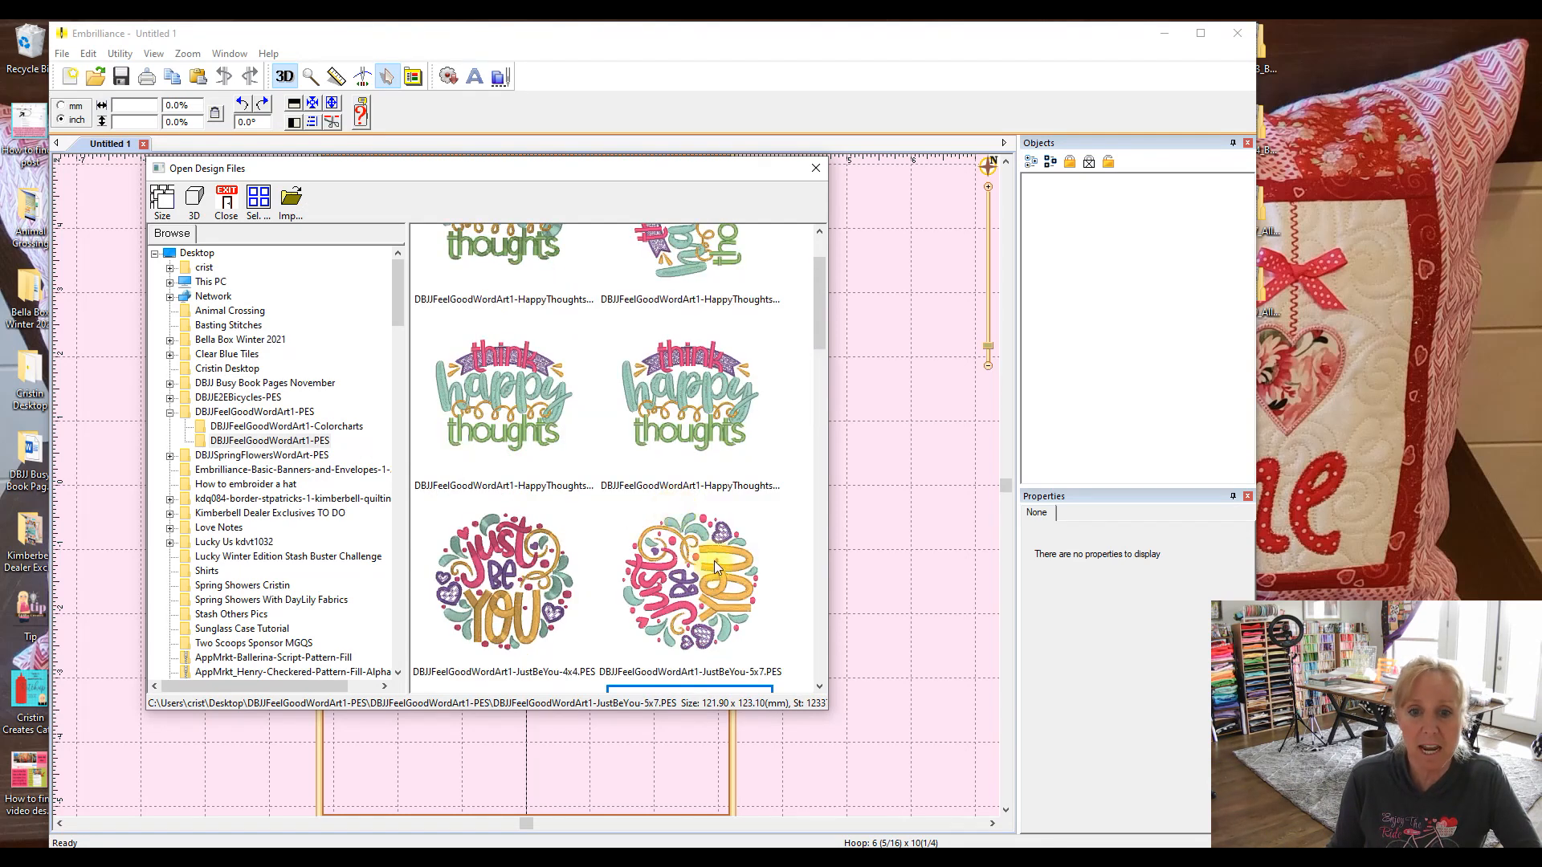
scroll(697, 528, "up", 3)
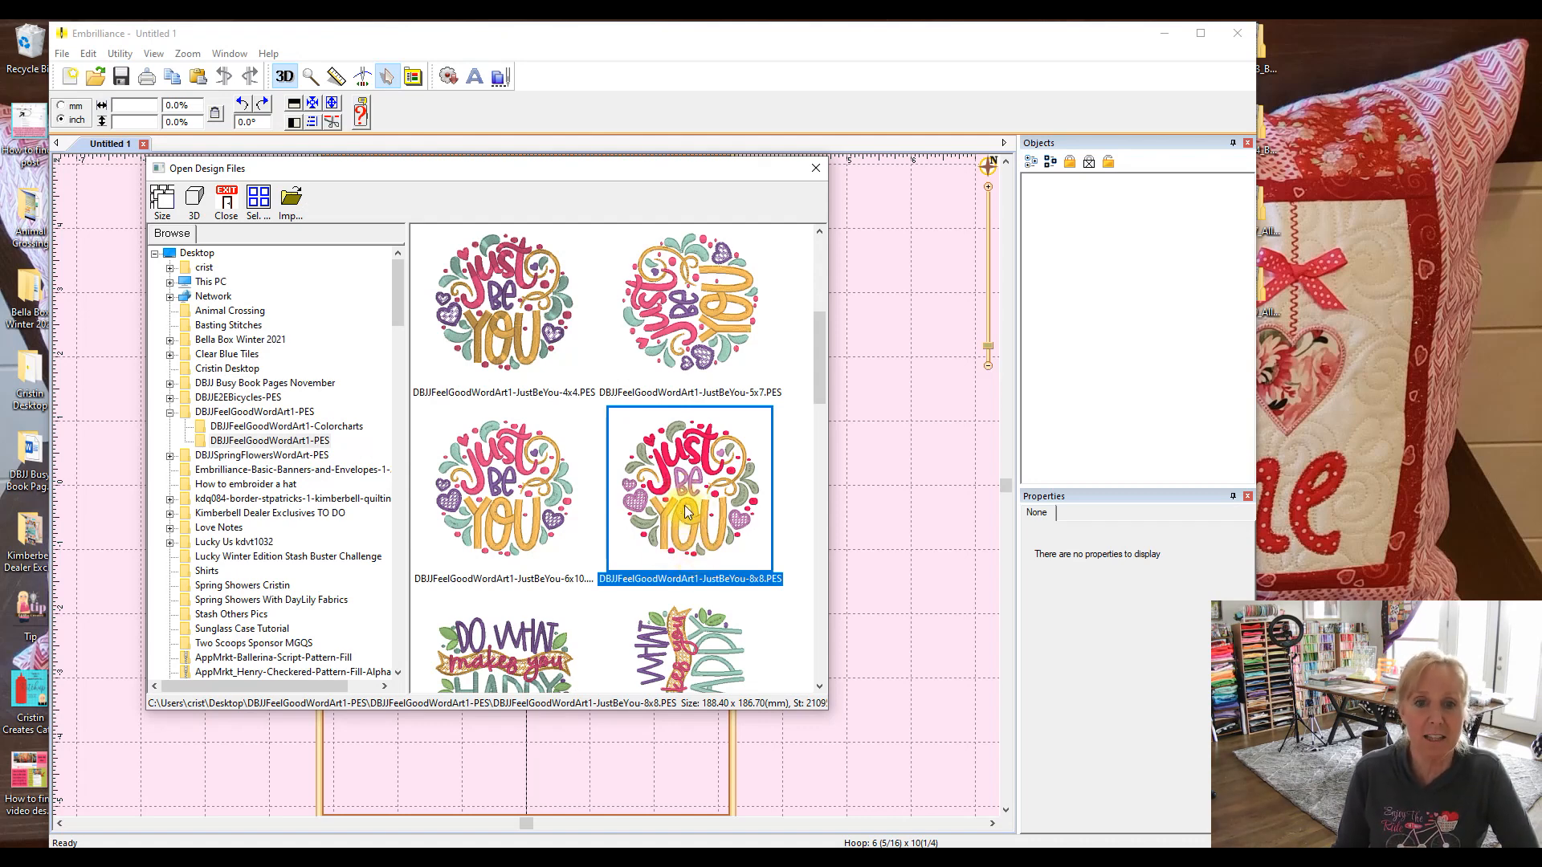
double_click(689, 522)
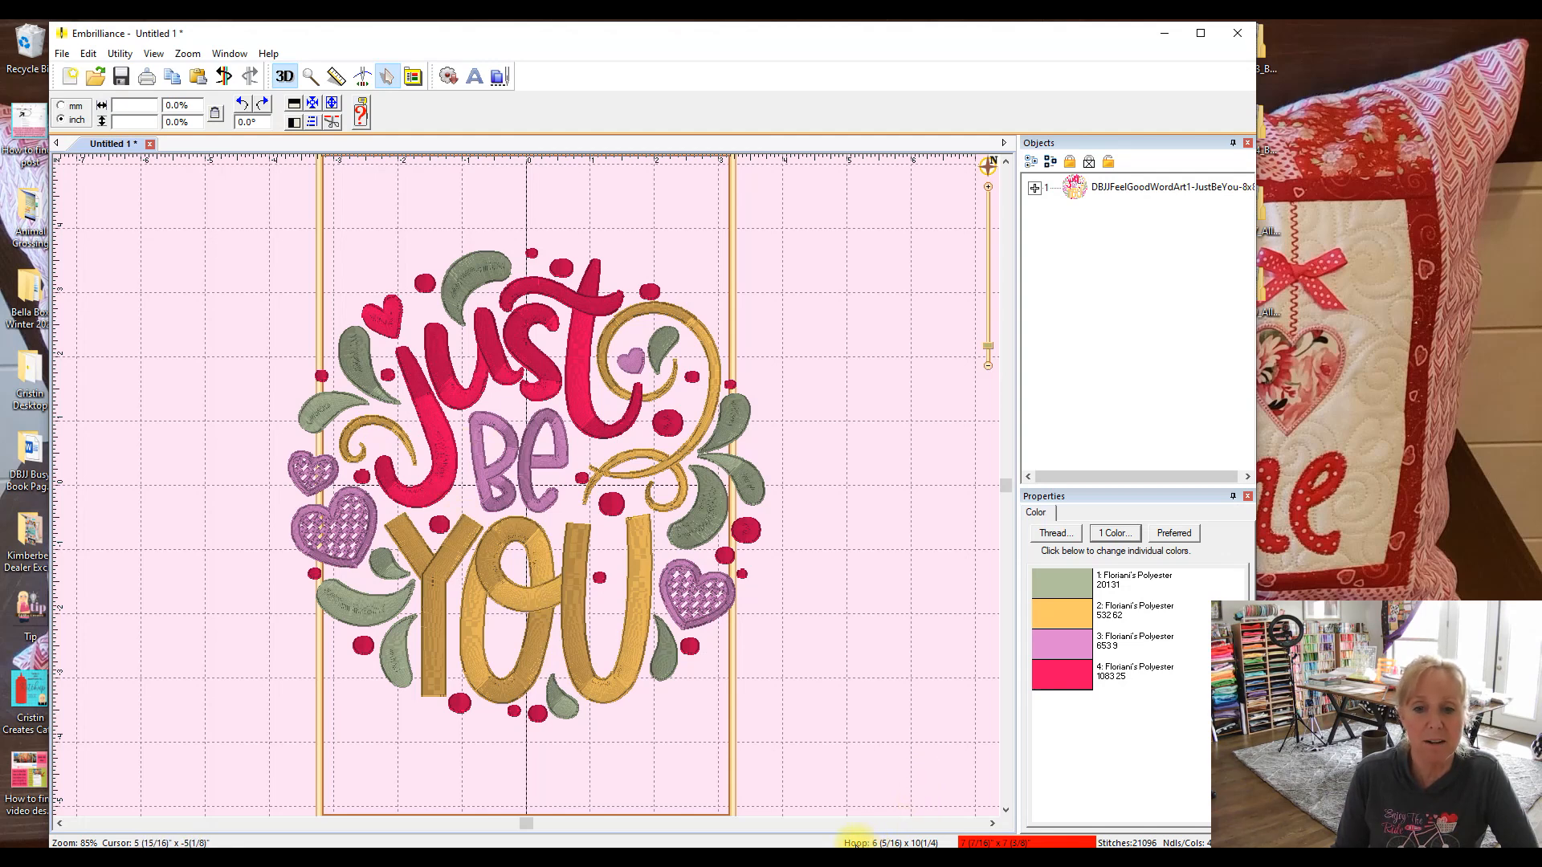
Add the prefix 8x8 to the name of the 200mm x 200mm (Ellisimo/Quattro) hoop and apply that hoop to the page
left_click(855, 842)
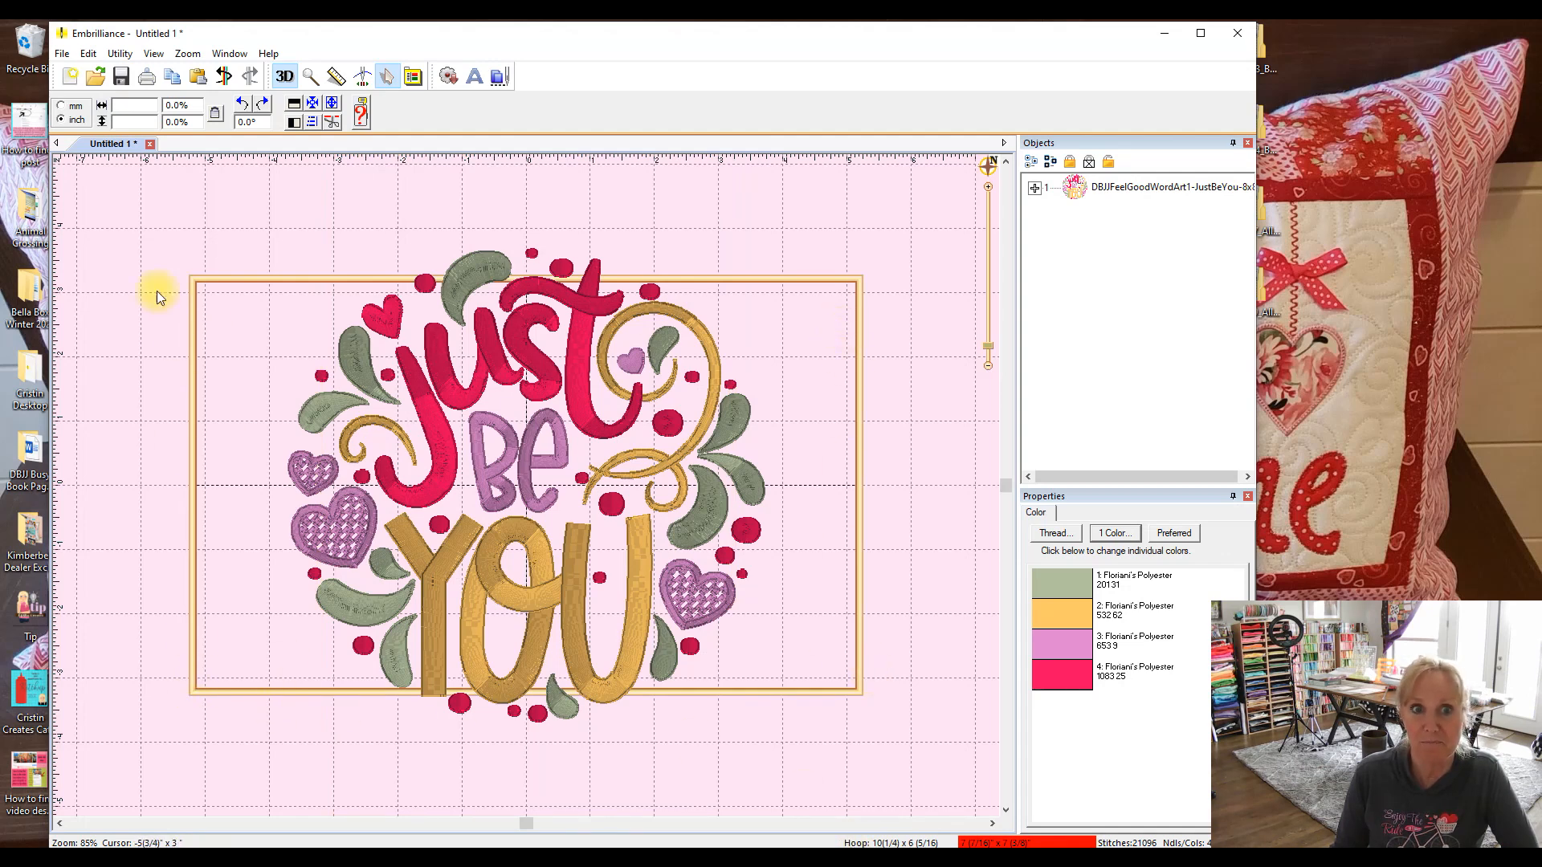
left_click(413, 76)
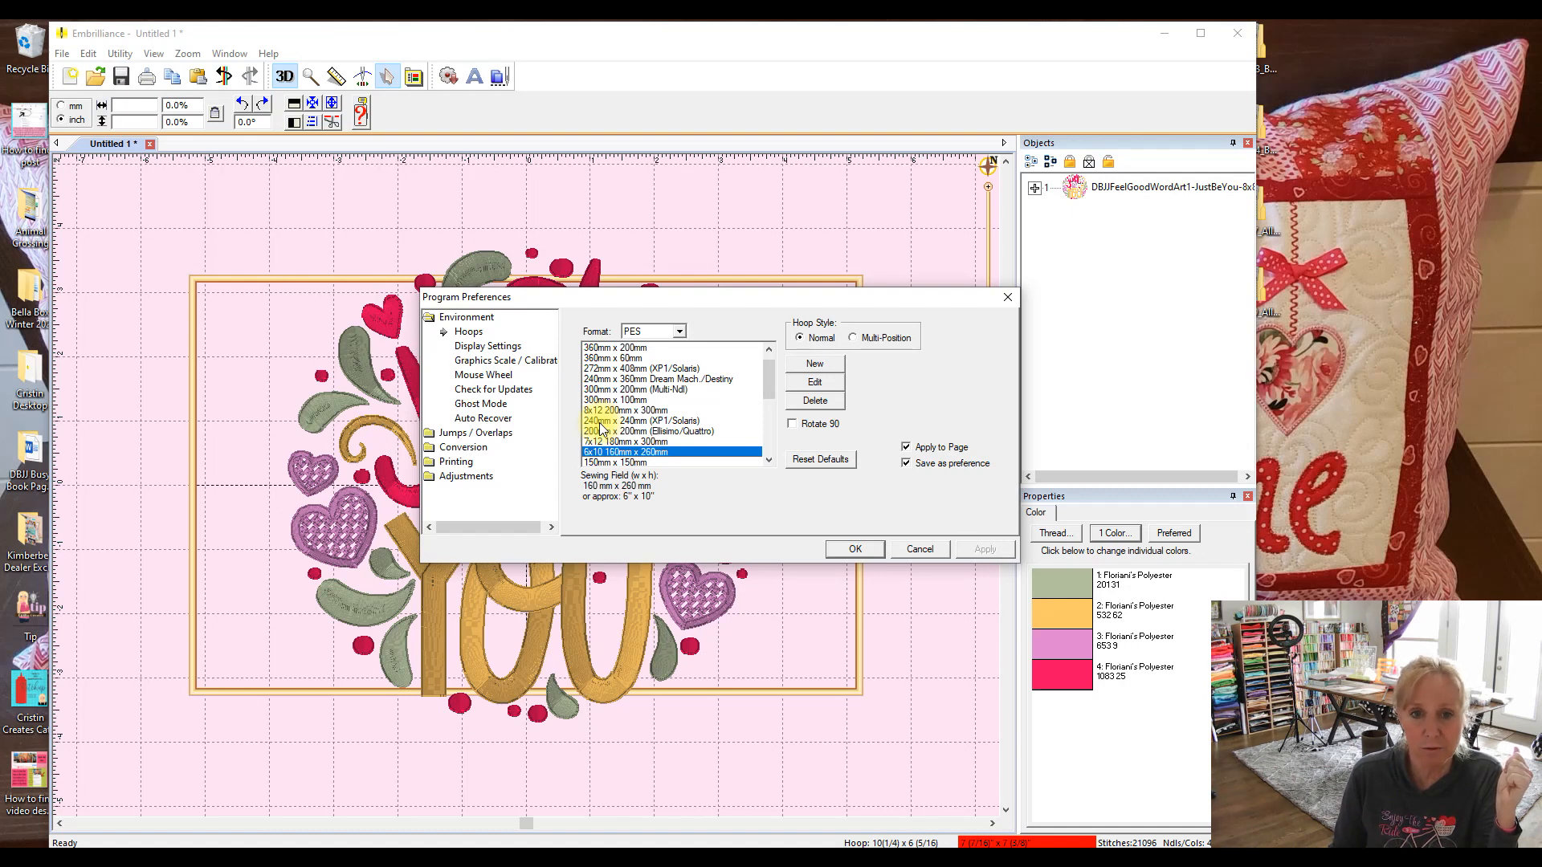
left_click(600, 422)
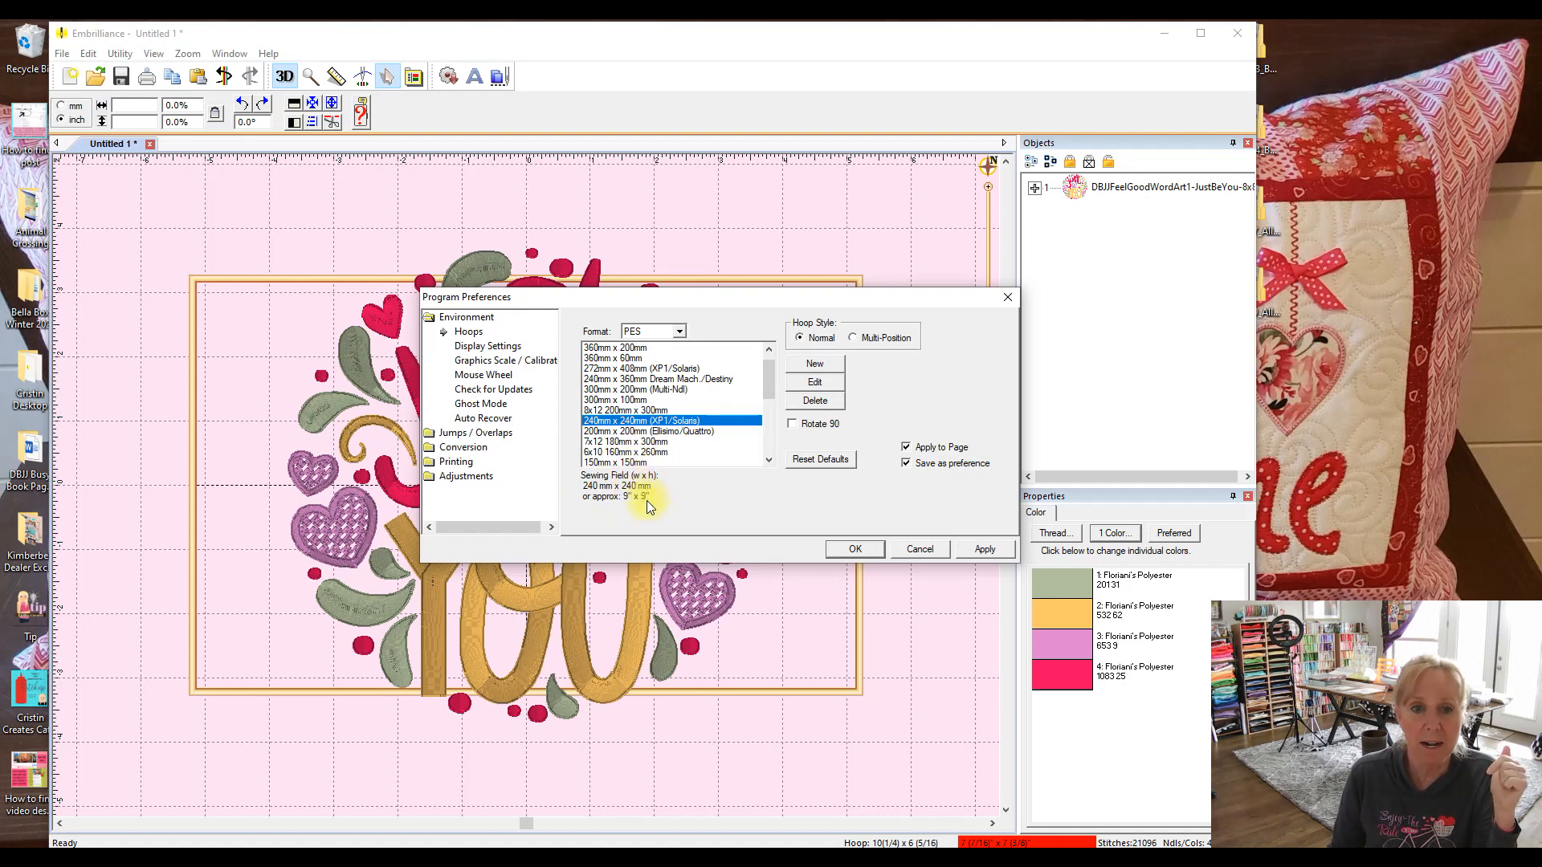
left_click(633, 432)
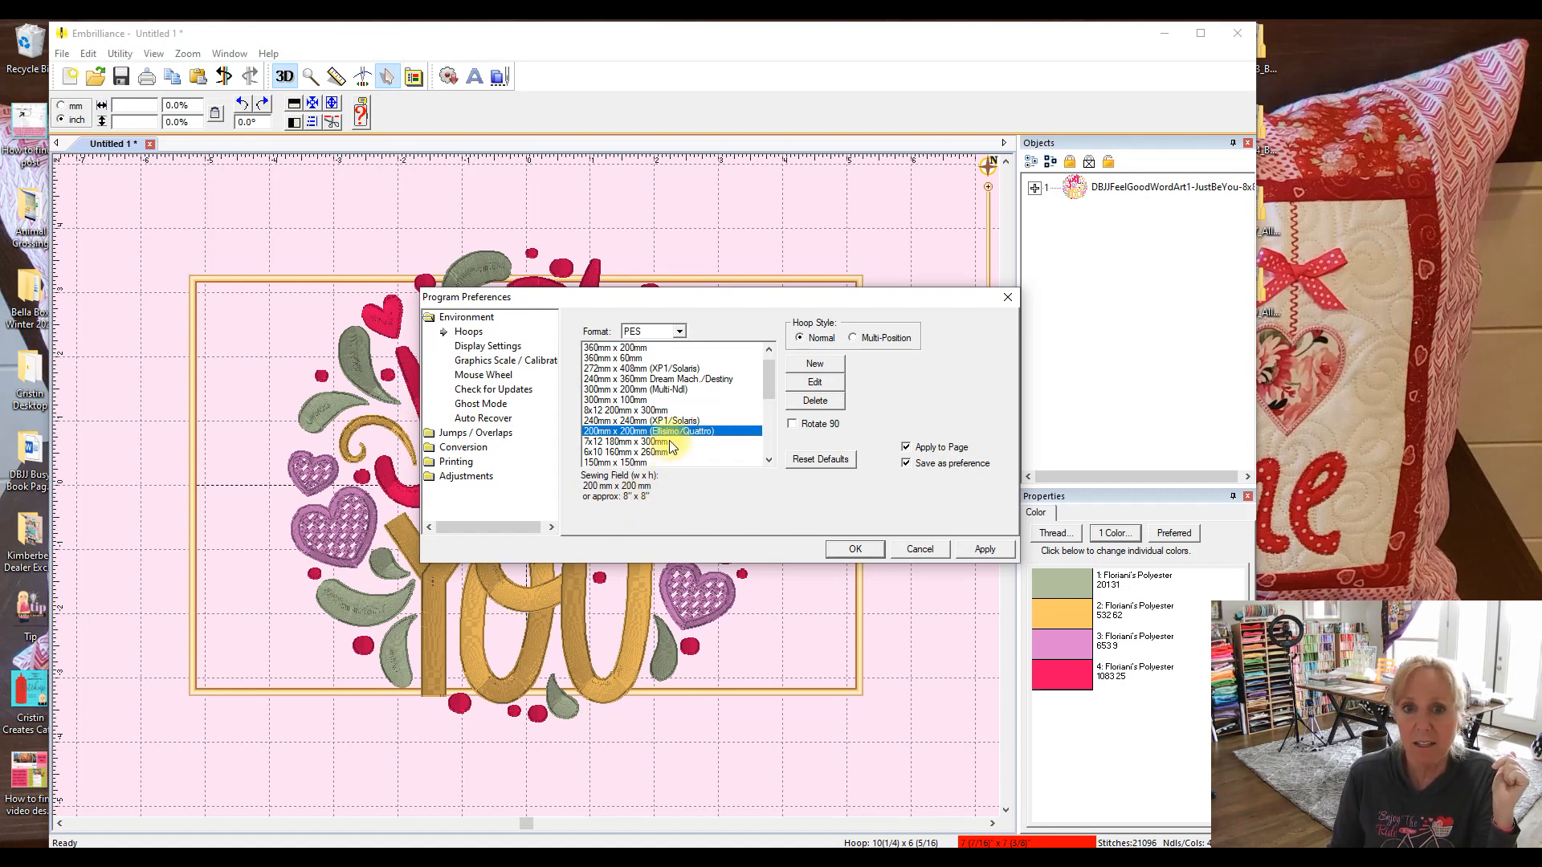
left_click(815, 383)
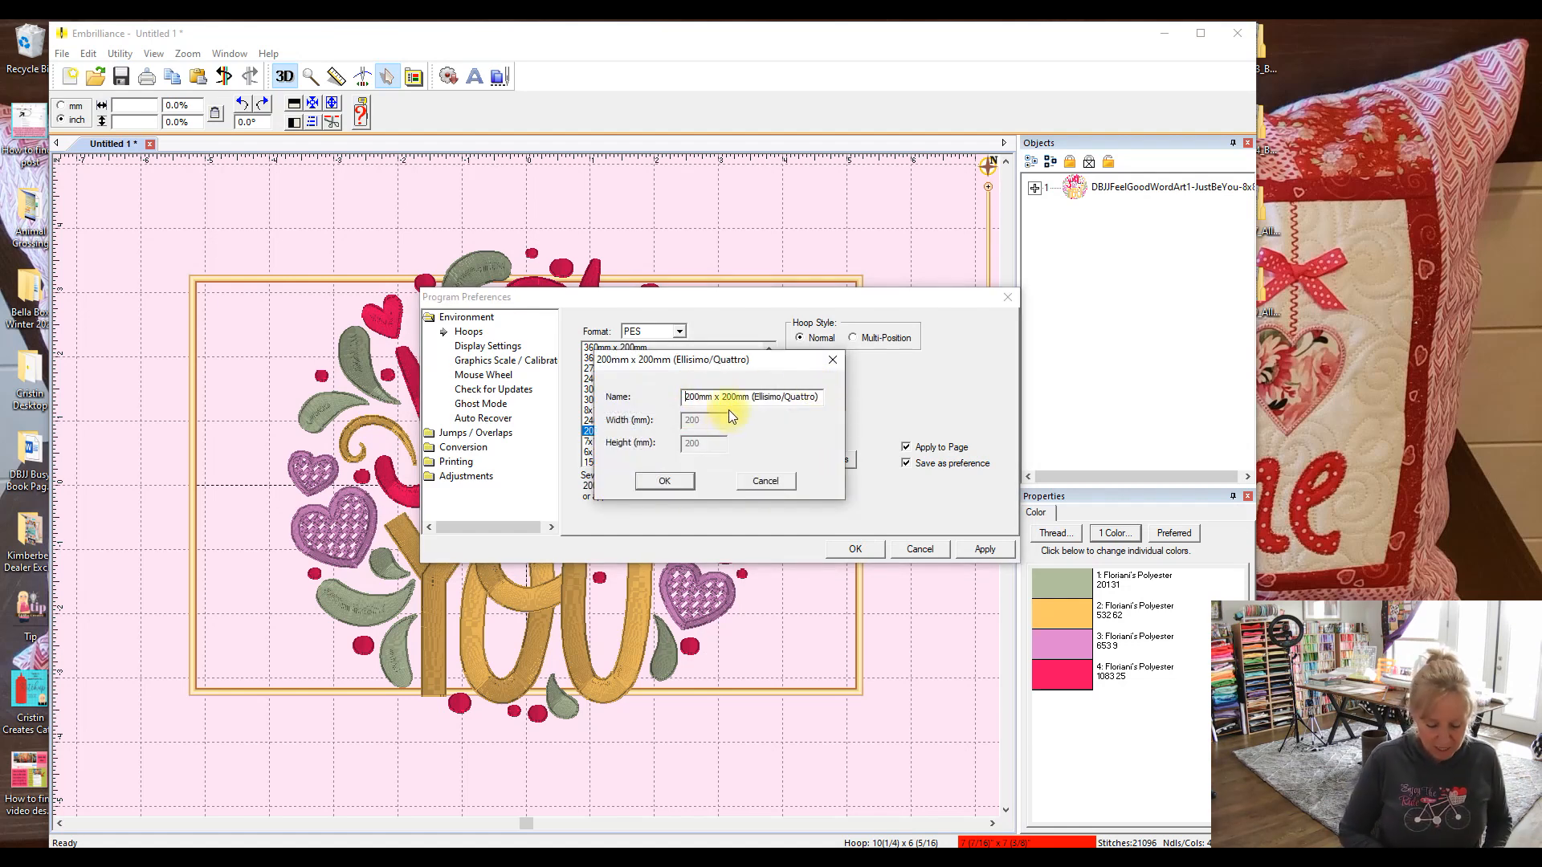
type("8x8")
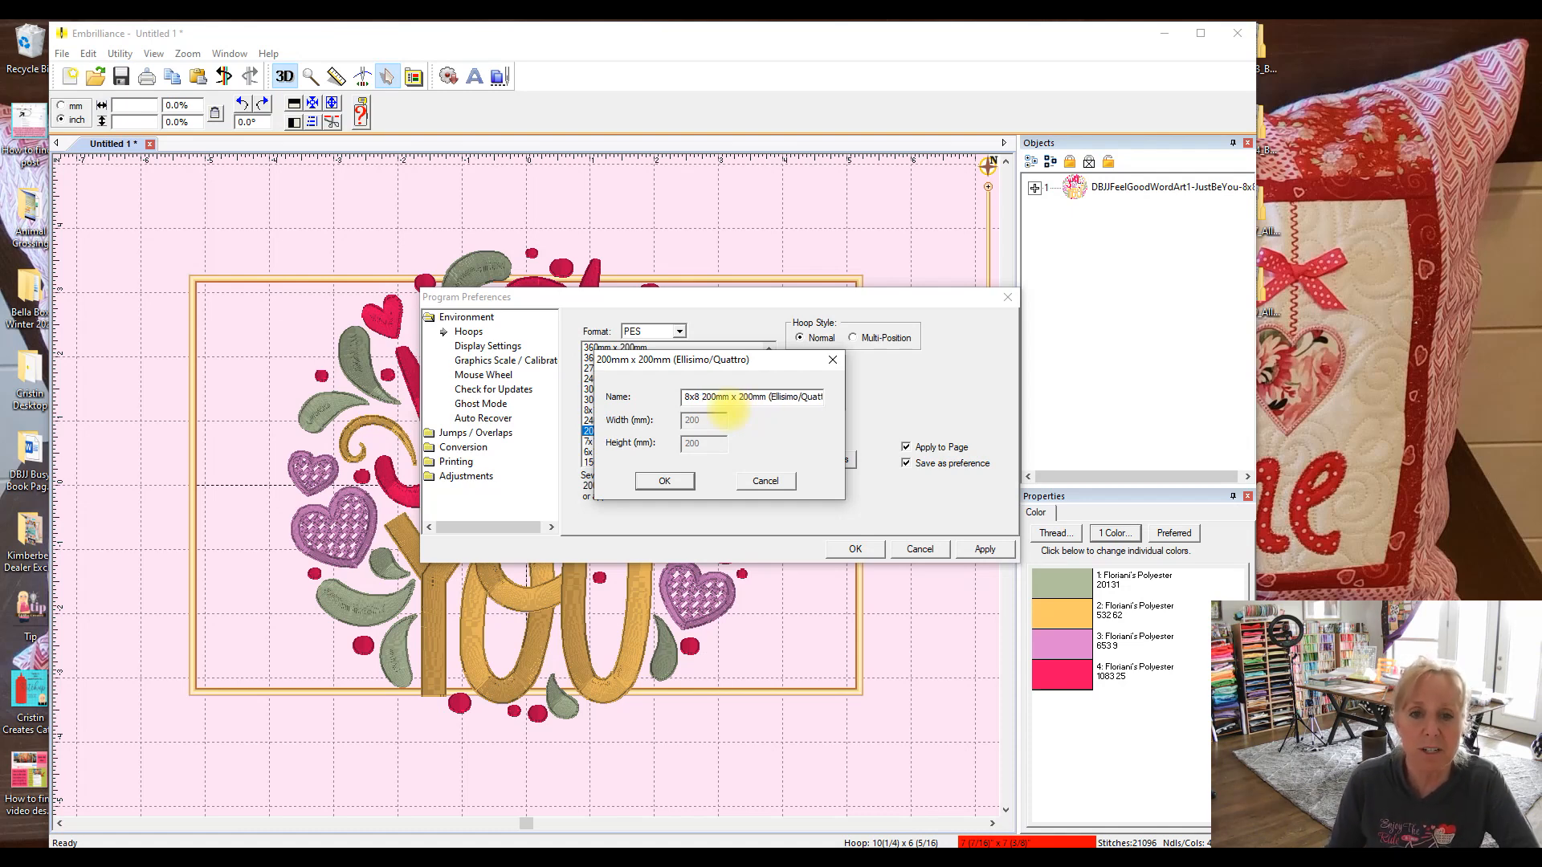
left_click(666, 481)
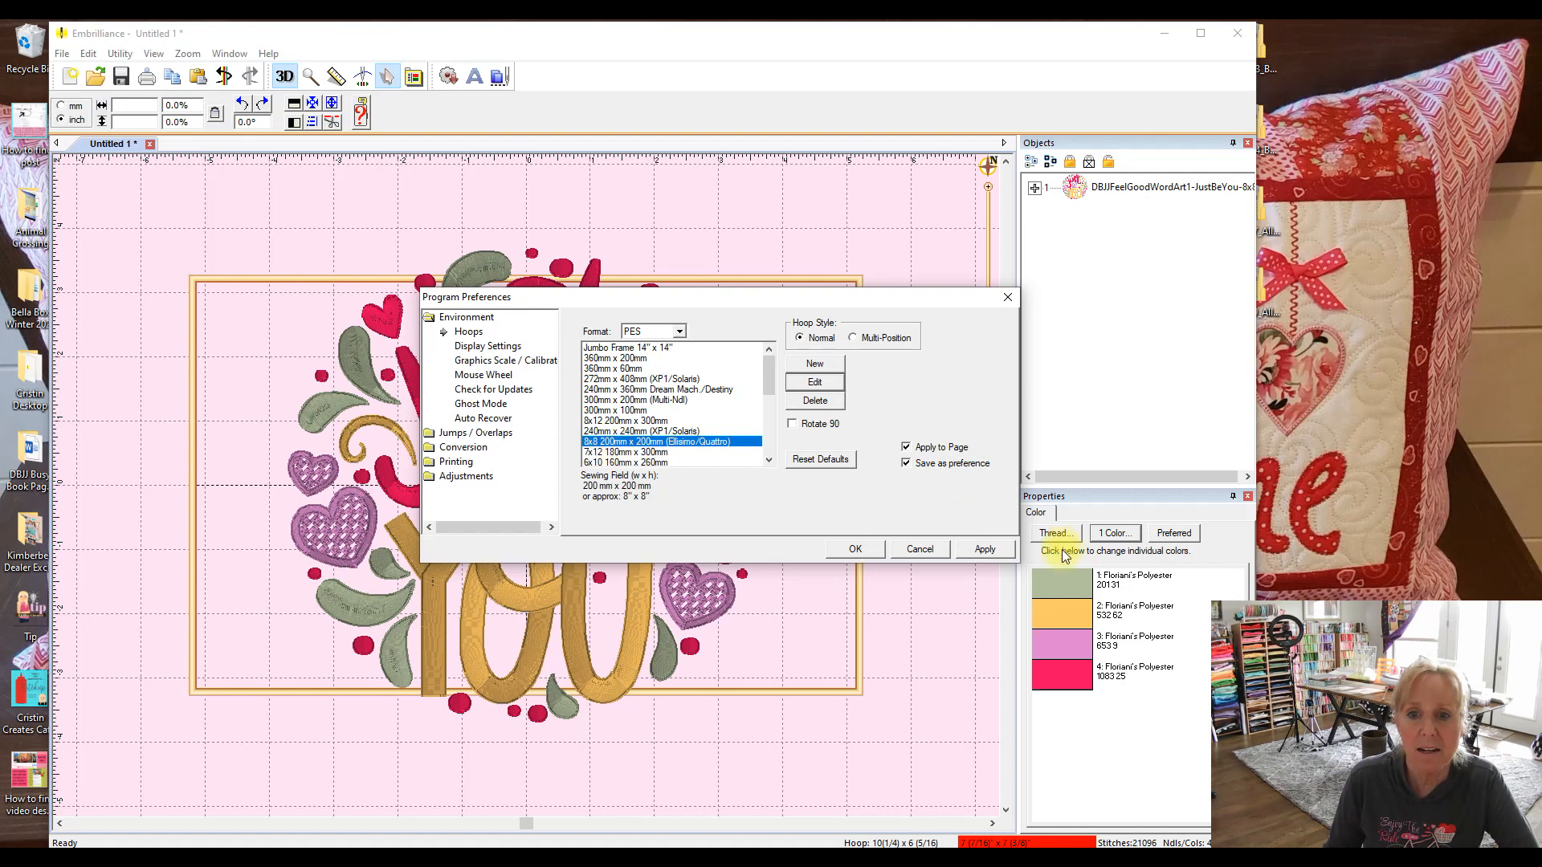
left_click(977, 551)
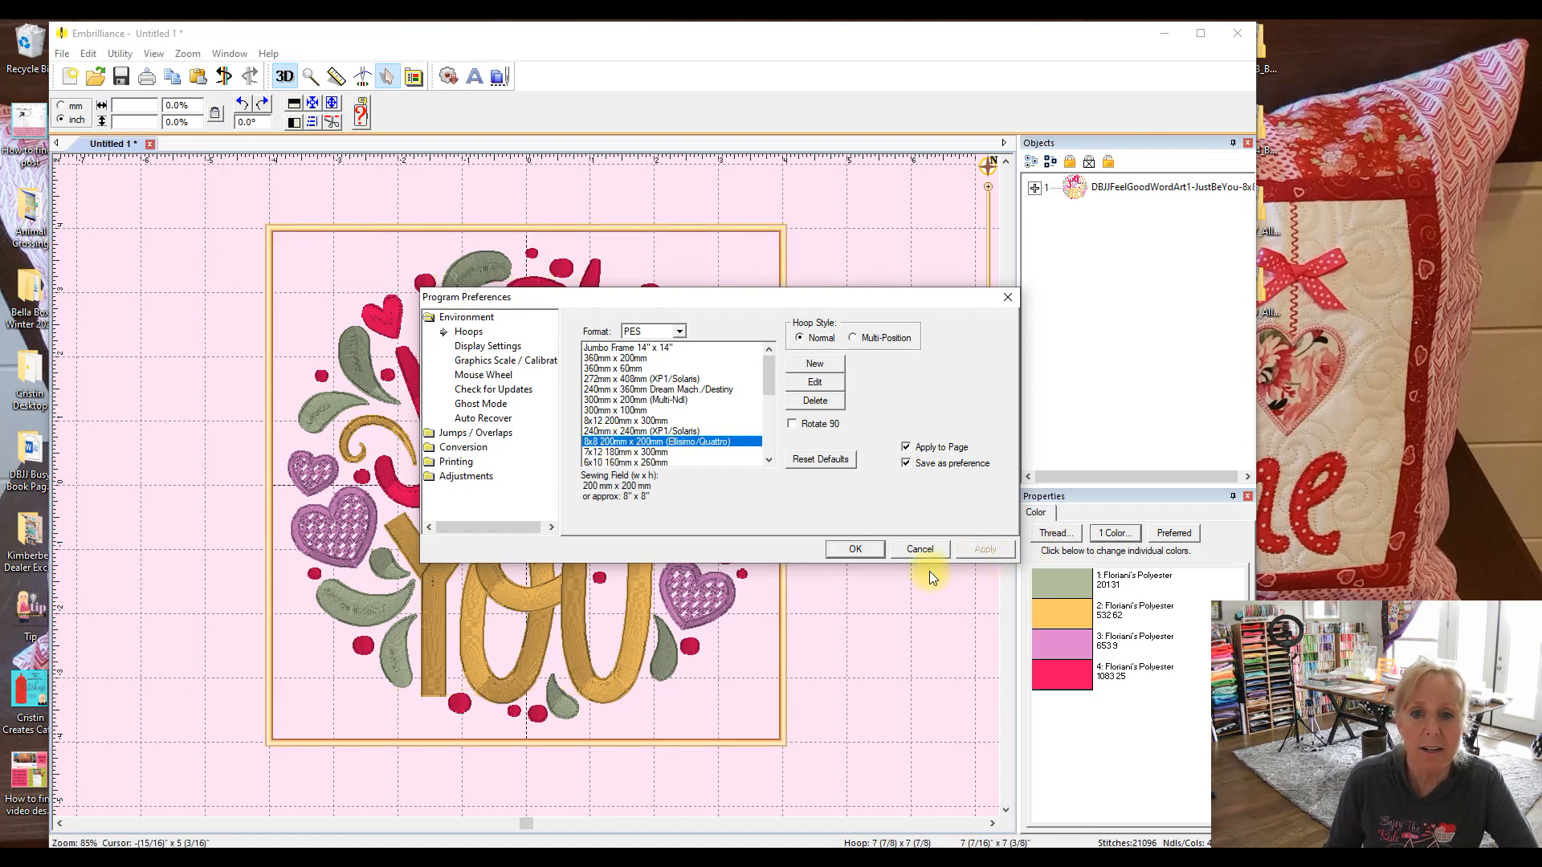
left_click(867, 552)
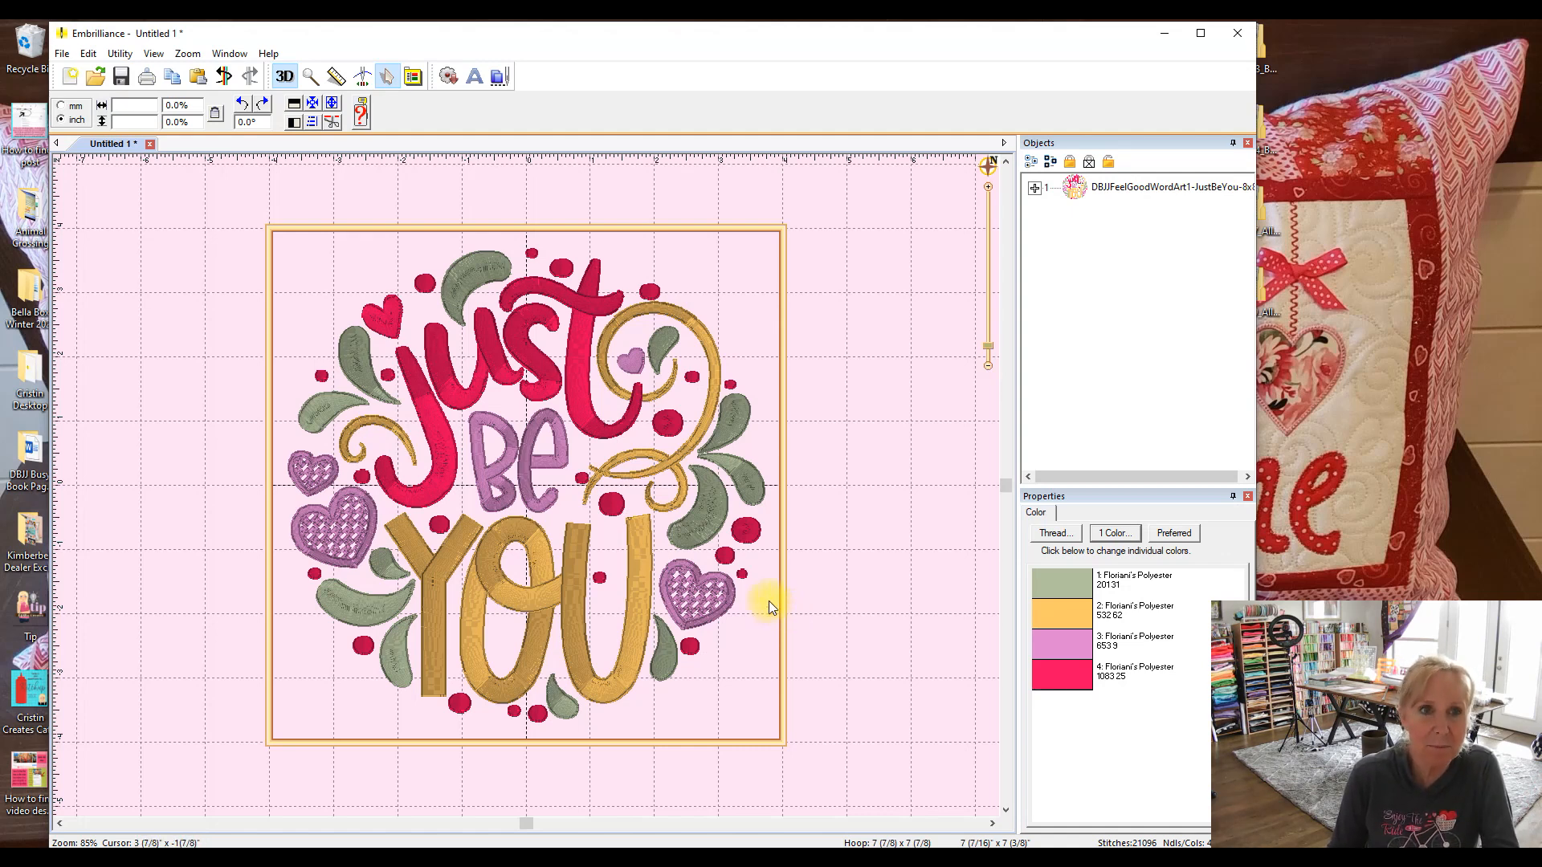
Add the prefix 9x9 to the name of the 240mm x 240mm (XP1/Solaris) hoop and apply that hoop to the page
left_click(413, 78)
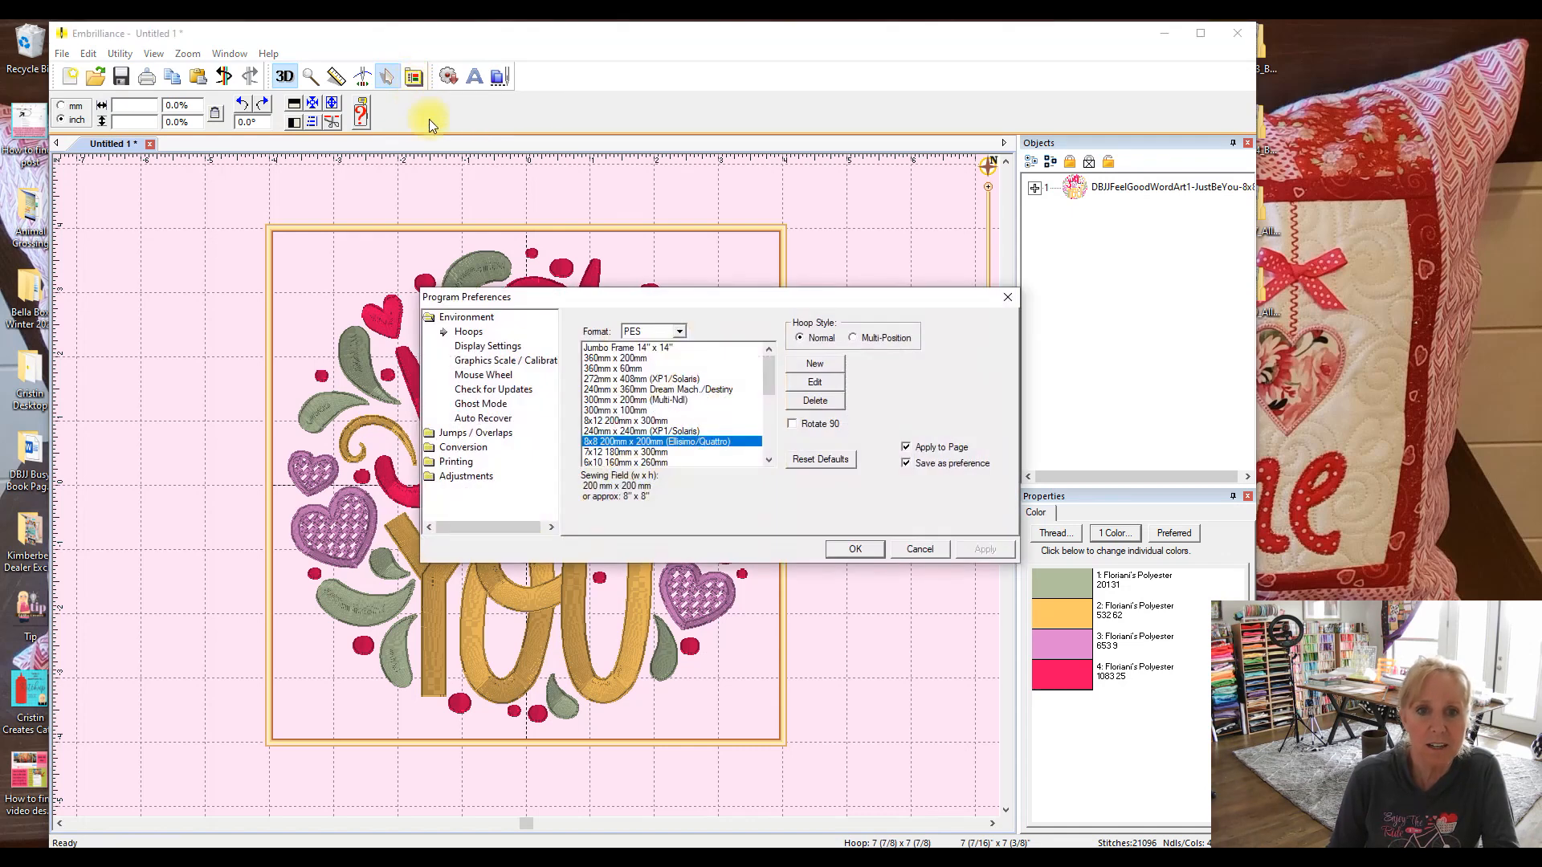
left_click(622, 431)
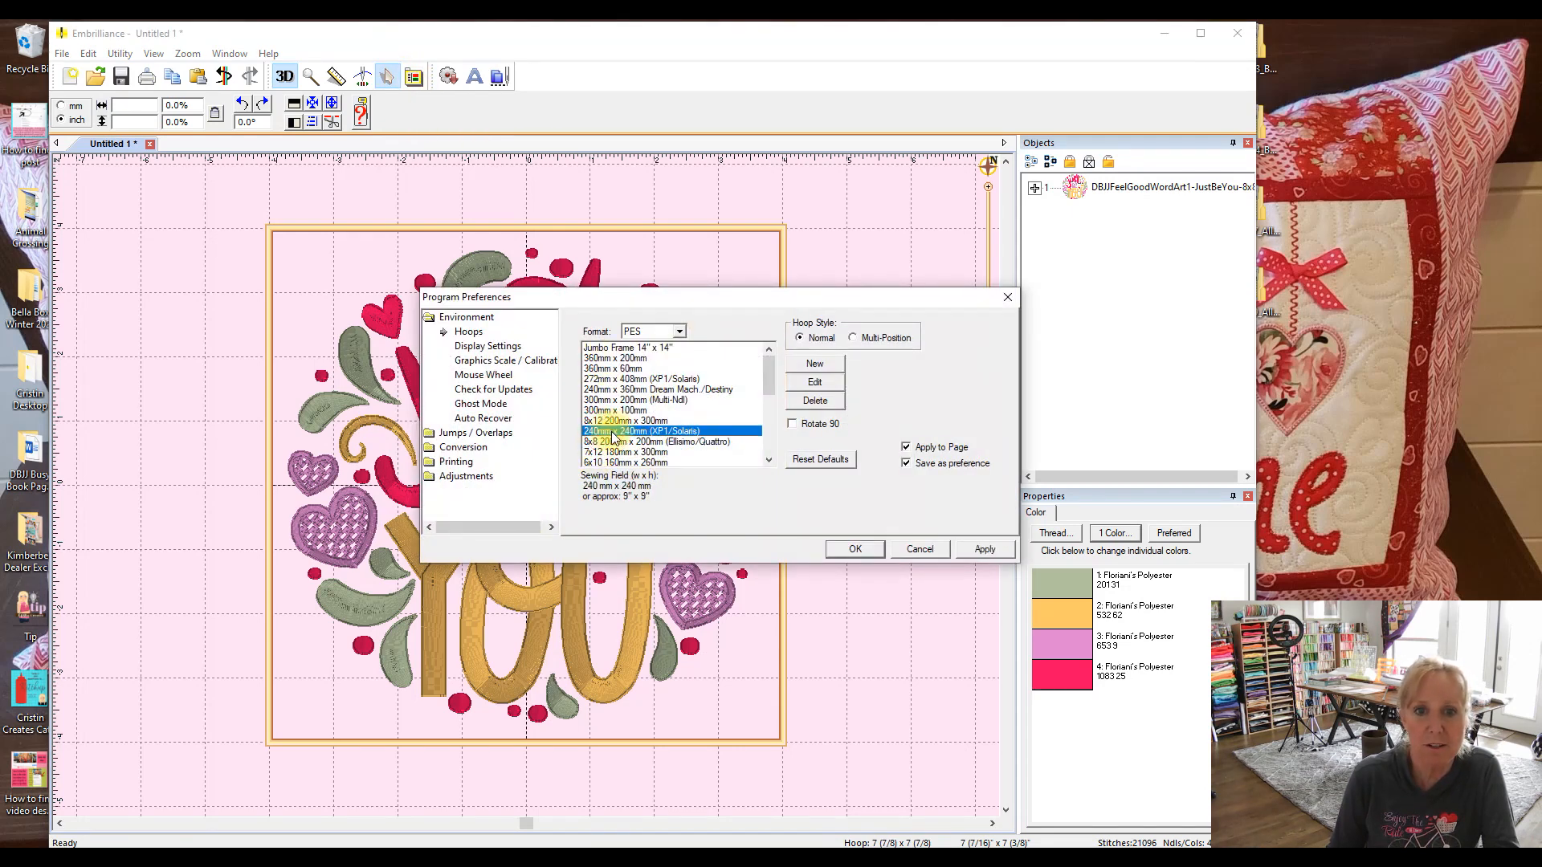
left_click(814, 381)
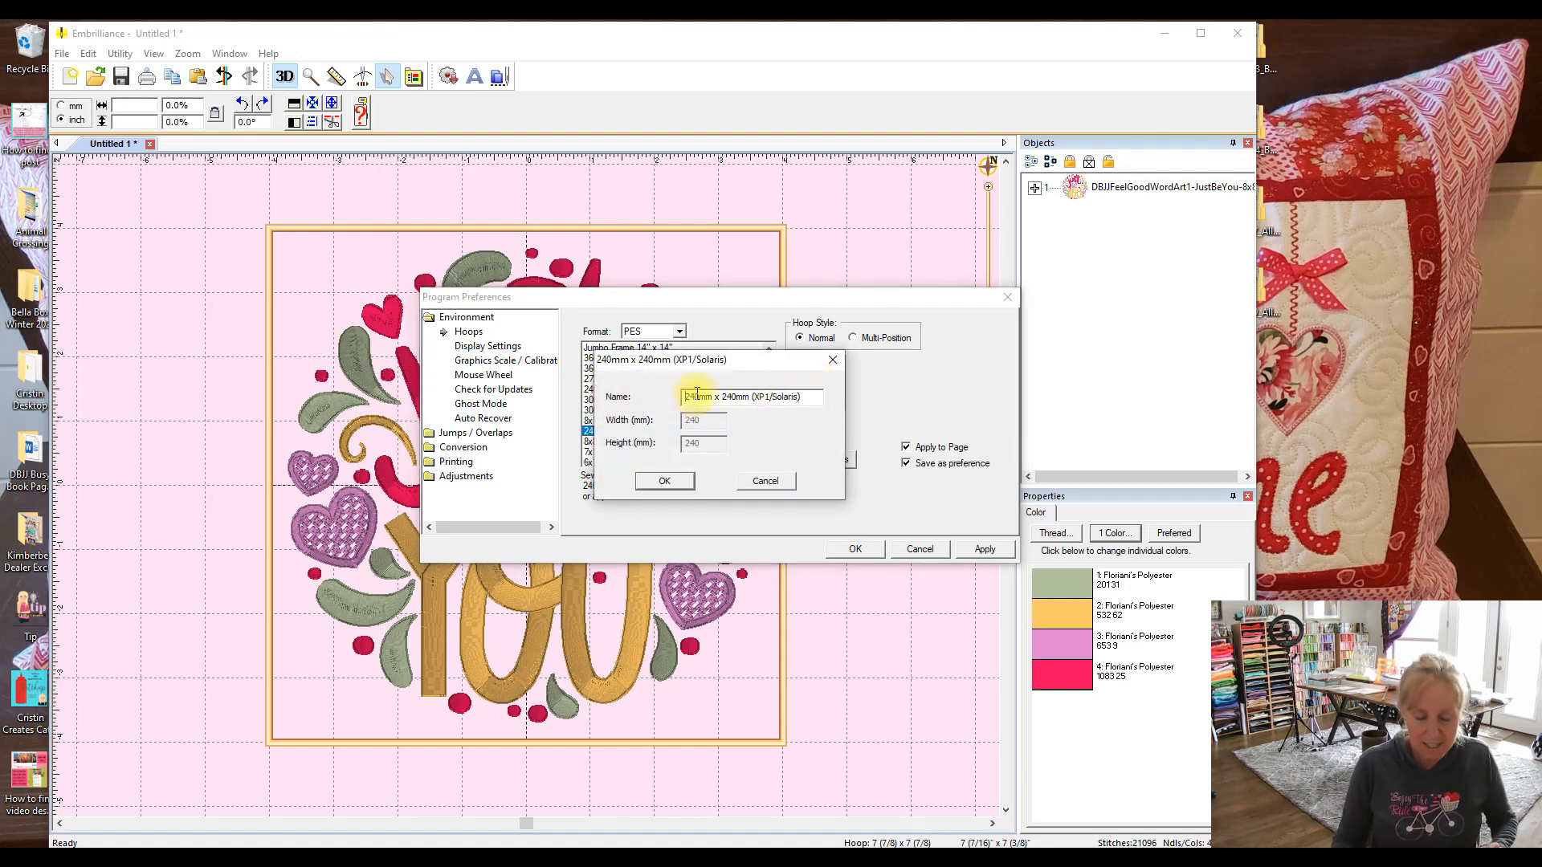
type("9x9")
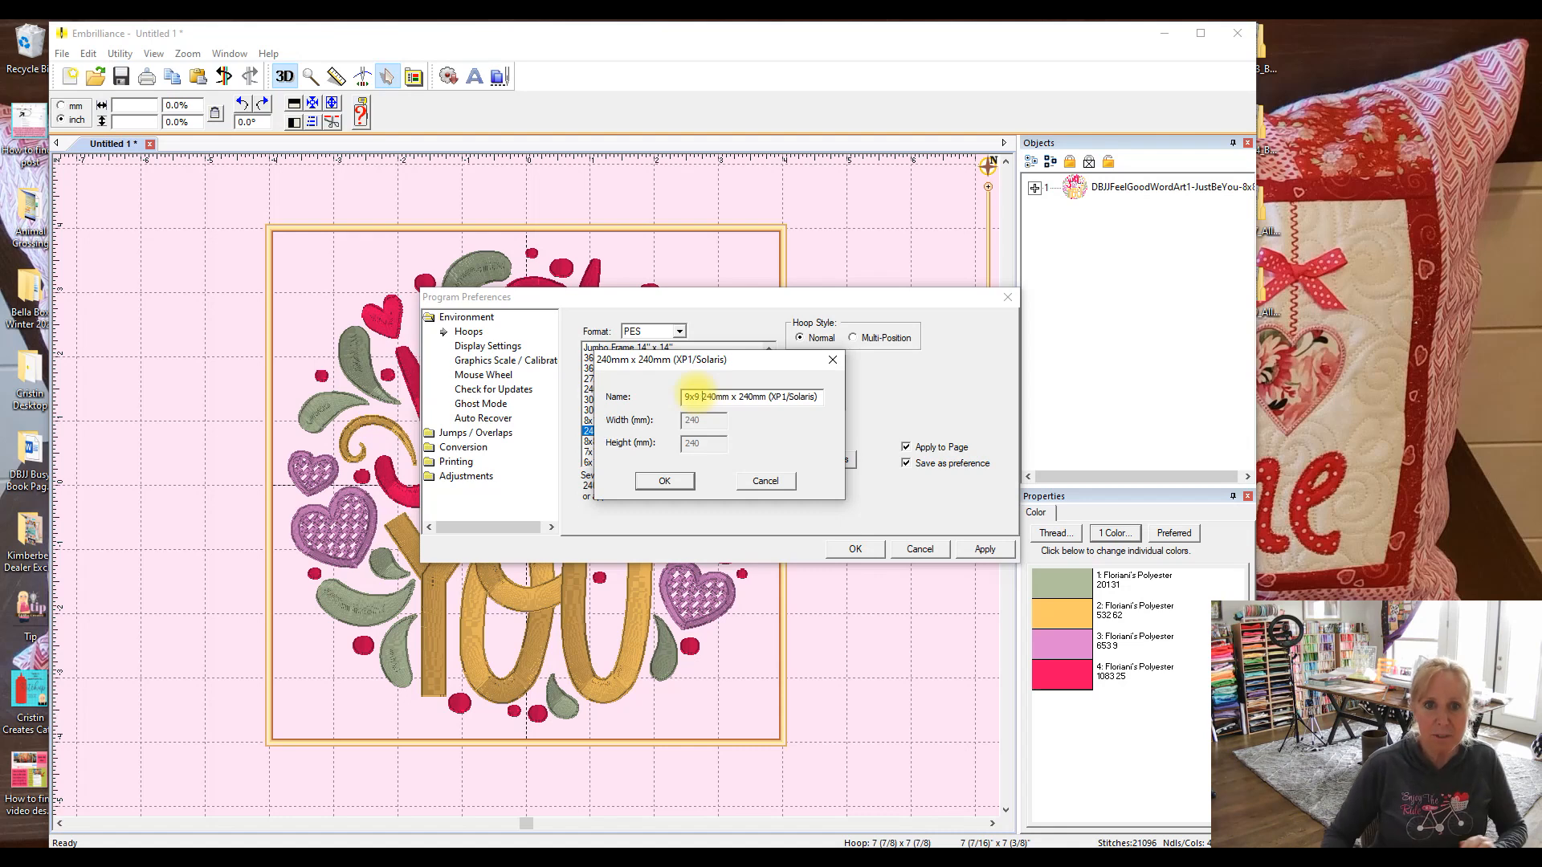
left_click(652, 480)
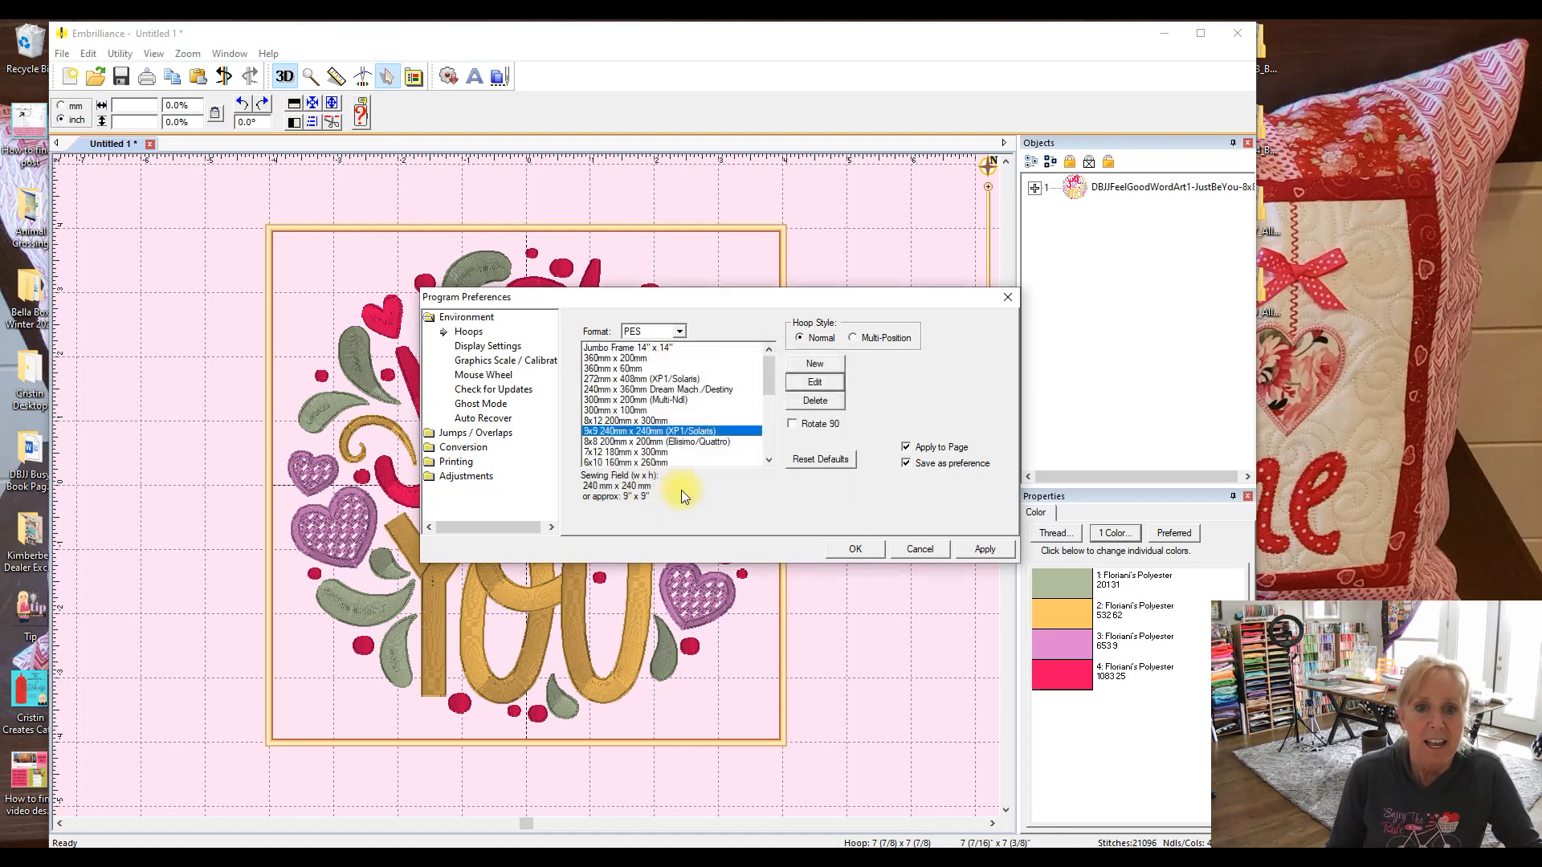
left_click(985, 549)
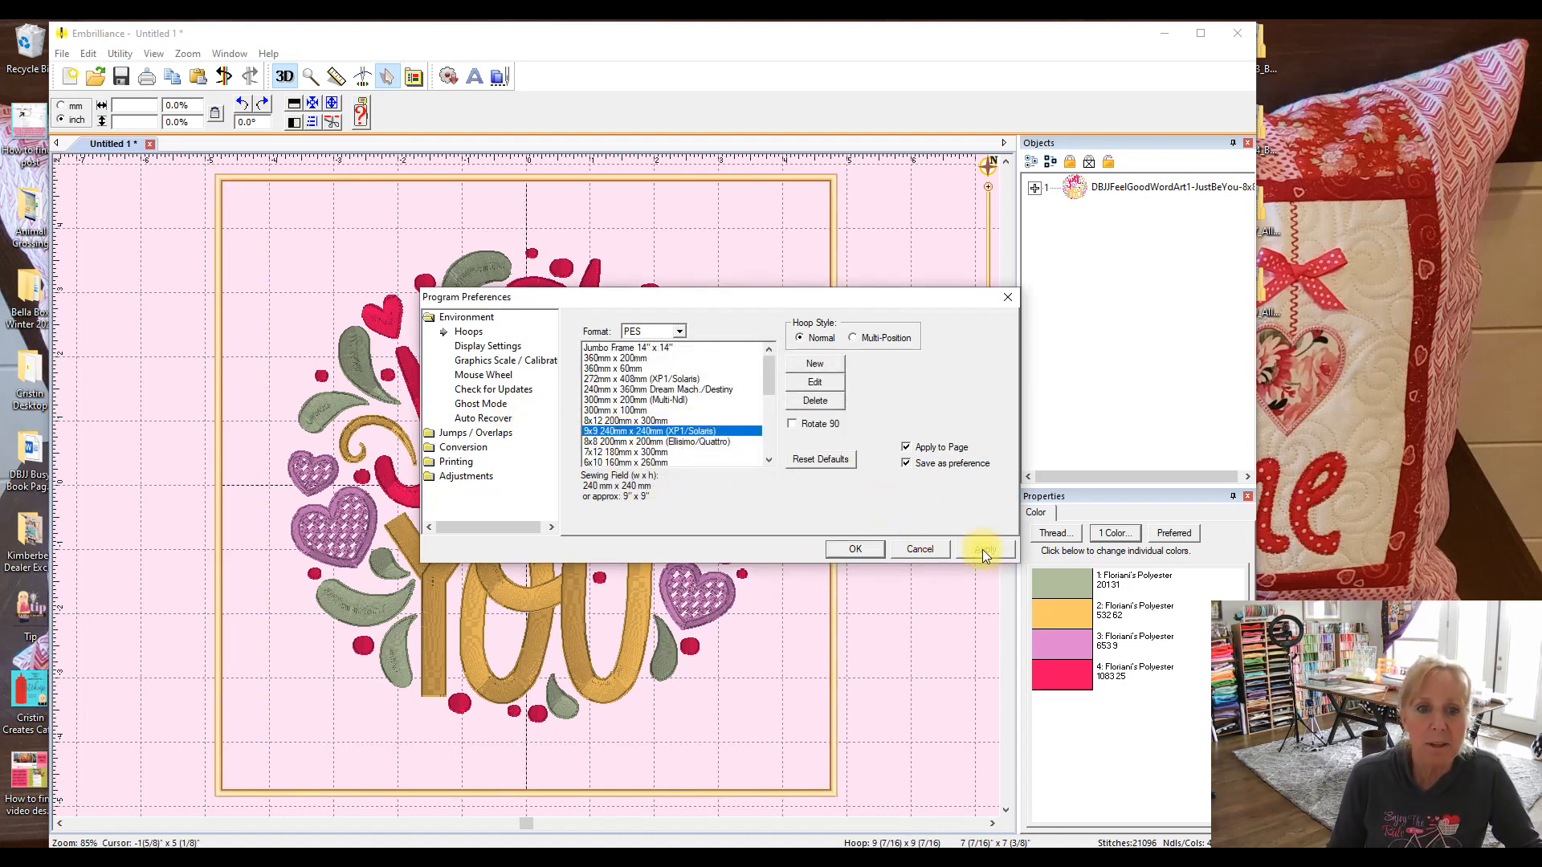
left_click(855, 551)
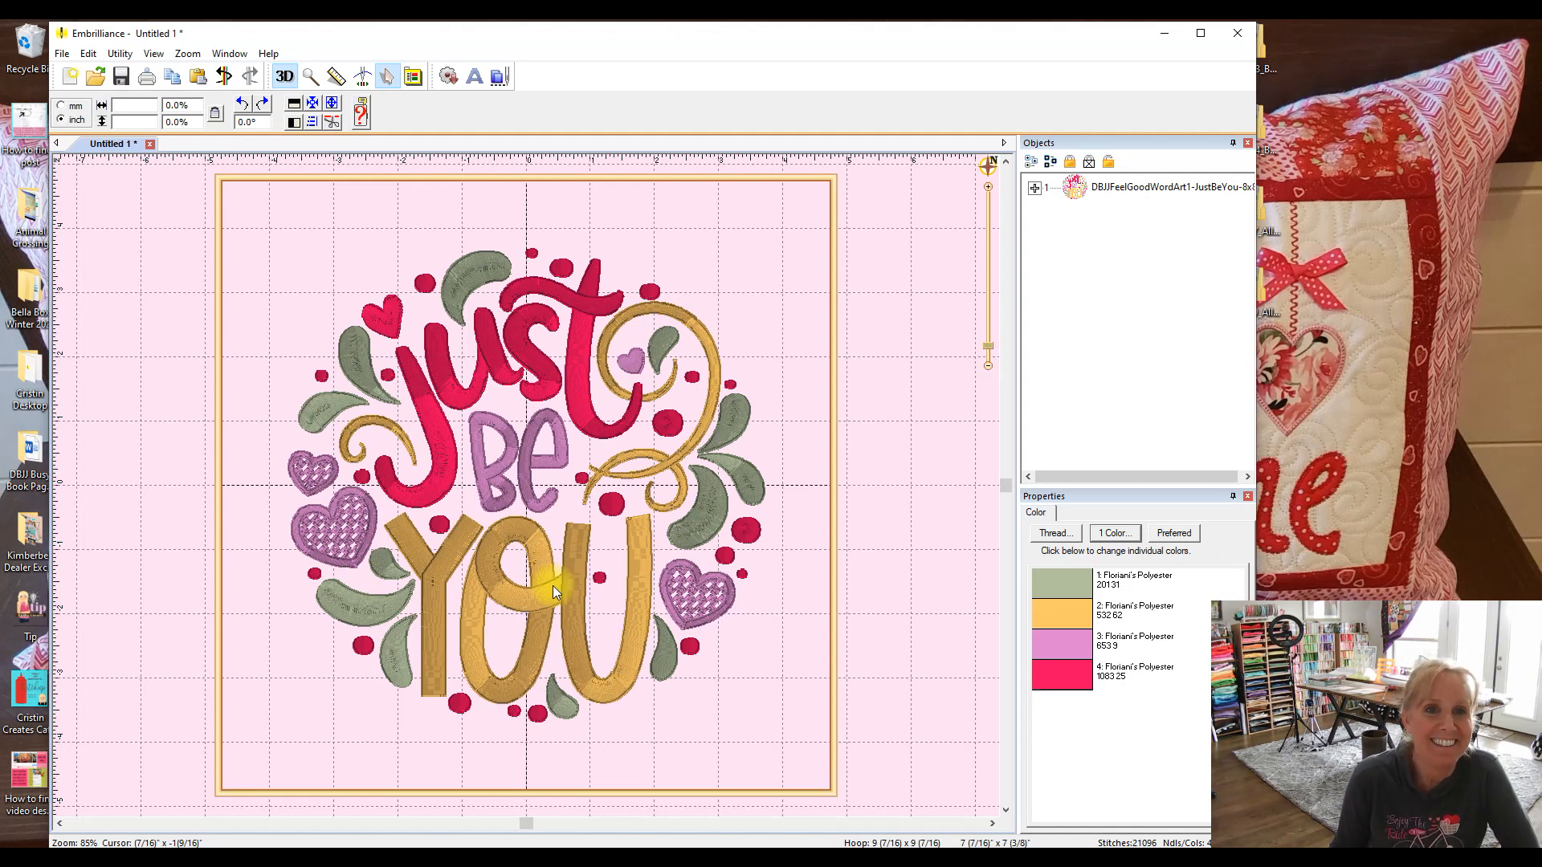
Add #beYOUtiful lettering in the Block font and place it below the word YOU, near the hoop's lower-right corner
left_click(476, 81)
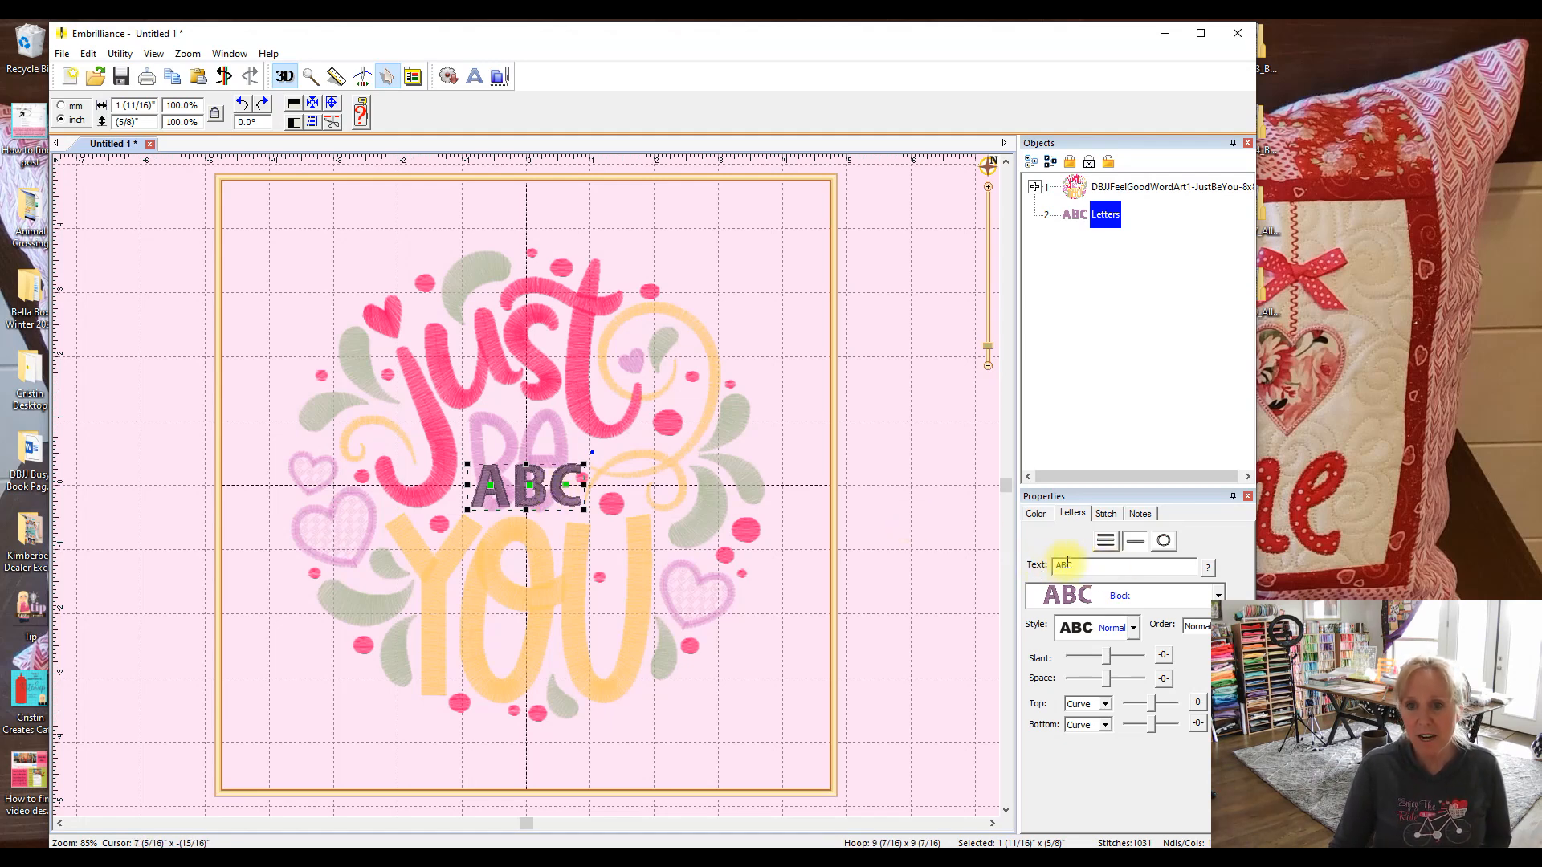
left_click_drag(1078, 566, 1047, 569)
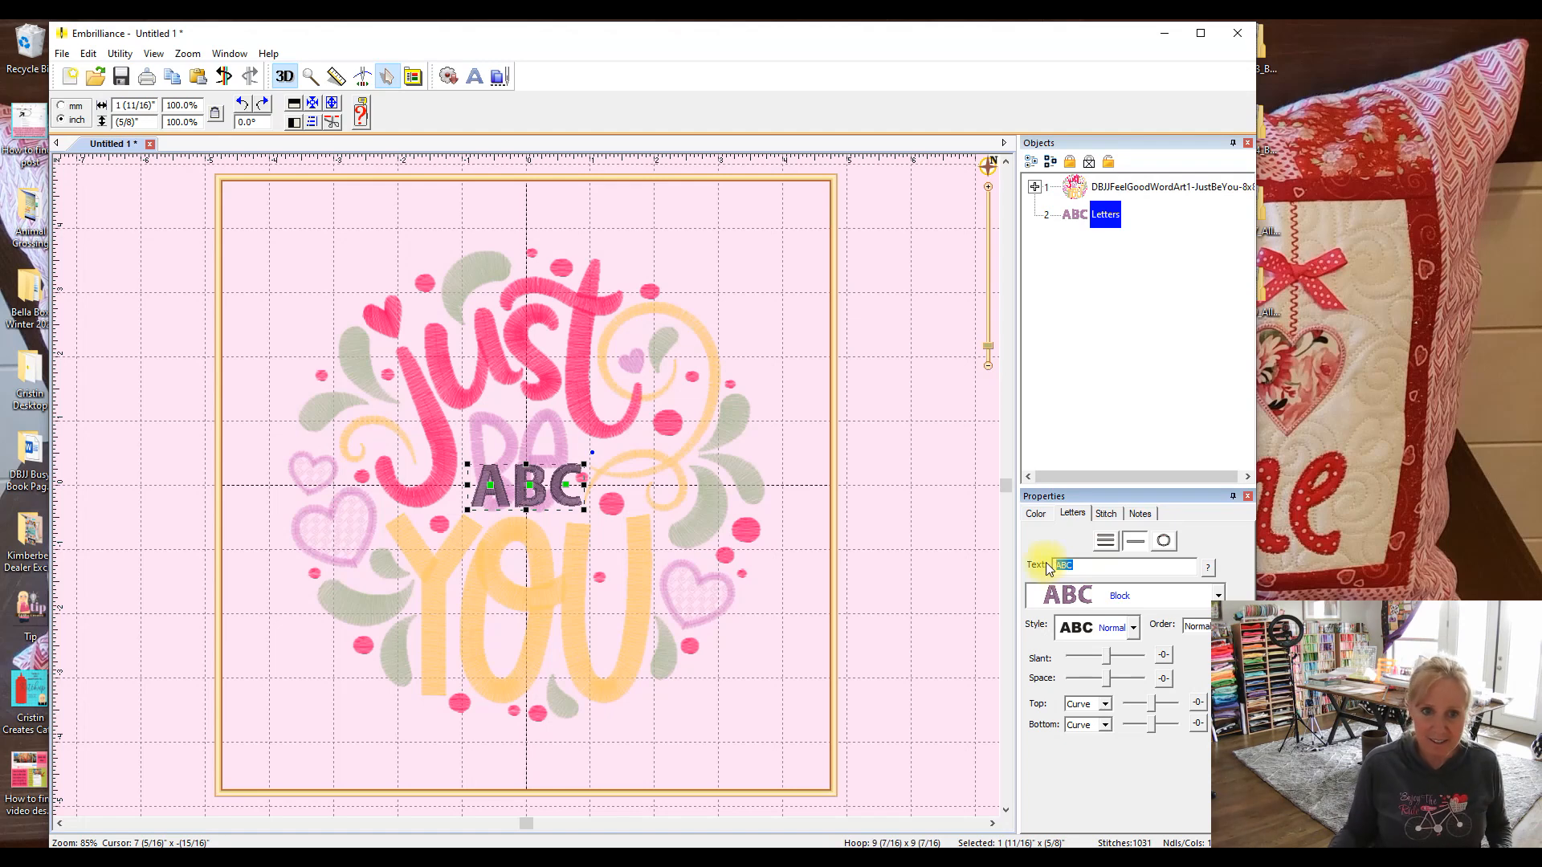
type("#")
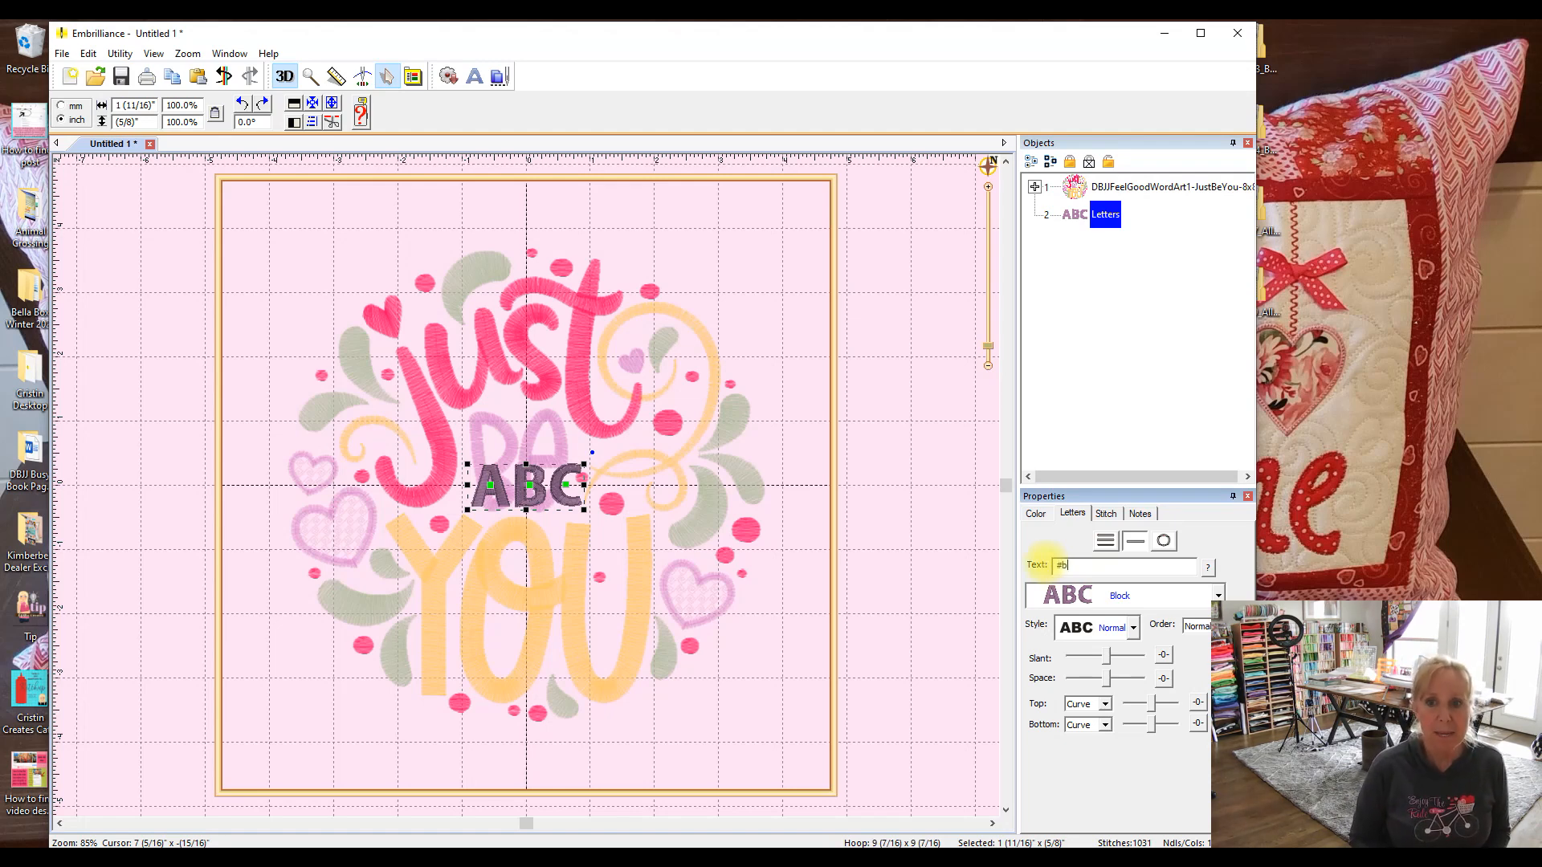
type("beYOUtiful")
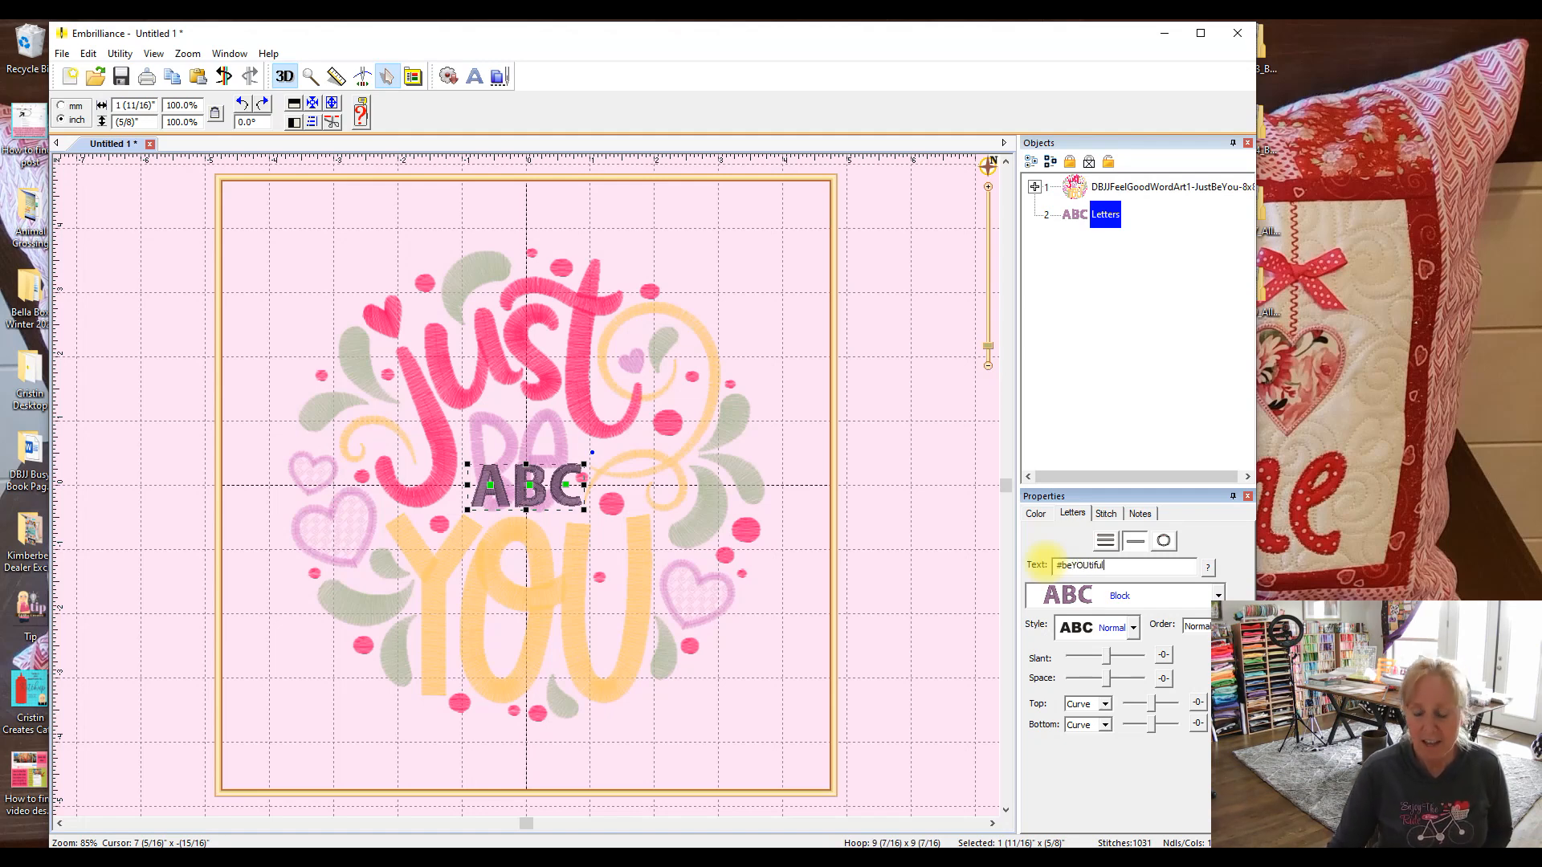
key("Return")
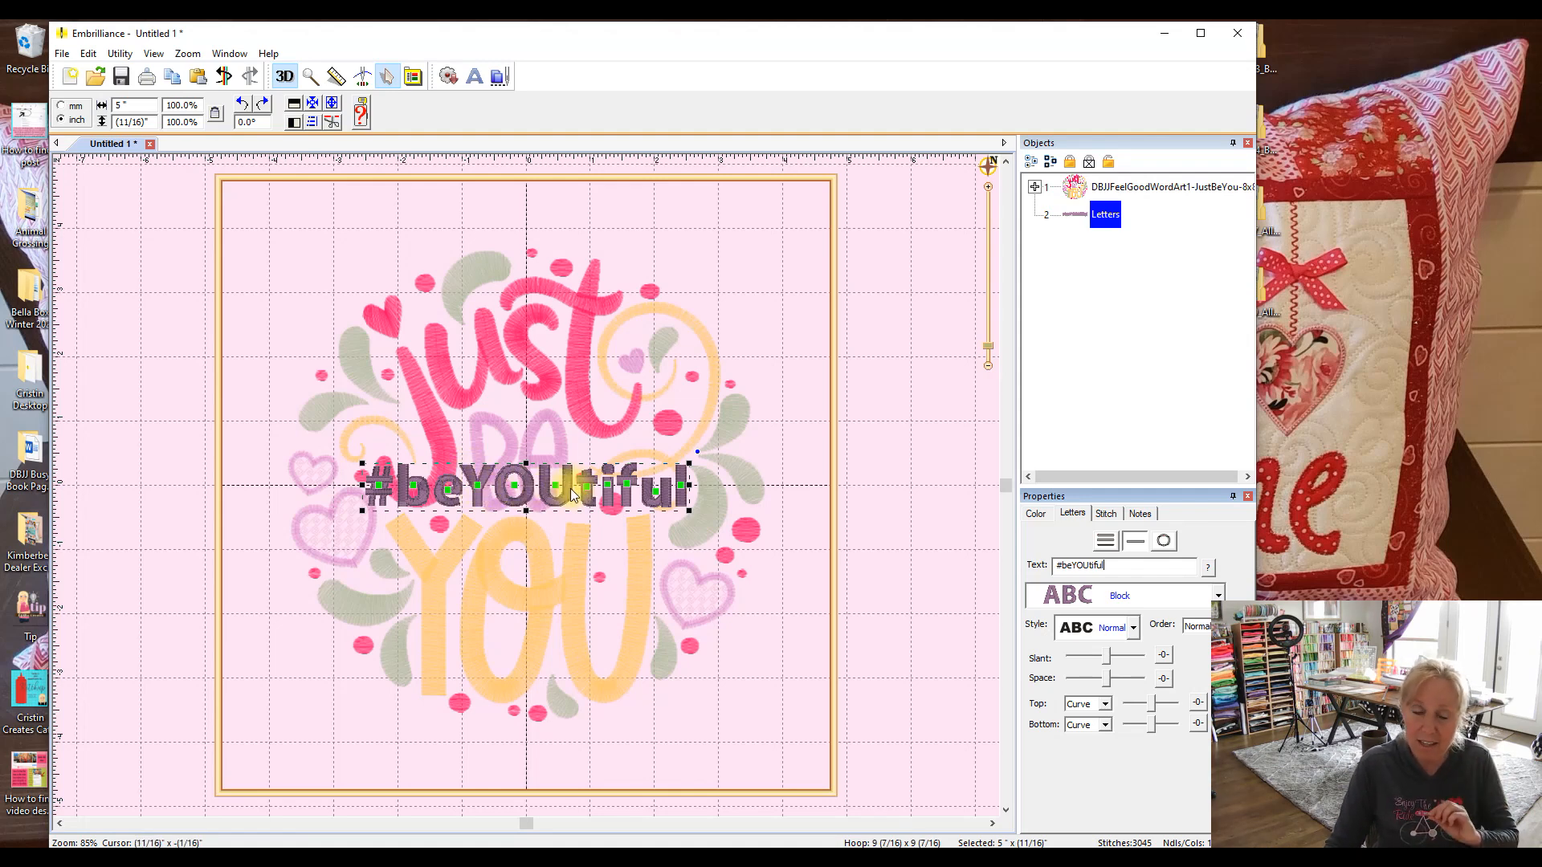
left_click_drag(491, 473, 623, 726)
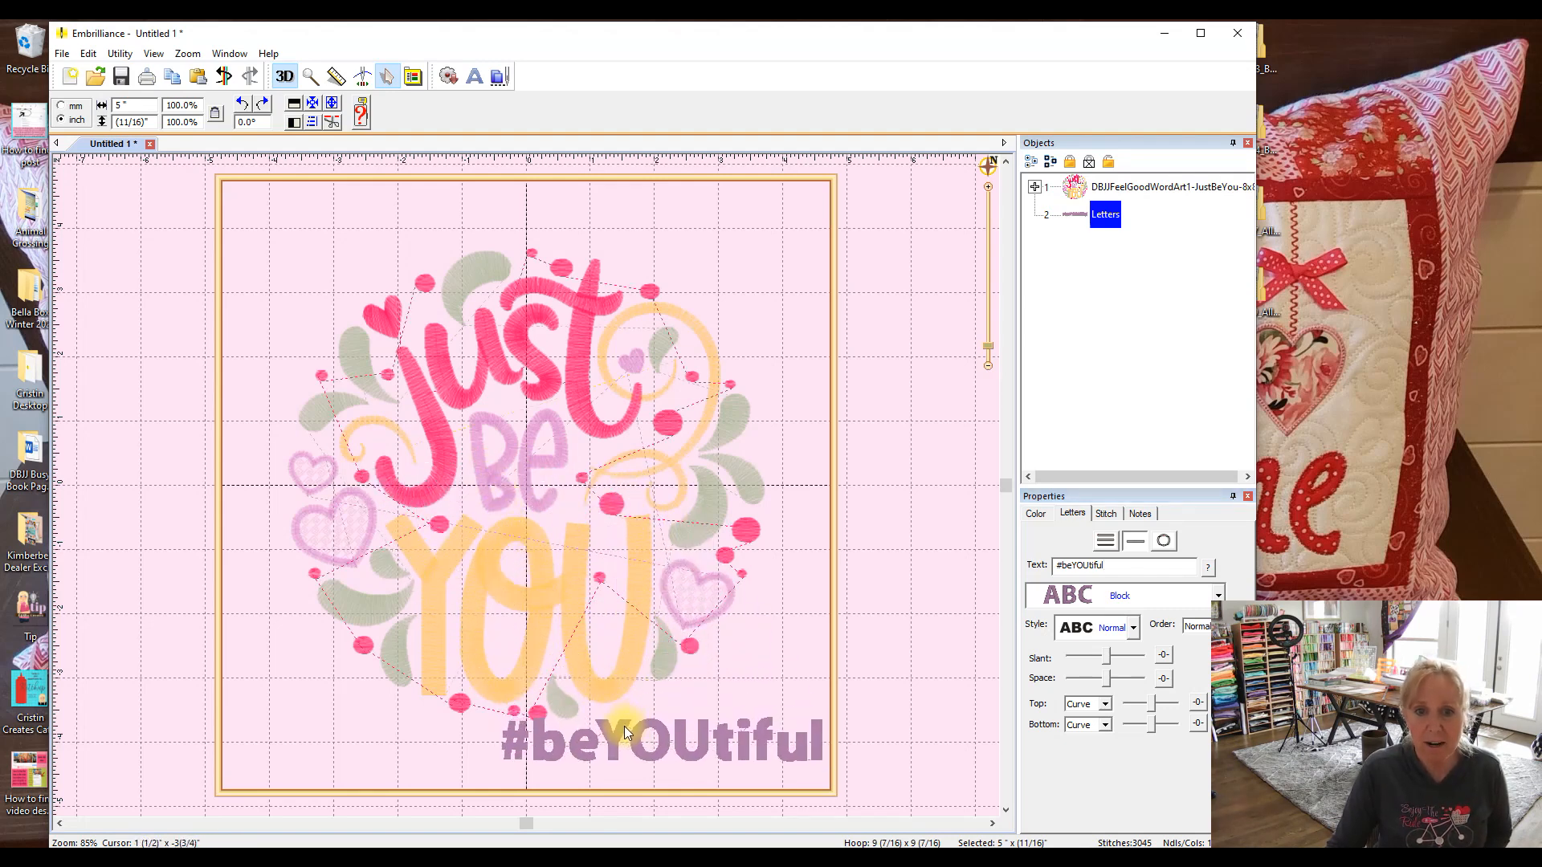
key("Escape")
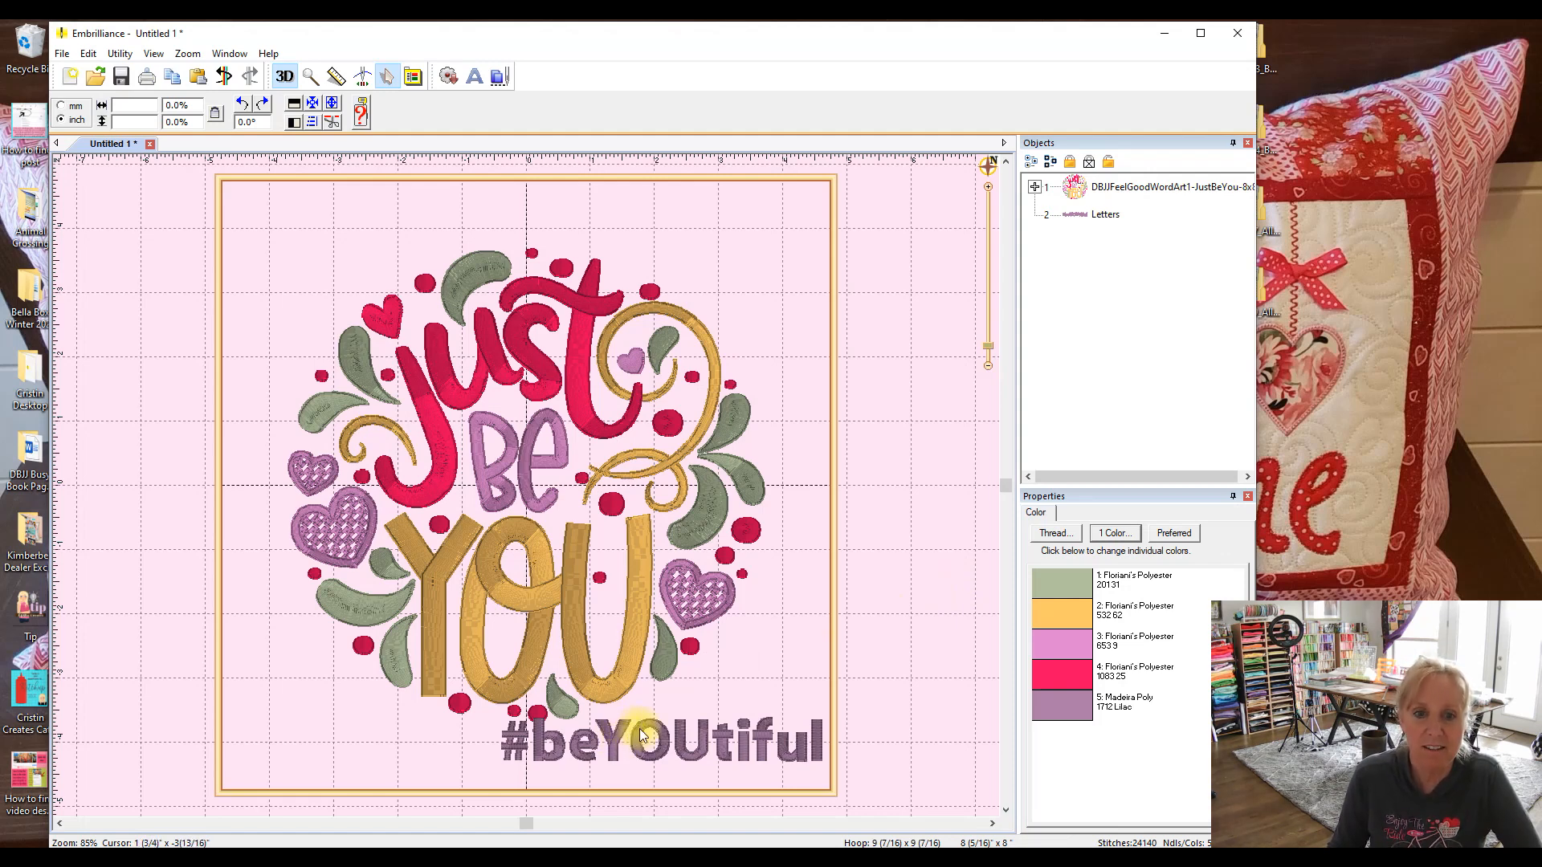
Switch to the desktop and select the DBJJPiecebyPieceFont-BX zip file among the downloaded embroidery fonts
left_click(1165, 31)
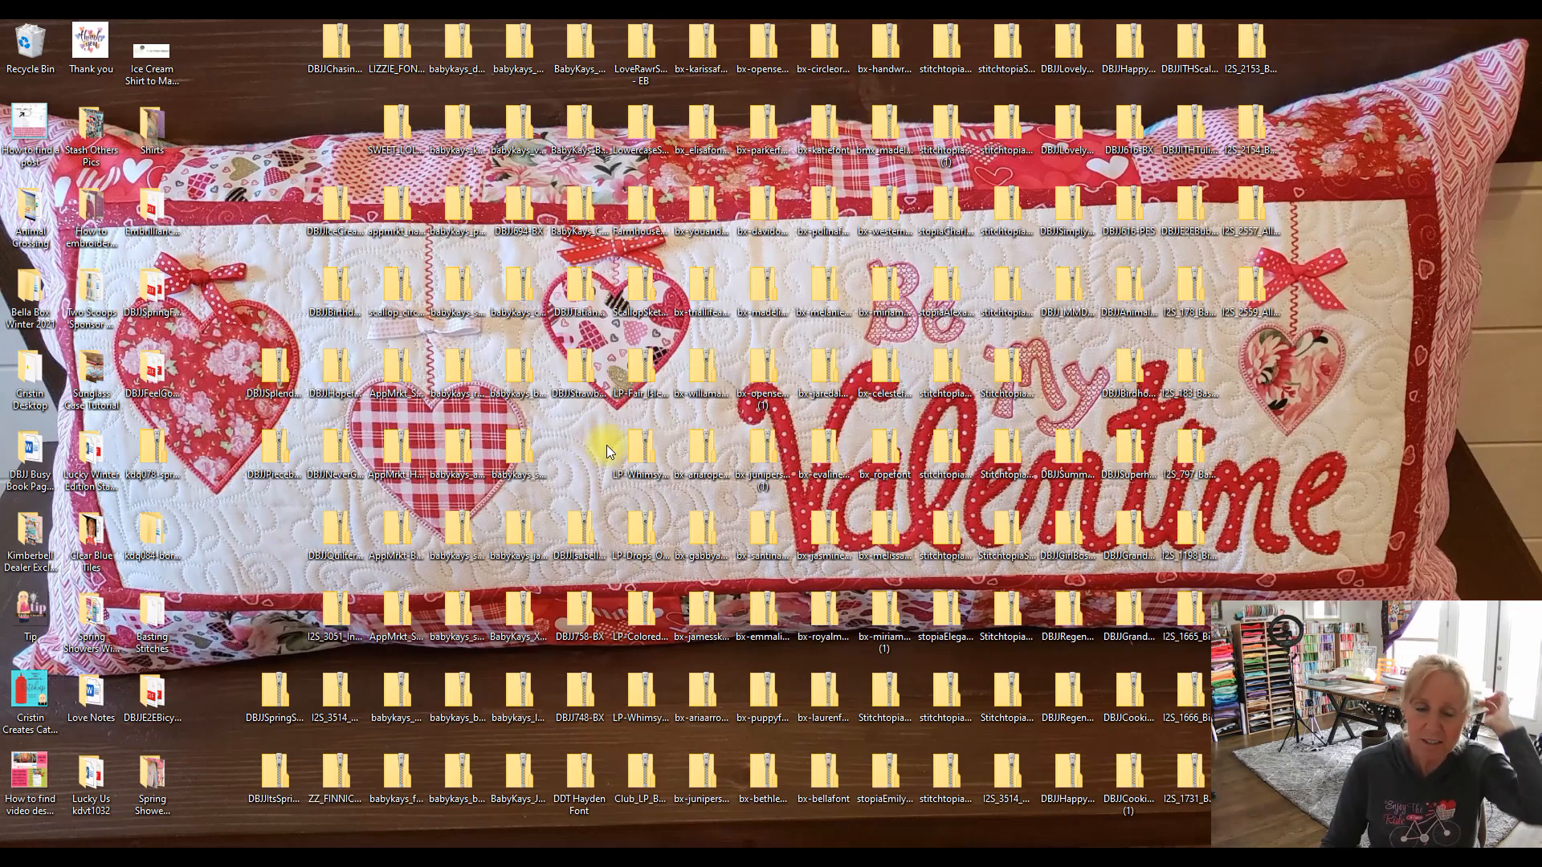
left_click(277, 460)
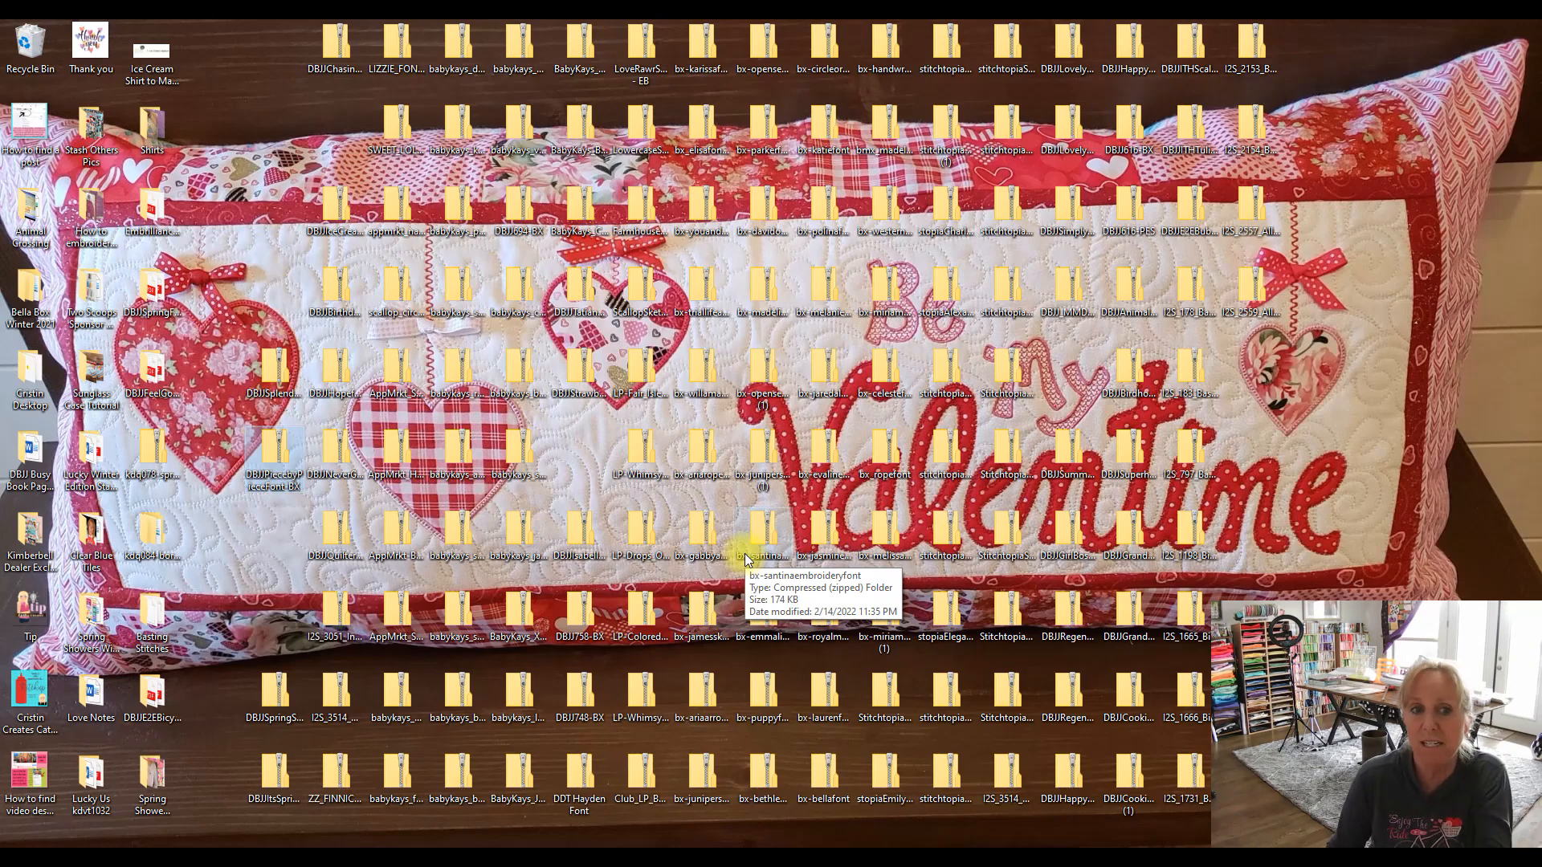
Switch to the 0 Embroidery Fonts & Alpha Word document and examine the font samples and sizes around Farmhouse Lemonade, Farmhouse Skinny and Fat Dot
mouse_move(806, 858)
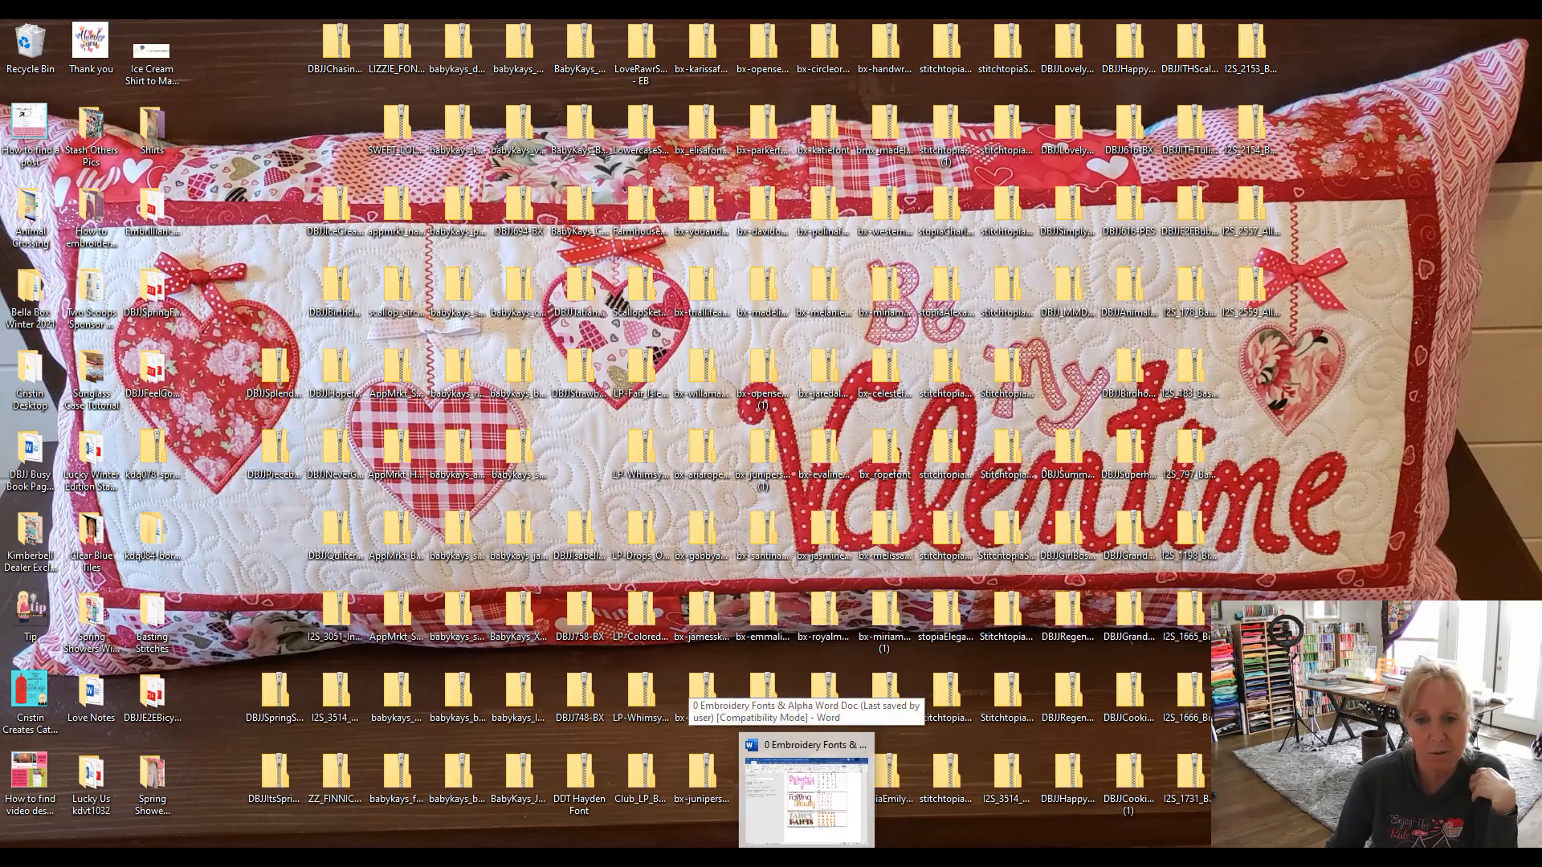
left_click(806, 795)
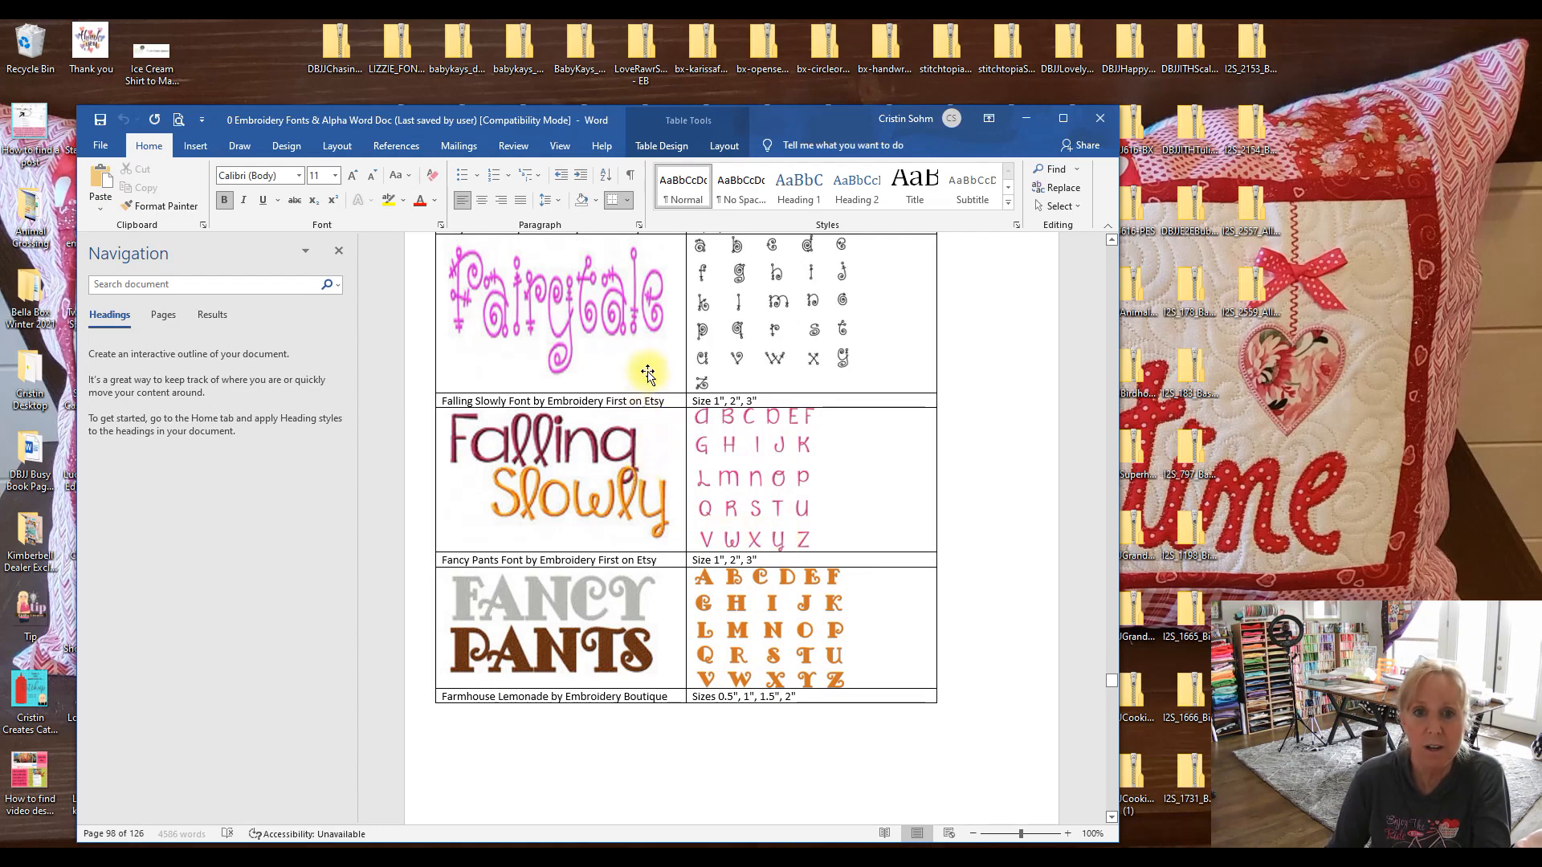
scroll(807, 497, "down", 1)
scroll(807, 497, "down", 10)
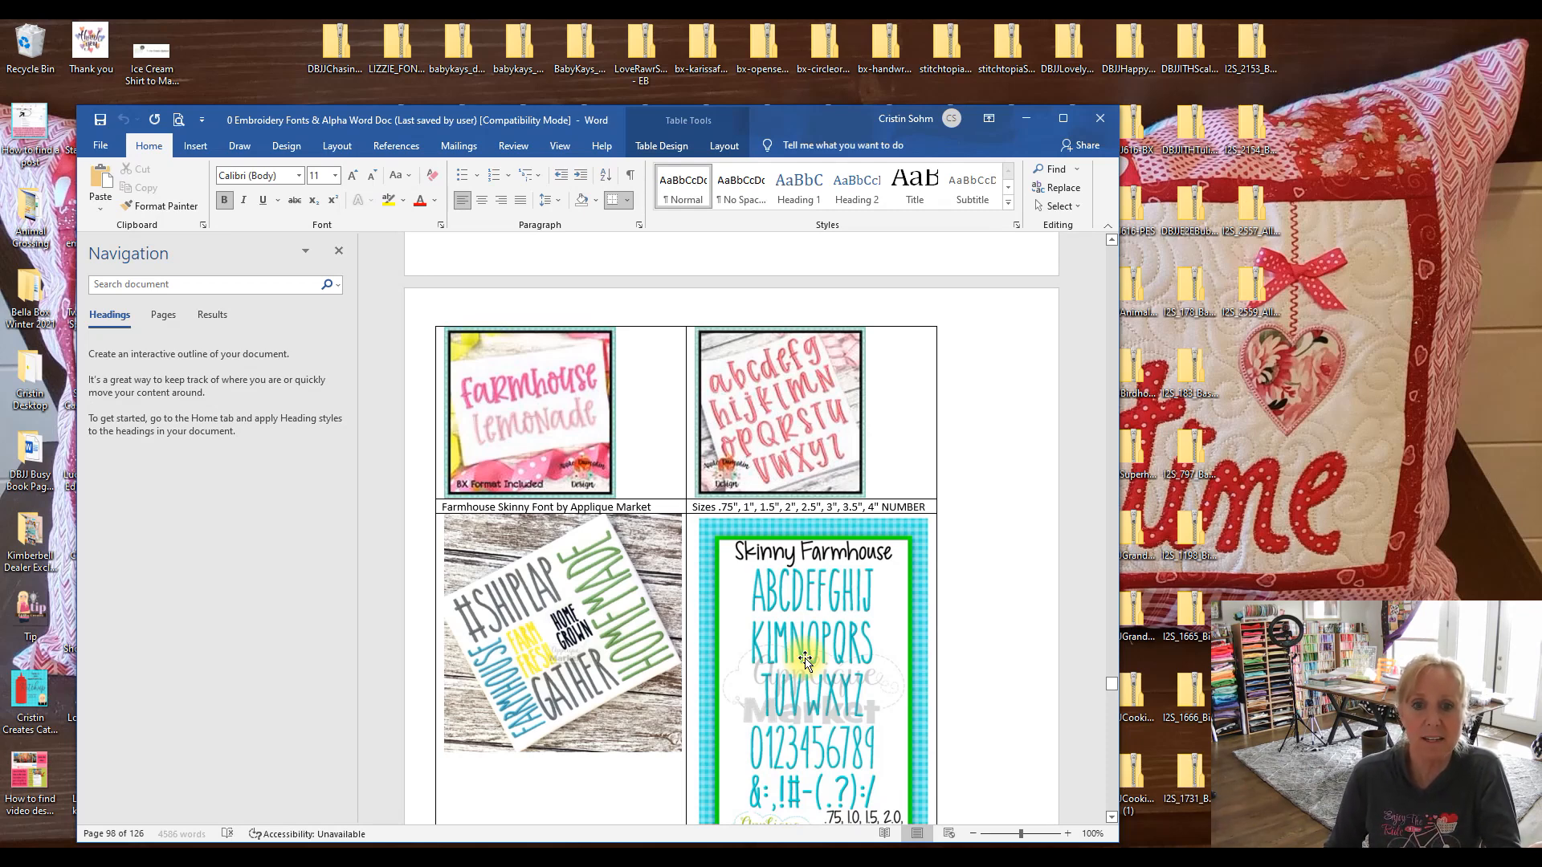
scroll(921, 639, "down", 4)
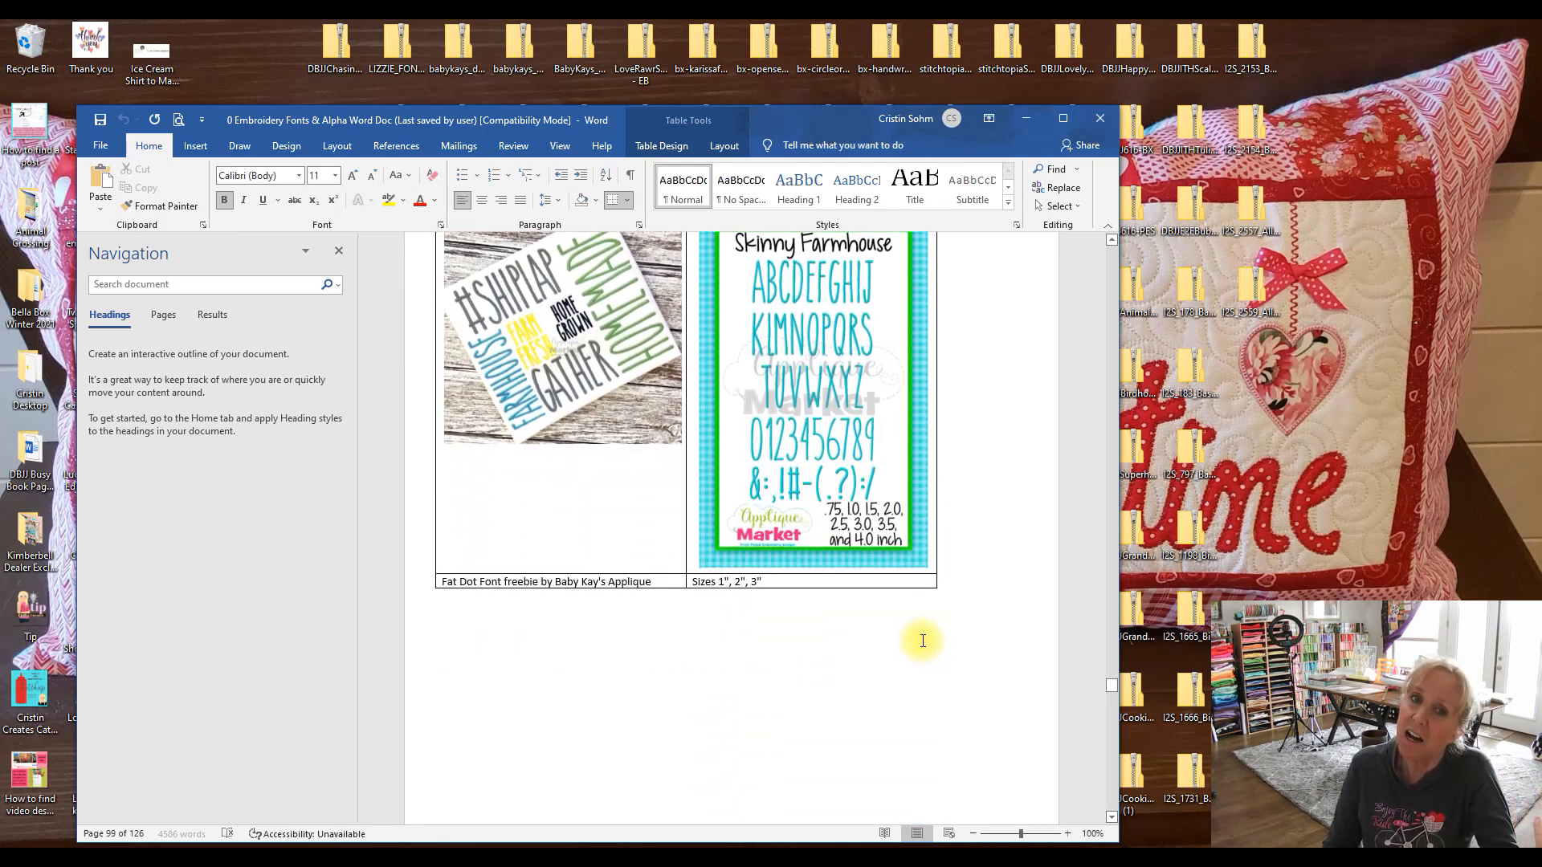
scroll(922, 638, "up", 2)
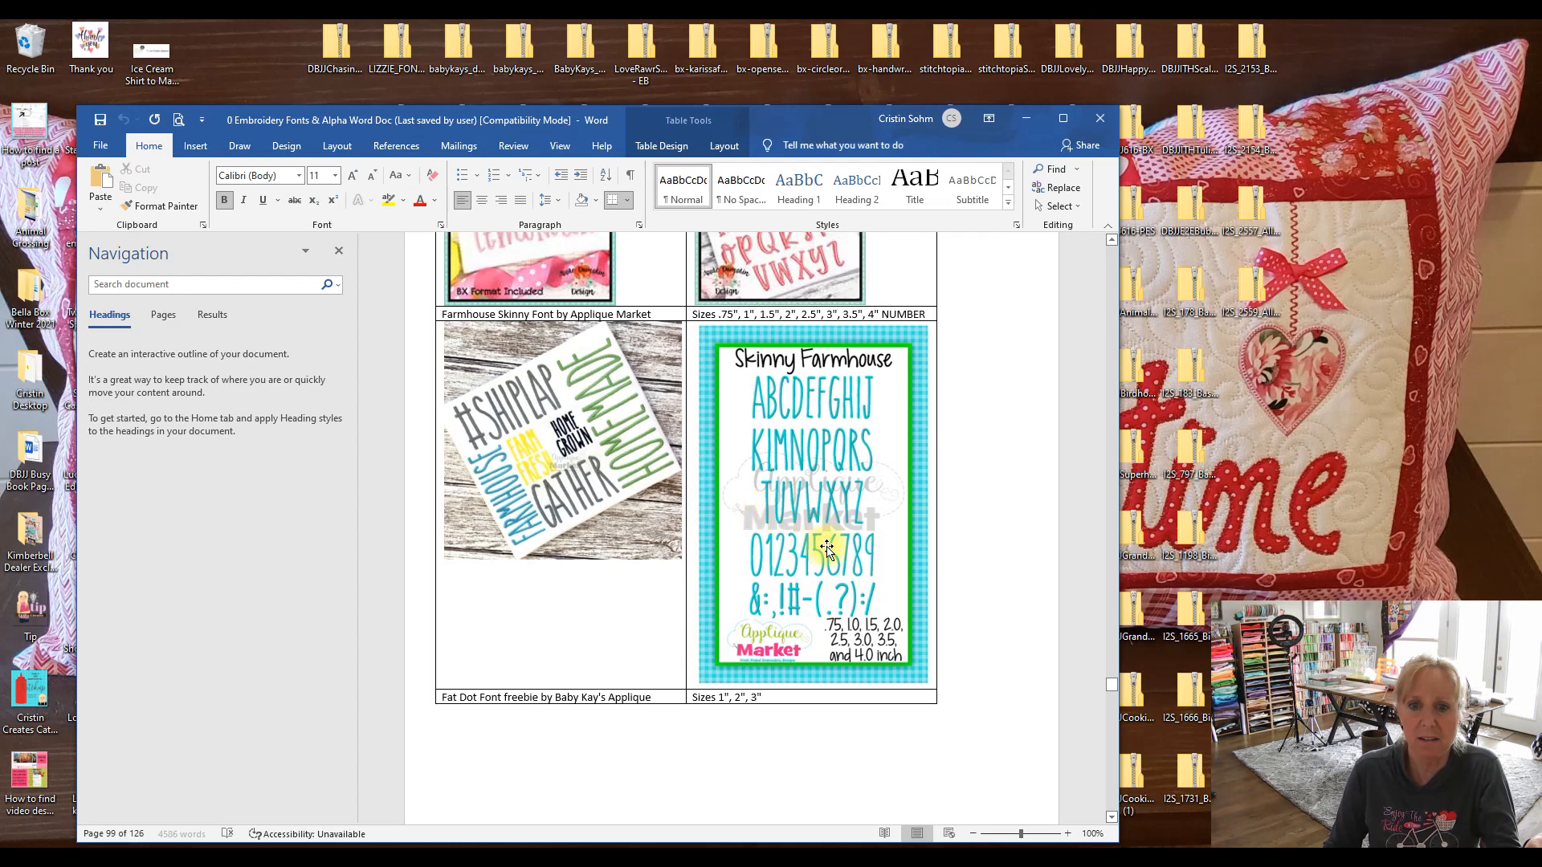
scroll(1072, 523, "down", 1)
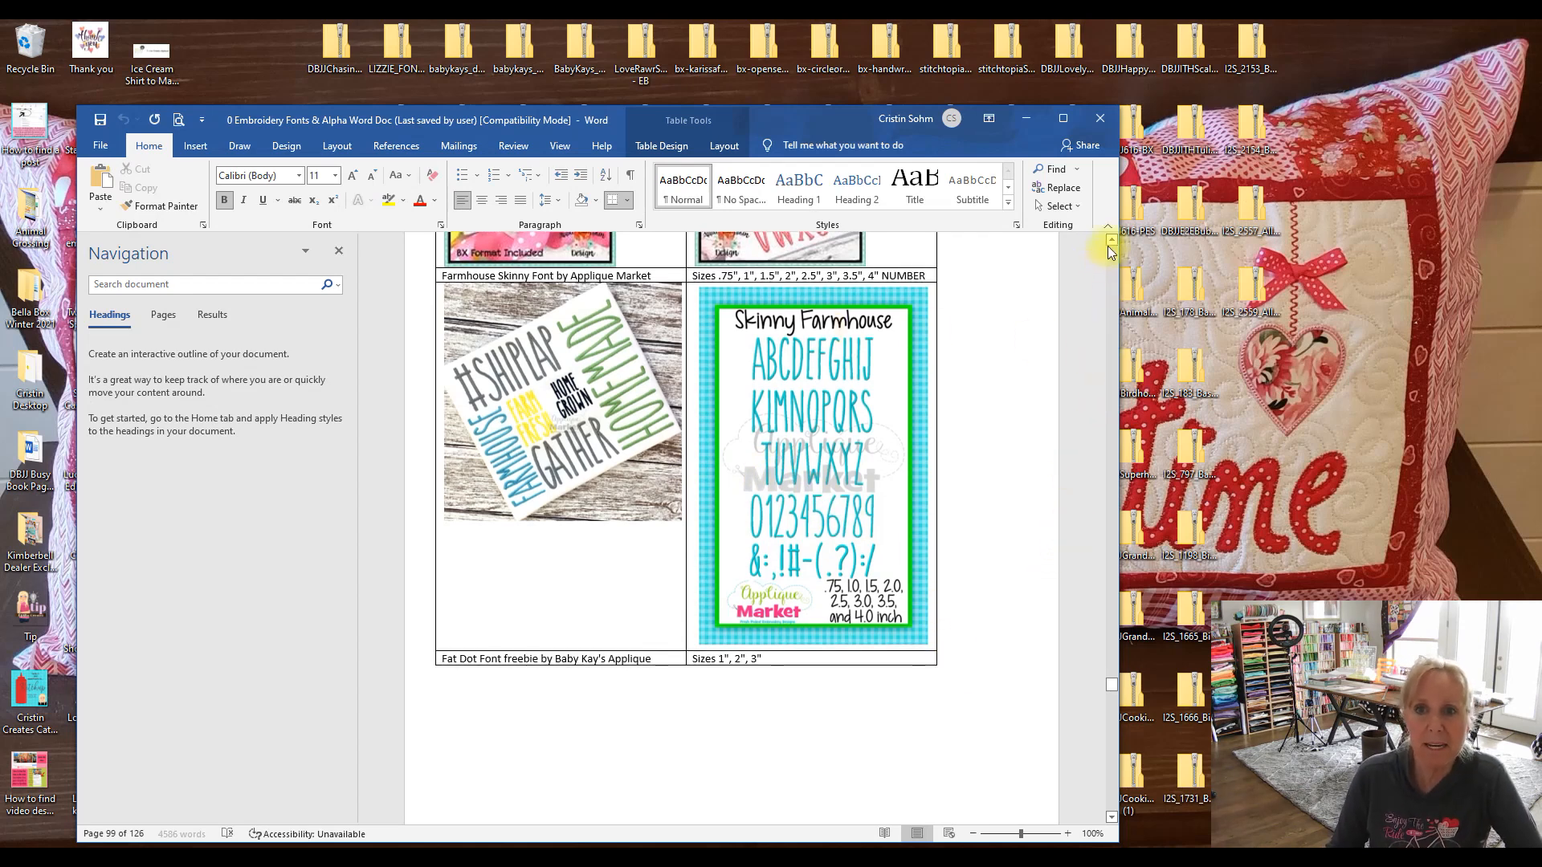
scroll(723, 464, "down", 10)
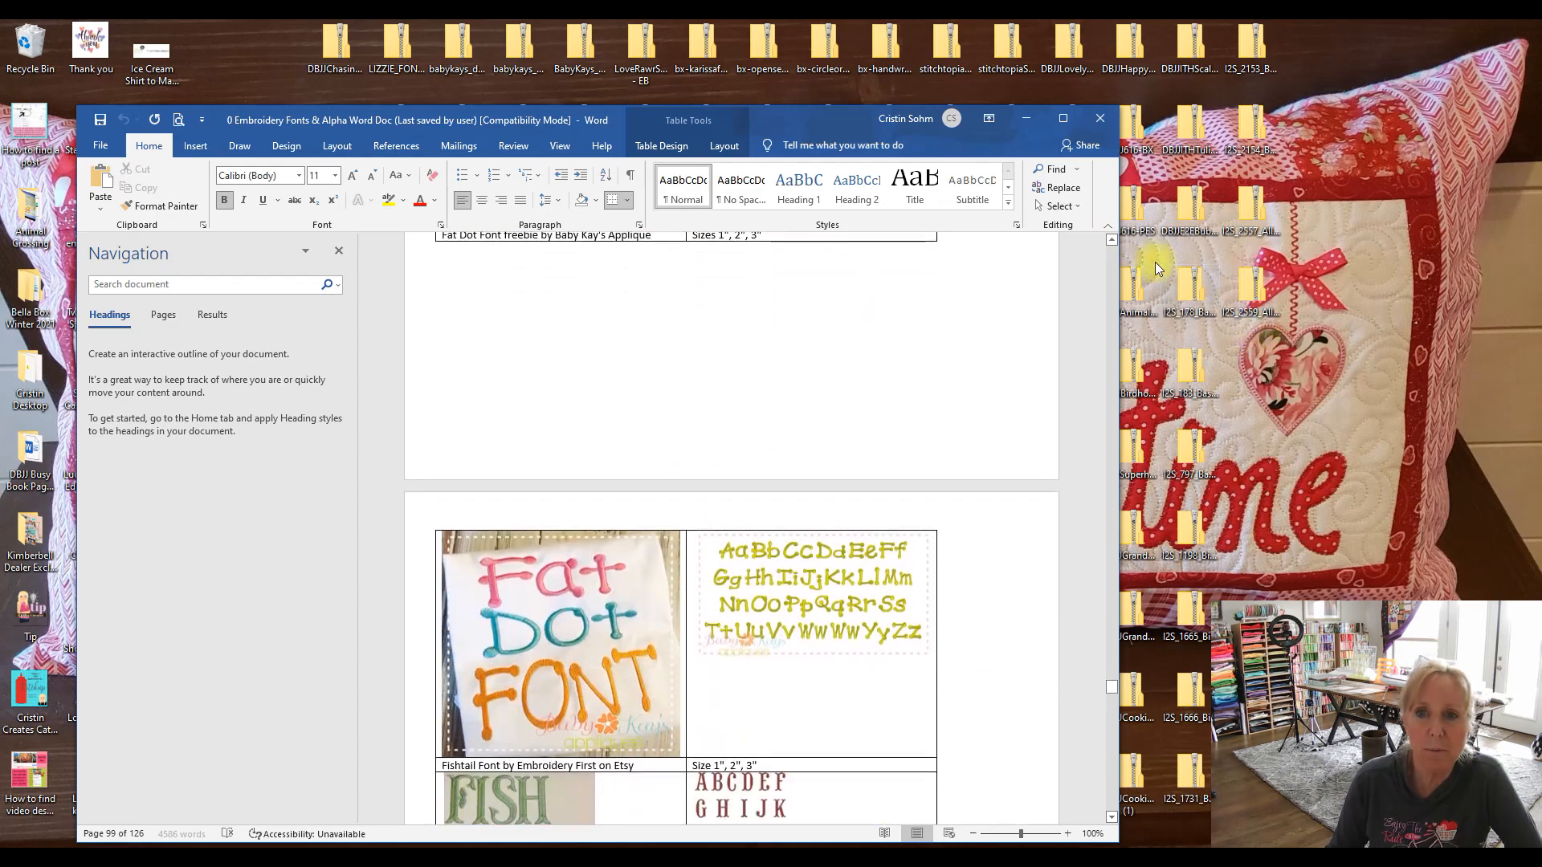
scroll(932, 502, "up", 3)
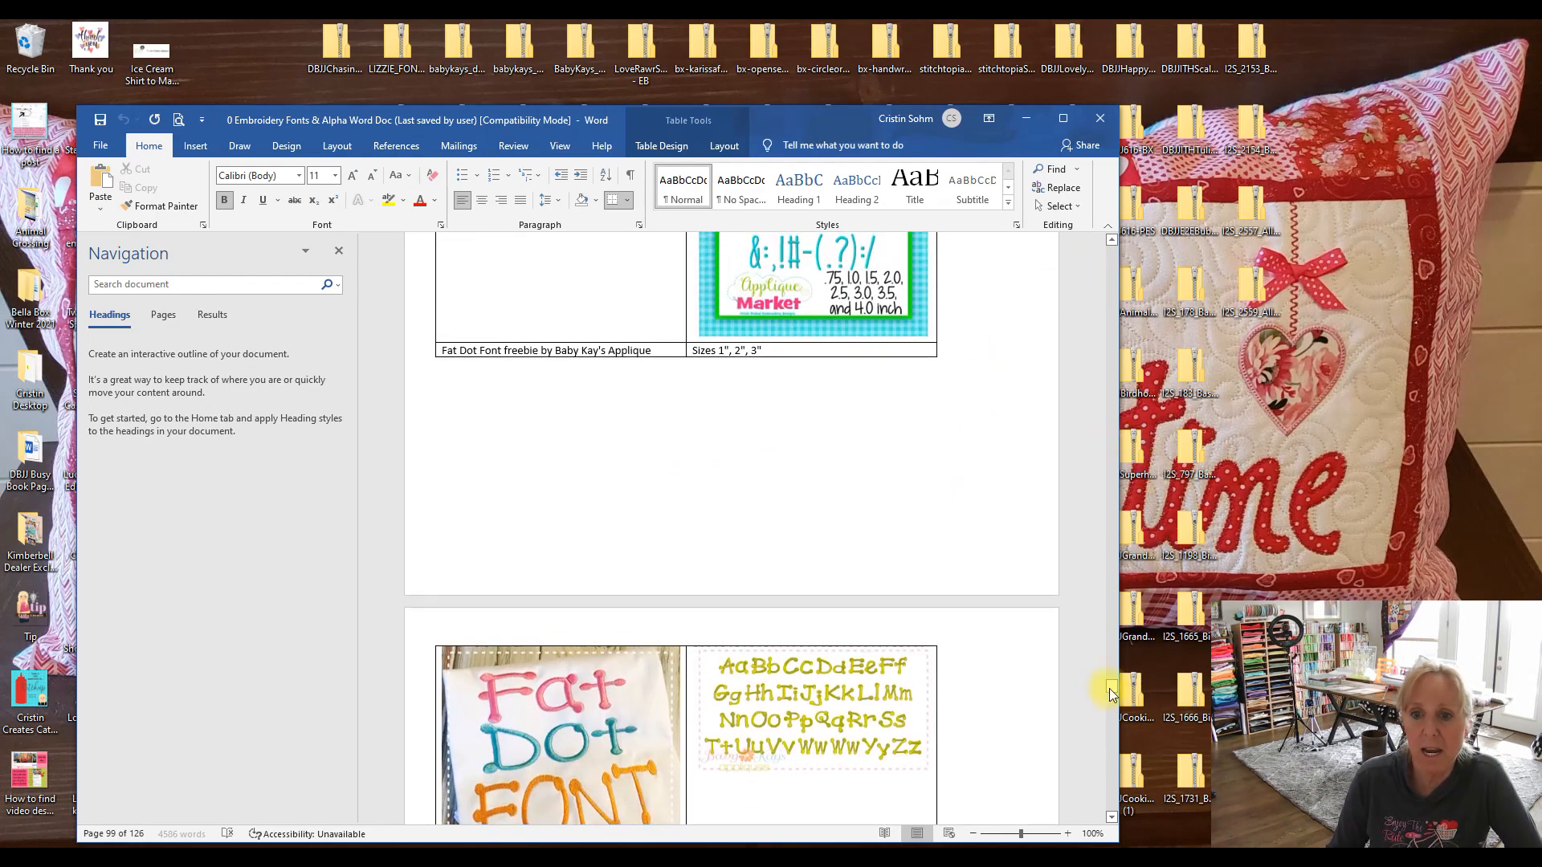
Return to the start of the document and review the Specialty Fonts with Designs section through to the Holiday Designs heading
left_click_drag(1110, 688, 1100, 256)
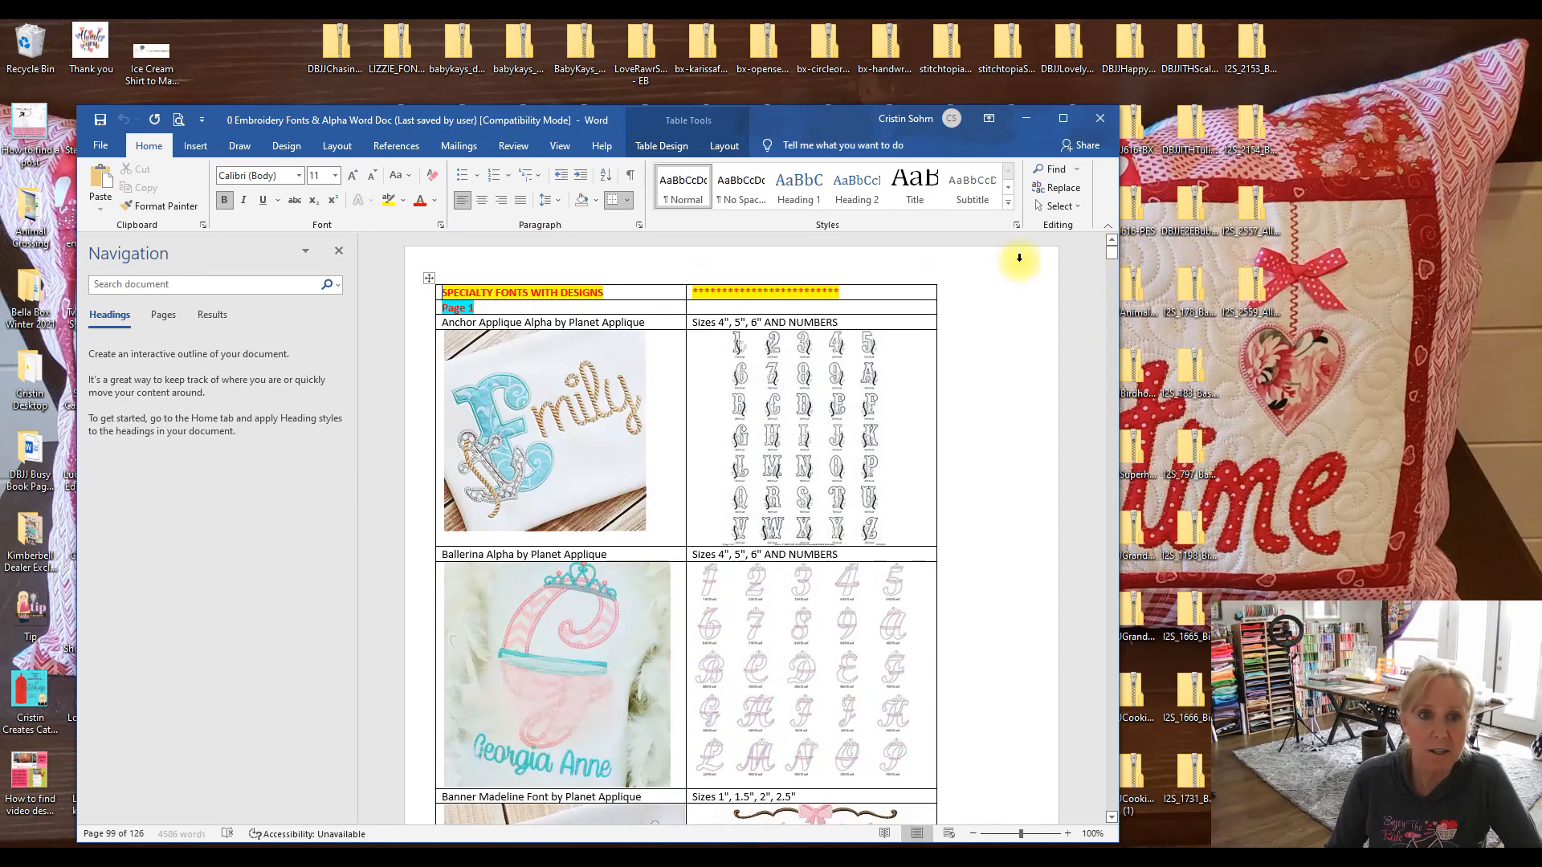
left_click(482, 296)
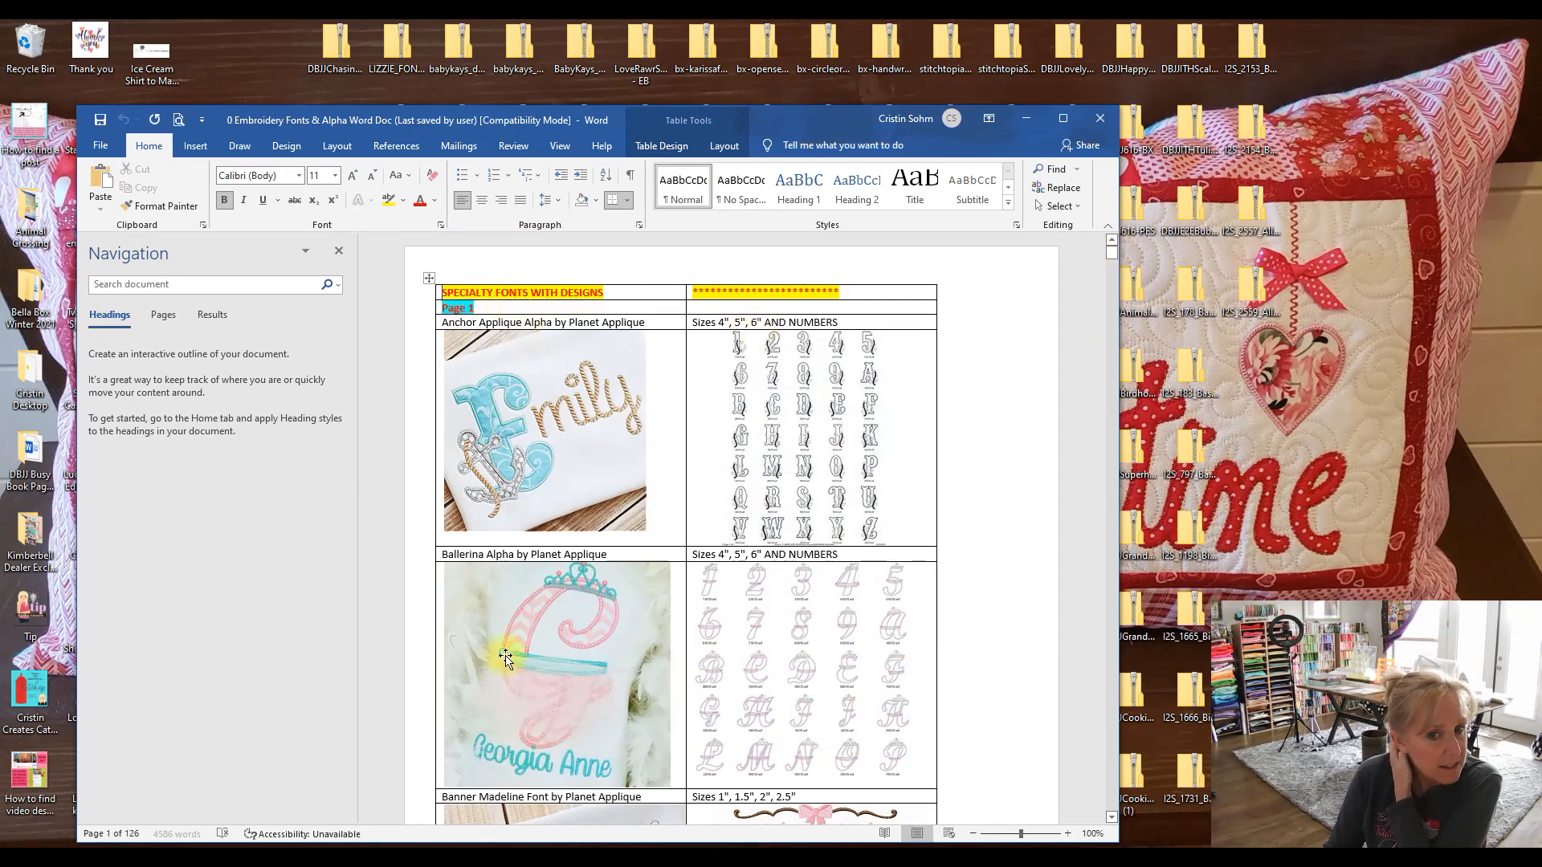
left_click(1110, 255)
left_click_drag(1111, 256, 1113, 398)
scroll(971, 527, "down", 10)
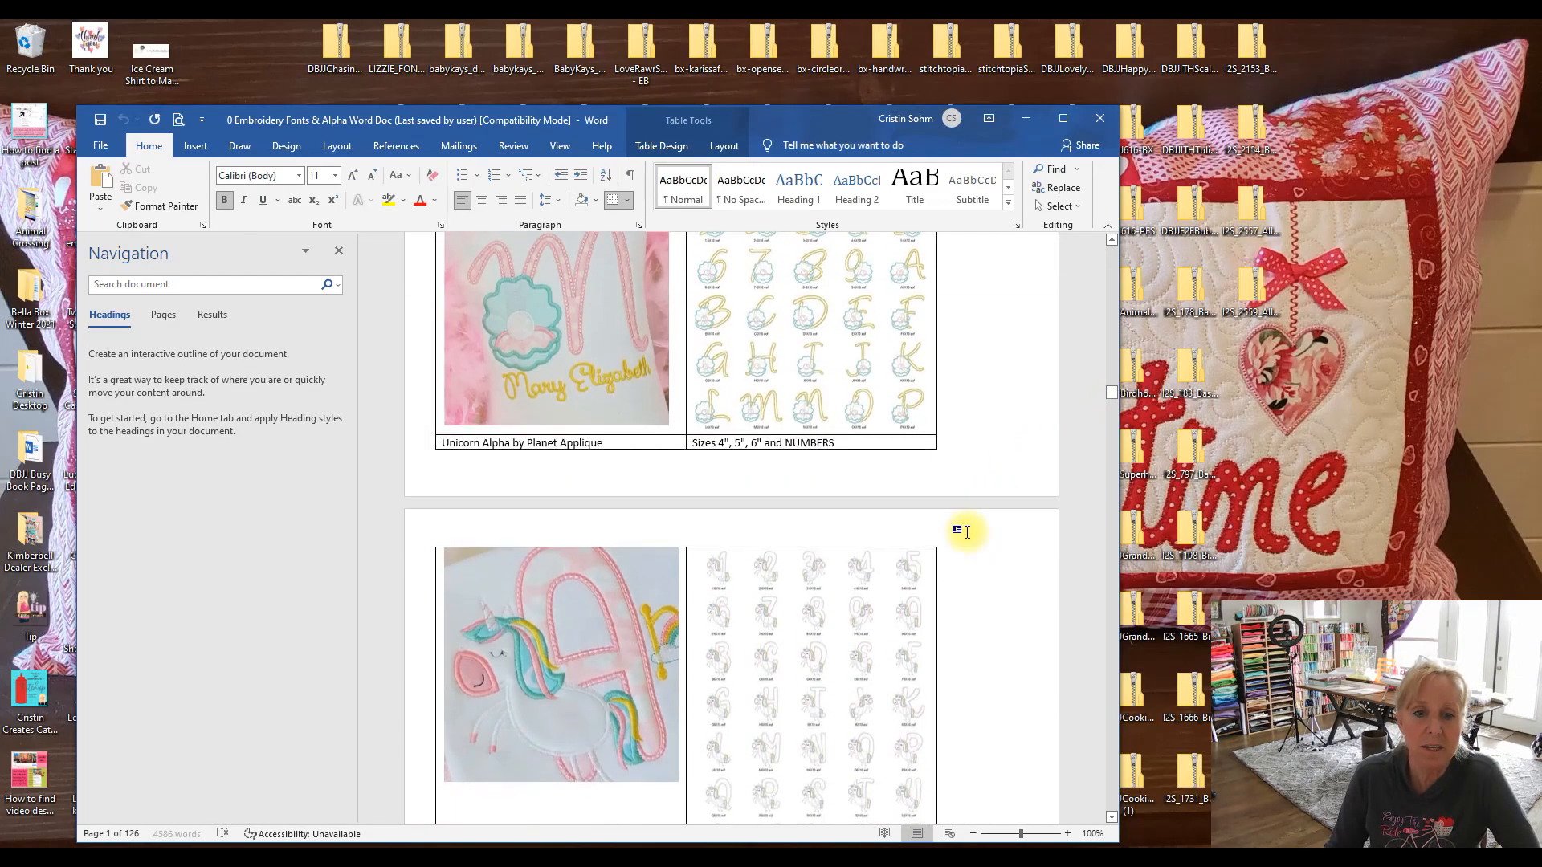
scroll(953, 540, "down", 4)
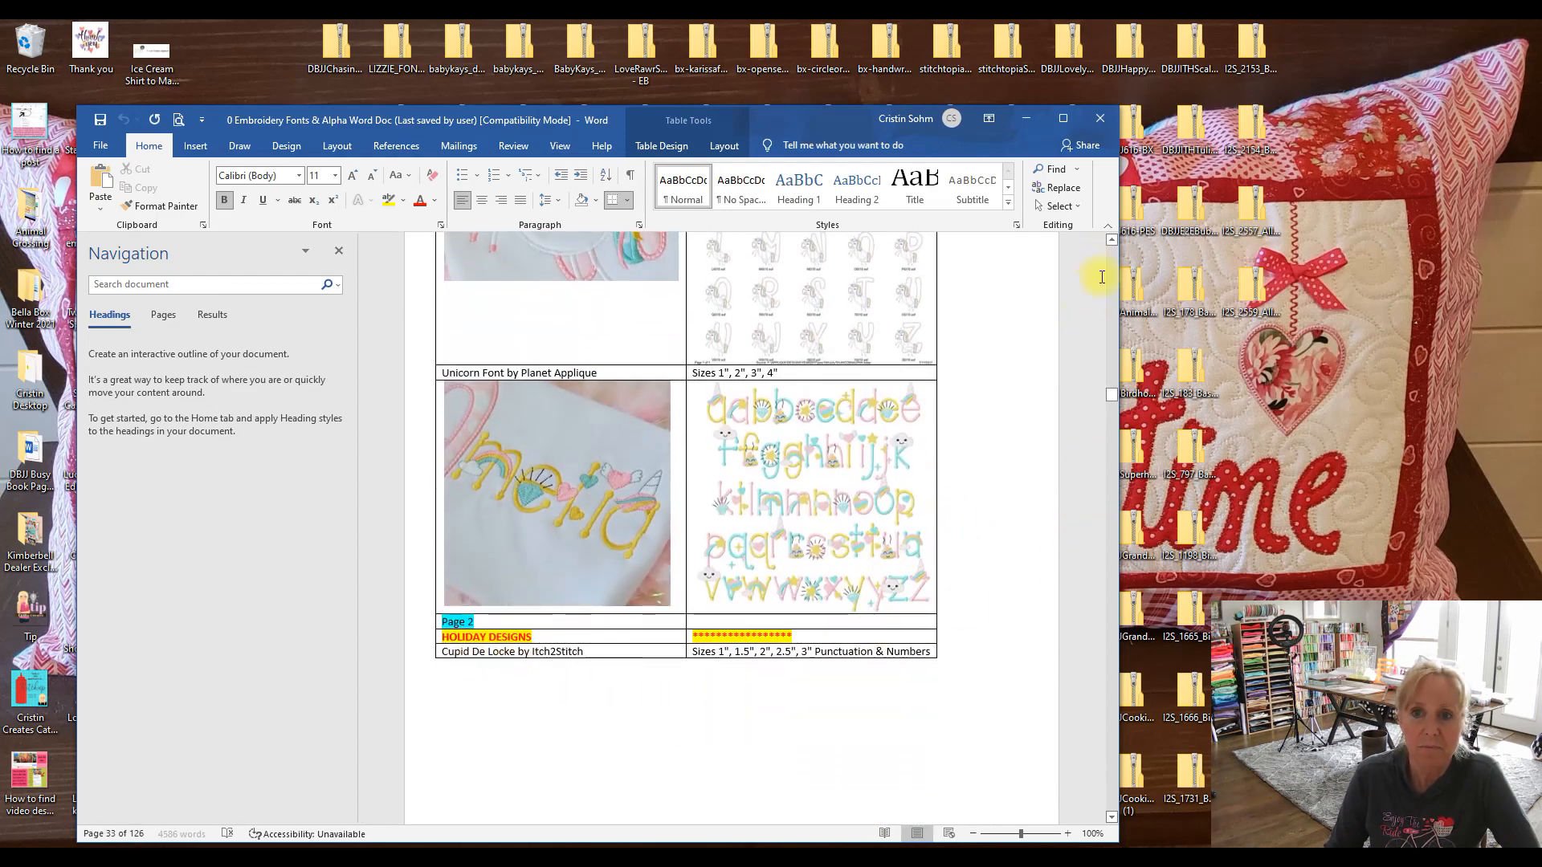
left_click_drag(1111, 397, 1115, 450)
Search the document for "page", step through the matches to Page 3, and look over the Monogram Fonts section
left_click(139, 287)
type("page")
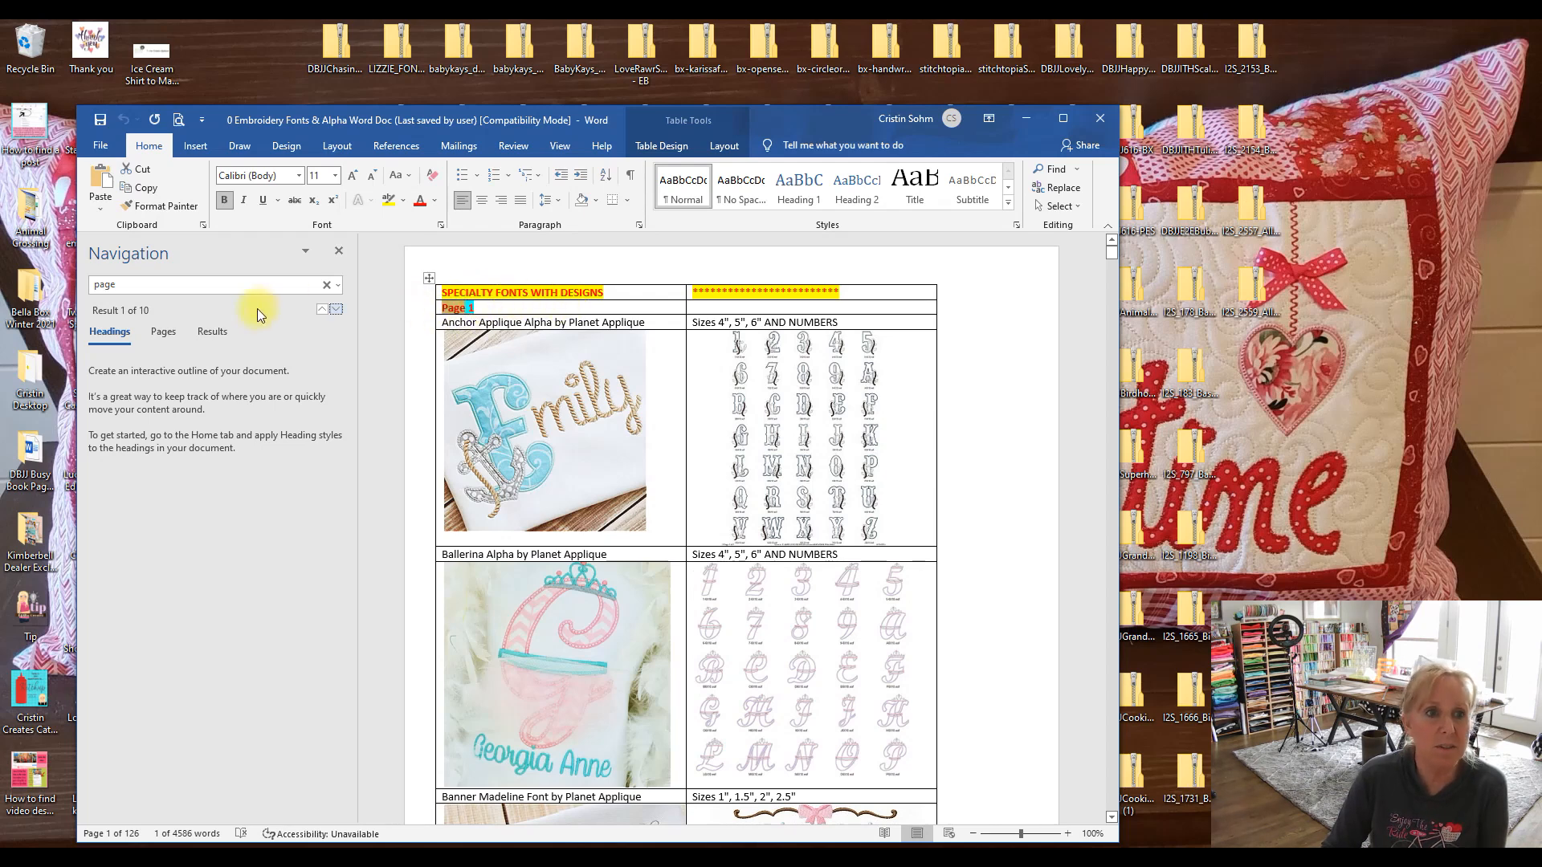
left_click(335, 310)
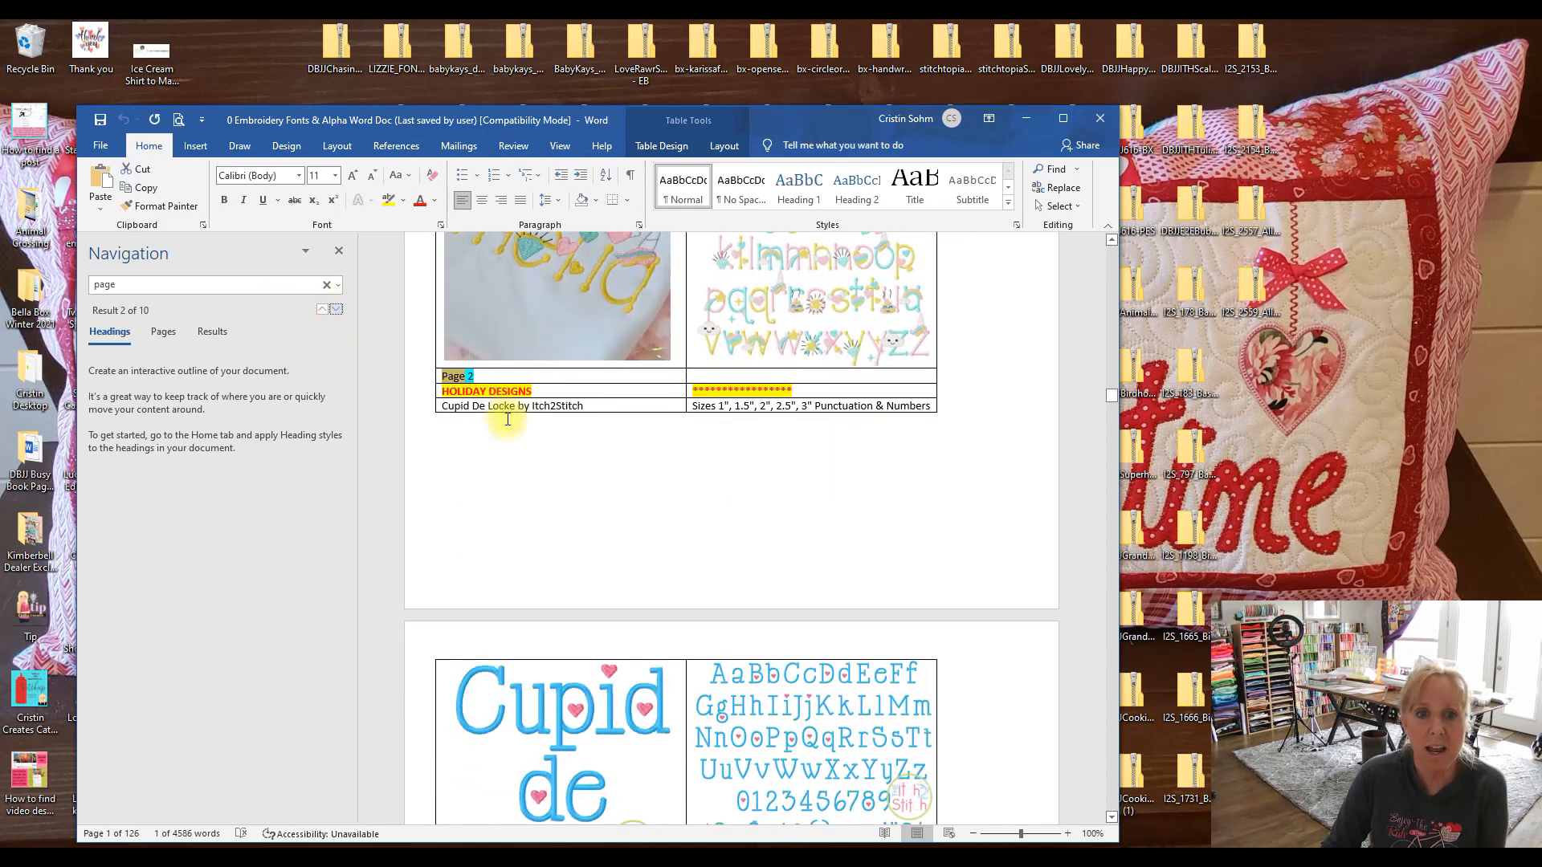
left_click(337, 310)
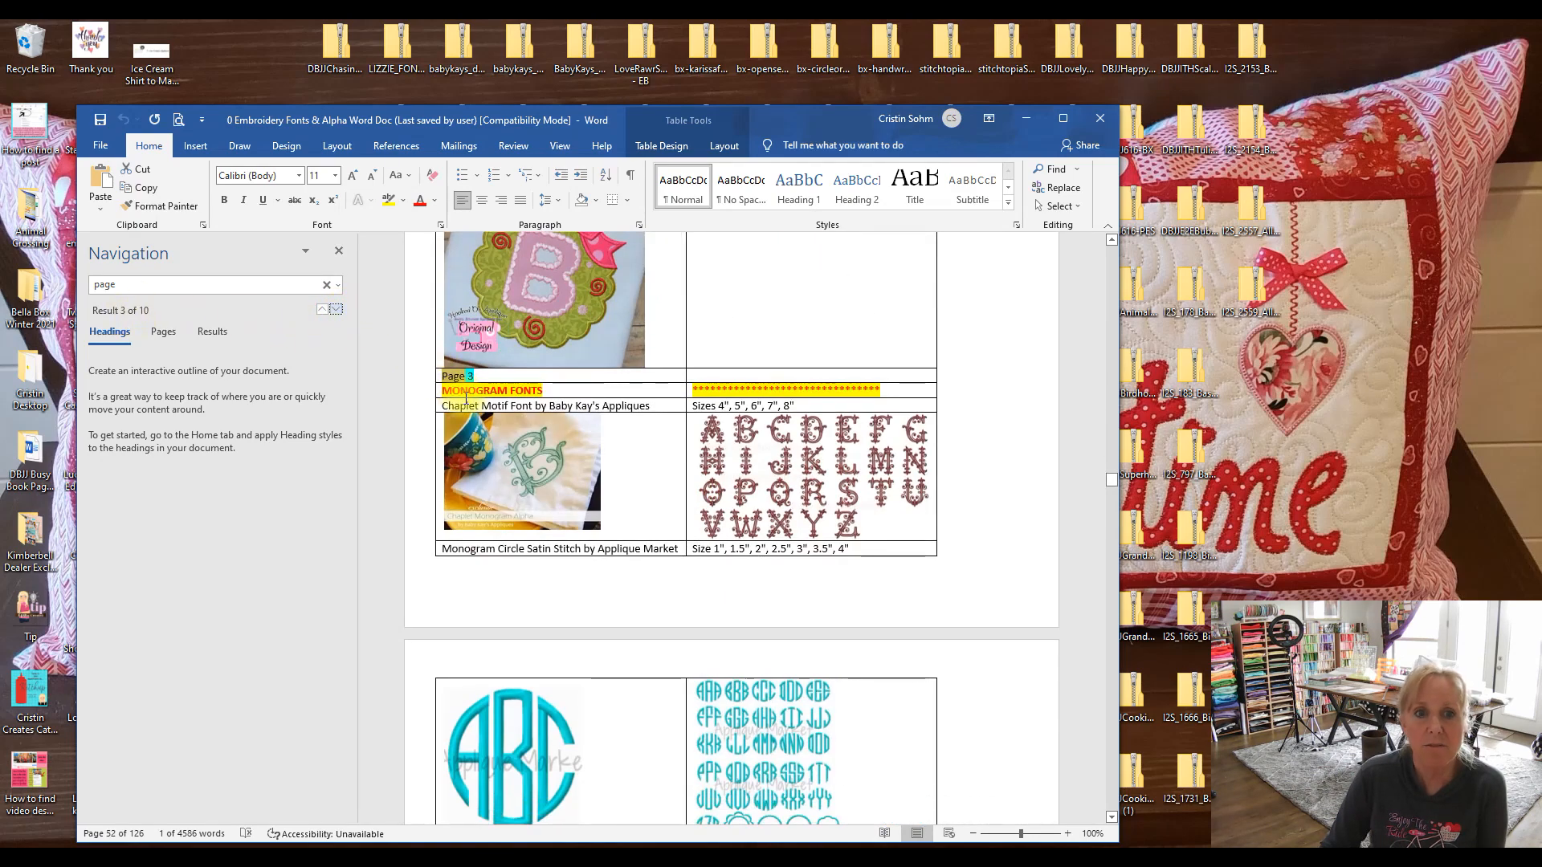
scroll(735, 571, "down", 10)
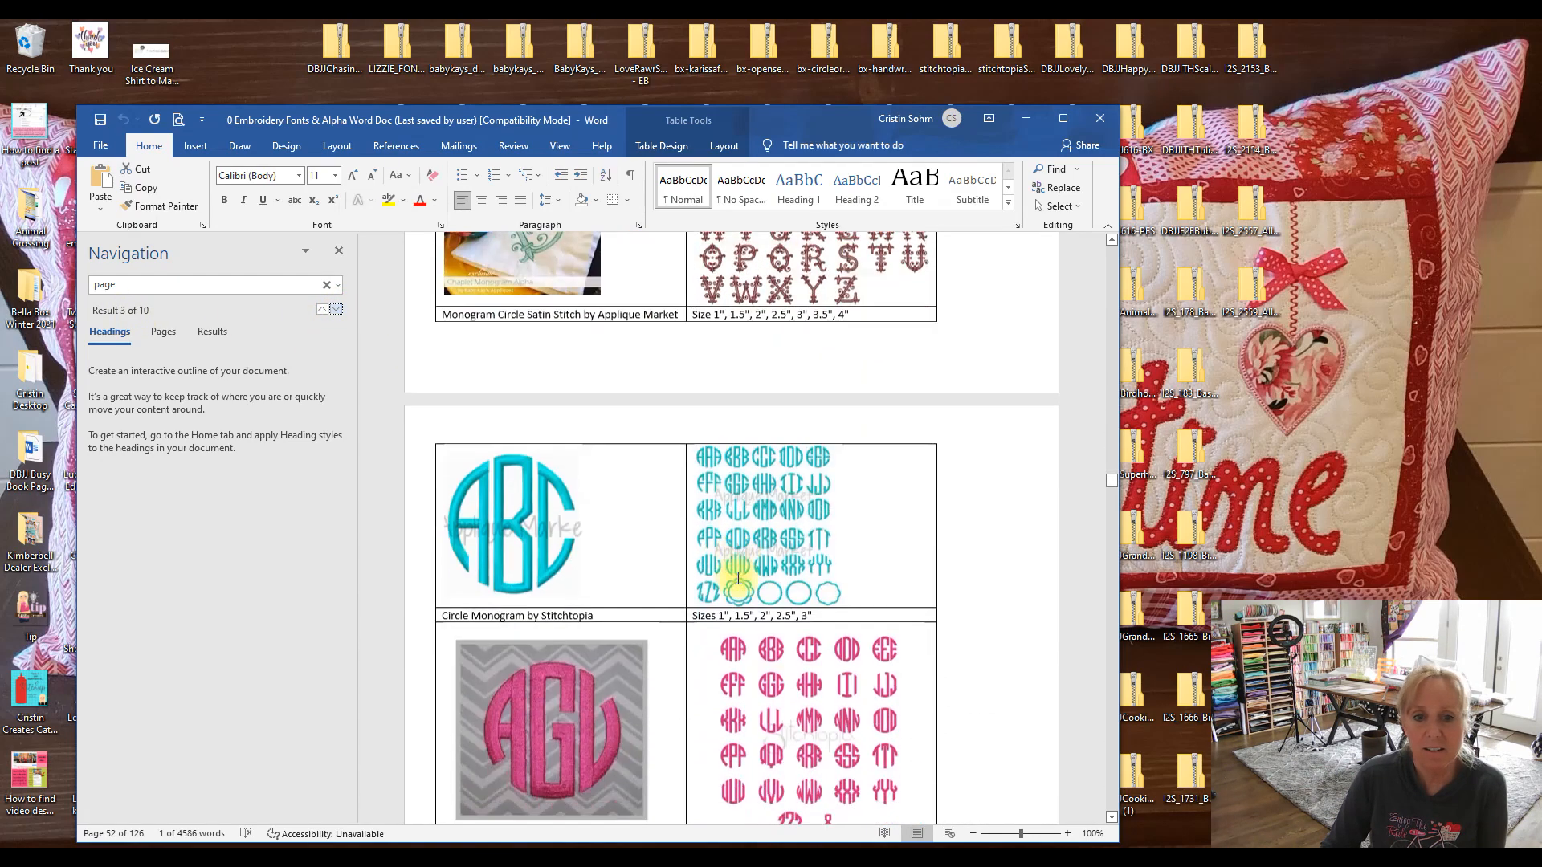
scroll(734, 571, "down", 3)
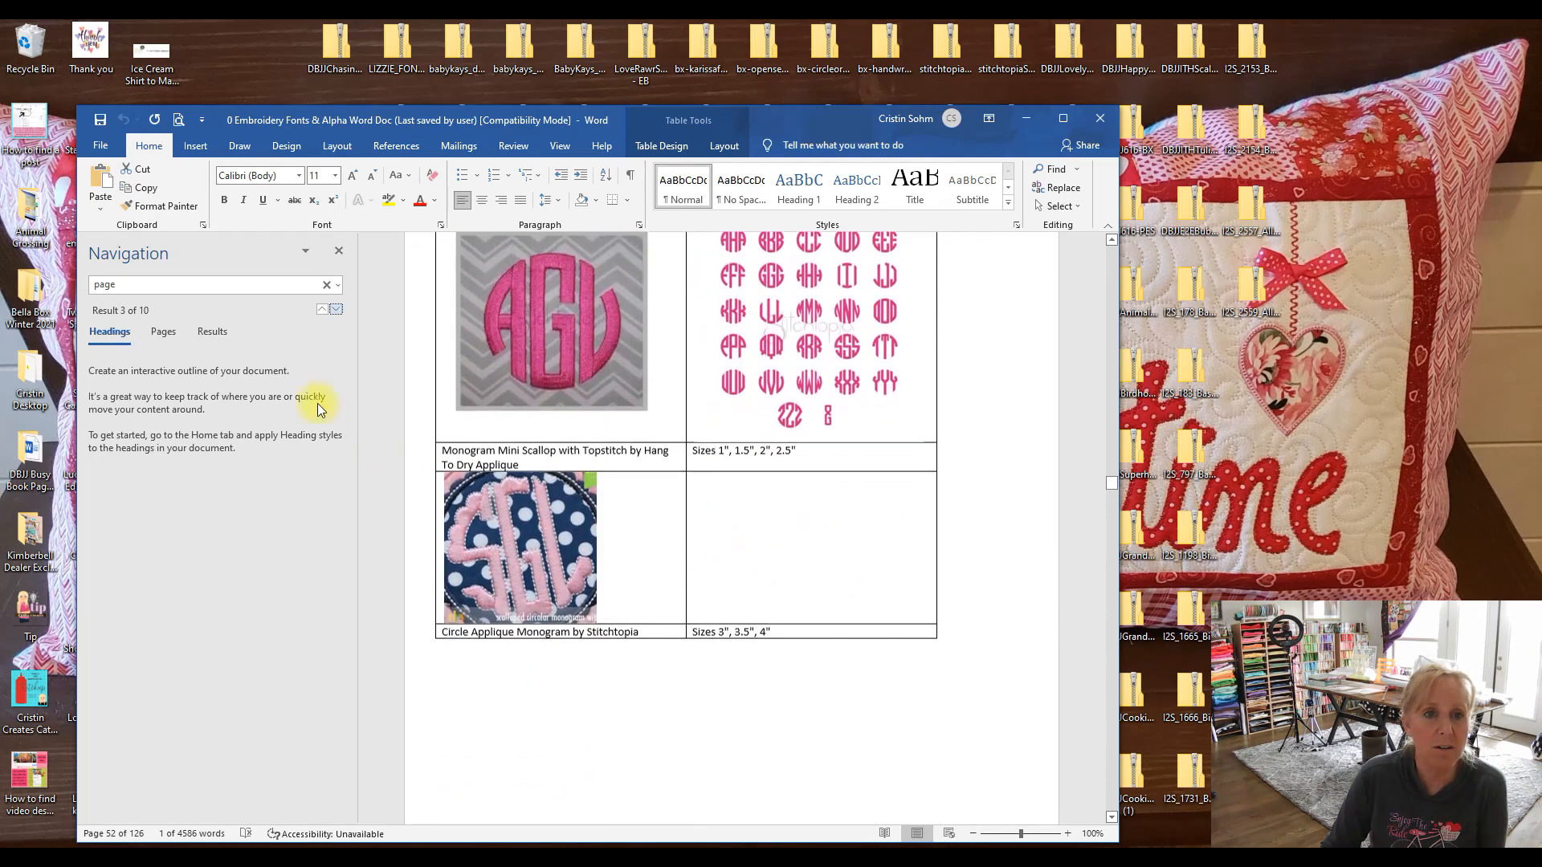
Go to the Page 4 match and examine the Sketch Fonts section down to the Colored Pencil Triple Run Font
left_click(336, 310)
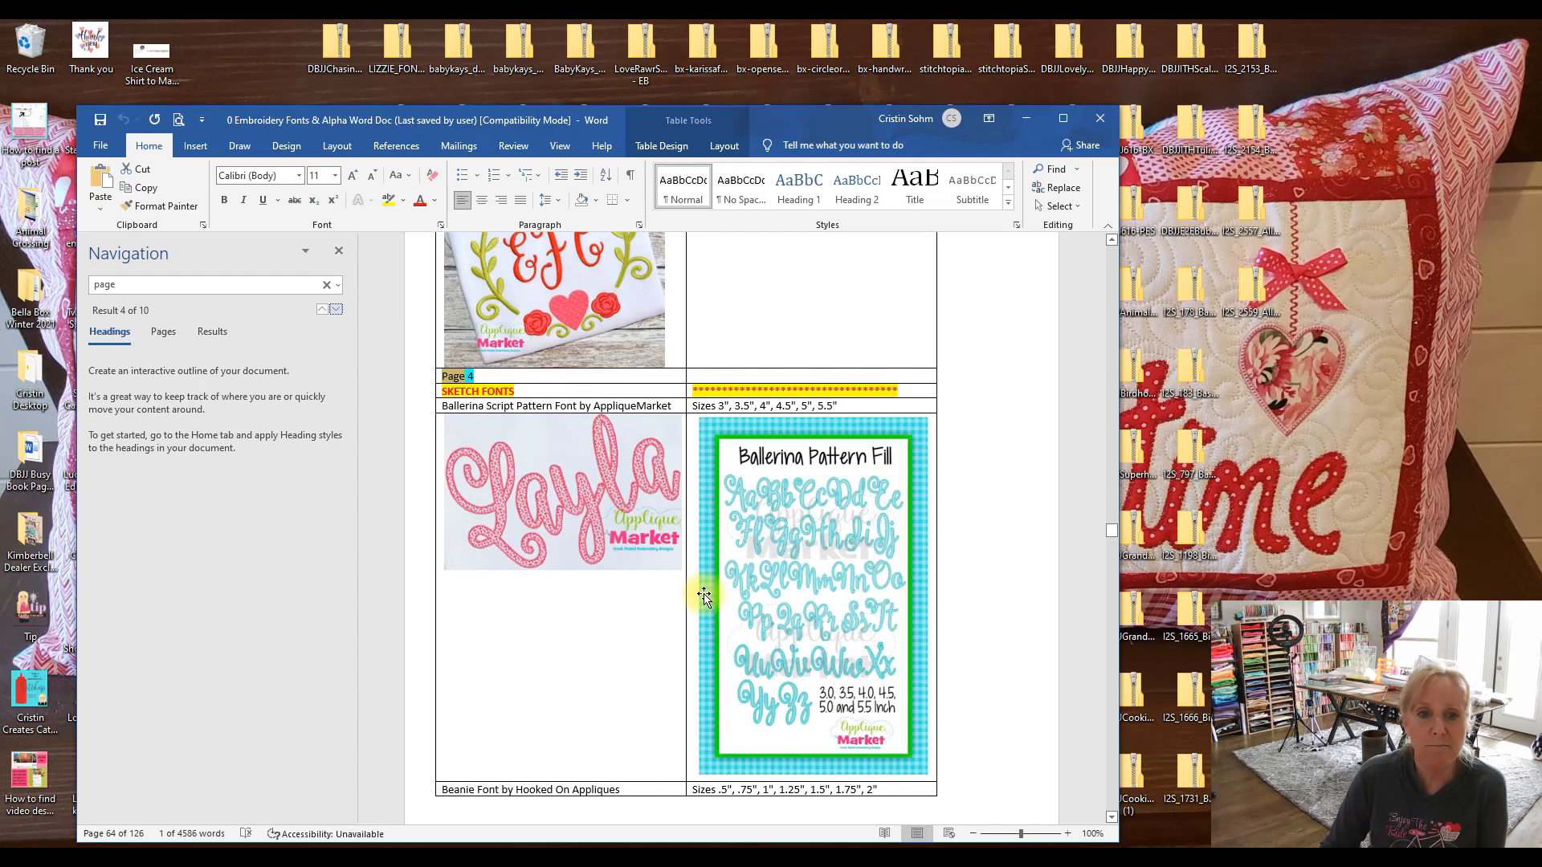
scroll(703, 595, "down", 15)
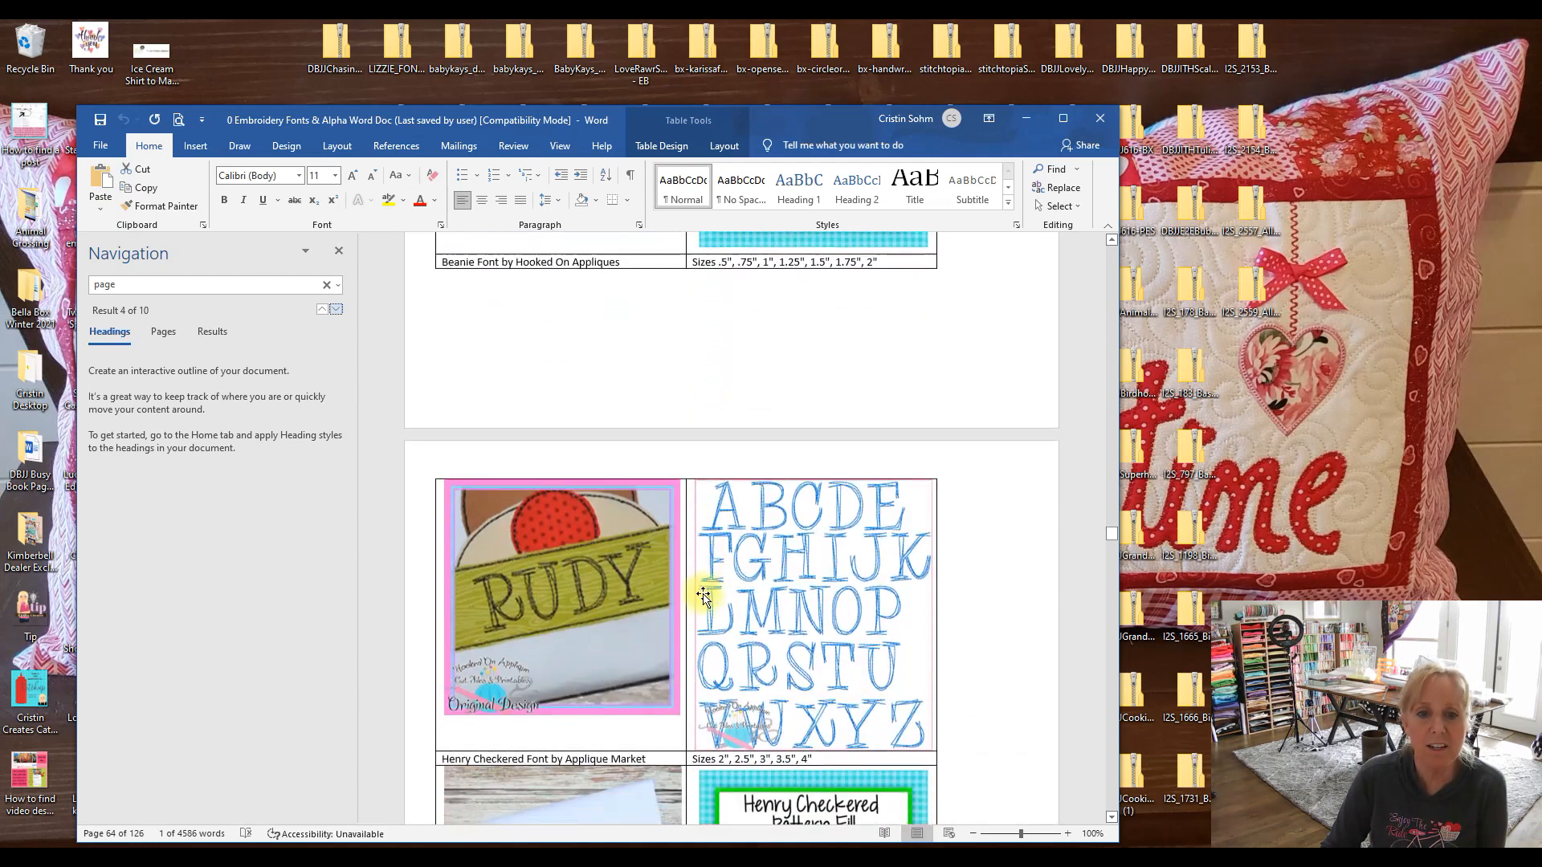
scroll(703, 596, "down", 20)
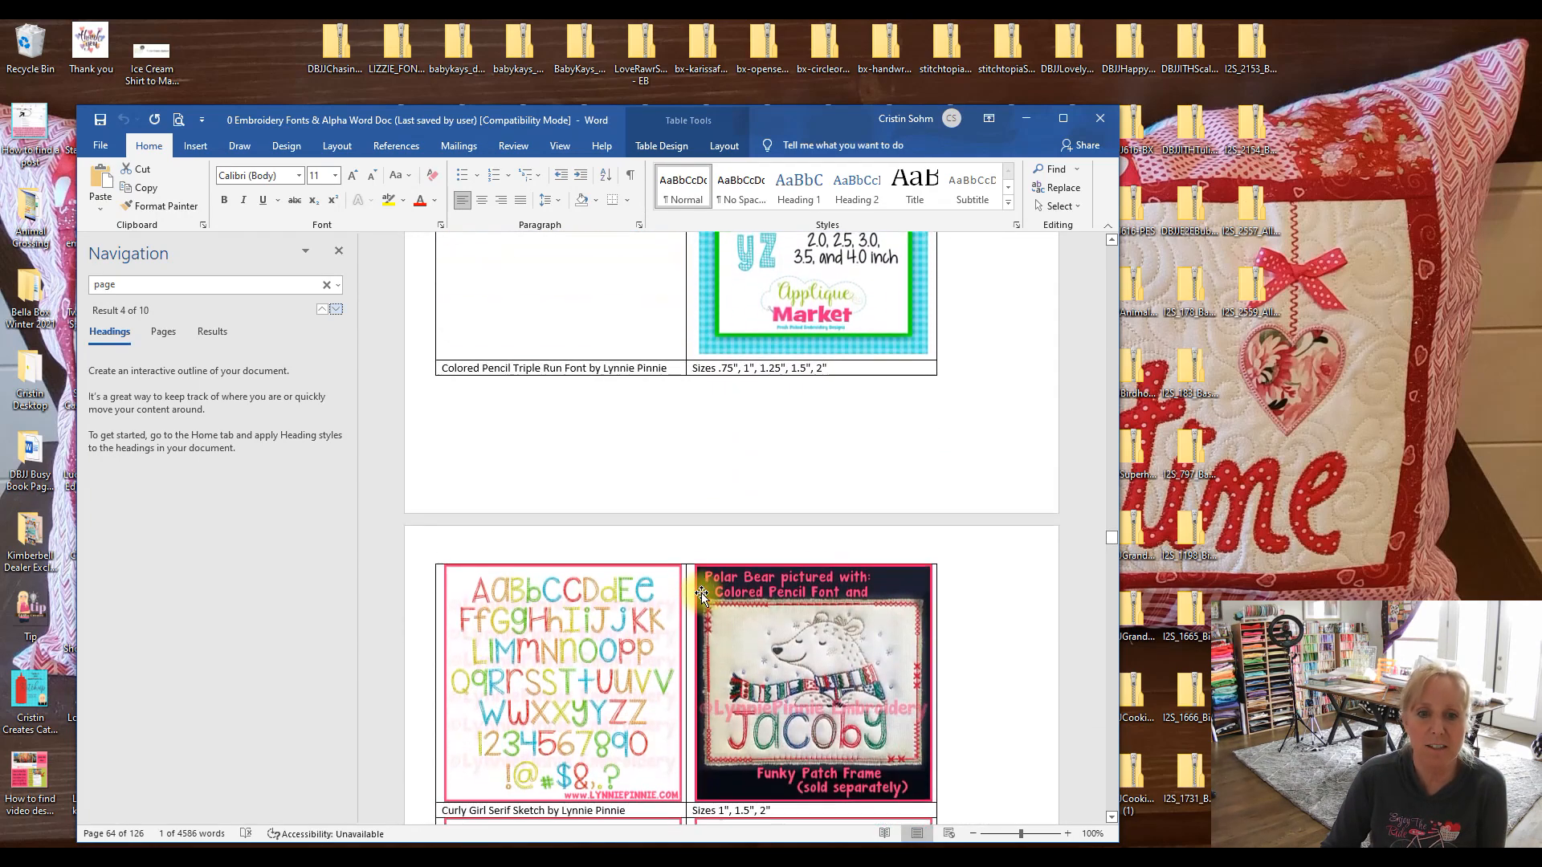
scroll(700, 591, "down", 1)
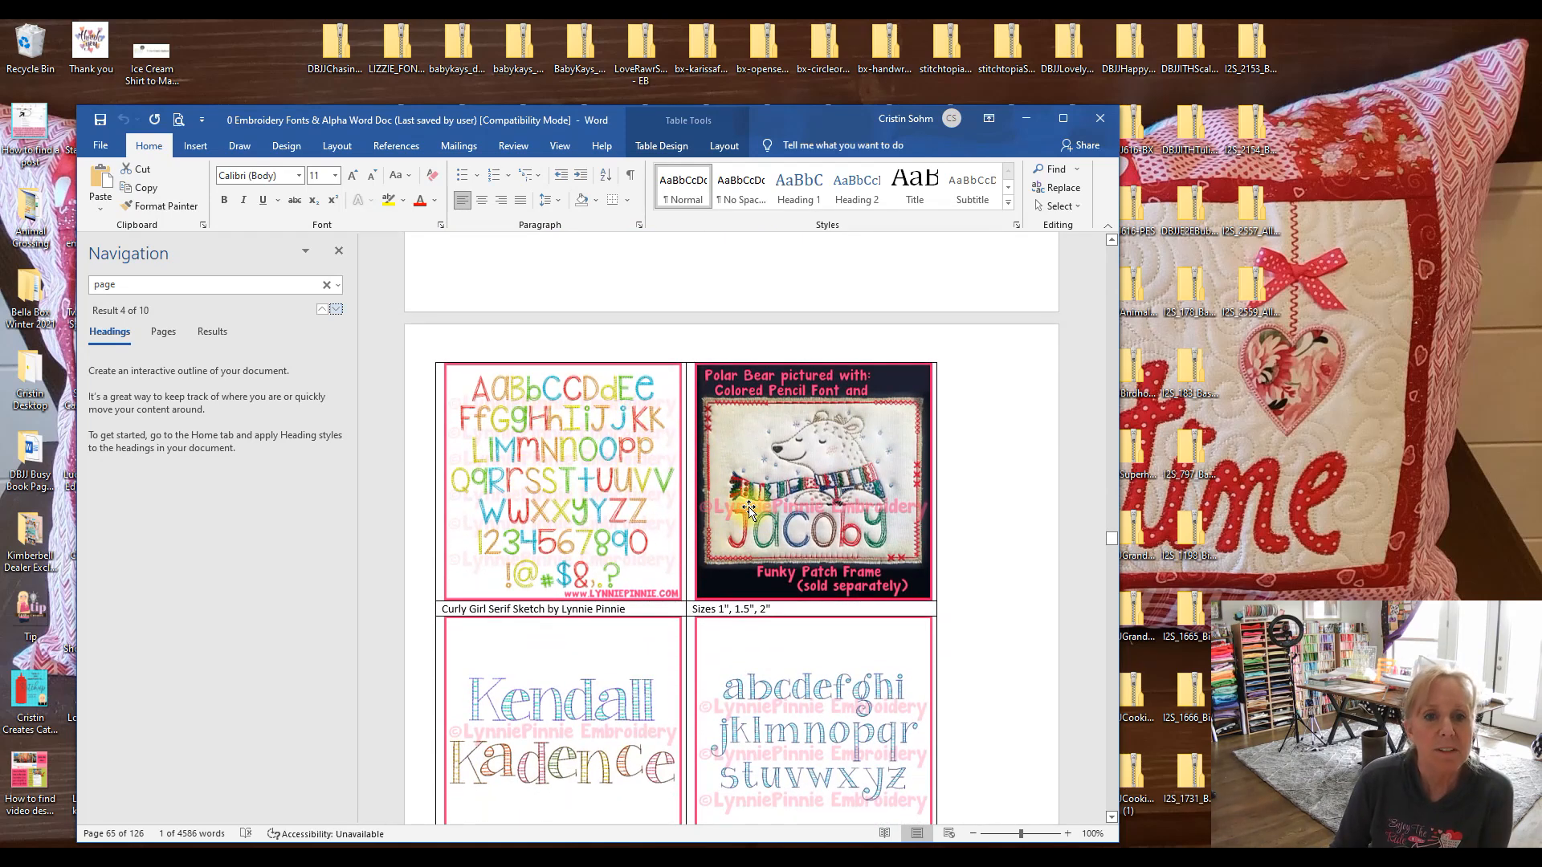
scroll(749, 509, "up", 3)
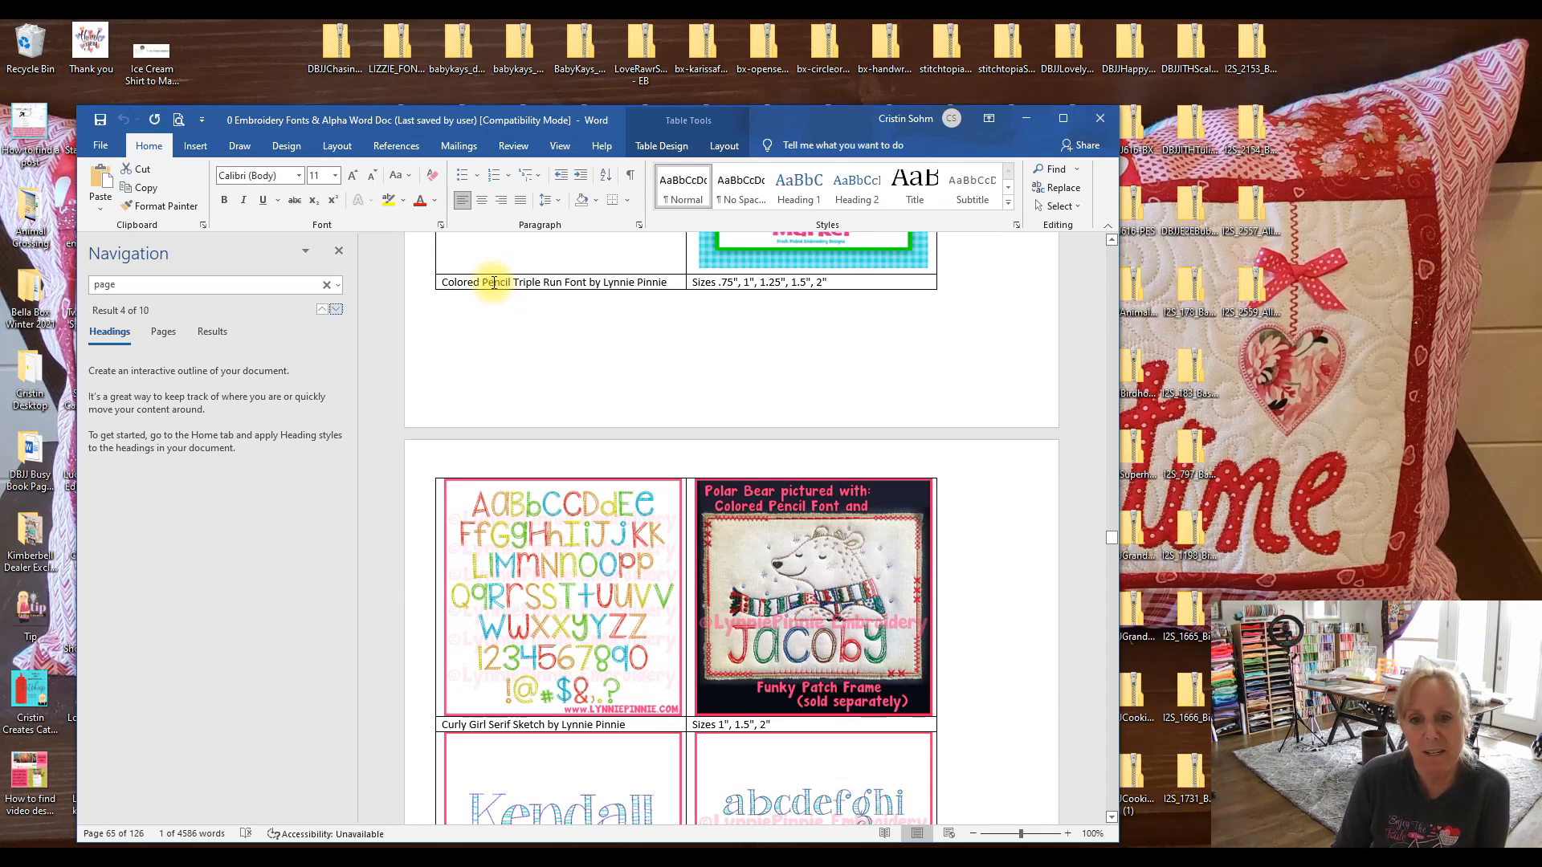
Go to the Page 5 match and review the Cursive Fonts section down to the Ballerina Font and its sizes
left_click(336, 310)
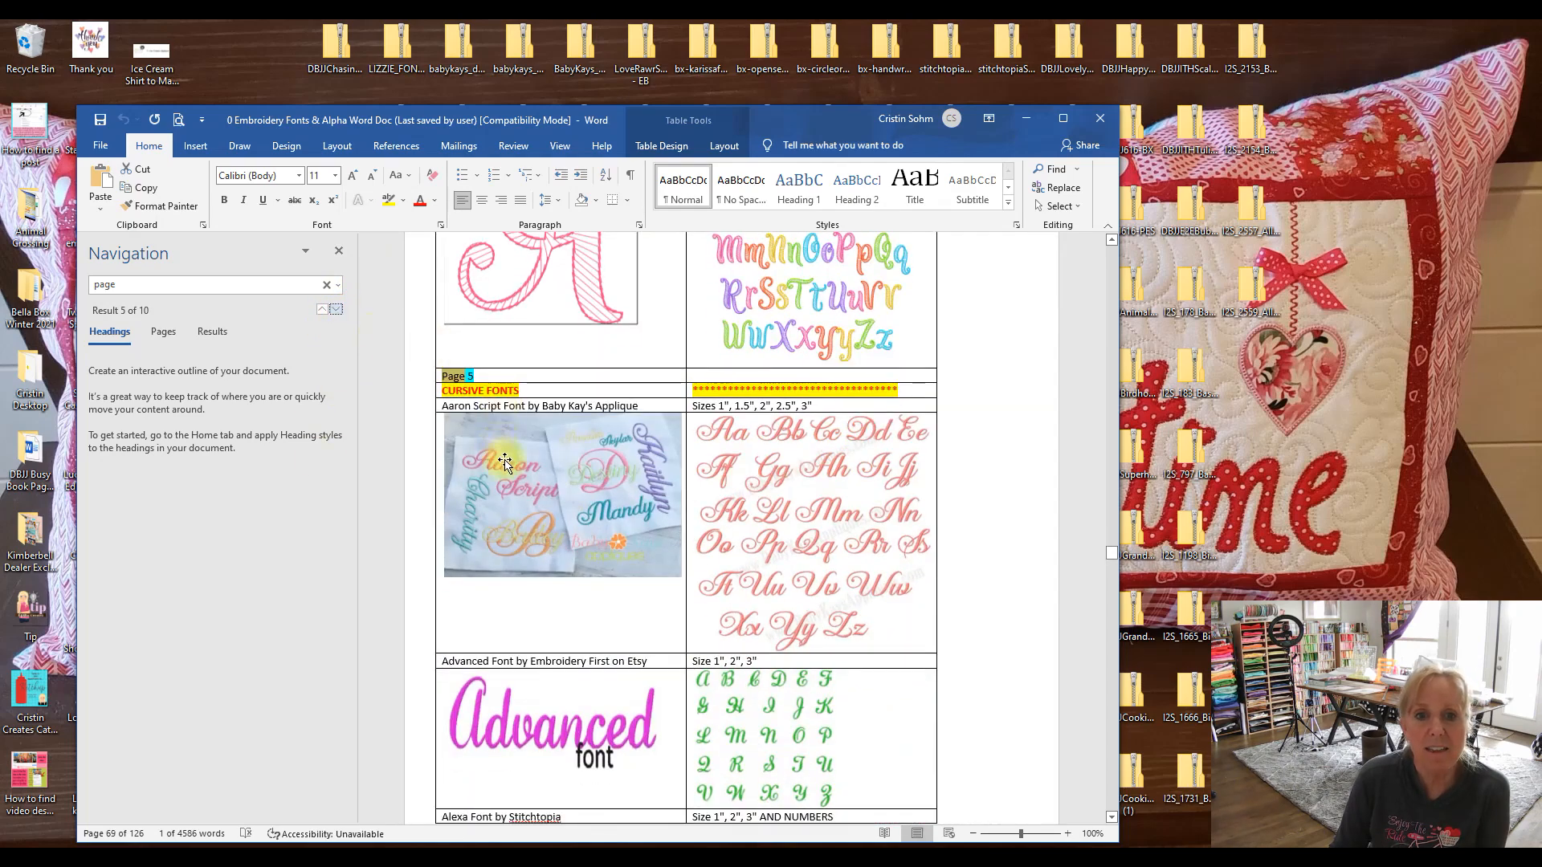
scroll(801, 626, "down", 6)
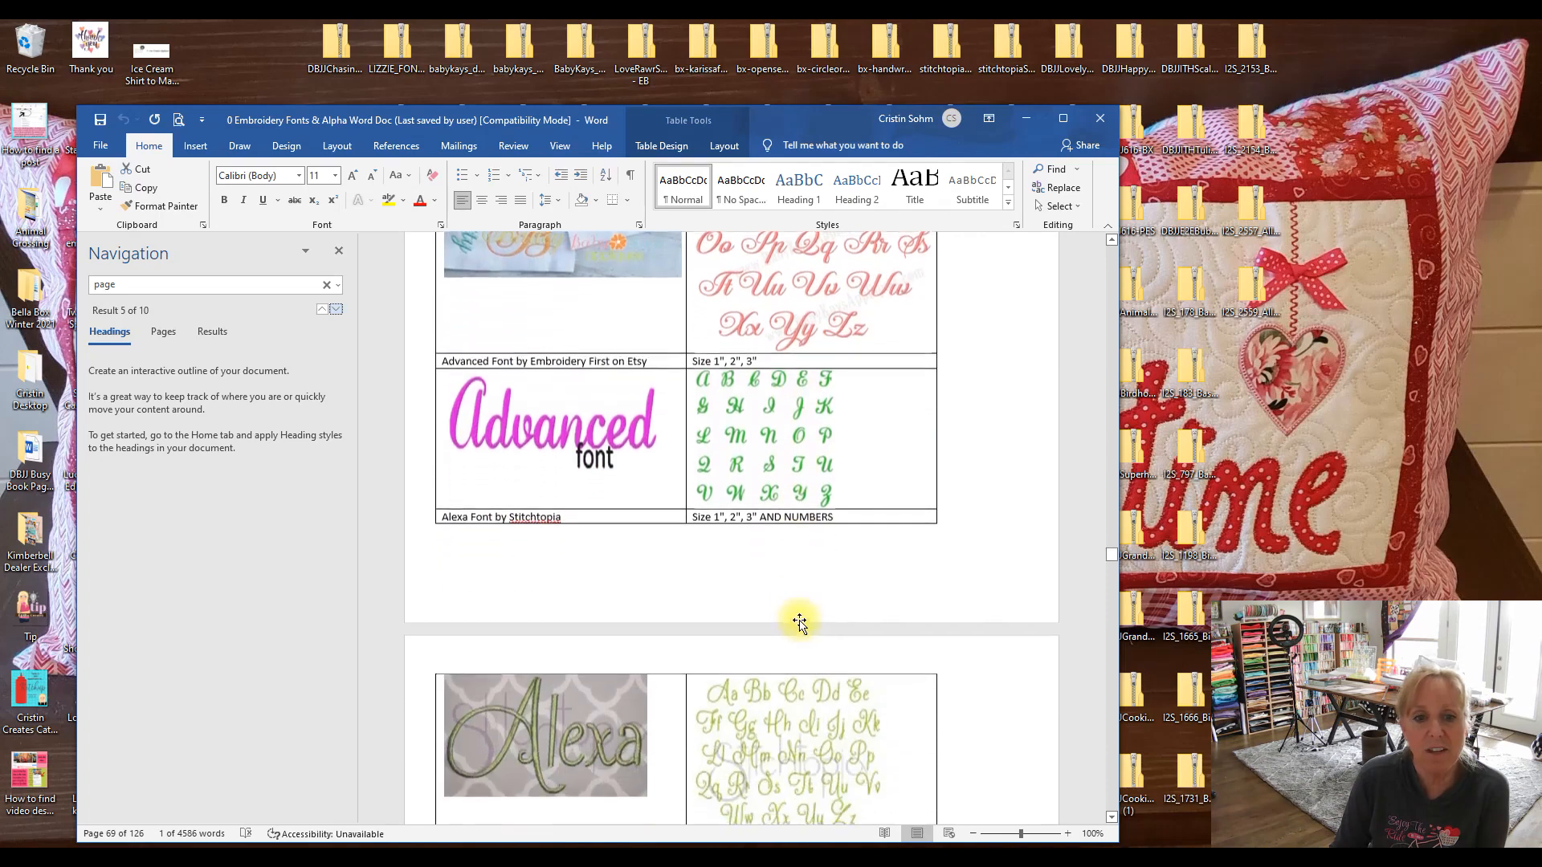
scroll(801, 622, "down", 9)
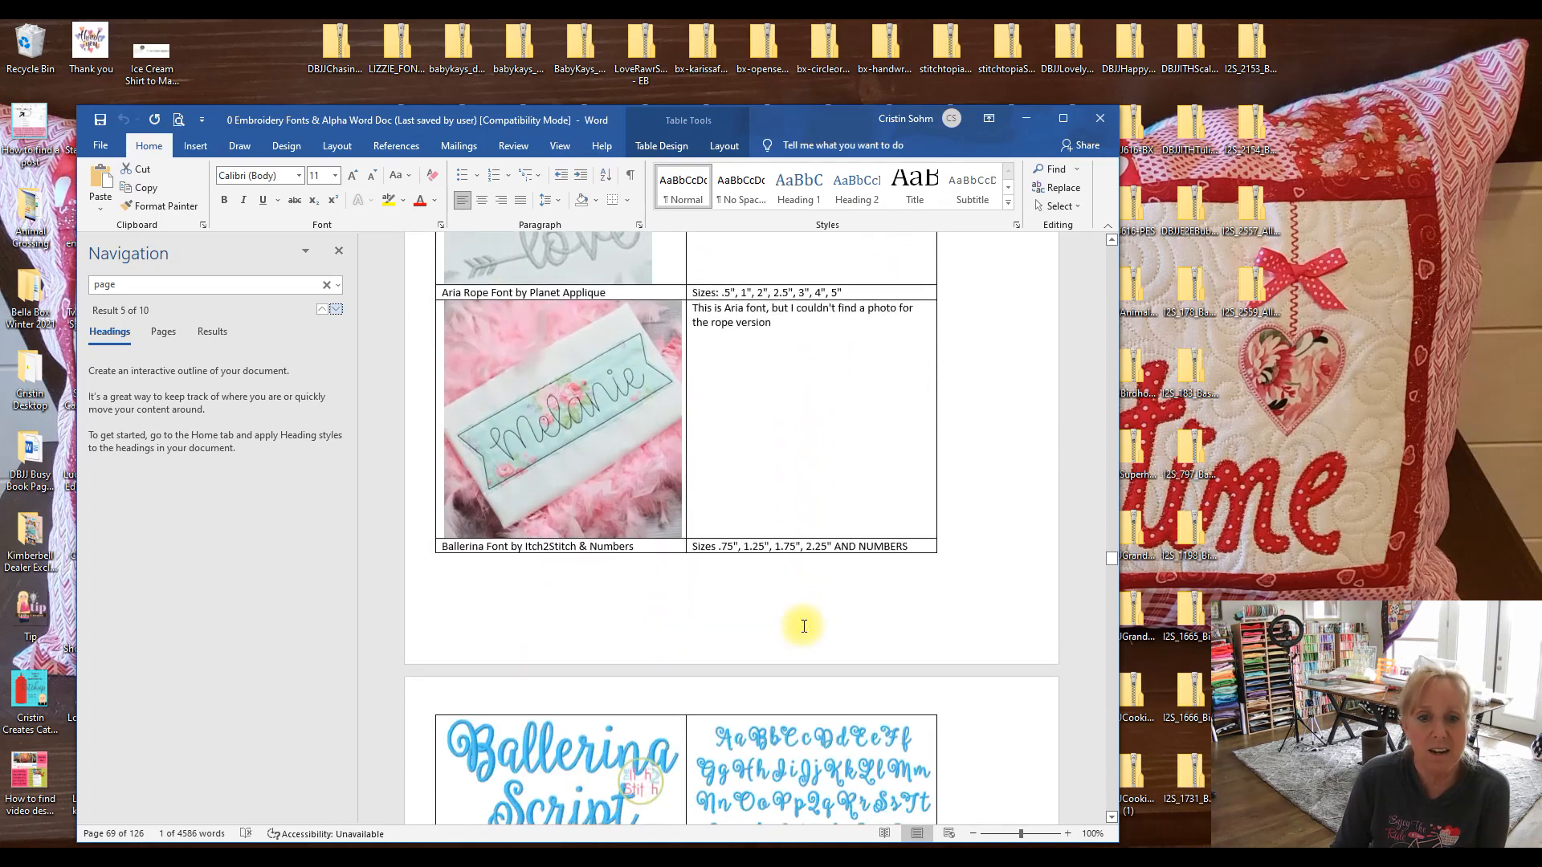
scroll(802, 629, "down", 3)
scroll(771, 585, "up", 2)
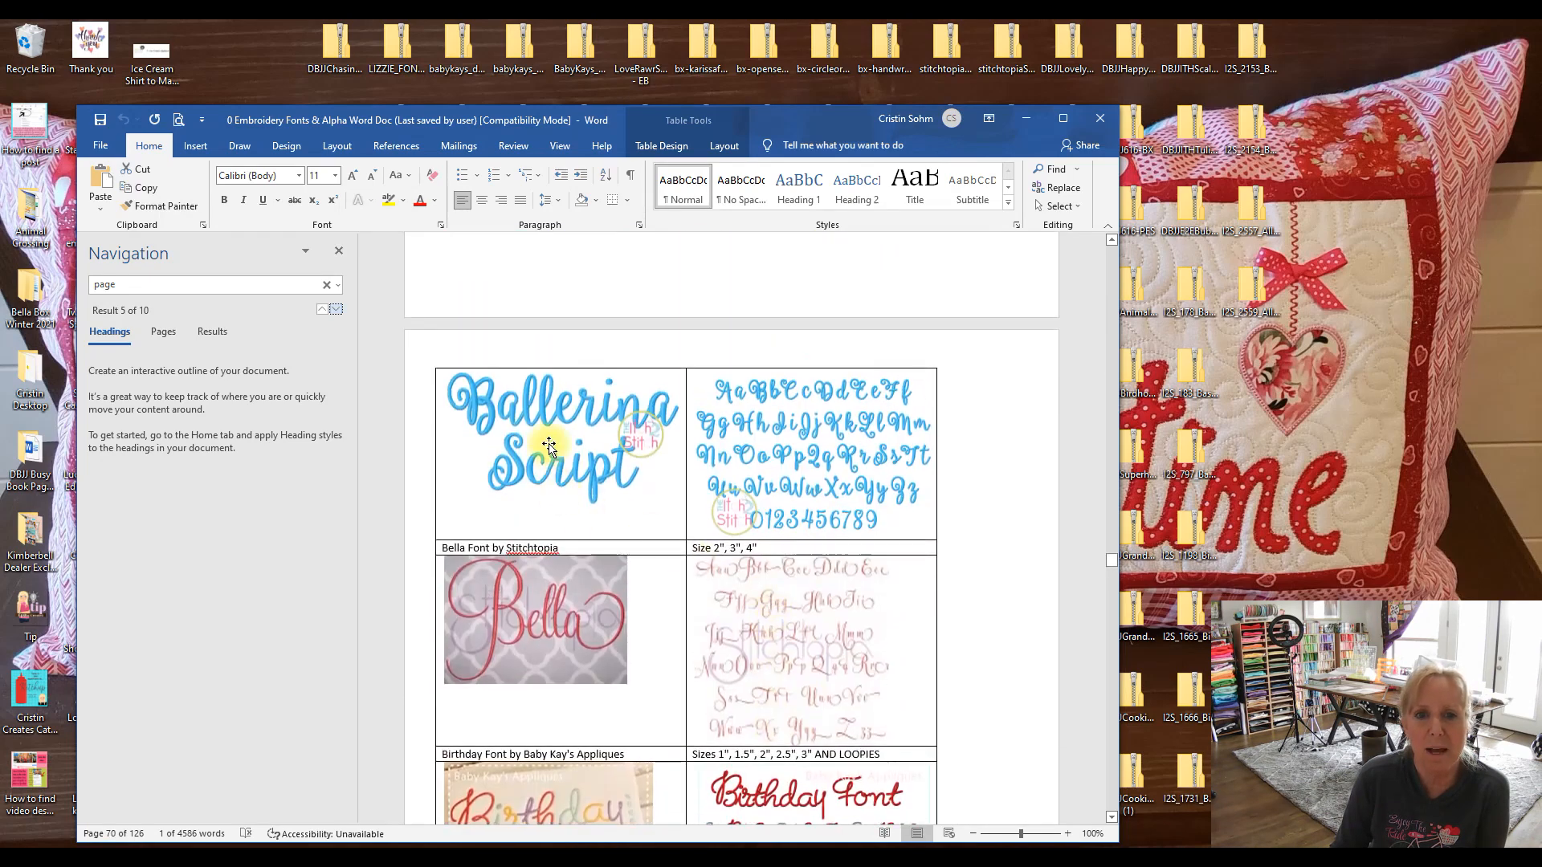
scroll(544, 451, "up", 1)
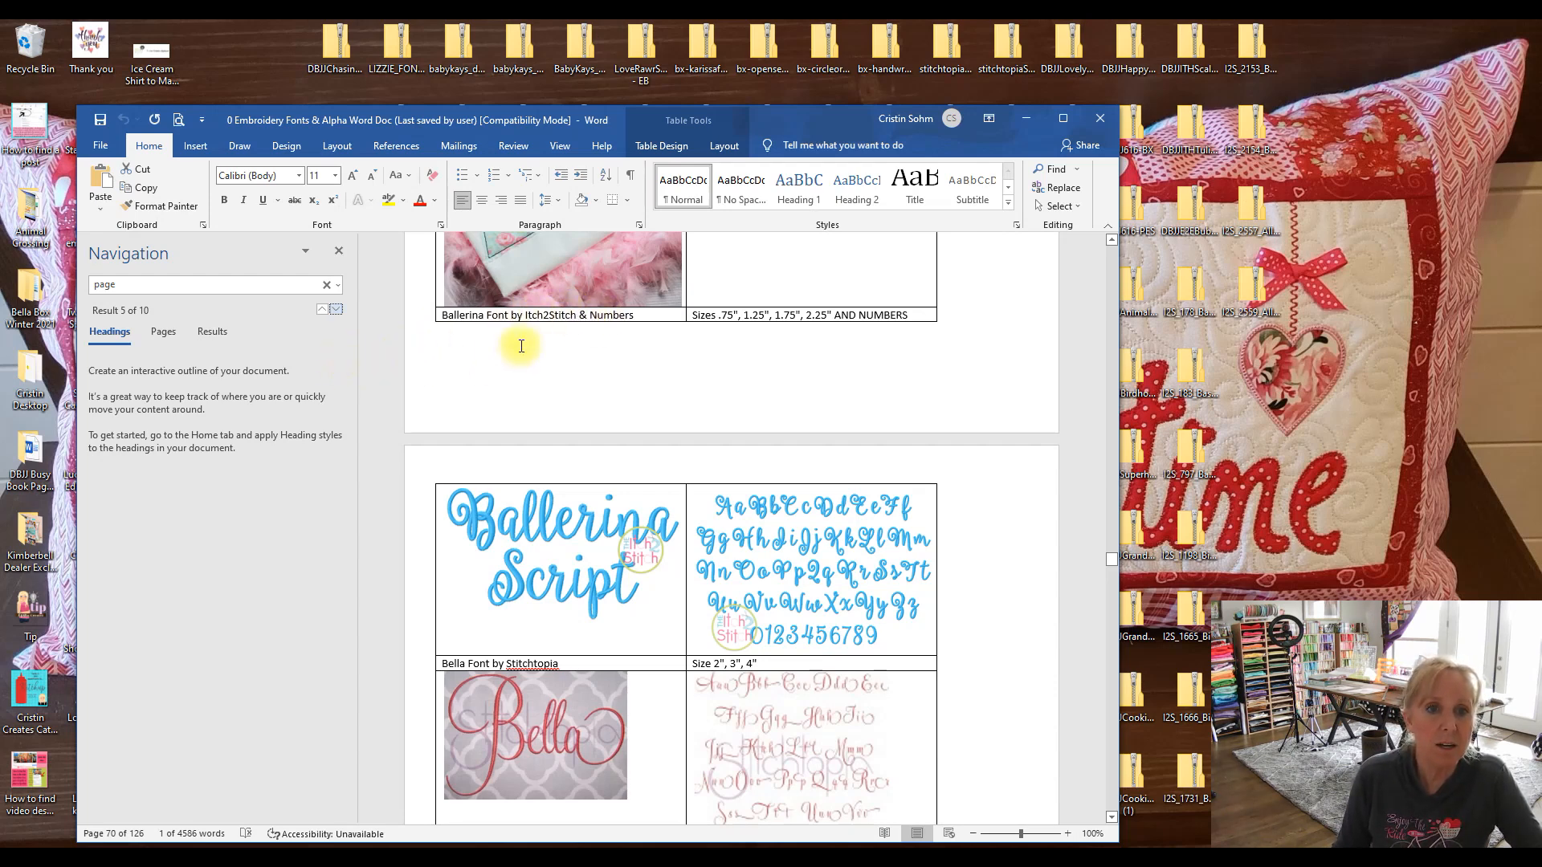
Go through the Page 6 and Page 7 matches, looking over the Applique Fonts and the Regular Fonts down to the Bethlehem Fonts
left_click(335, 310)
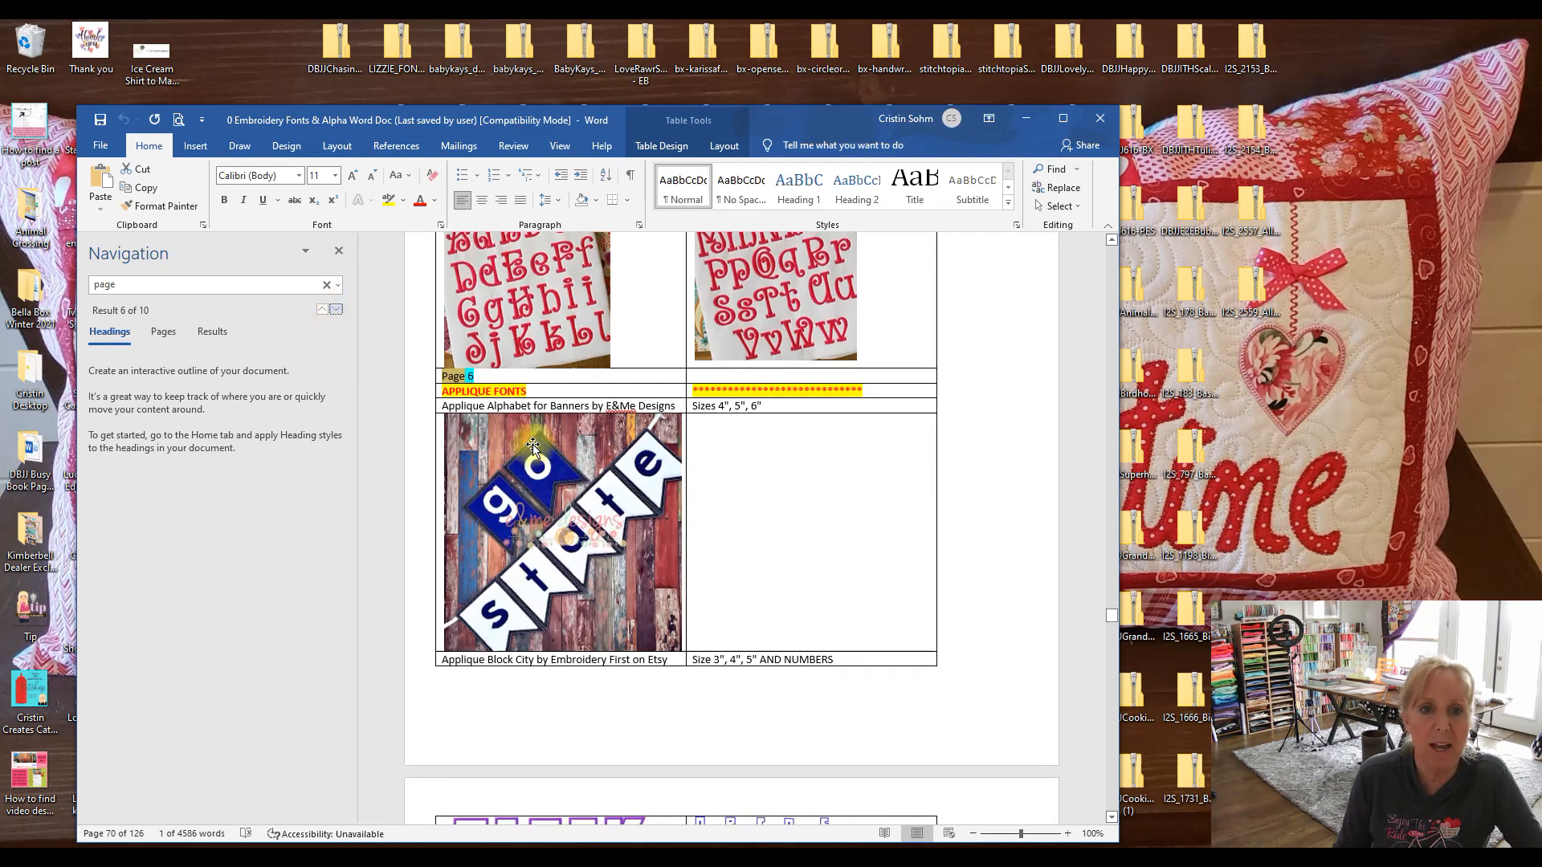
scroll(642, 595, "down", 8)
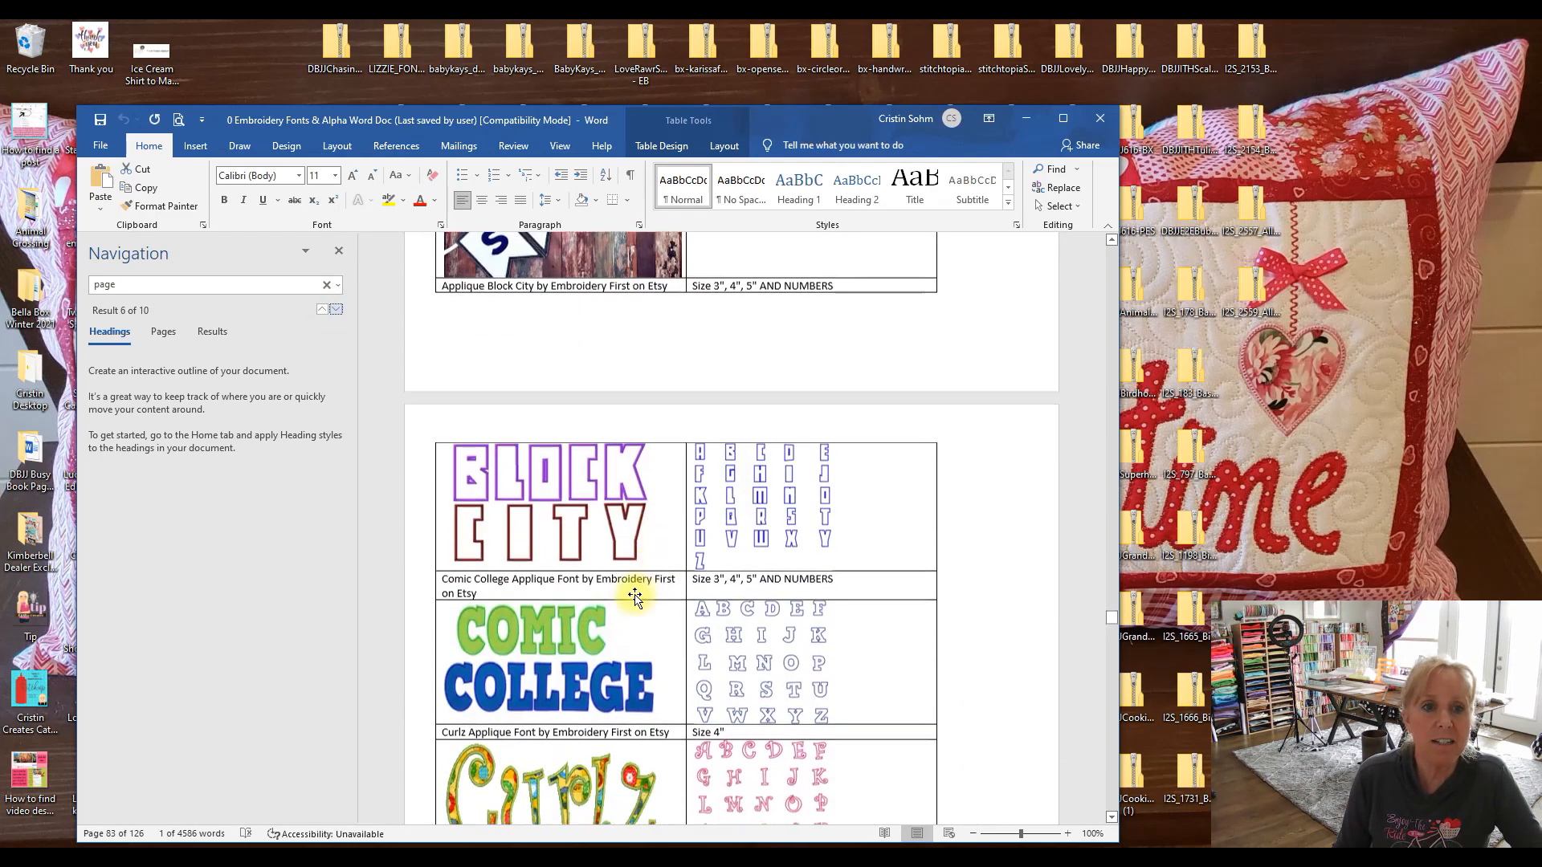
left_click(335, 310)
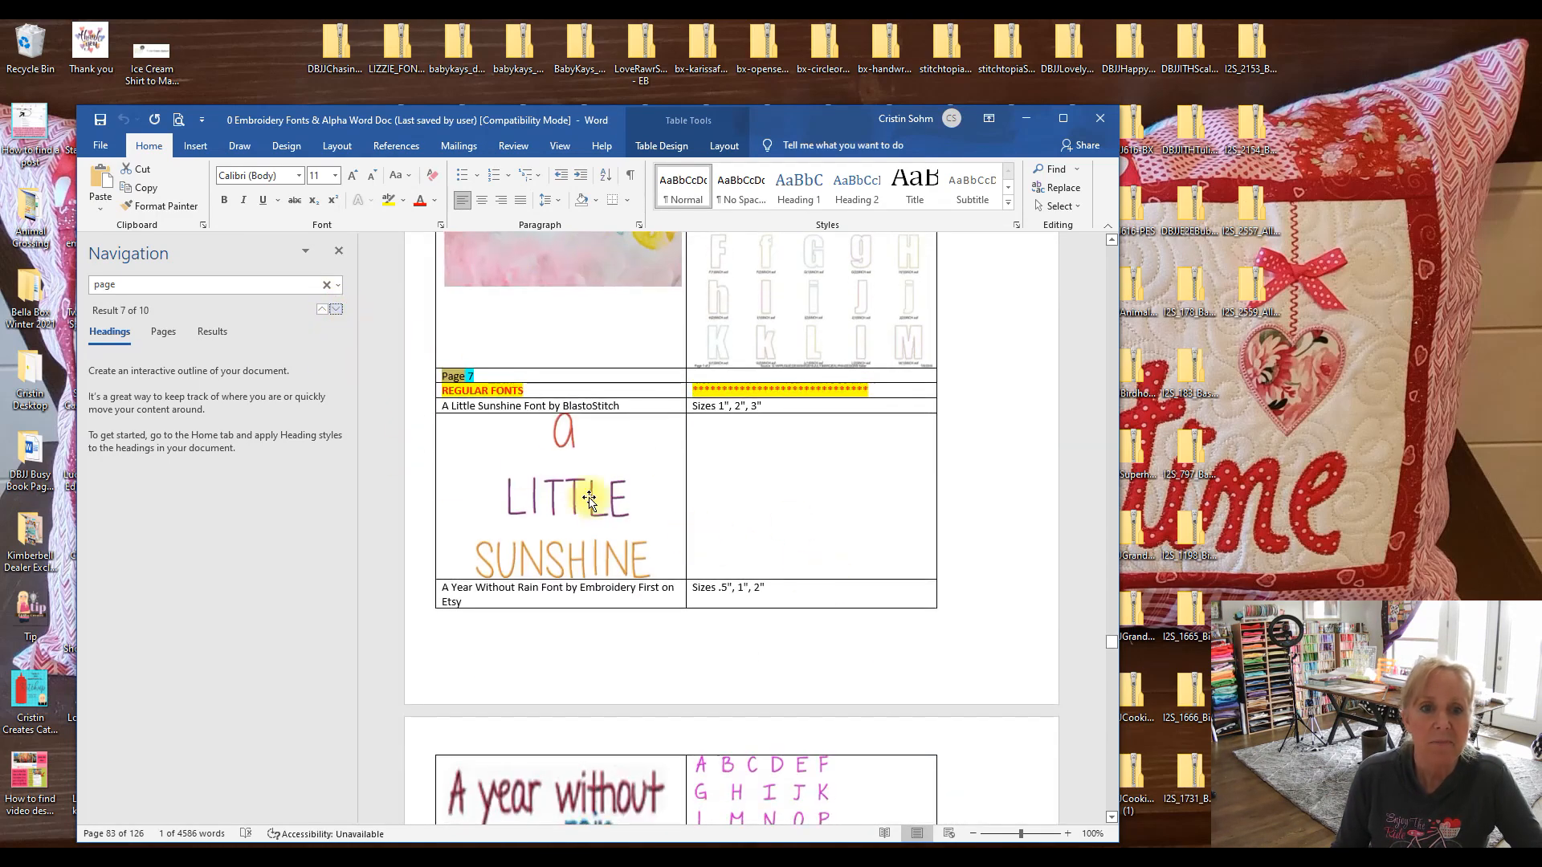
left_click(962, 523)
scroll(956, 523, "down", 8)
scroll(951, 527, "down", 12)
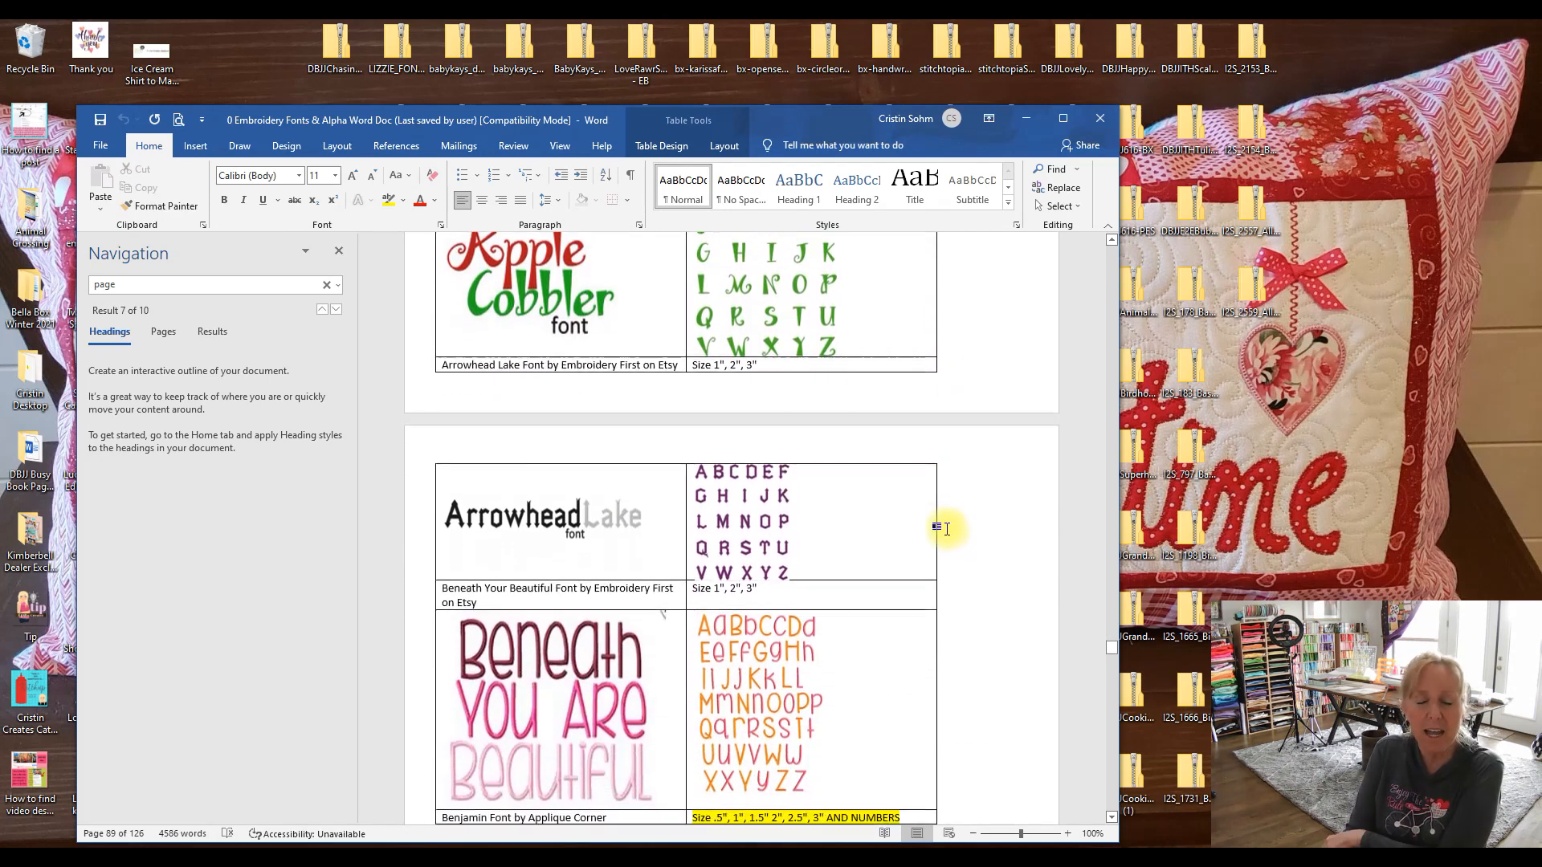
scroll(946, 529, "down", 5)
scroll(943, 526, "down", 3)
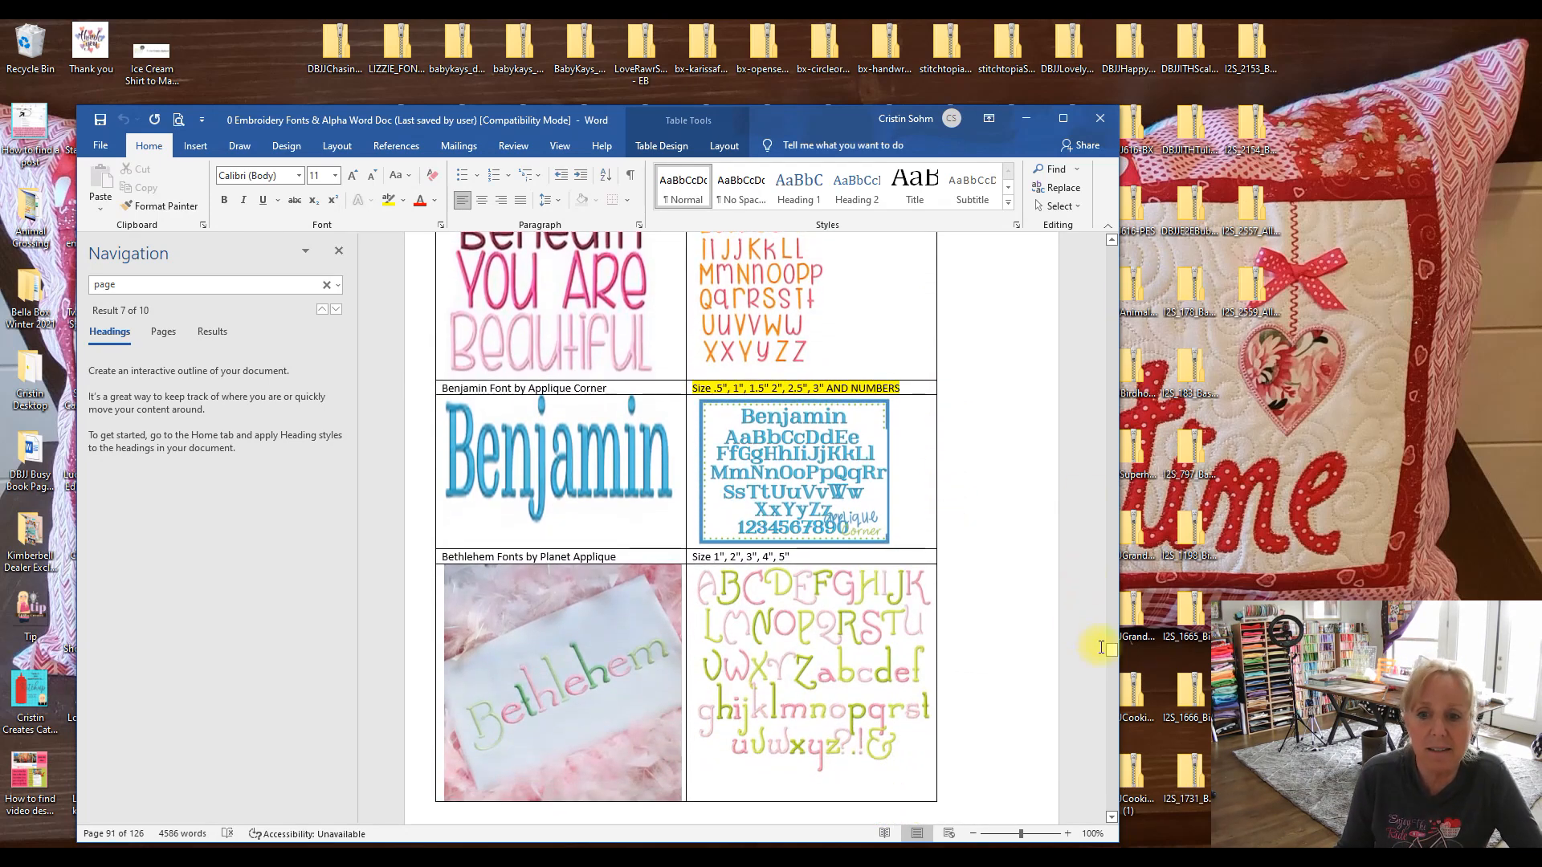
Look through the rest of the Regular Fonts in the catalogue down to the Piece By Piece Font by Designs By Juju
left_click_drag(1115, 648, 1119, 732)
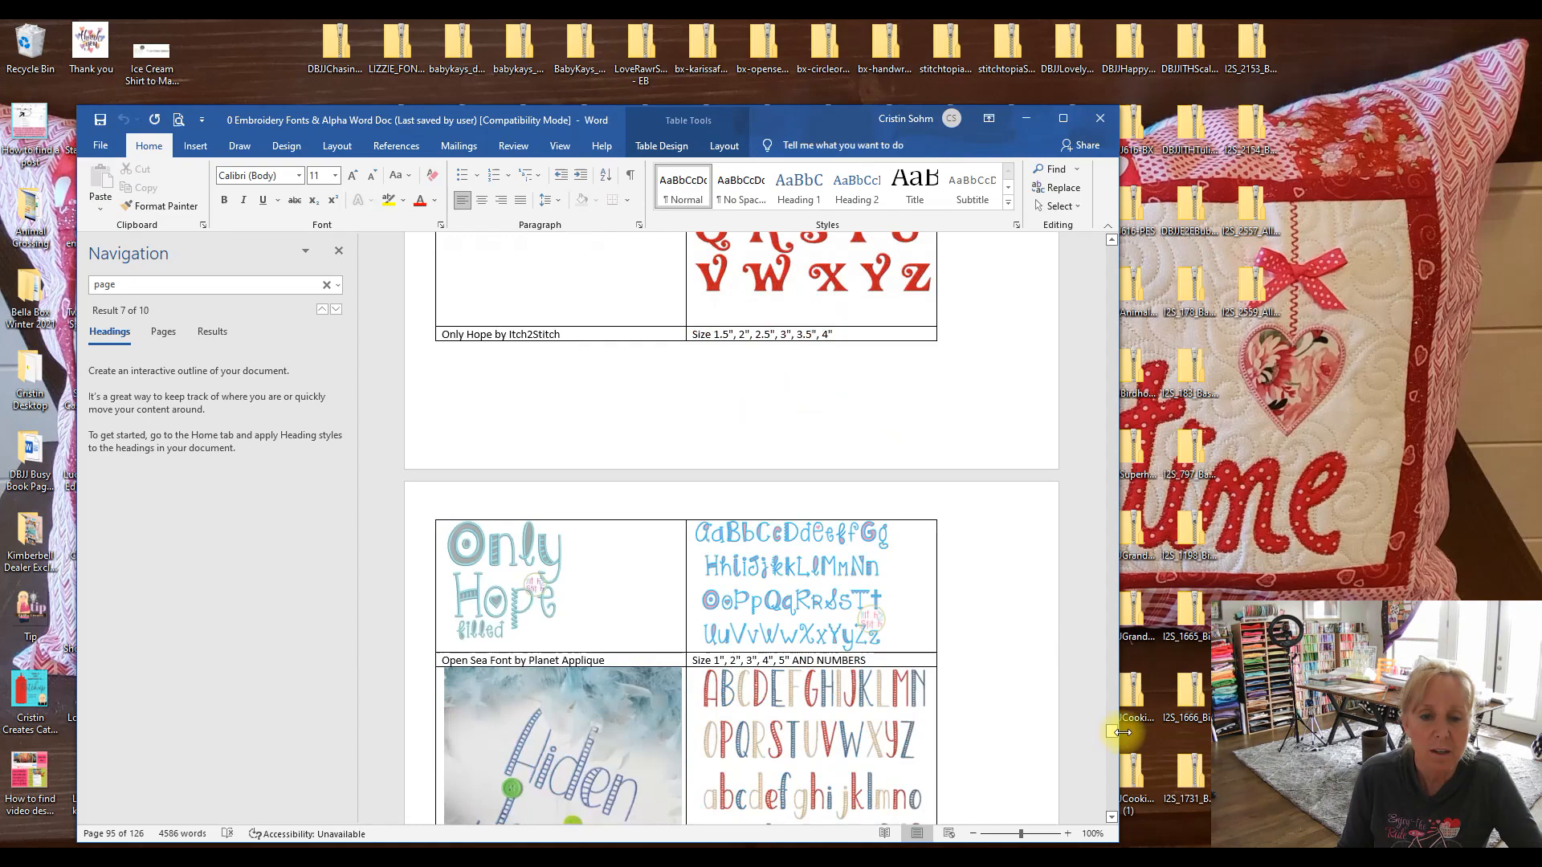
scroll(900, 701, "down", 1)
scroll(899, 701, "down", 8)
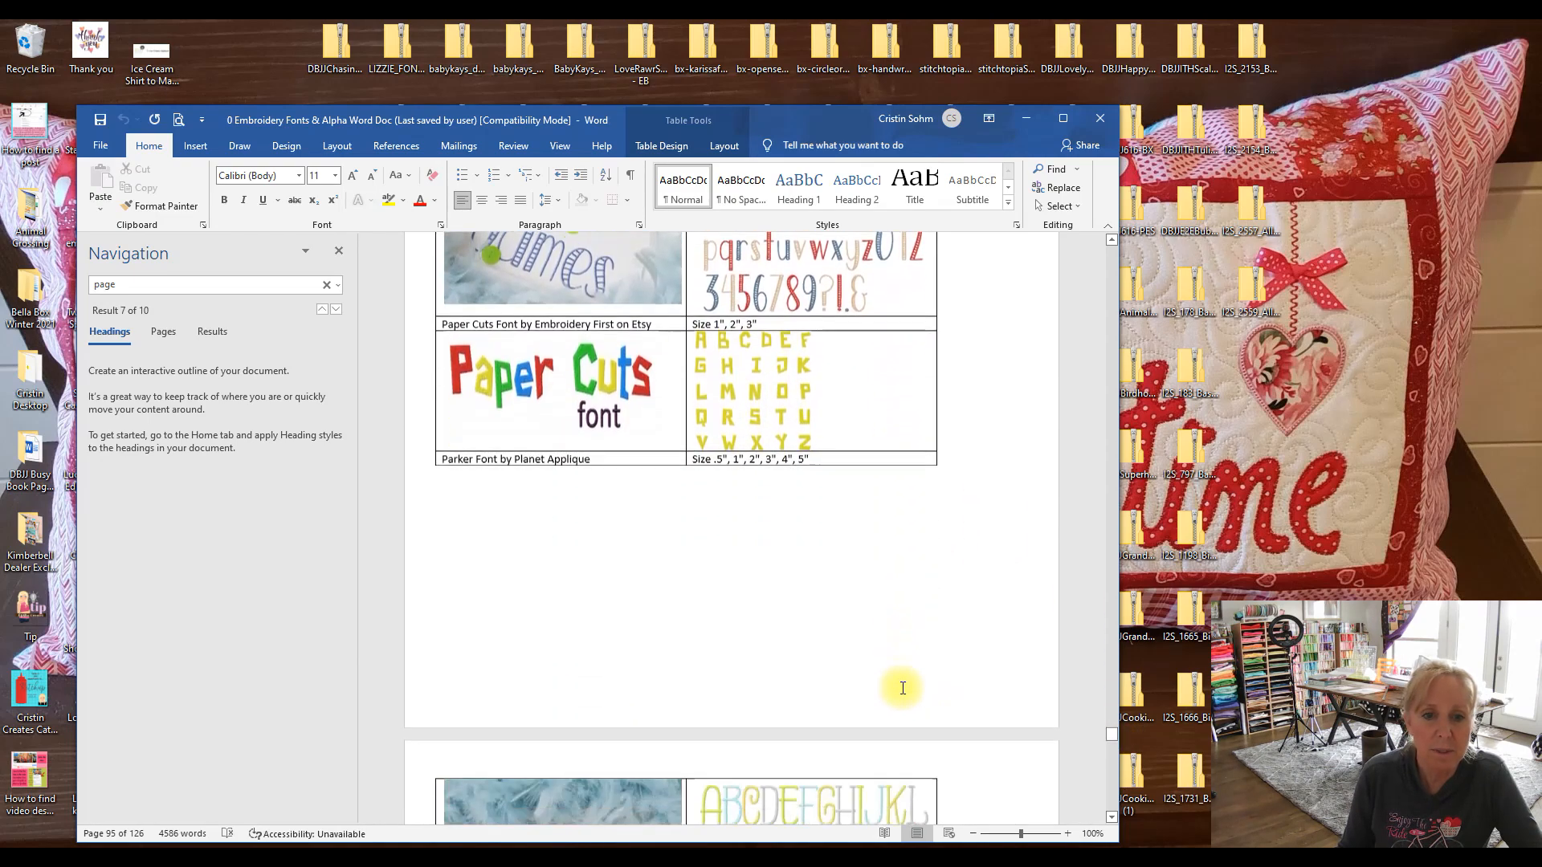
scroll(901, 691, "down", 13)
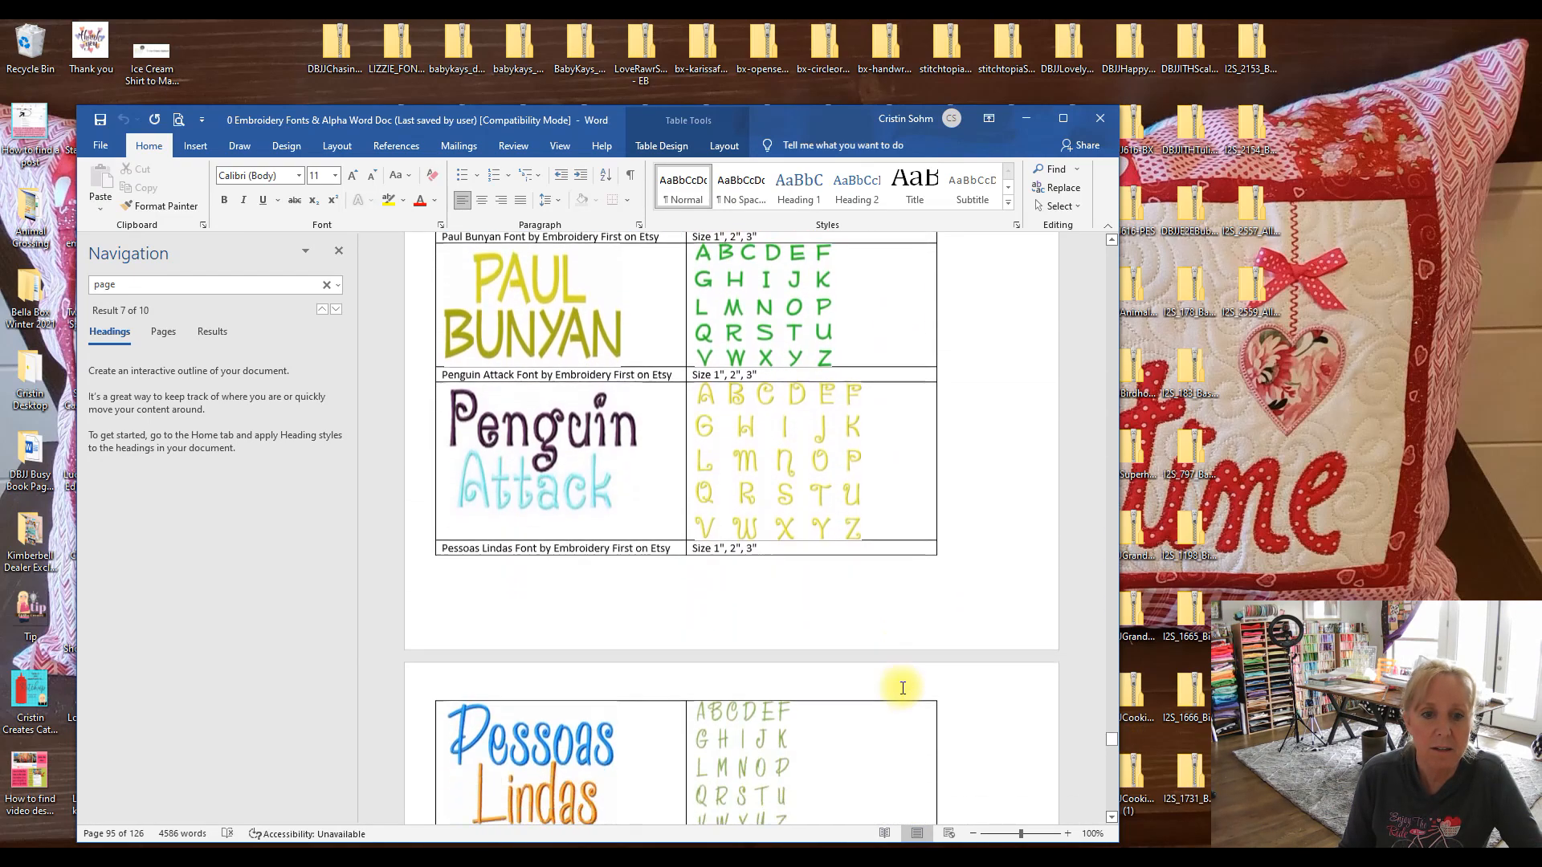
scroll(901, 691, "down", 5)
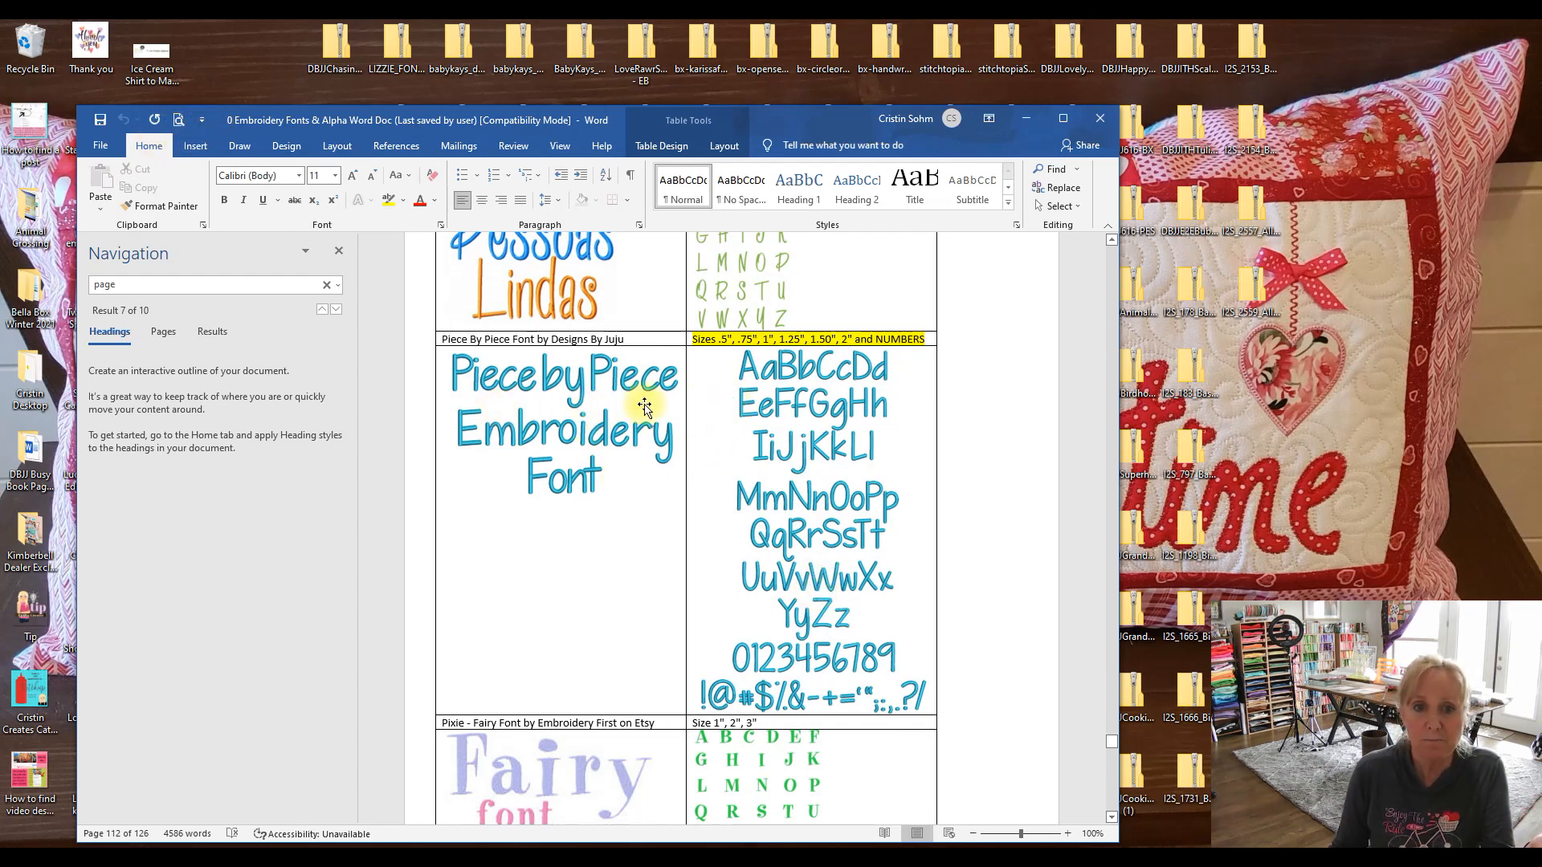
Switch to the desktop, extract the DBJJPiecebyPieceFont-BX archive there, and delete the original zip file
left_click(1026, 119)
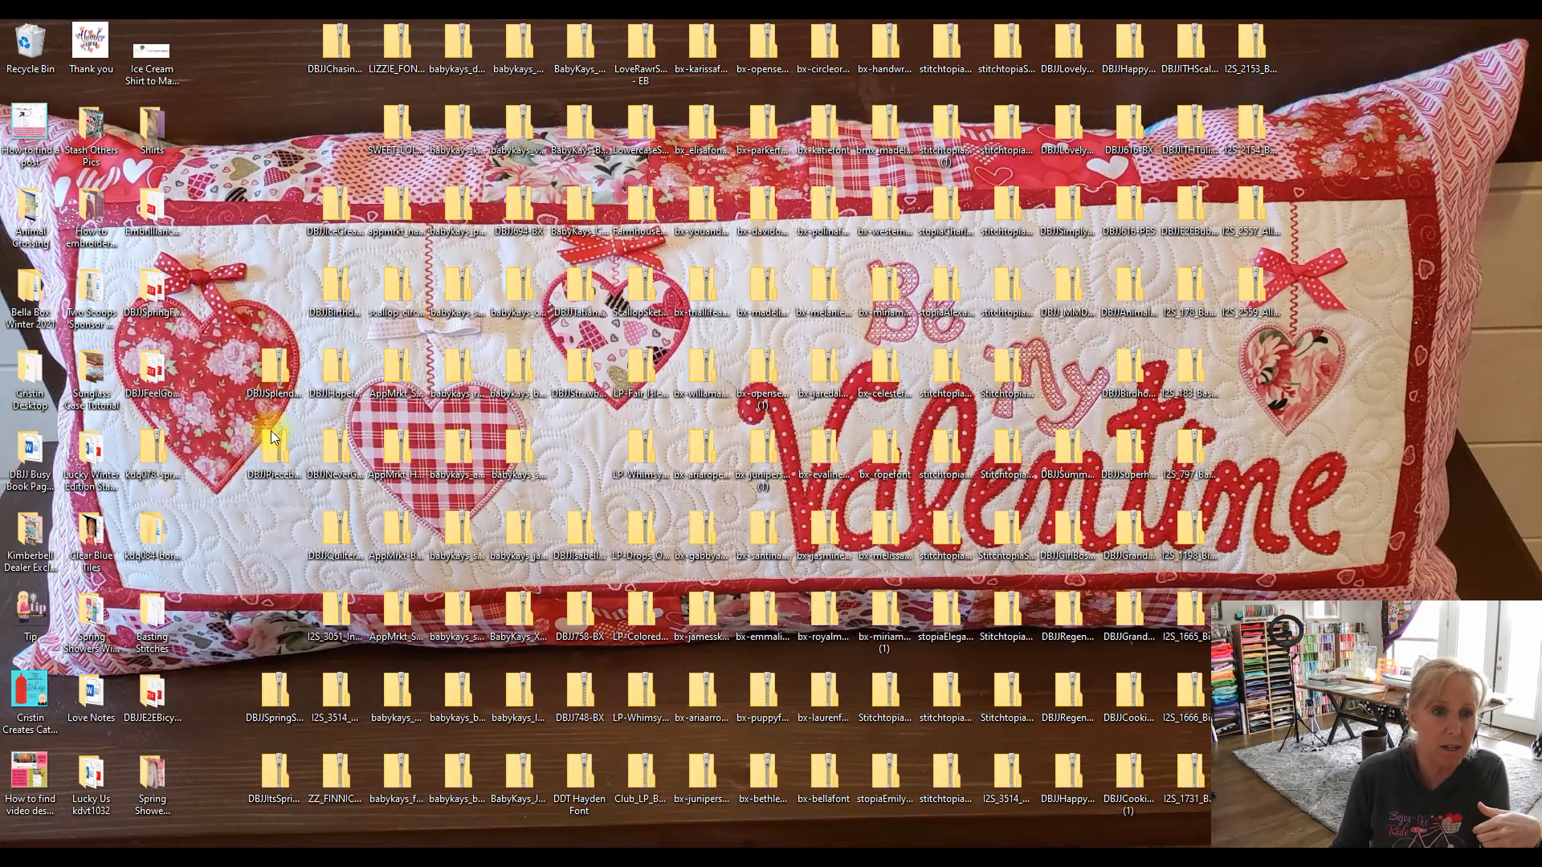
left_click(272, 459)
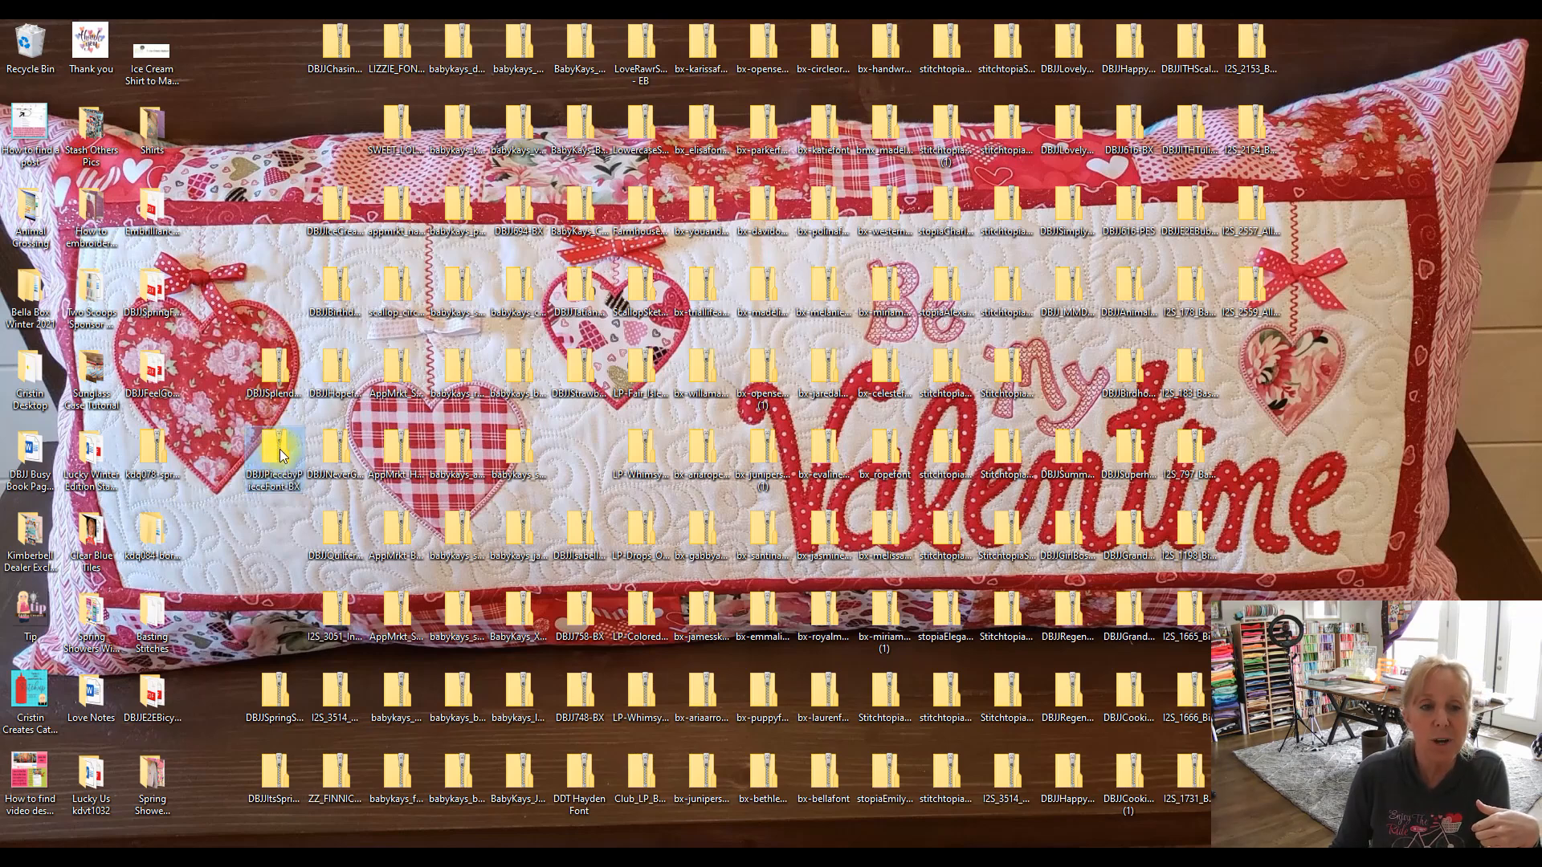
double_click(277, 450)
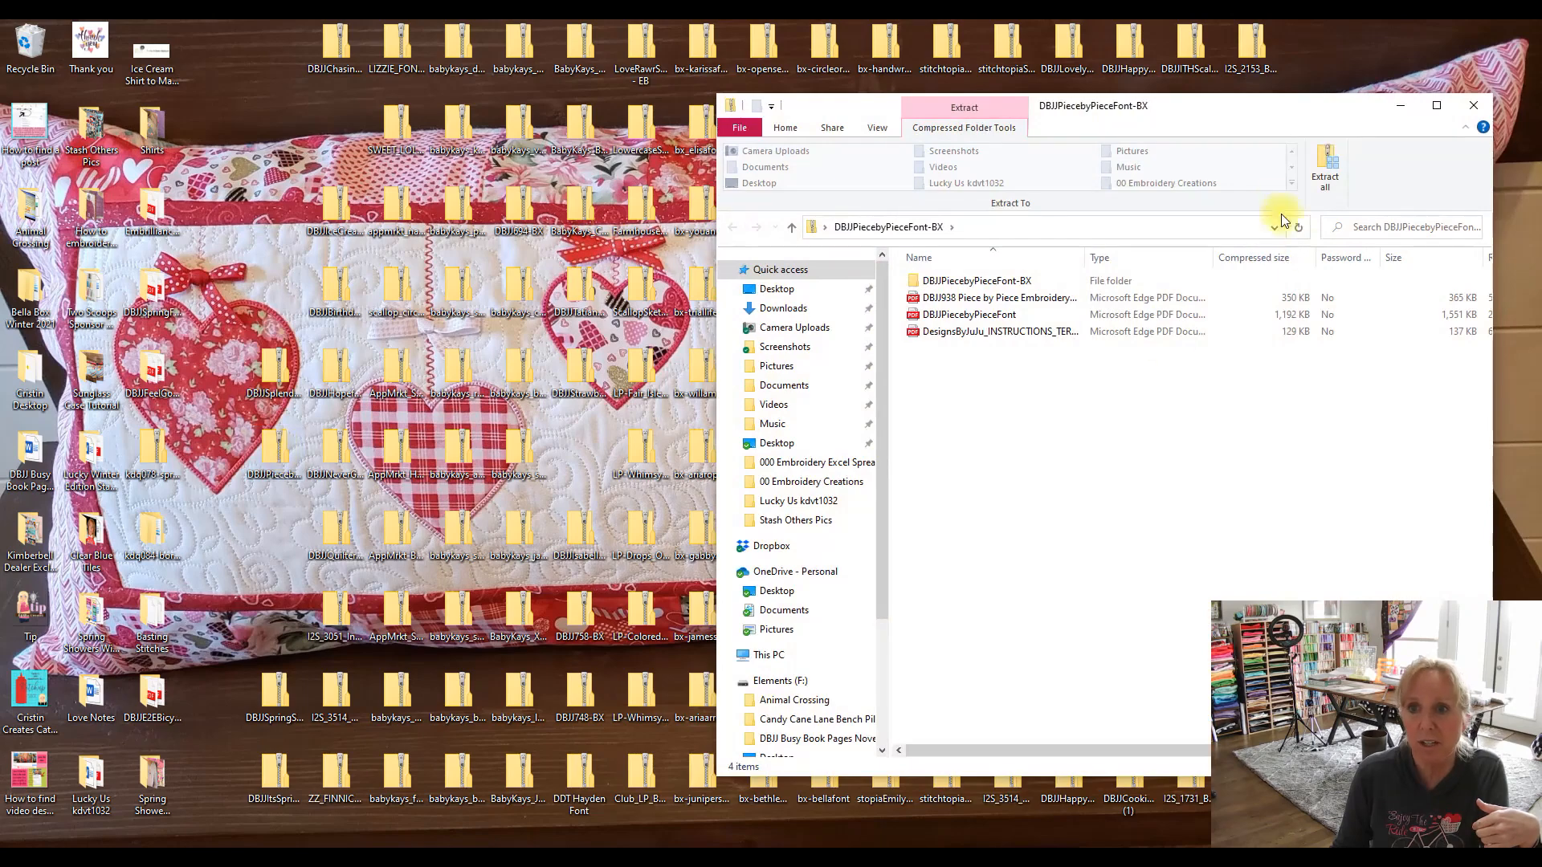
left_click(1324, 168)
left_click(907, 594)
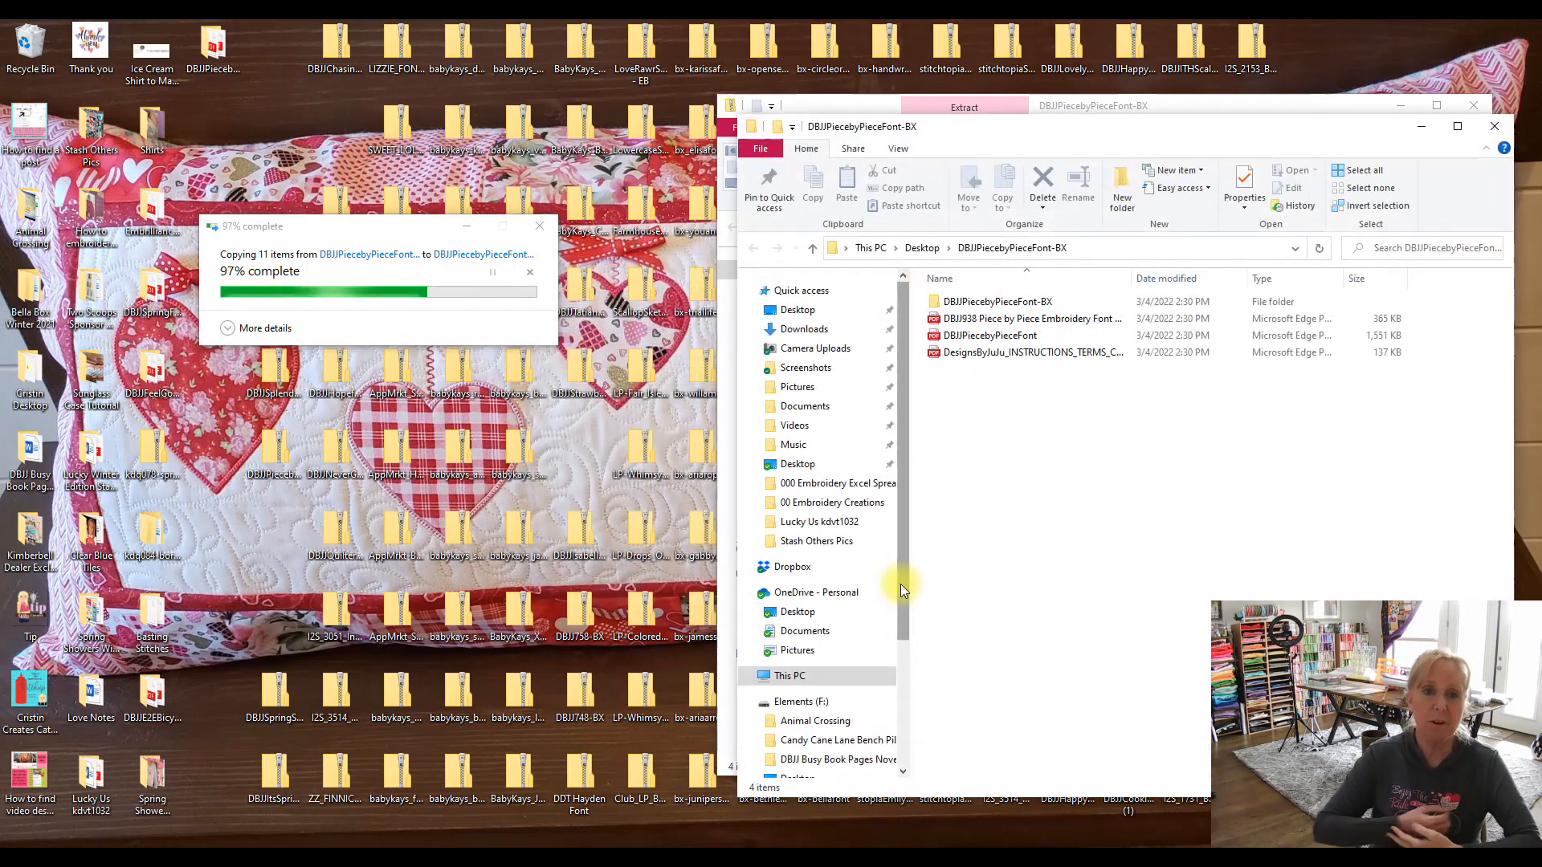
left_click(1492, 126)
left_click(1472, 105)
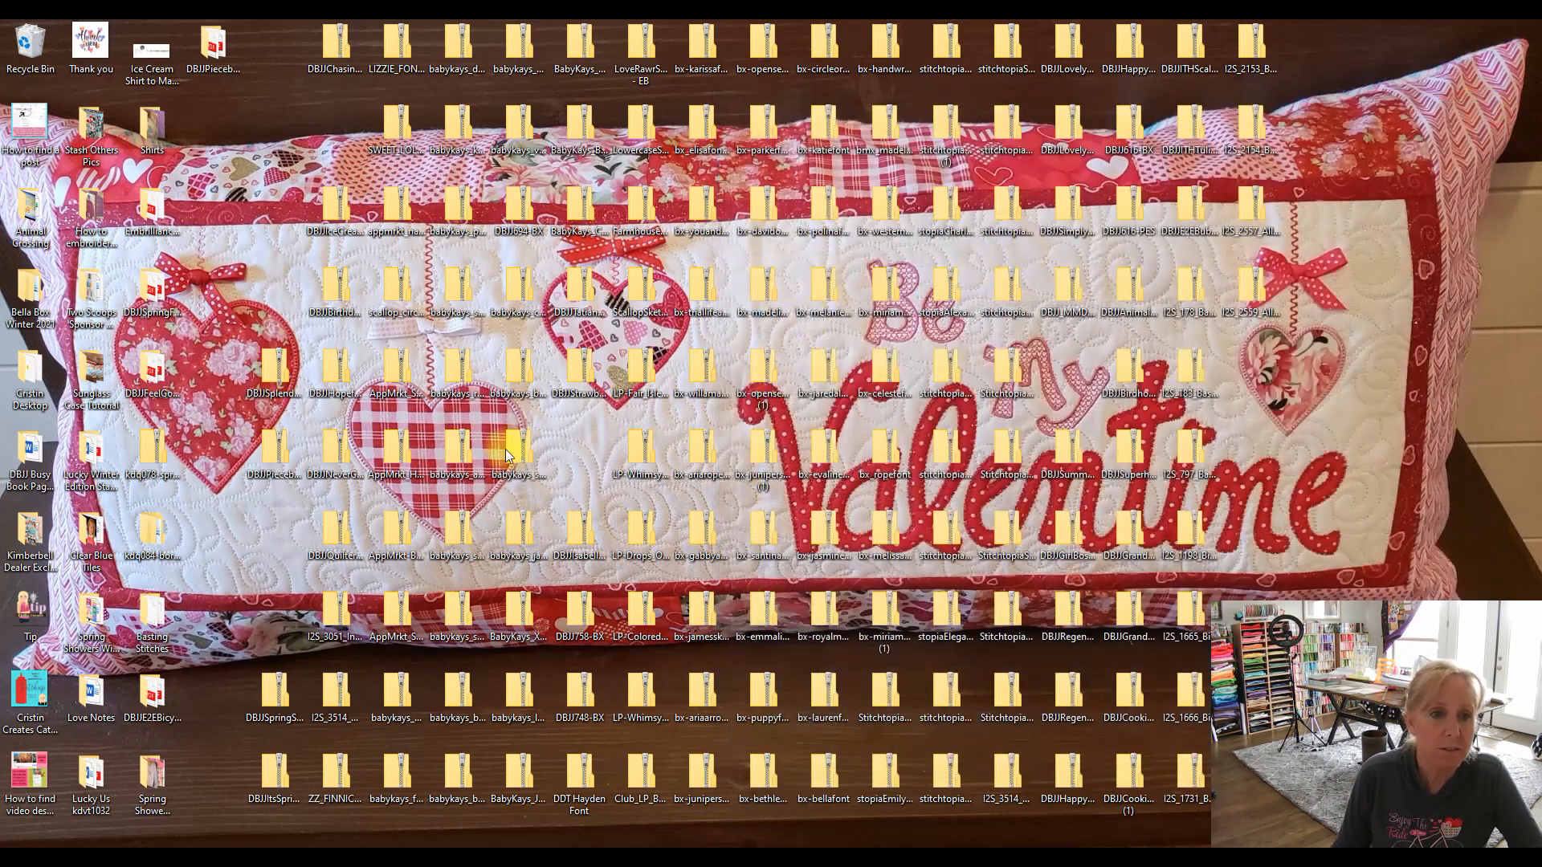
left_click(273, 453)
key("Delete")
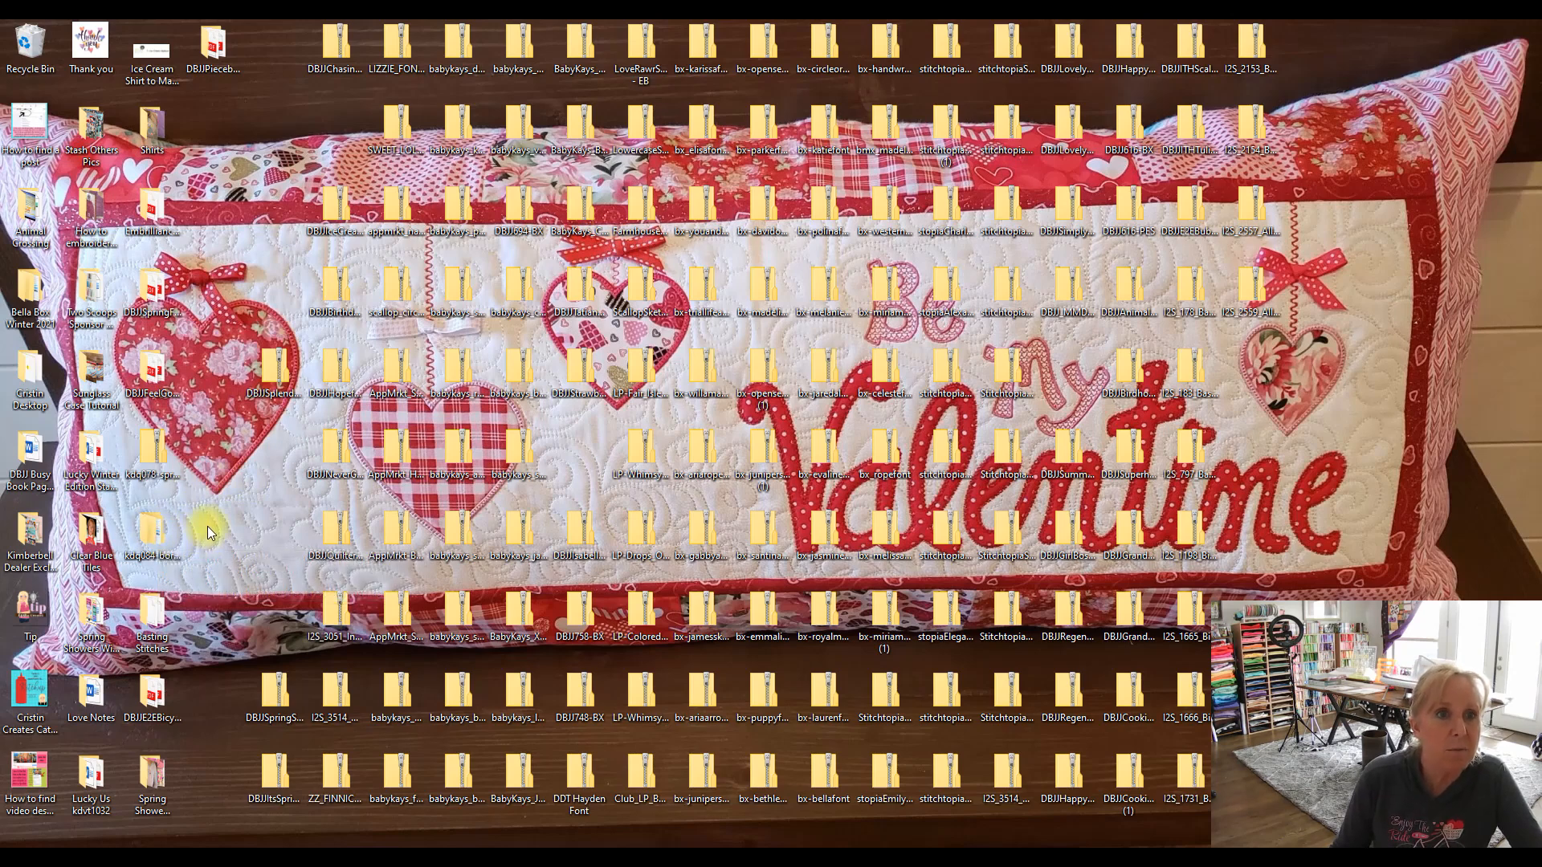
Open the extracted DBJJPiecebyPieceFont-BX folder and its subfolder, and select all six DBJJ Piece by Piece font install files
left_click(214, 49)
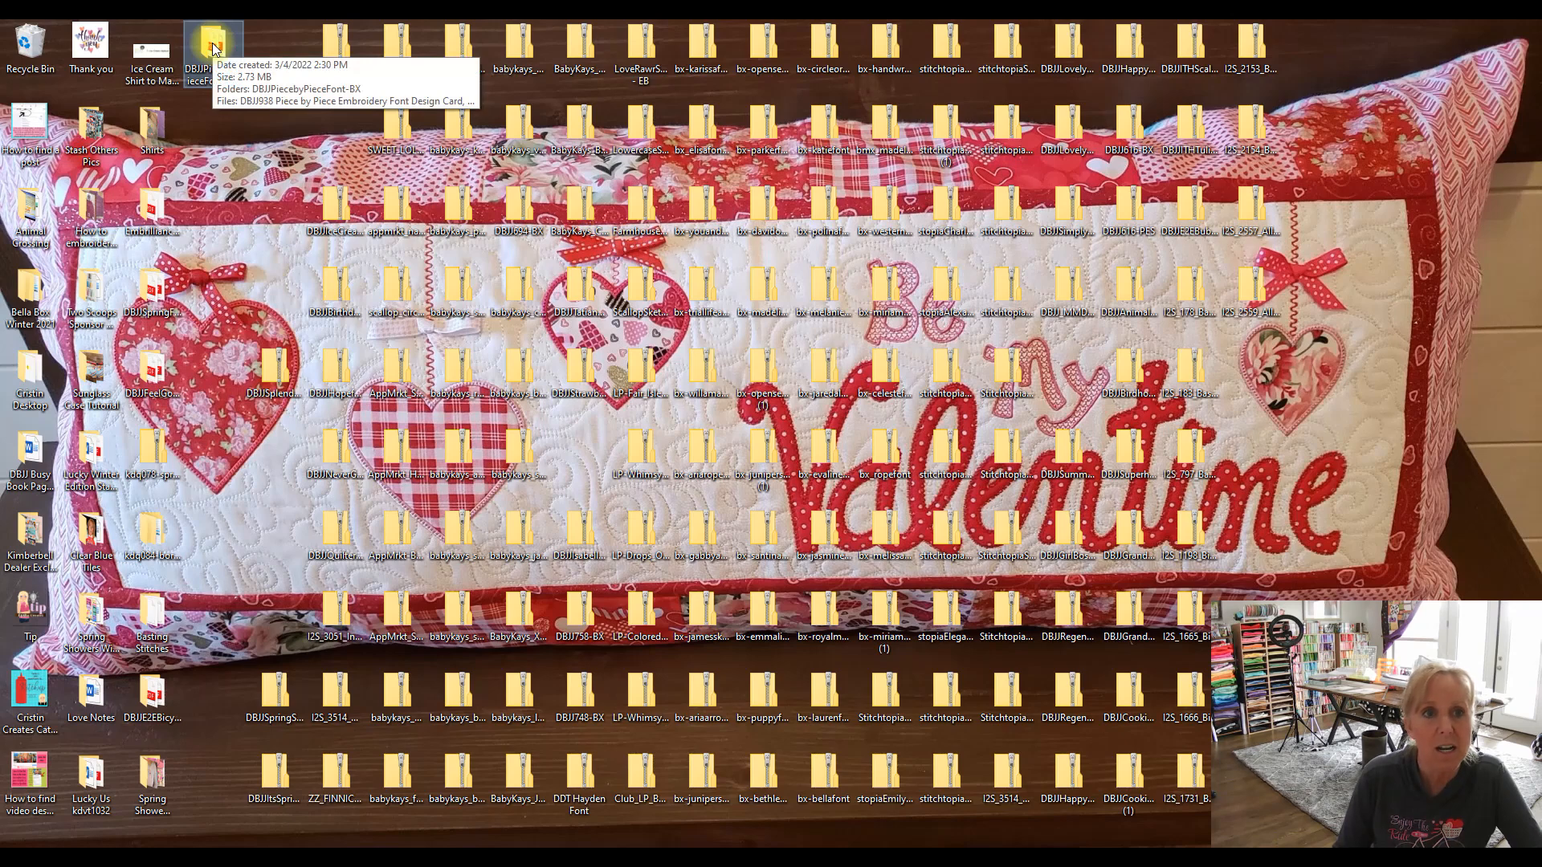
double_click(214, 49)
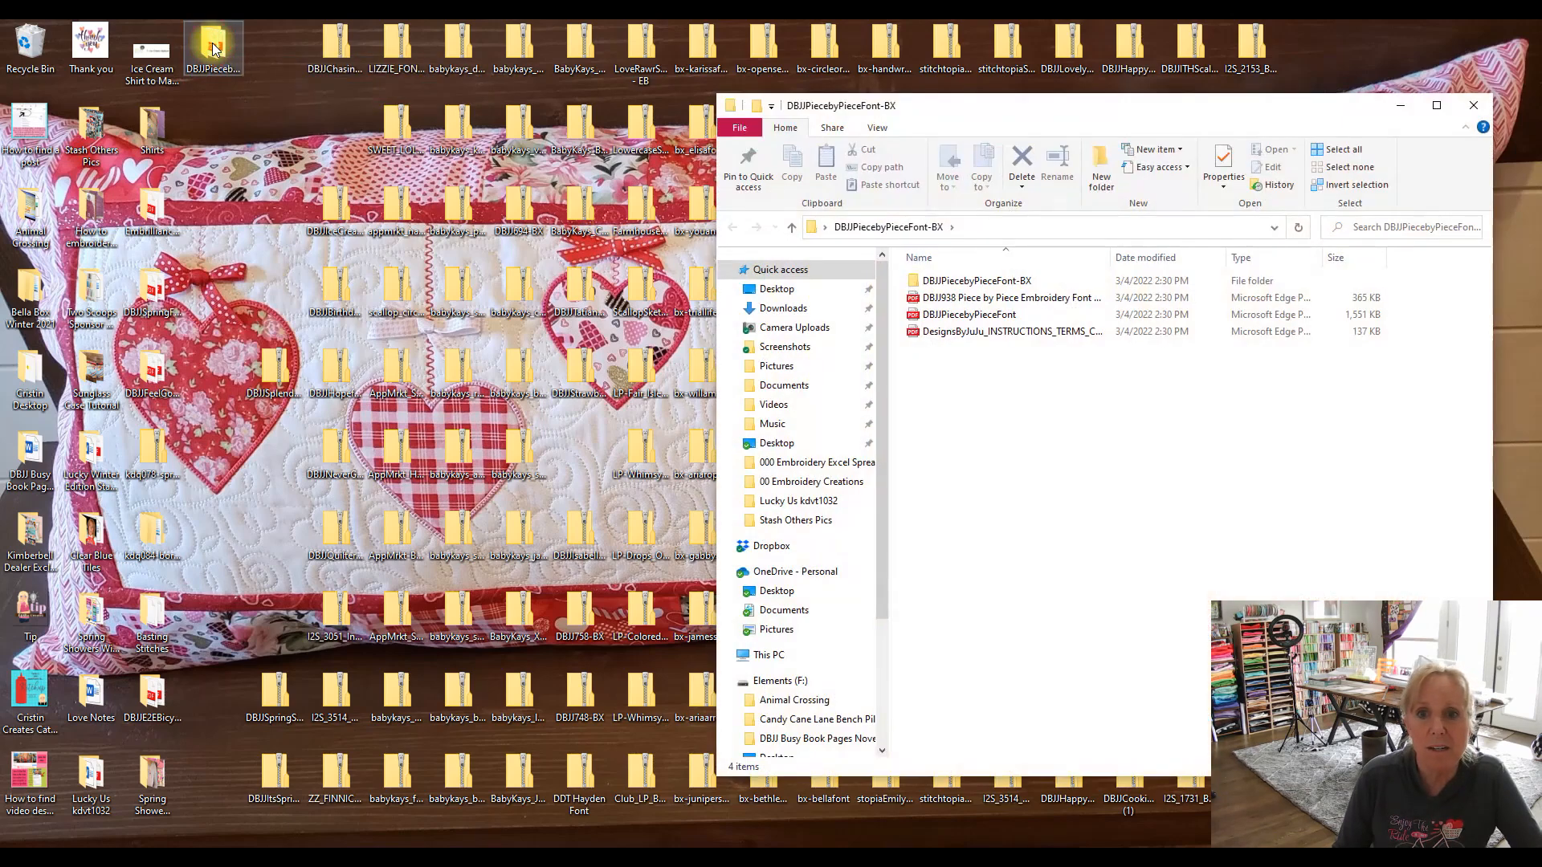
left_click_drag(1056, 111, 319, 103)
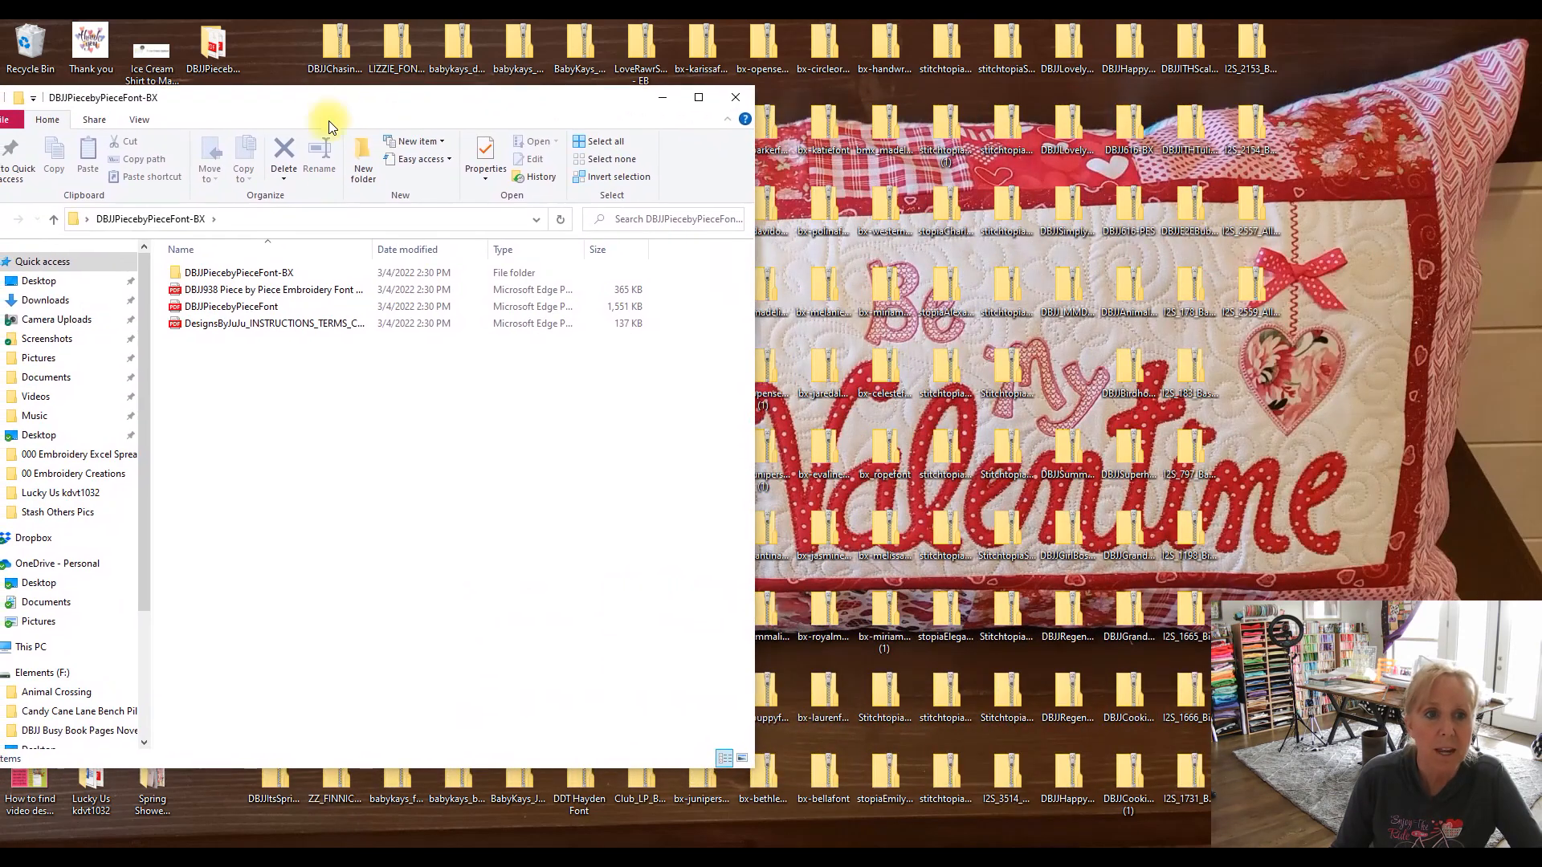
double_click(254, 278)
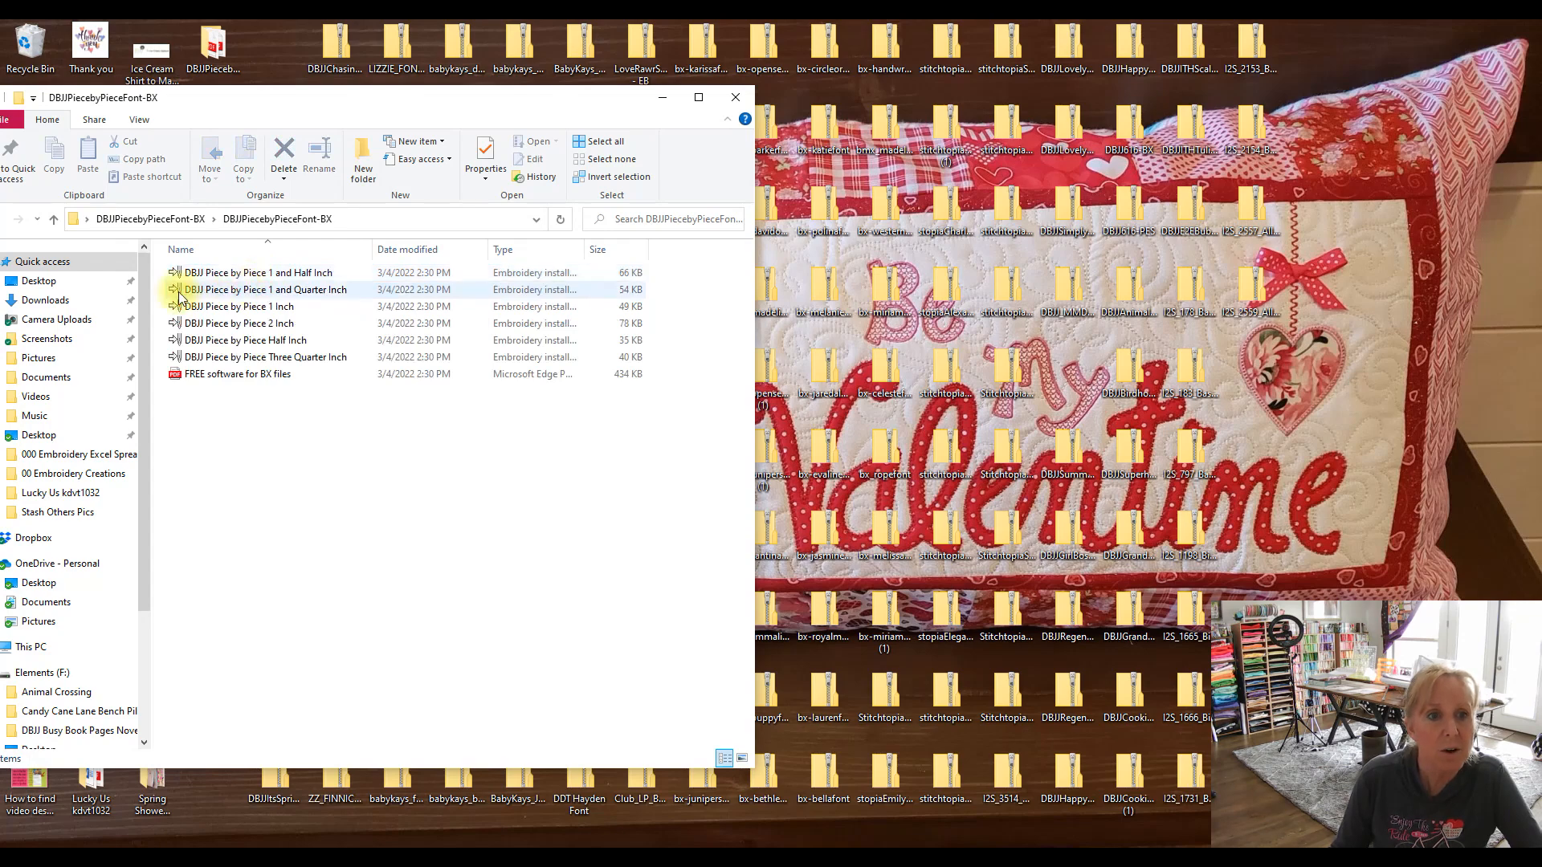
left_click(162, 274)
left_click_drag(175, 293, 230, 351)
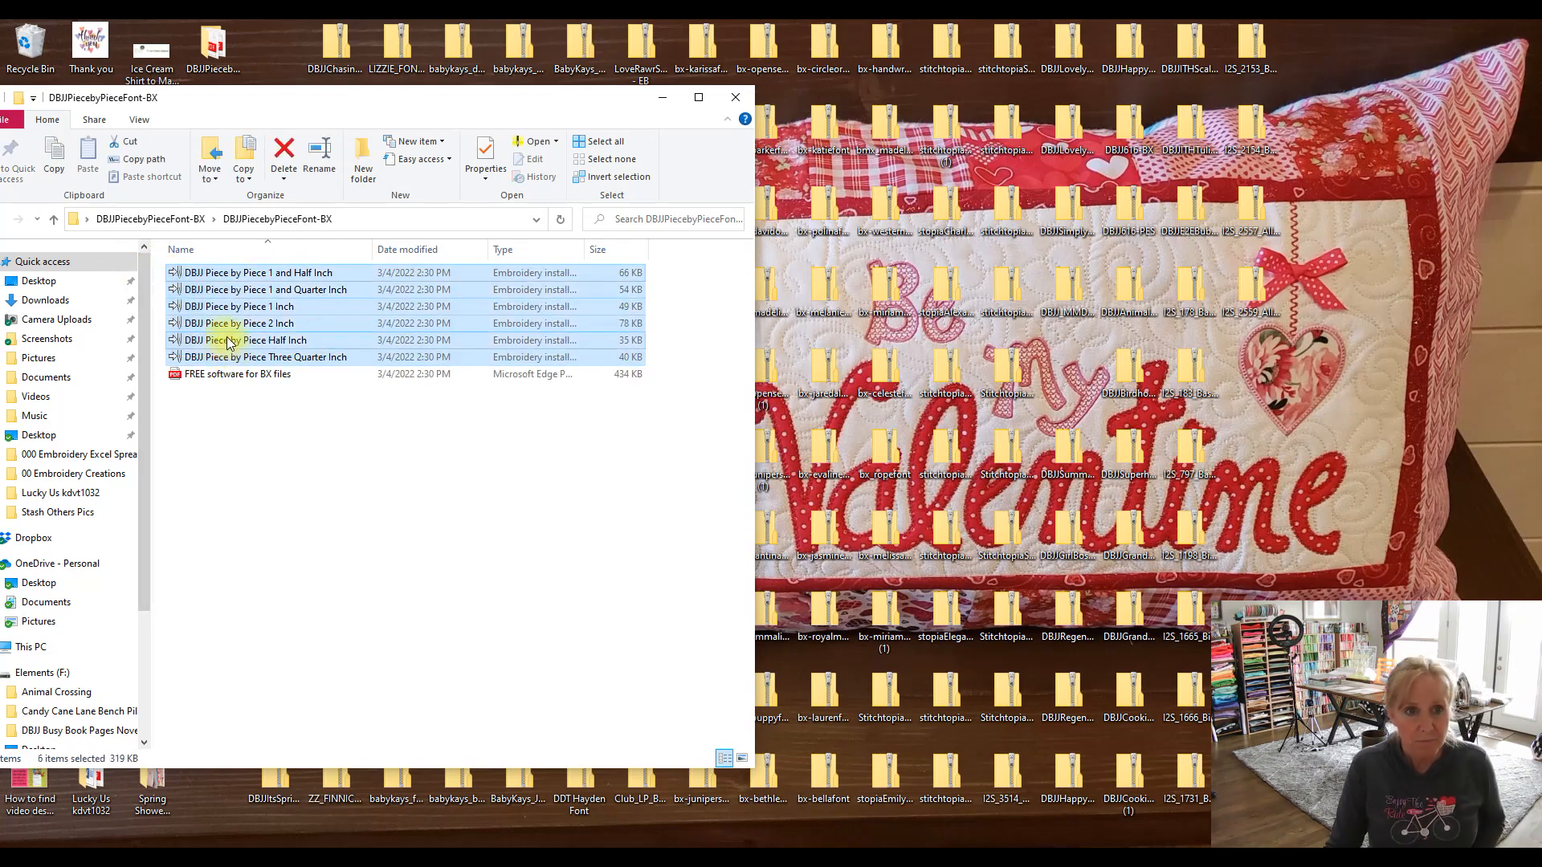
Bring up Embrilliance beside the folder, install the six selected DBJJ Piece by Piece fonts in it, and close the folder
left_click(874, 859)
left_click_drag(571, 38, 882, 37)
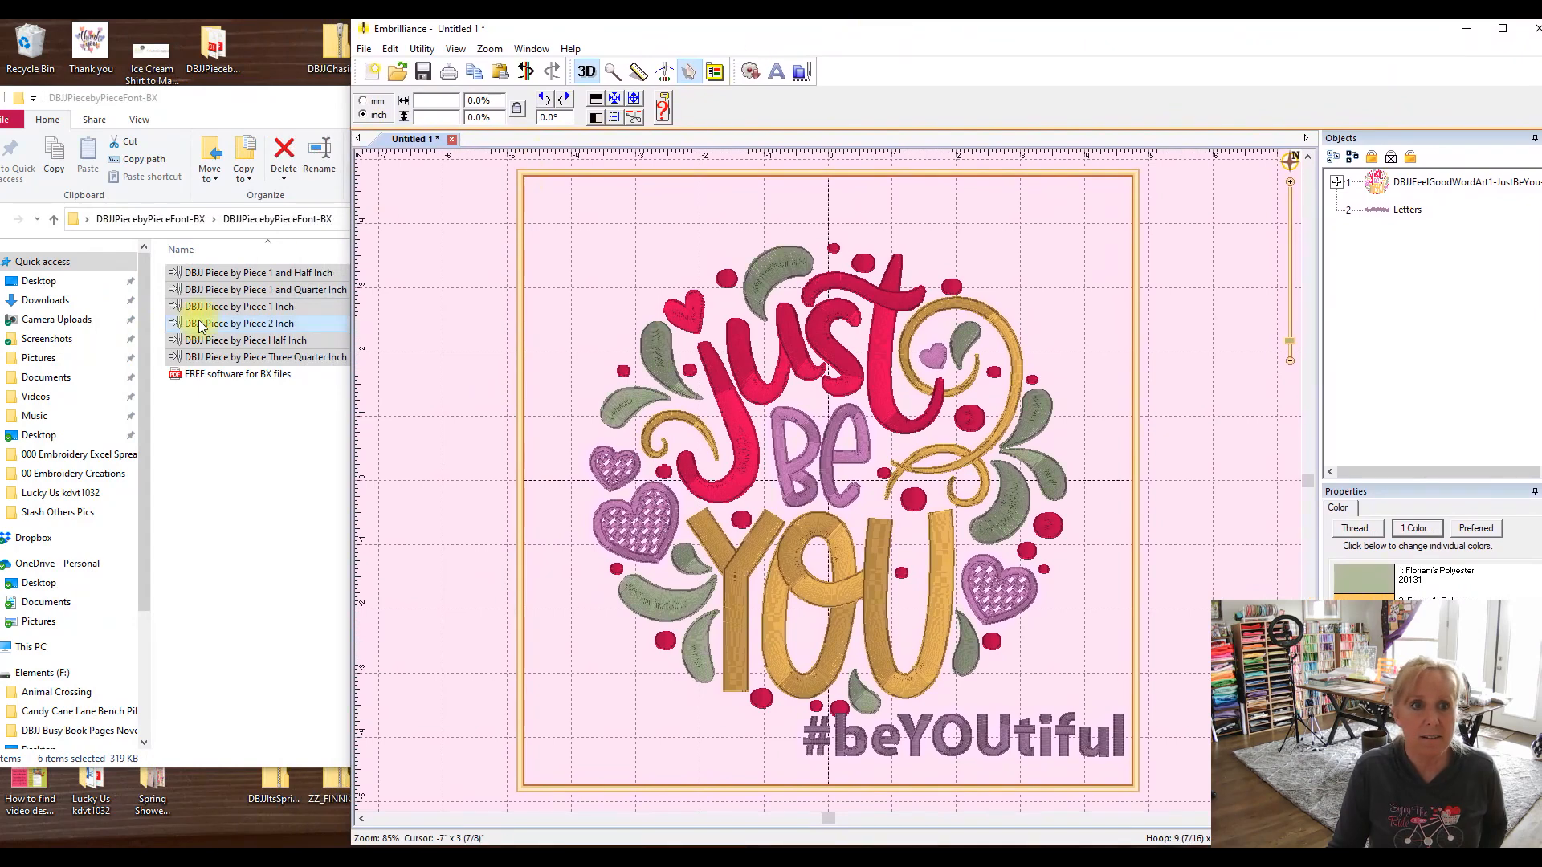
left_click_drag(214, 278, 466, 406)
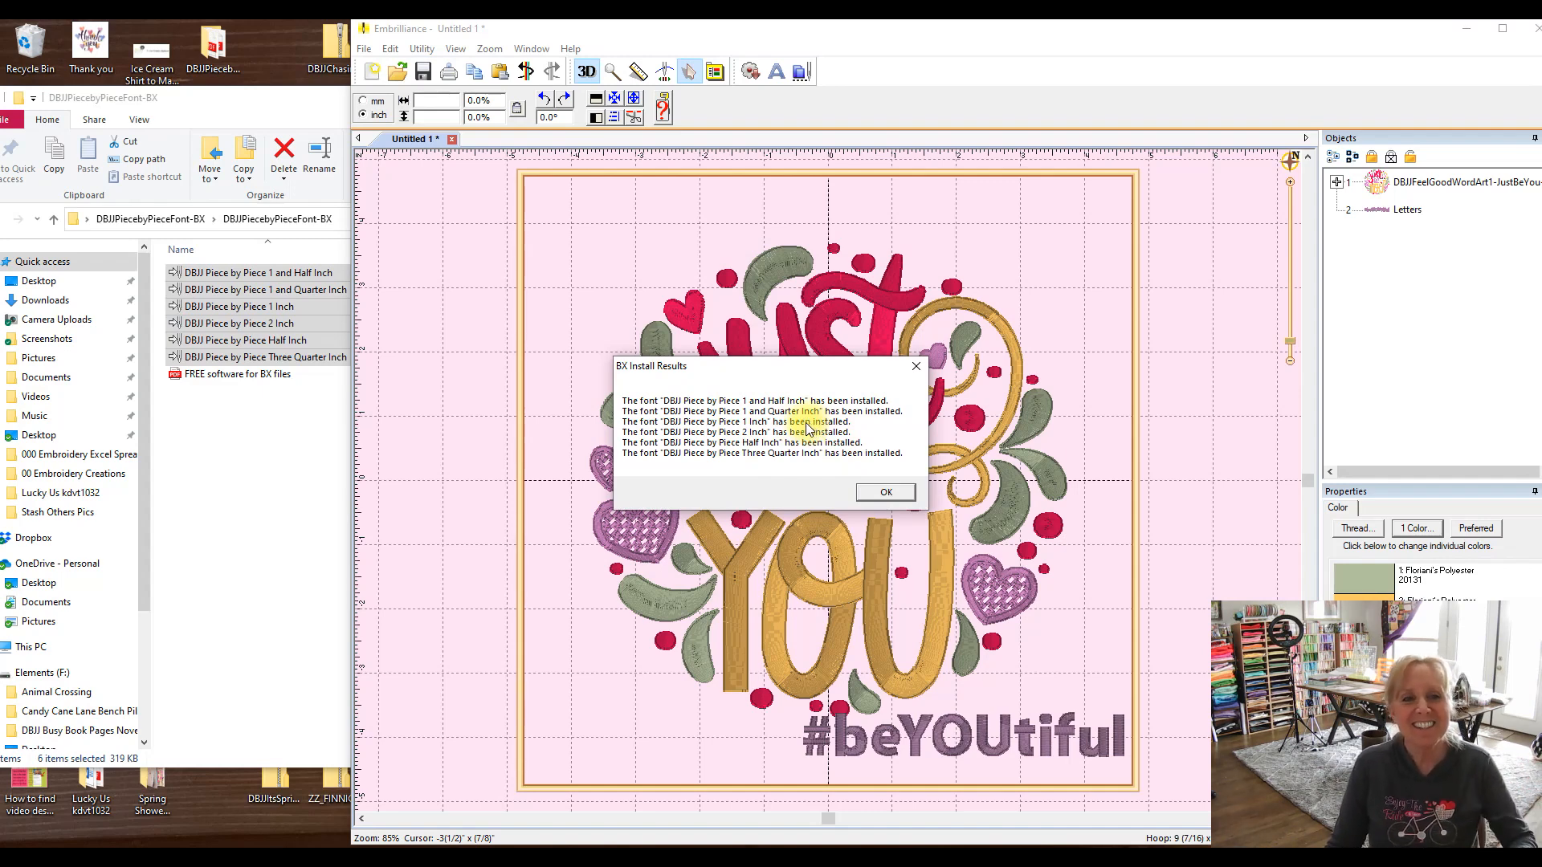
left_click(884, 492)
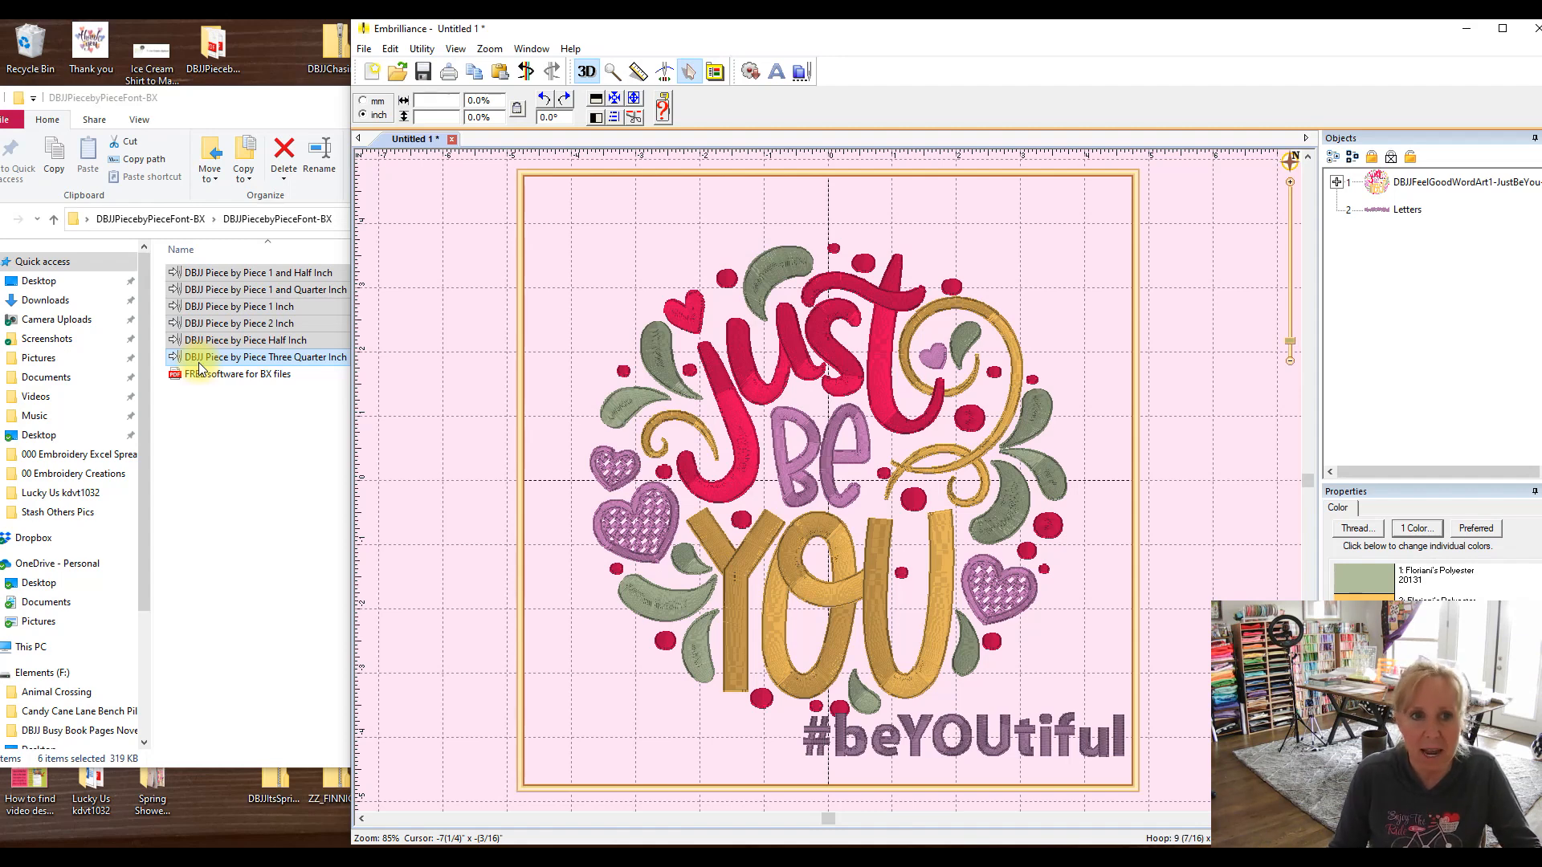
left_click(229, 491)
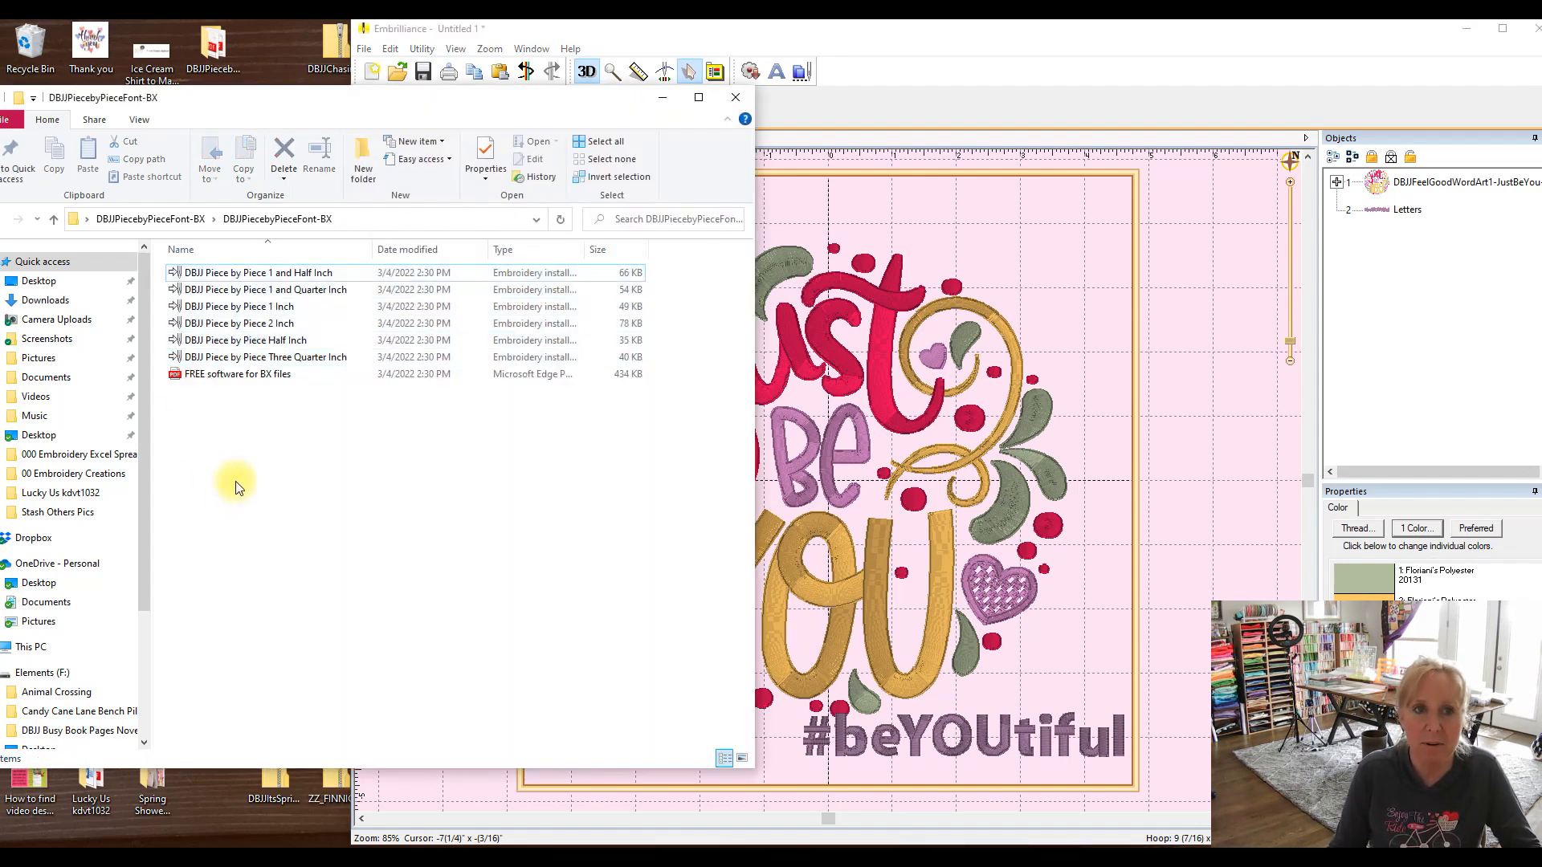
left_click(739, 98)
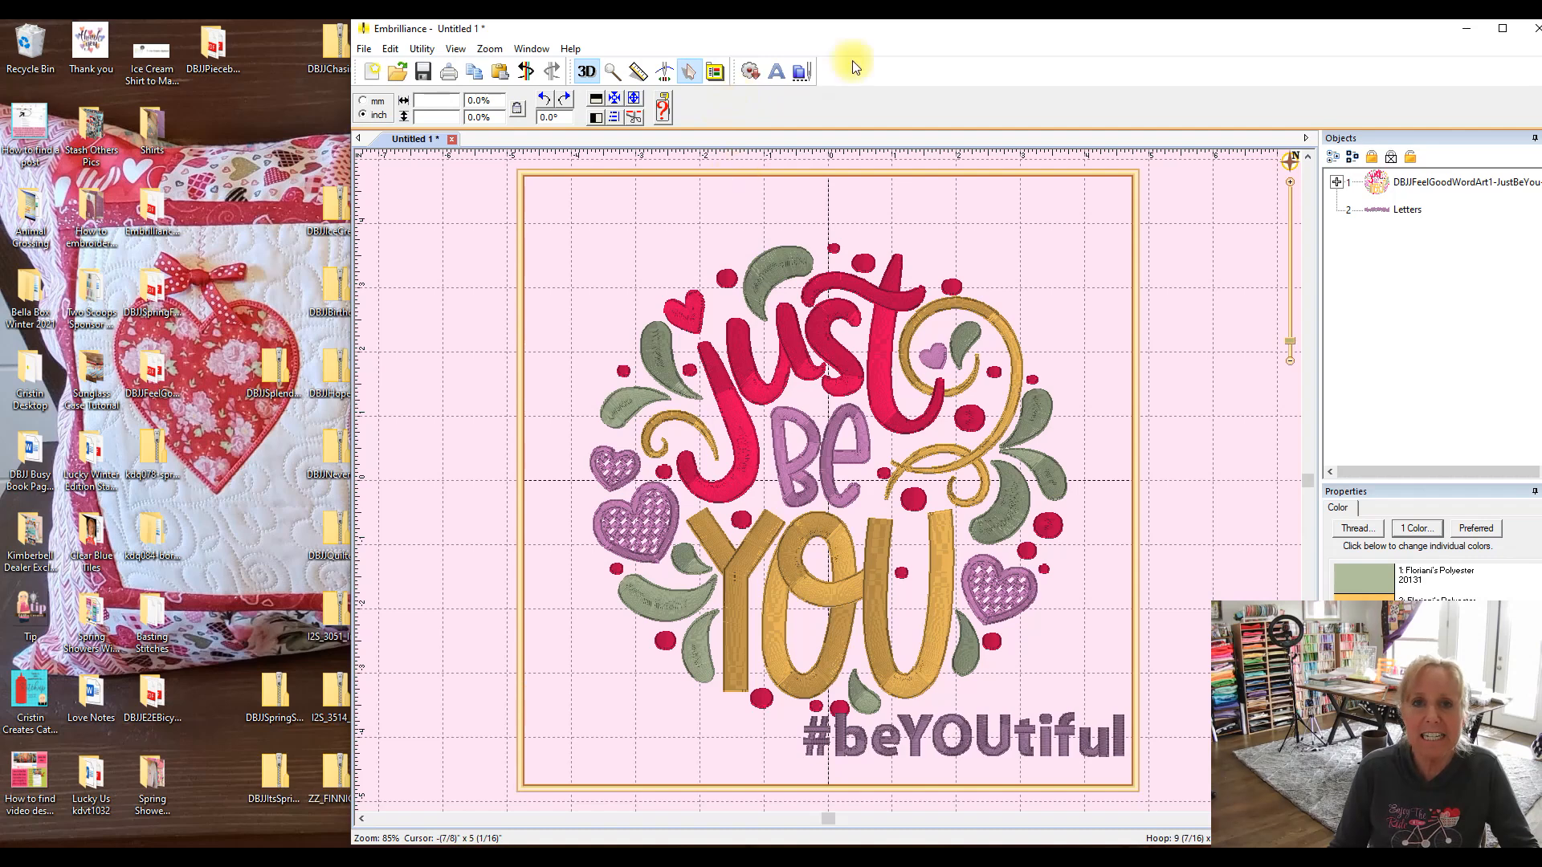
Select the #beYOUtiful lettering and look through the fonts available for it
left_click_drag(859, 34, 535, 34)
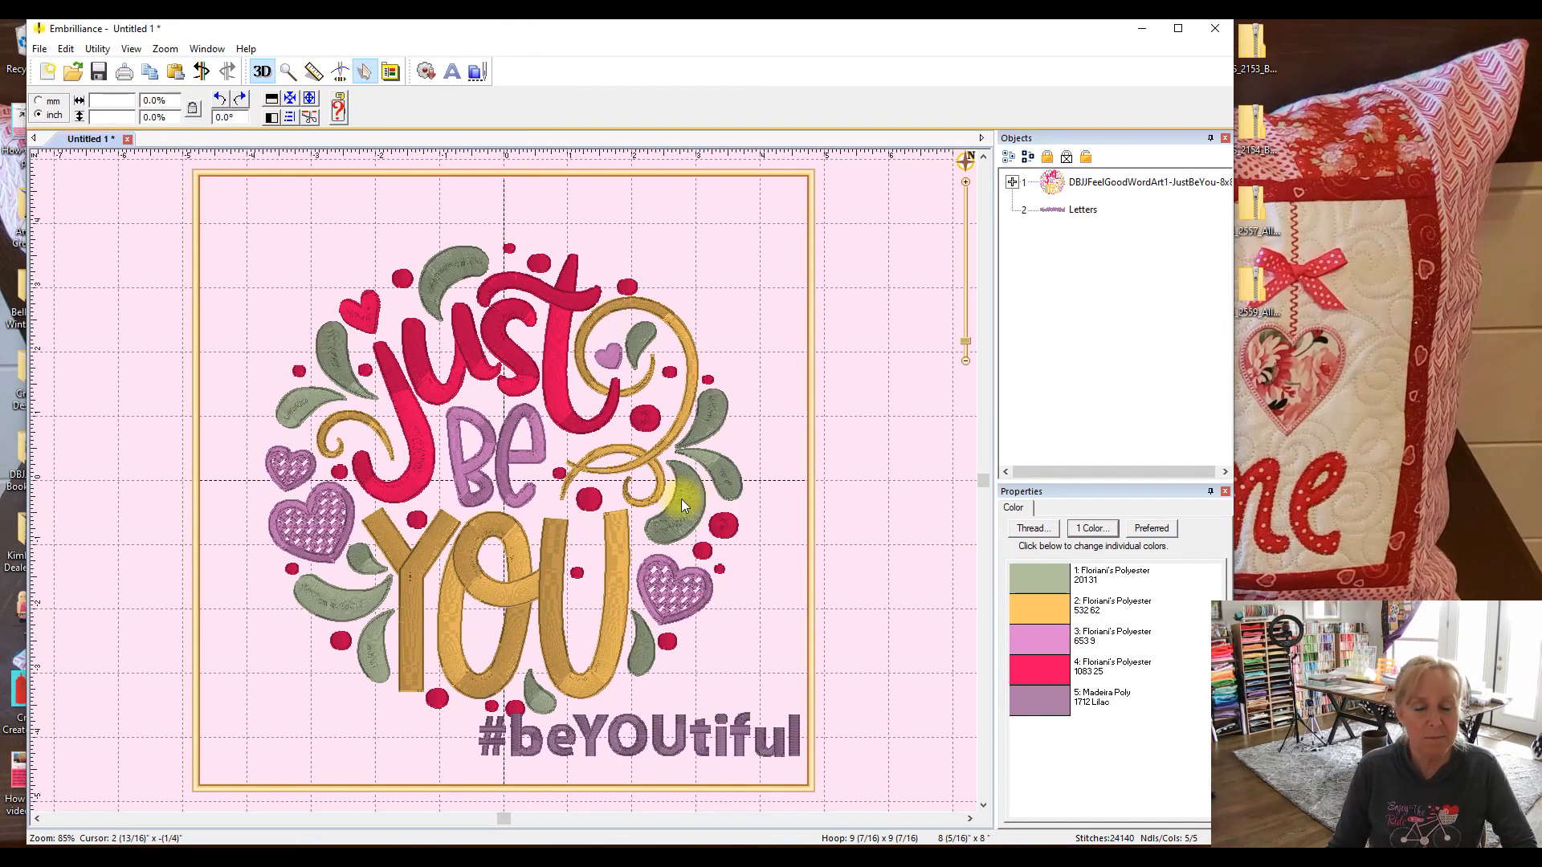
left_click(629, 727)
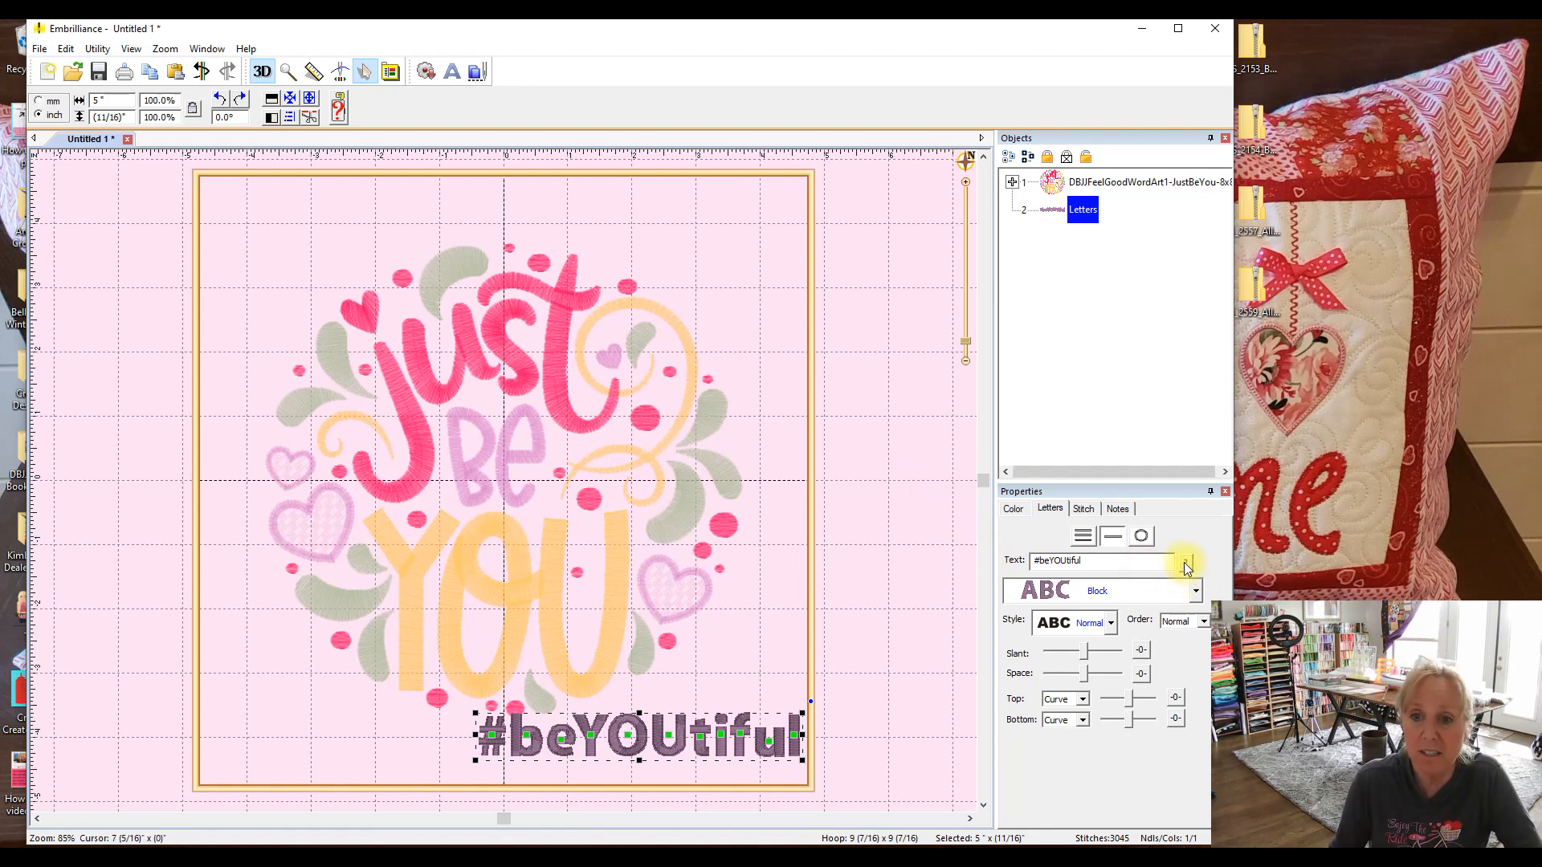
left_click(1197, 592)
scroll(1148, 498, "down", 1)
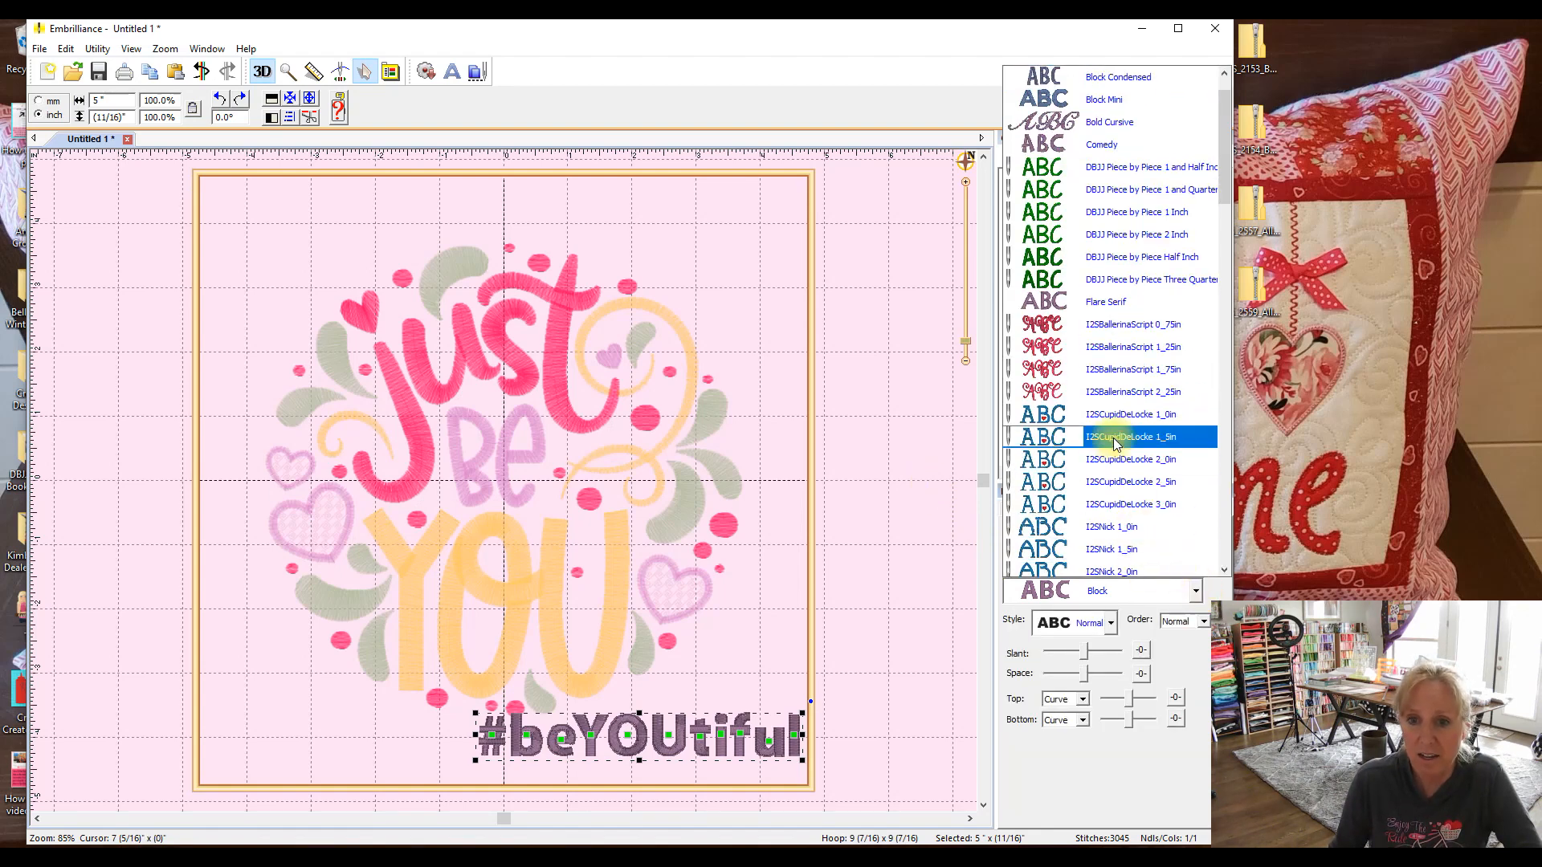
scroll(1092, 514, "down", 5)
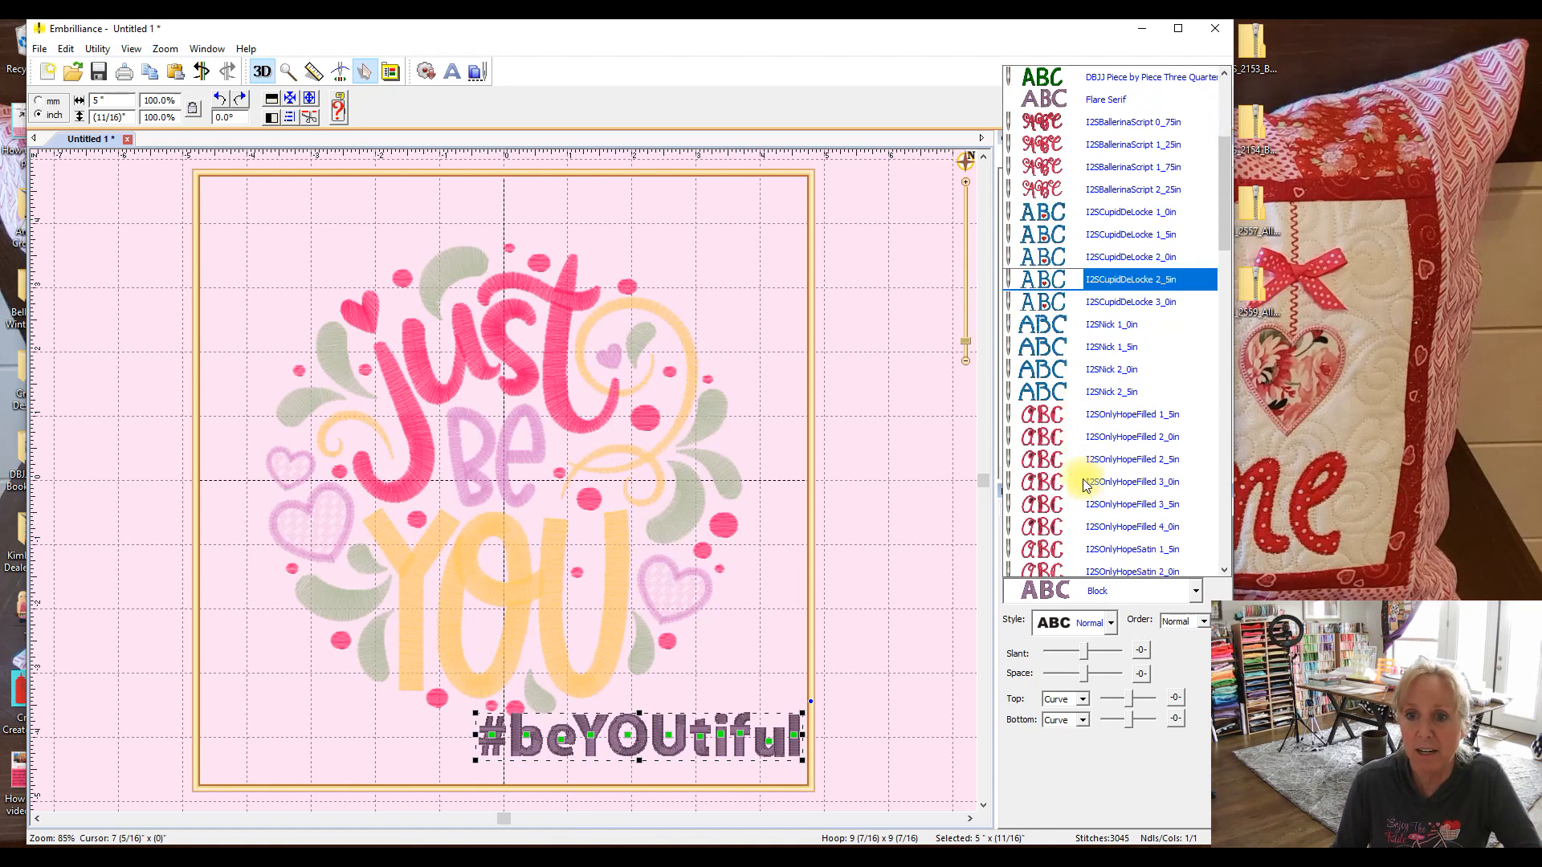
scroll(1083, 485, "down", 12)
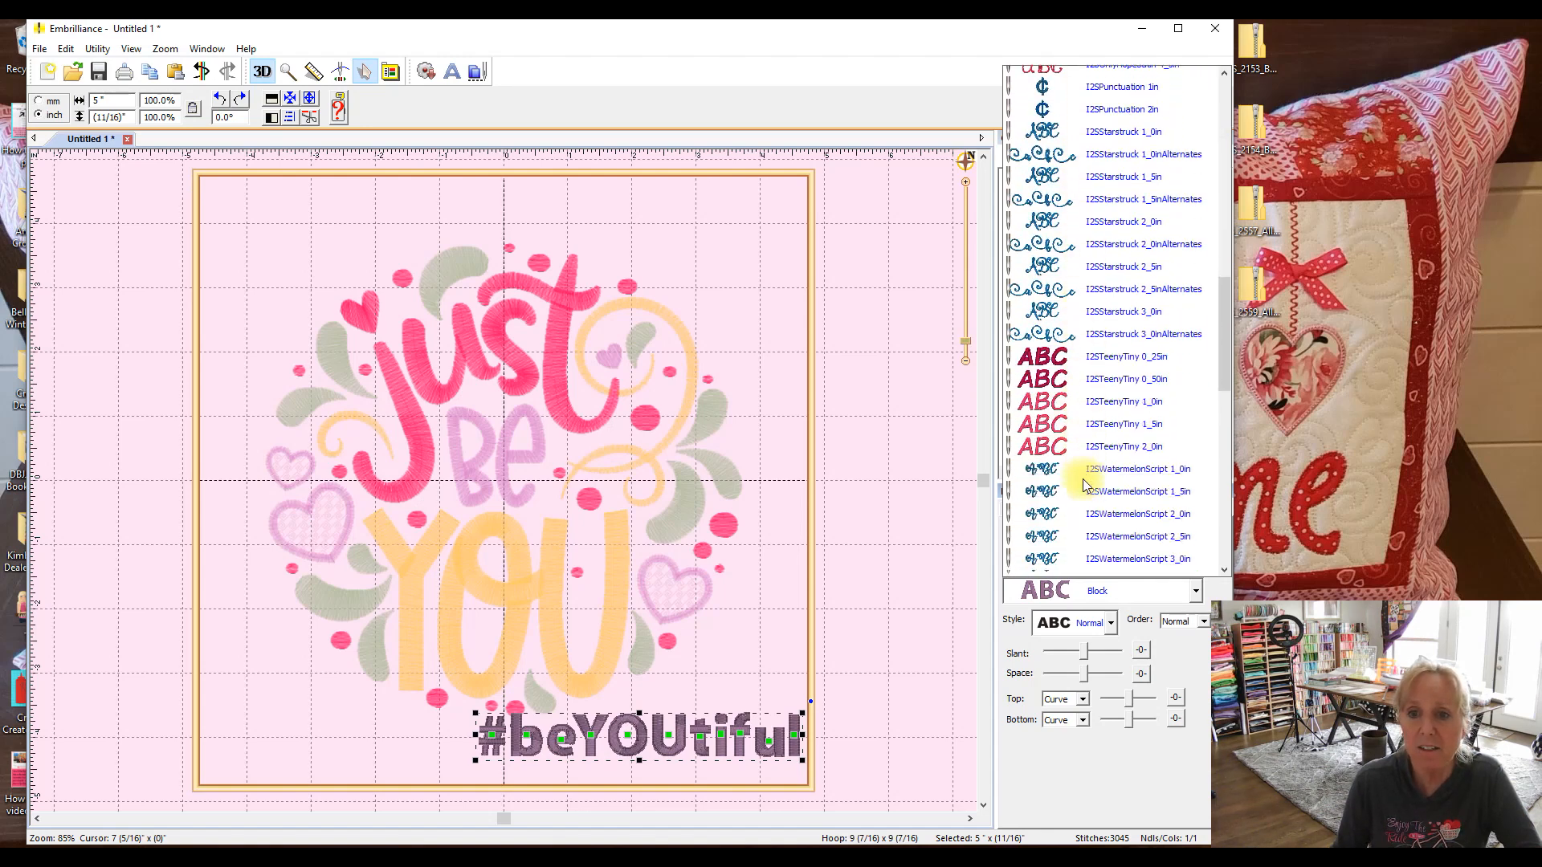
scroll(1083, 485, "up", 12)
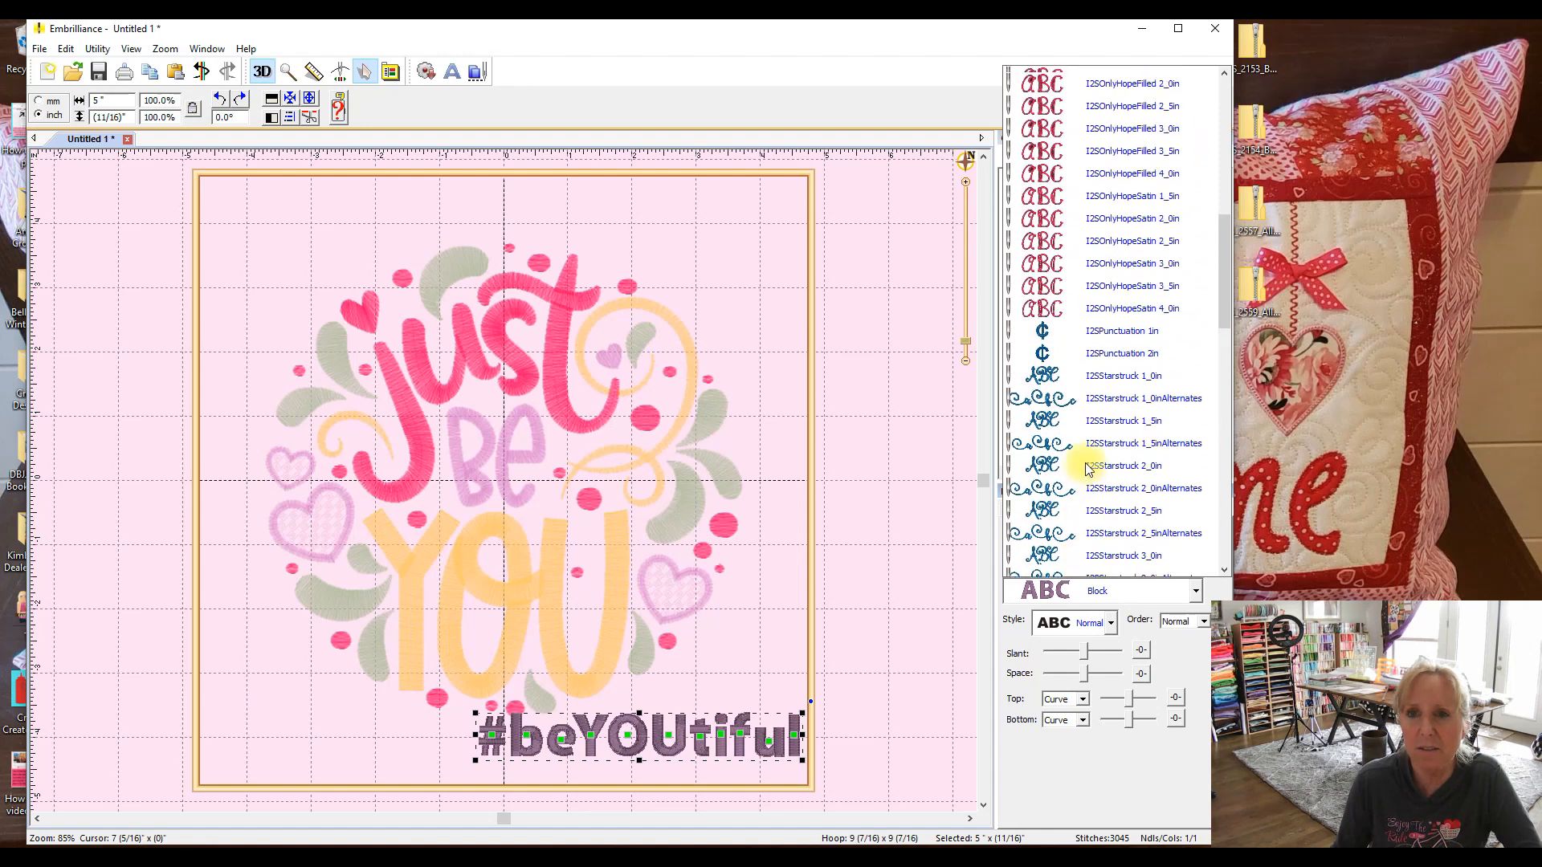
scroll(1088, 448, "up", 2)
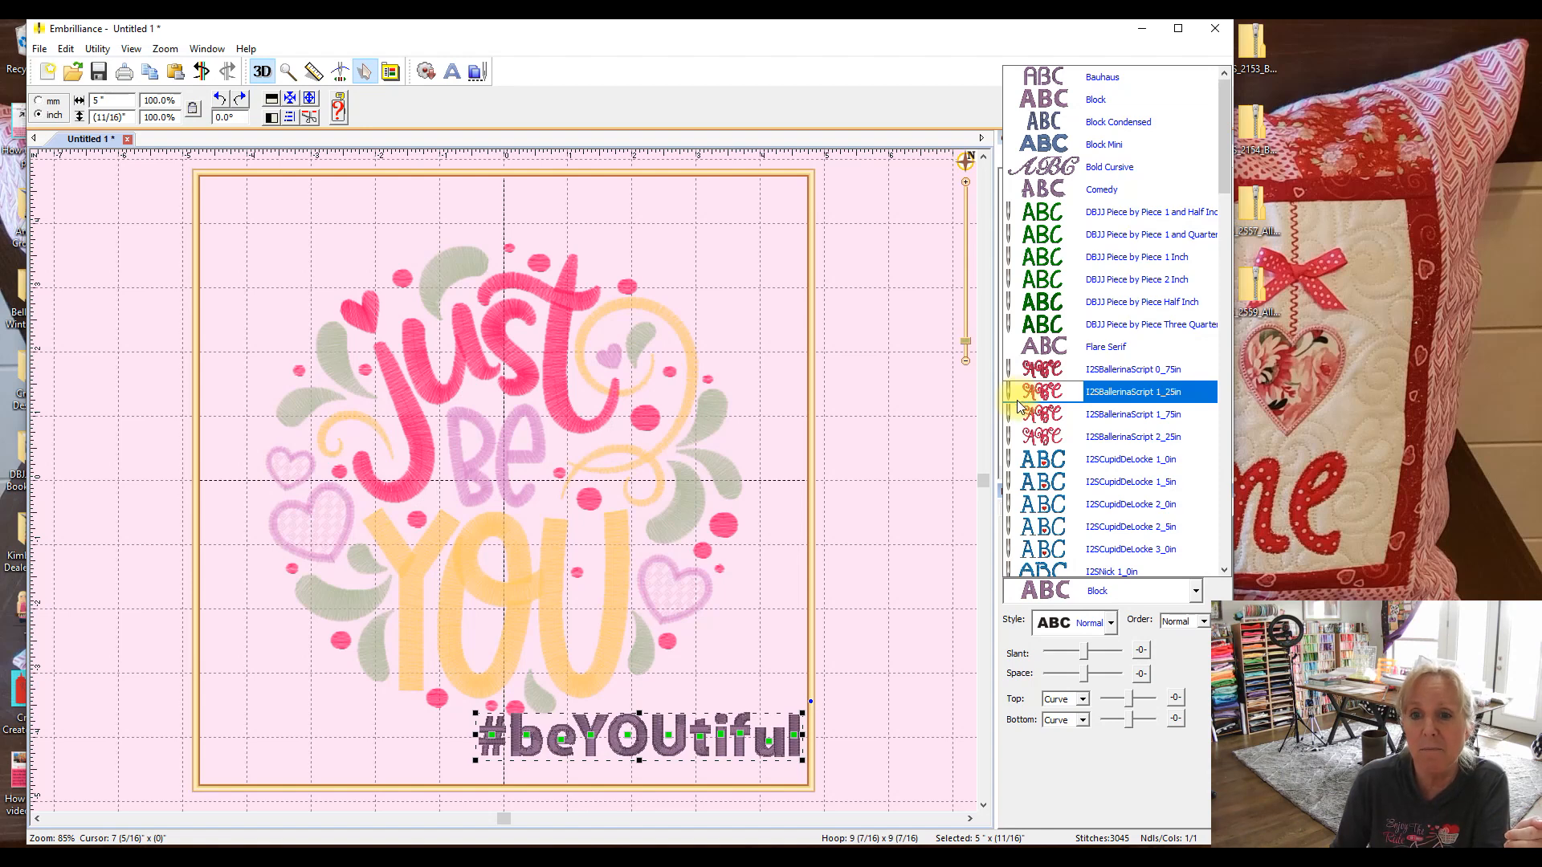
scroll(1019, 404, "down", 12)
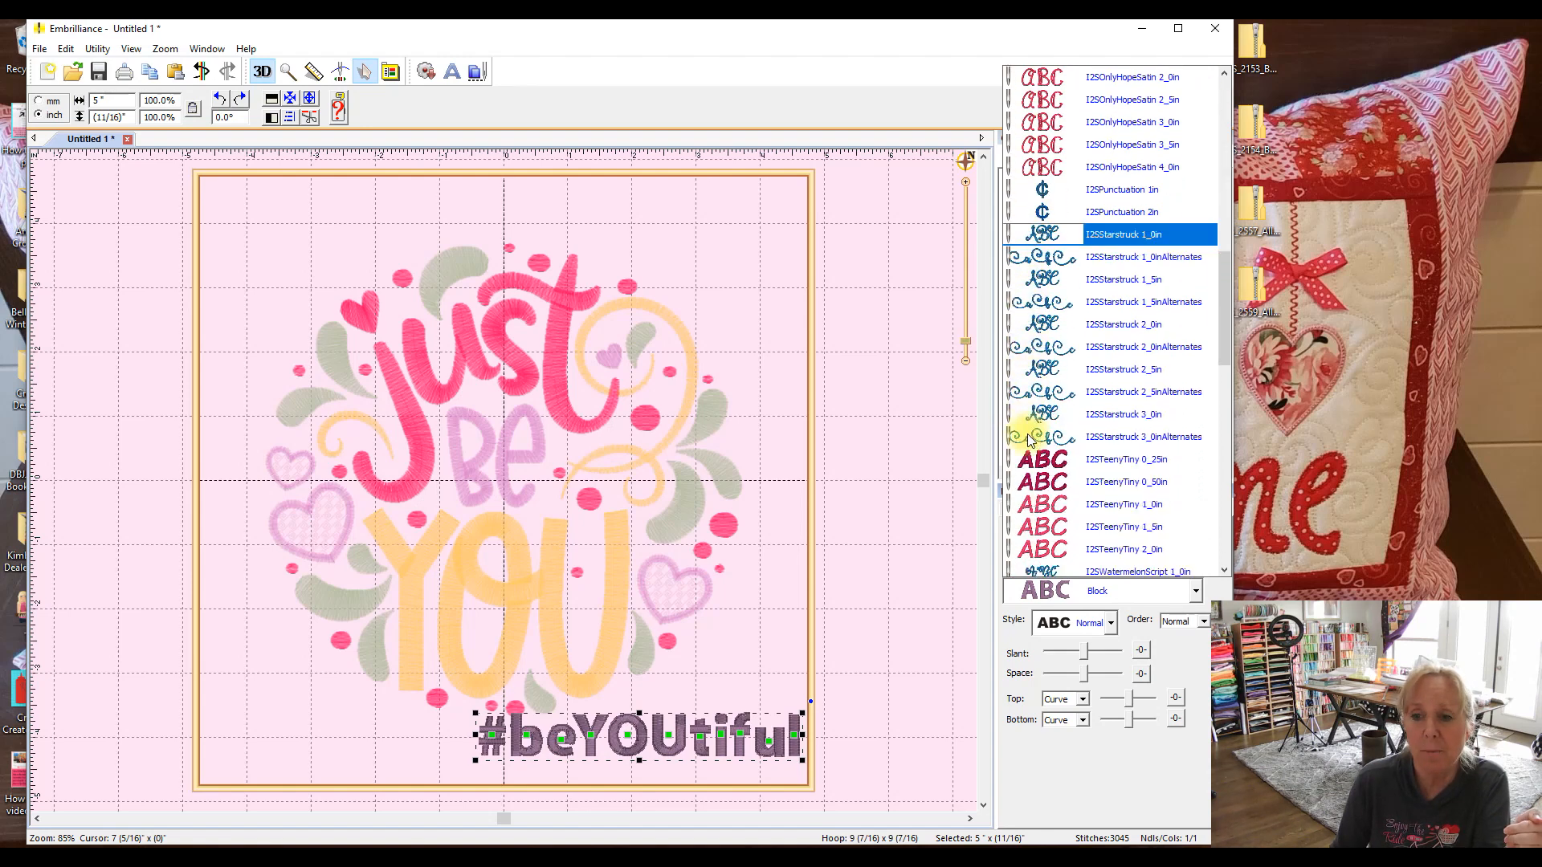
scroll(1031, 440, "down", 15)
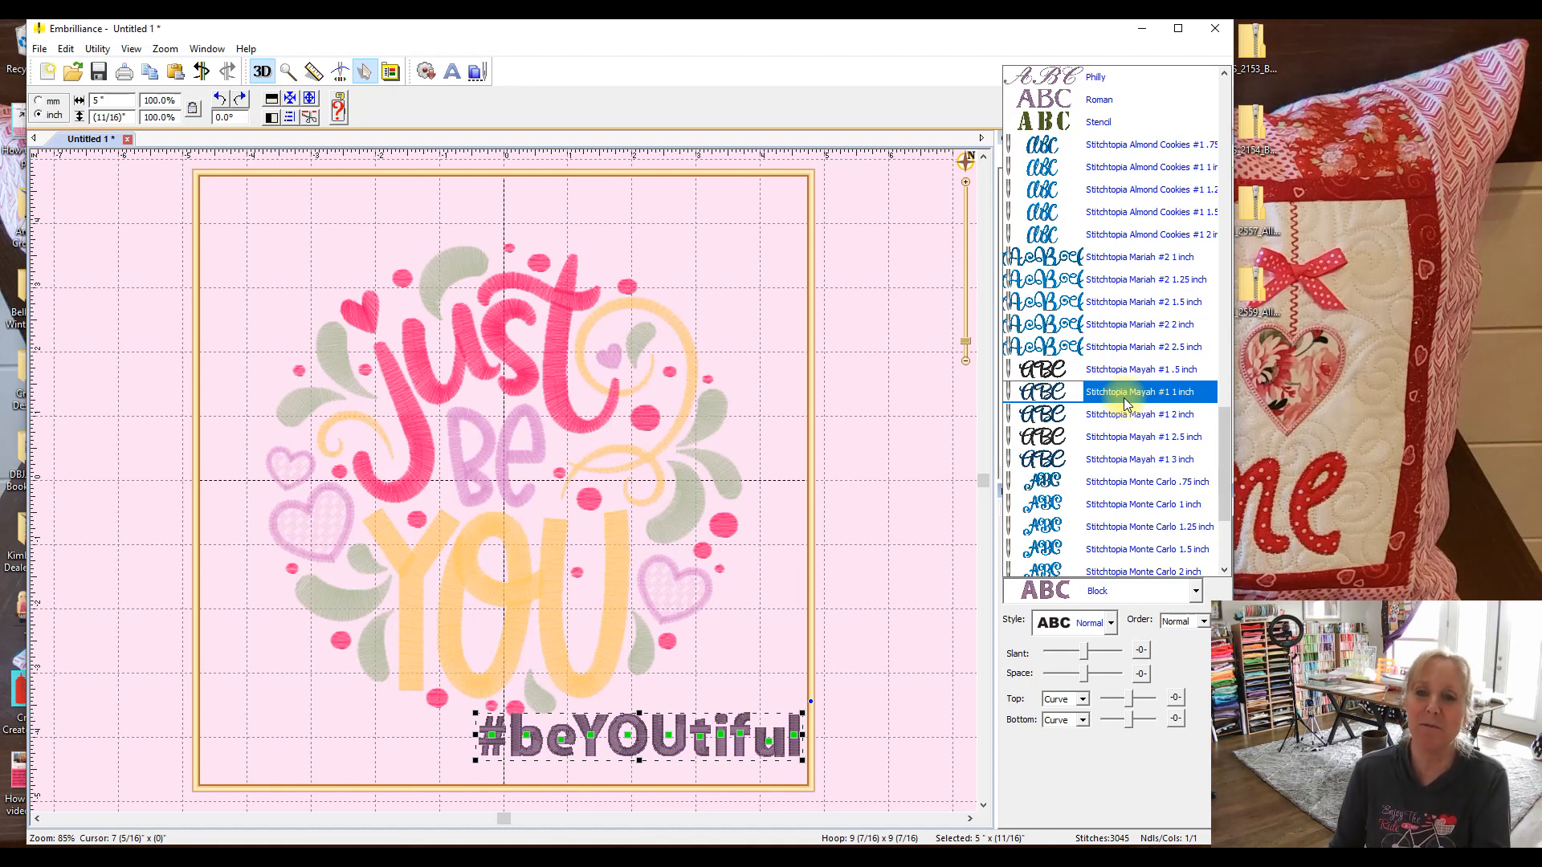
scroll(1124, 403, "up", 1)
scroll(1124, 403, "up", 15)
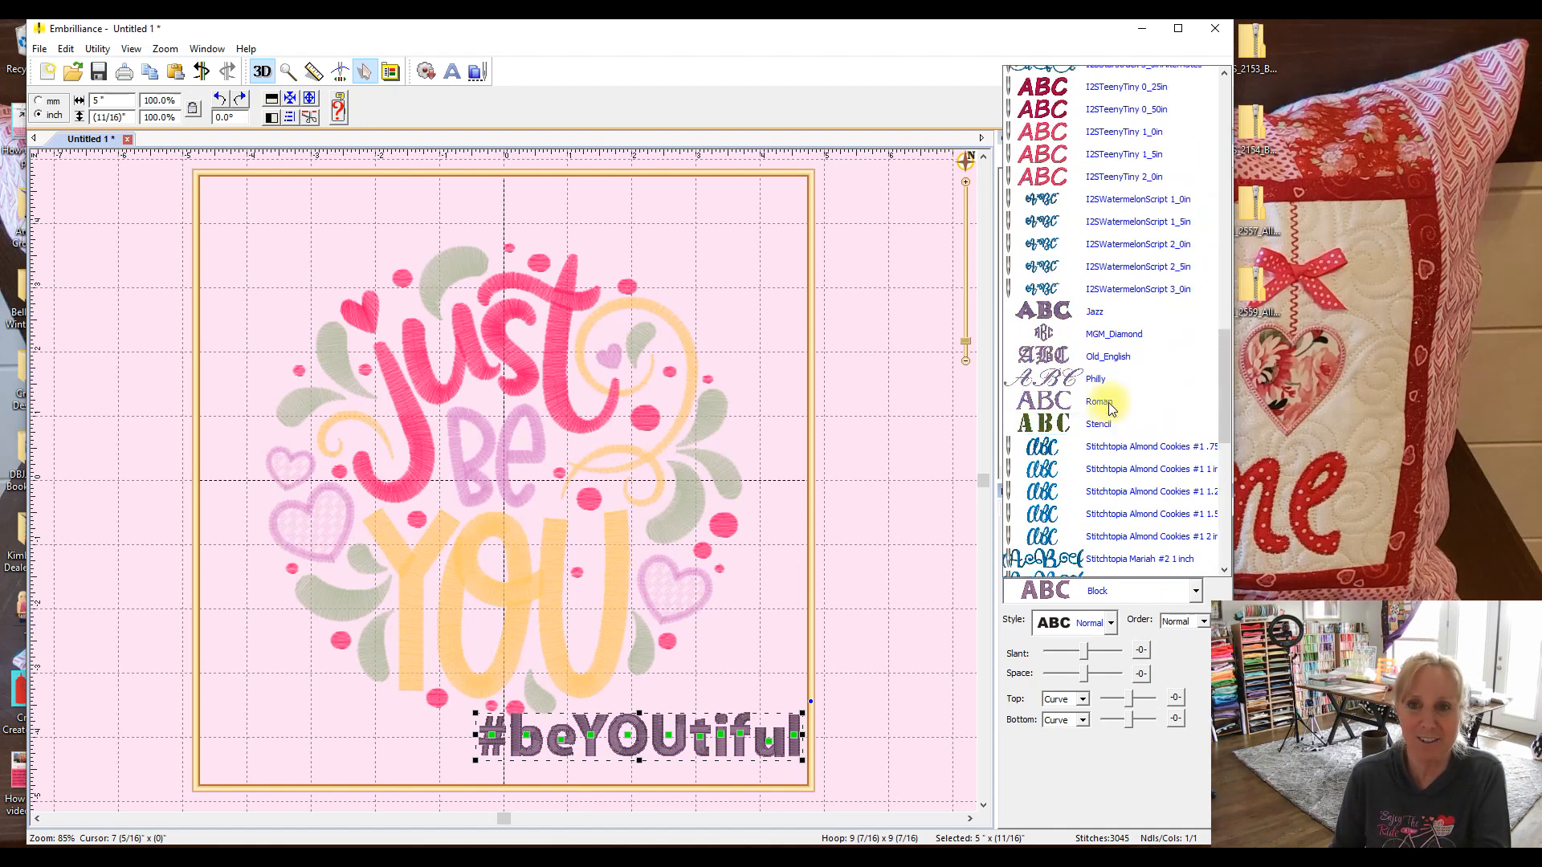
scroll(1109, 403, "up", 10)
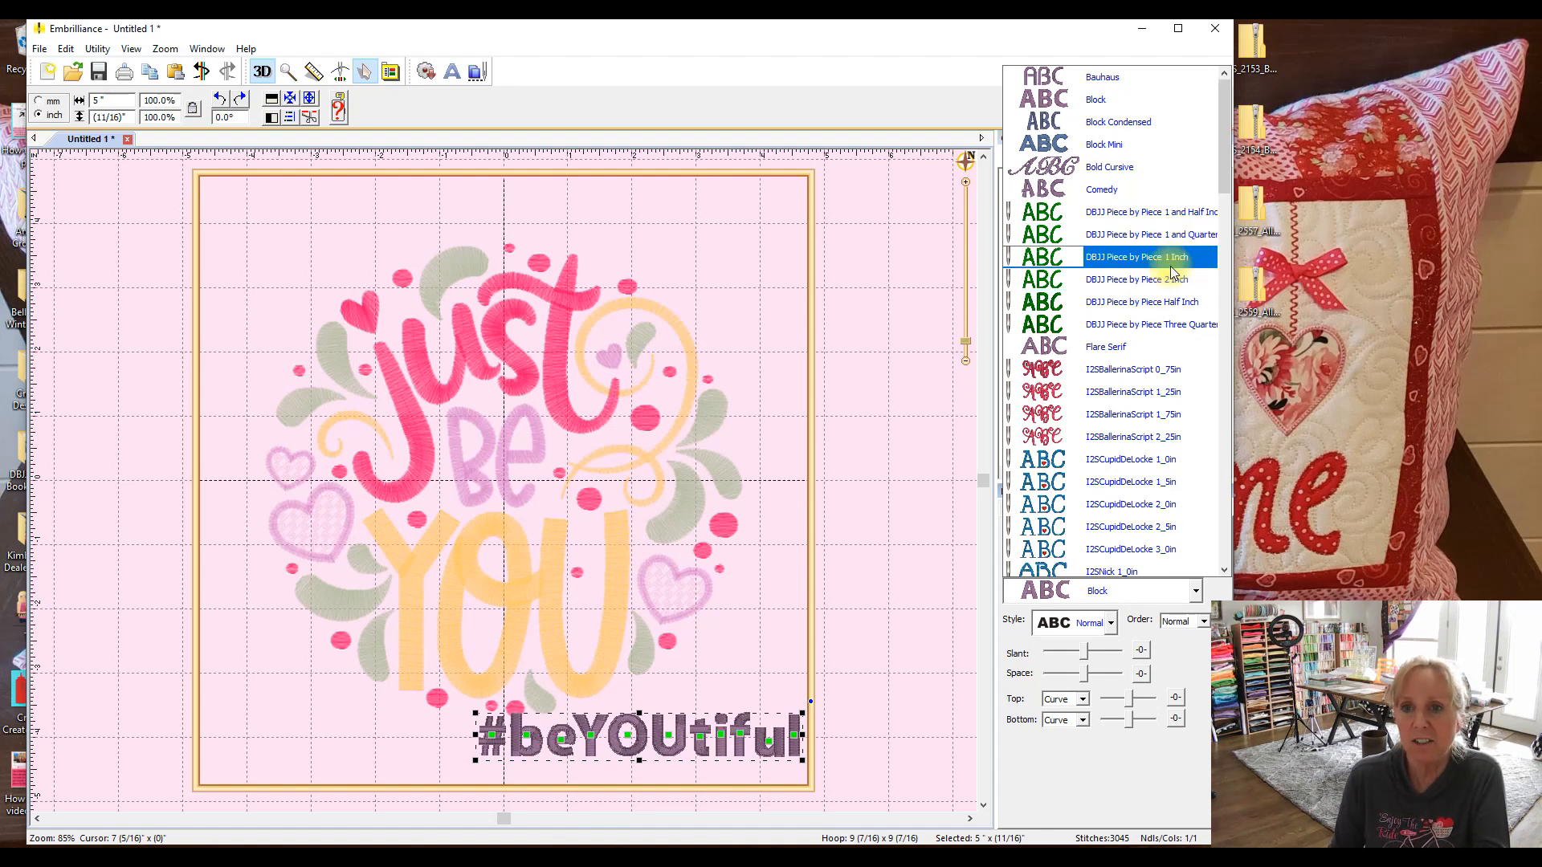
Try DBJJ Piece by Piece 1 Inch on the #beYOUtiful lettering, and change its font to DBJJ Piece by Piece Half Inch
left_click(1175, 258)
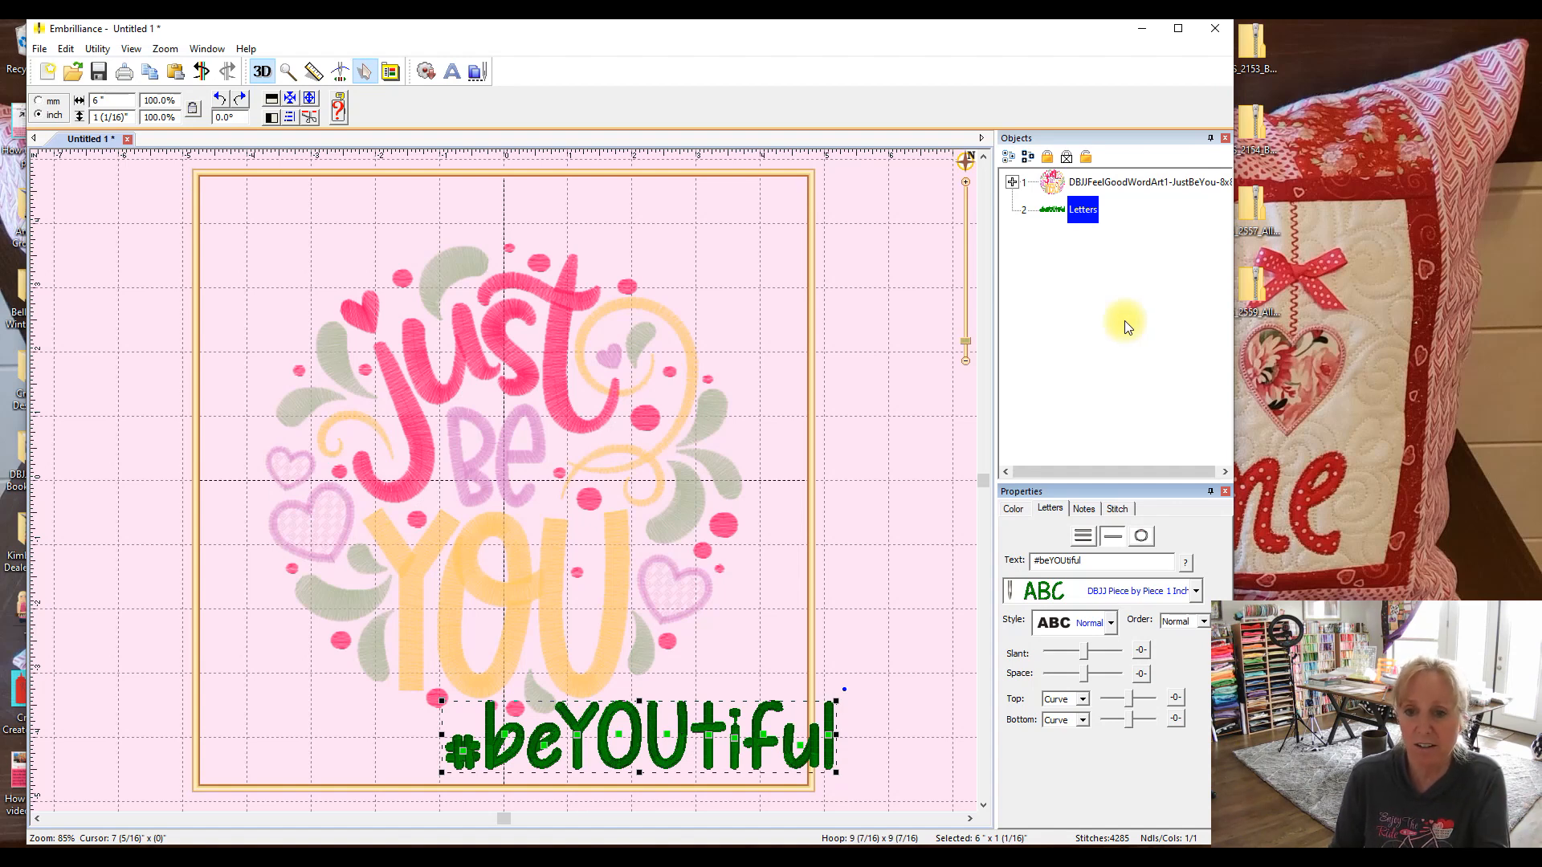
left_click(1196, 591)
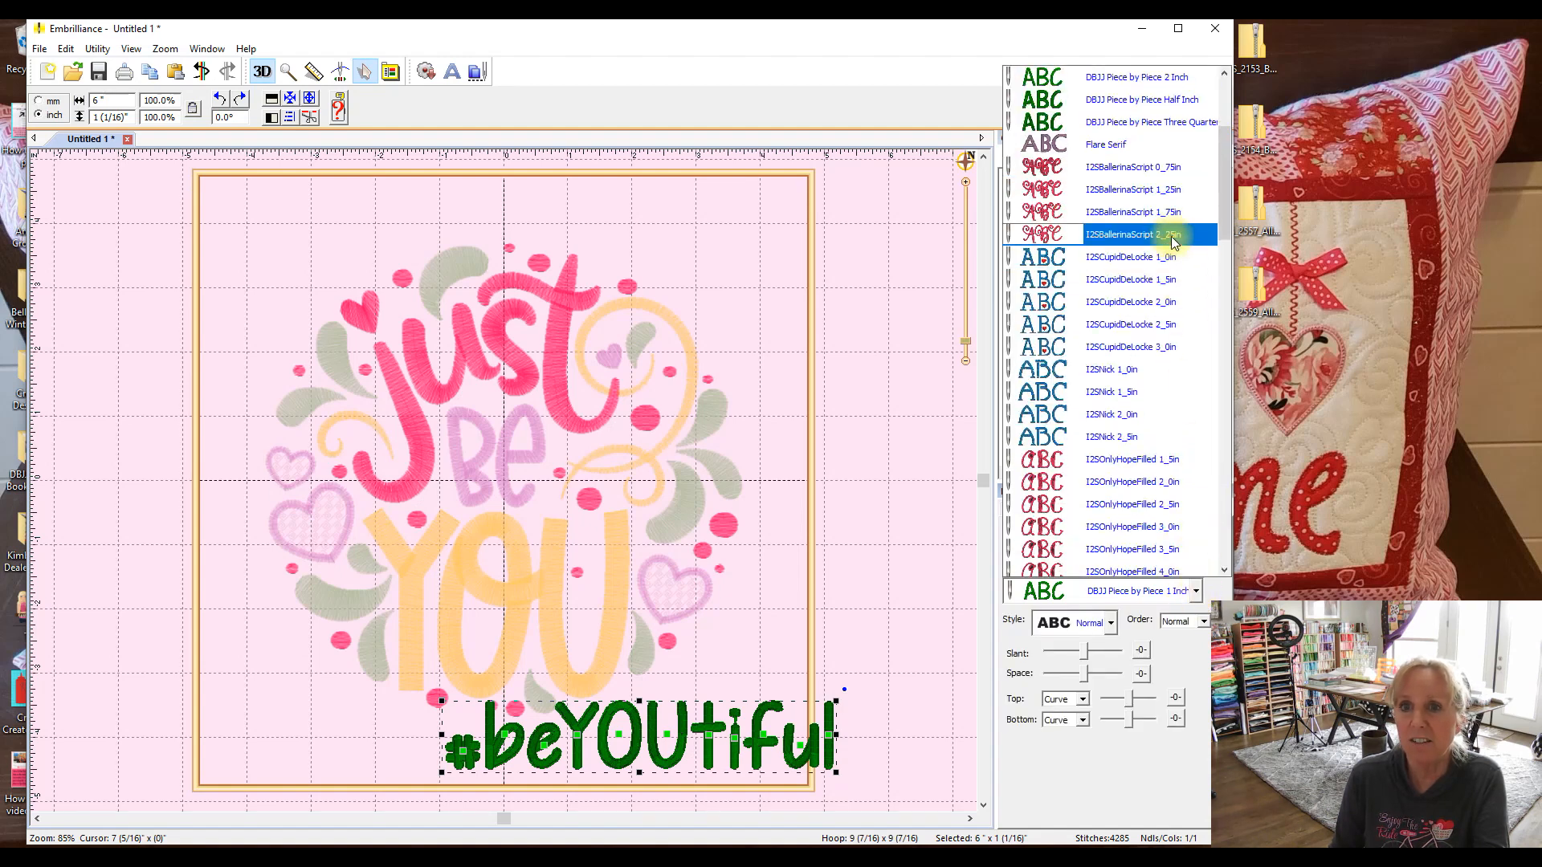
left_click(1159, 102)
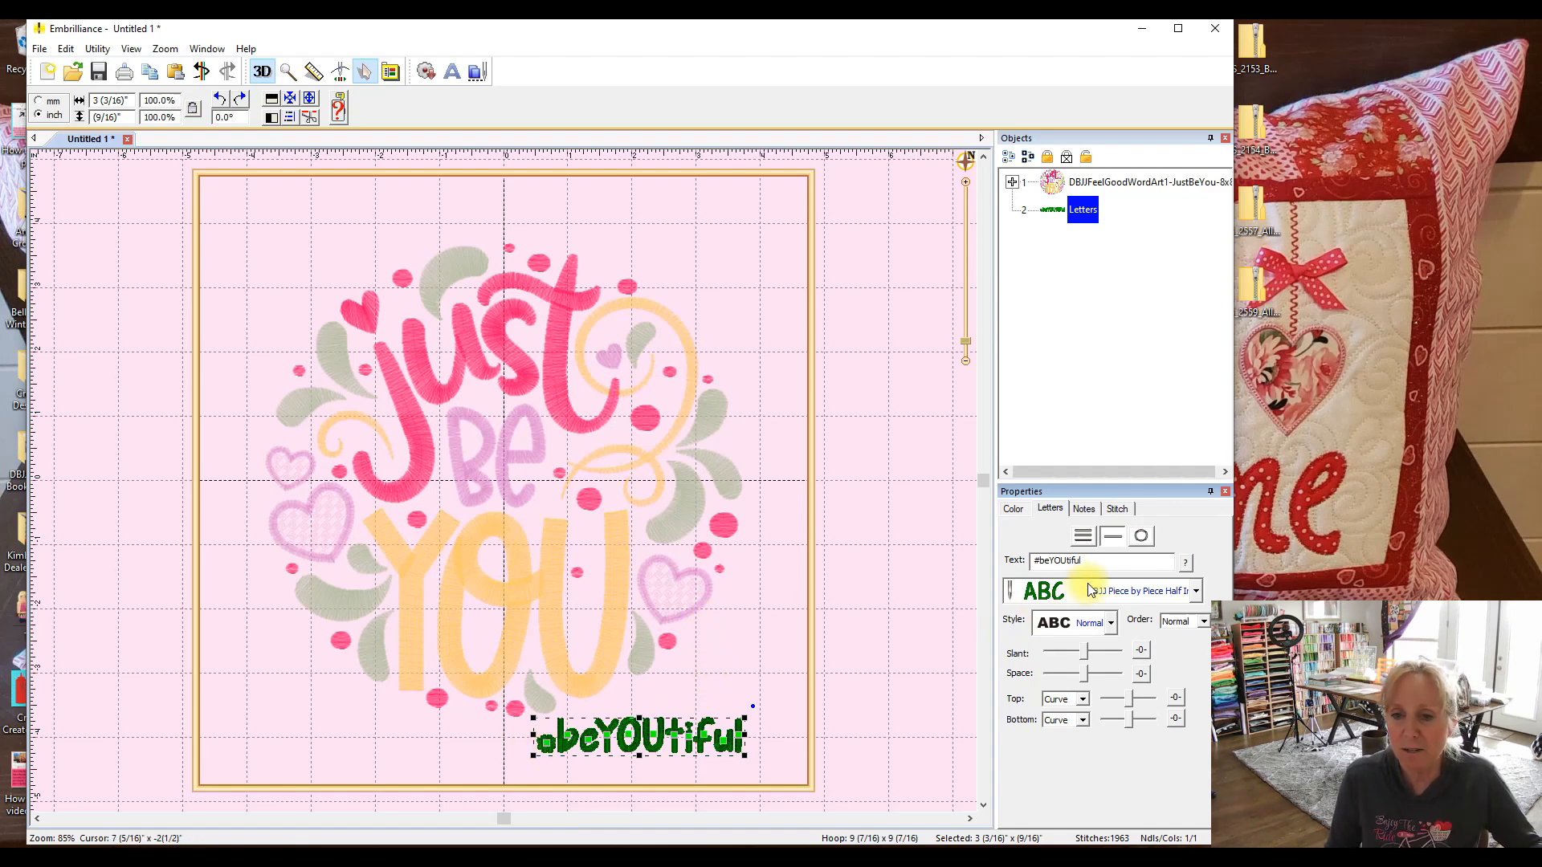
left_click(1081, 720)
left_click(1084, 721)
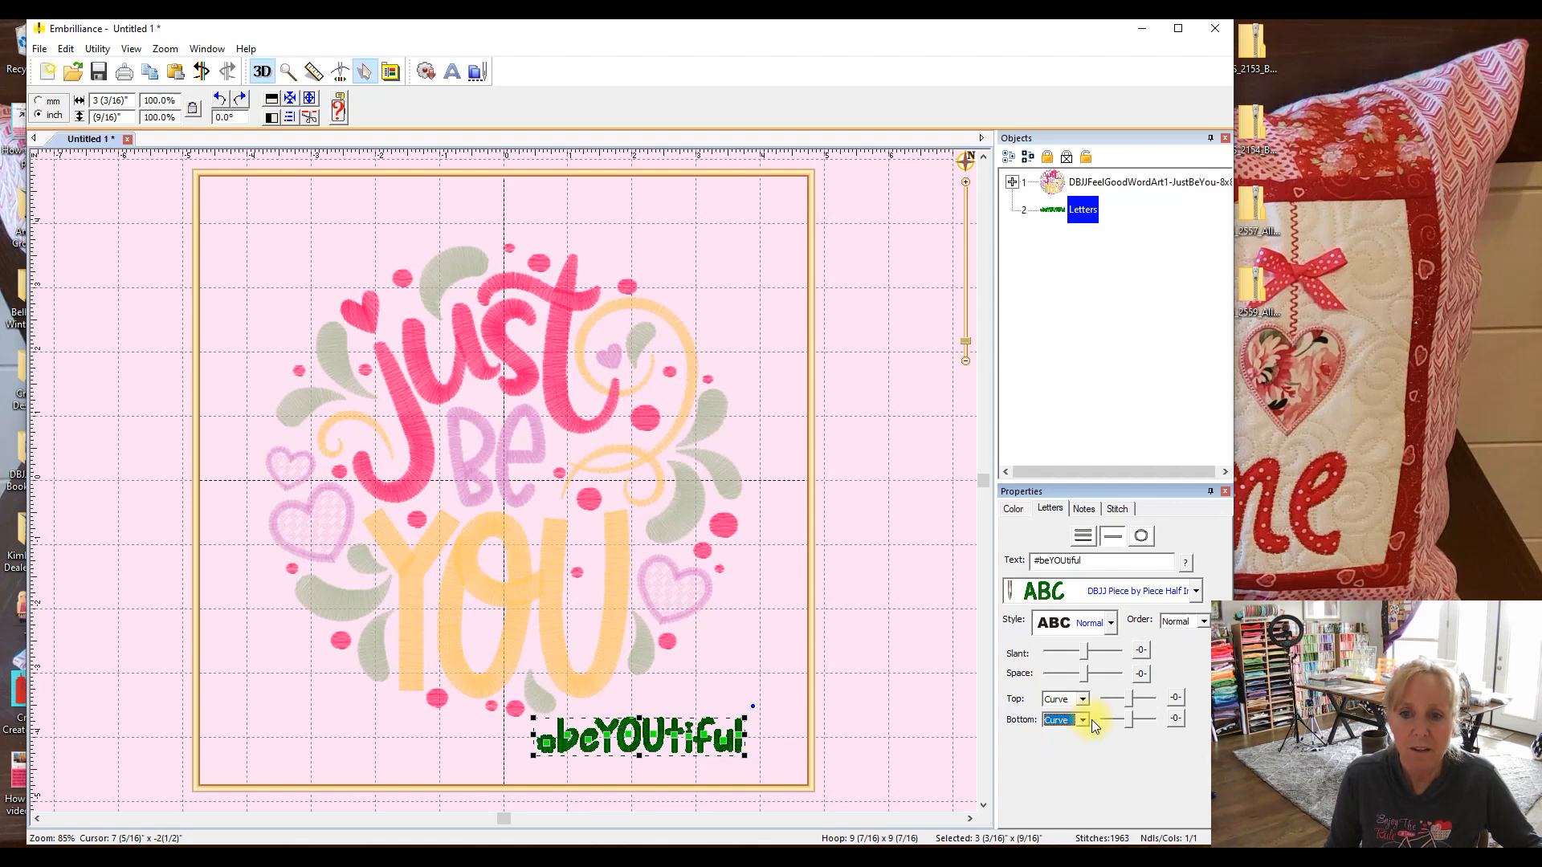
Try a curved bottom edge on the #beYOUtiful lettering, and lay it out on a circle of about 104 mm radius, placed on the bottom
left_click(1127, 721)
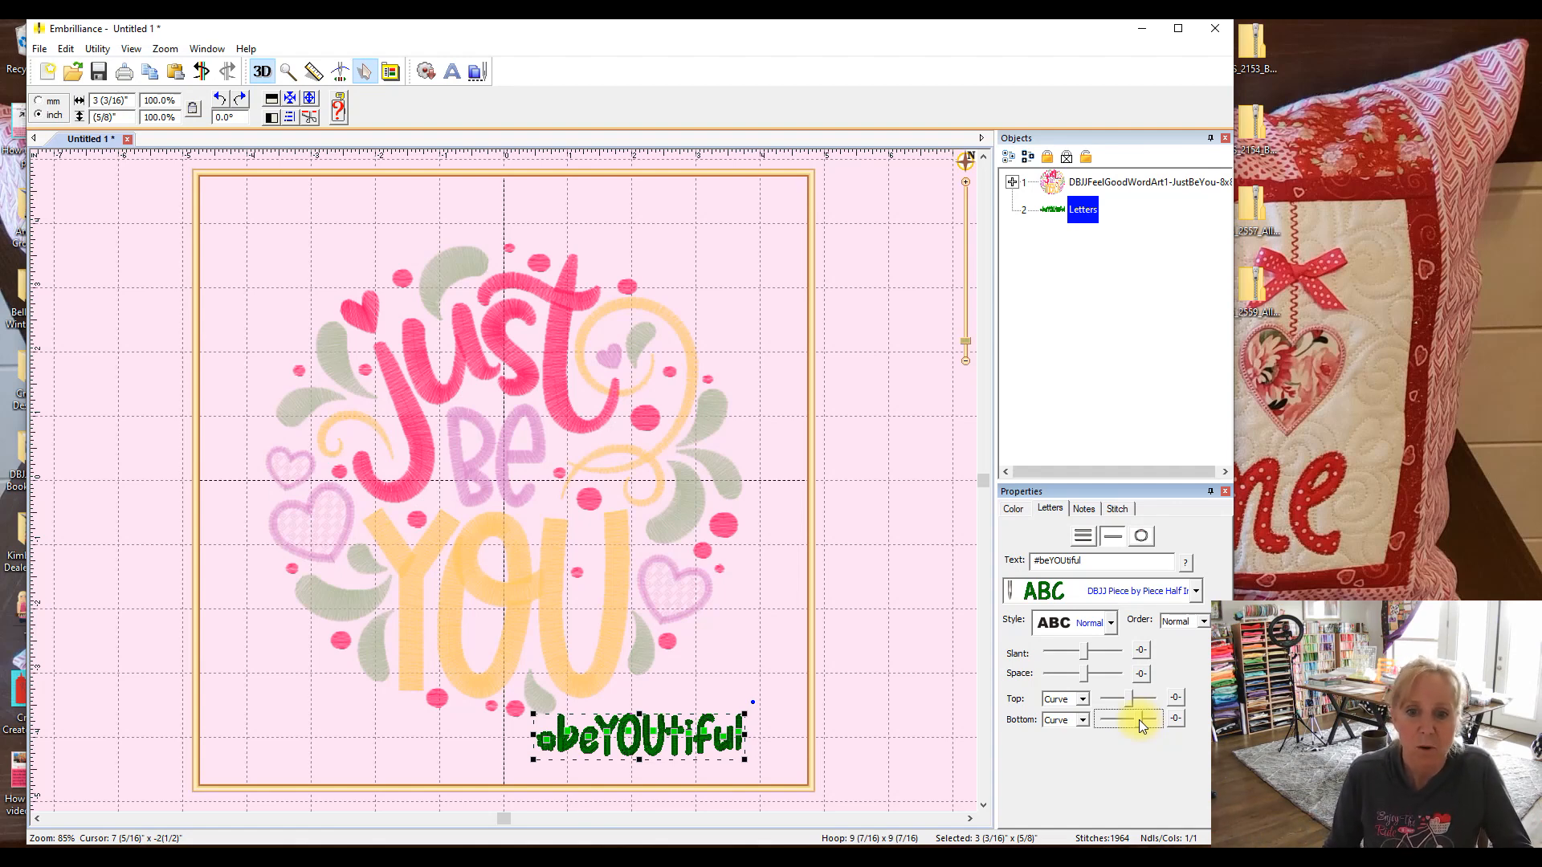
left_click(1141, 538)
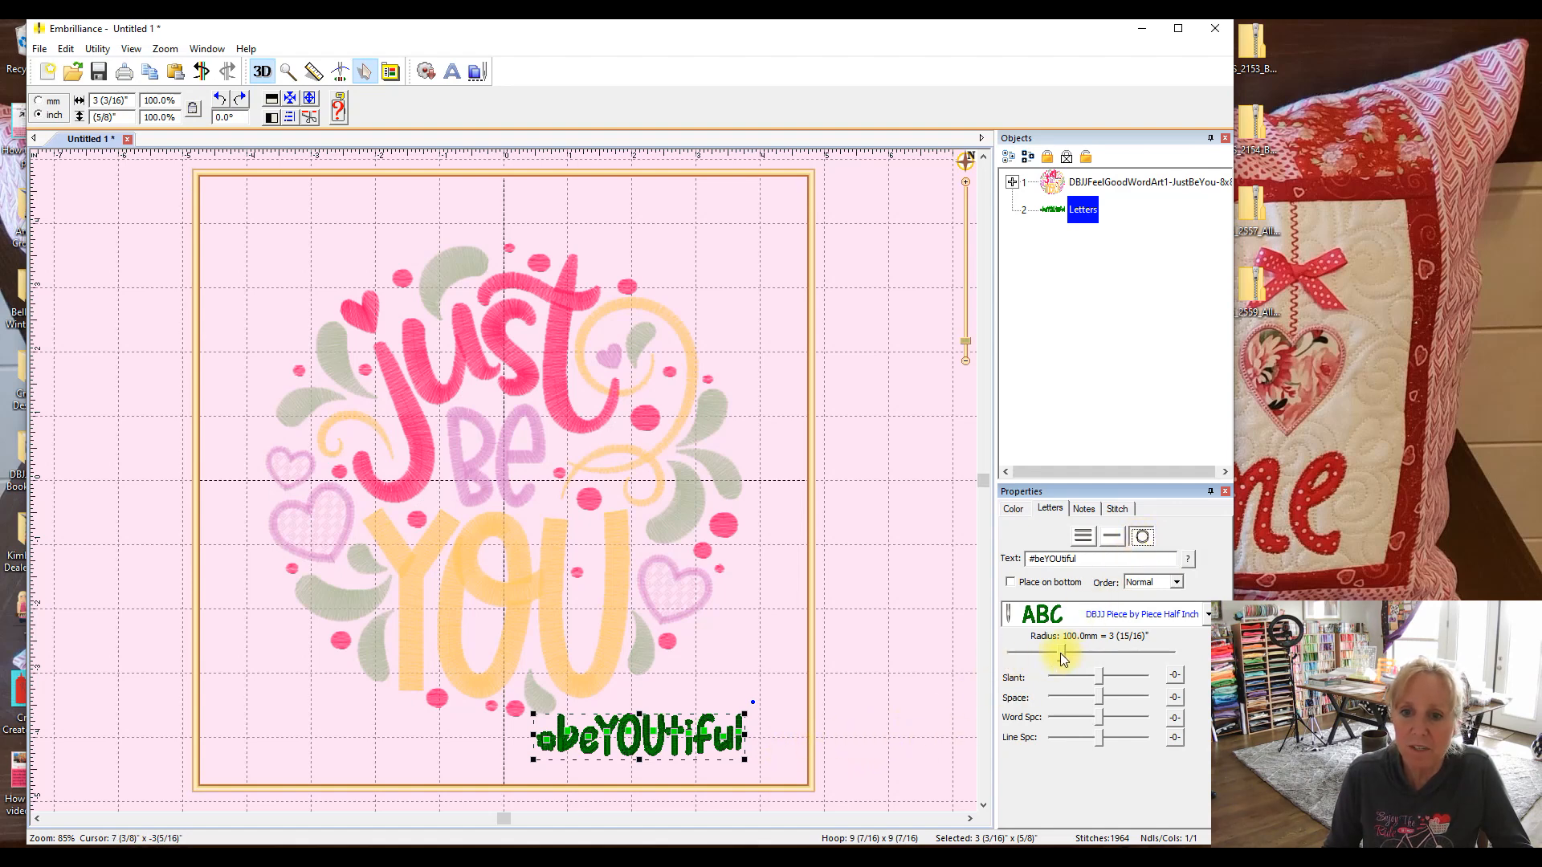
left_click_drag(1060, 653, 1062, 652)
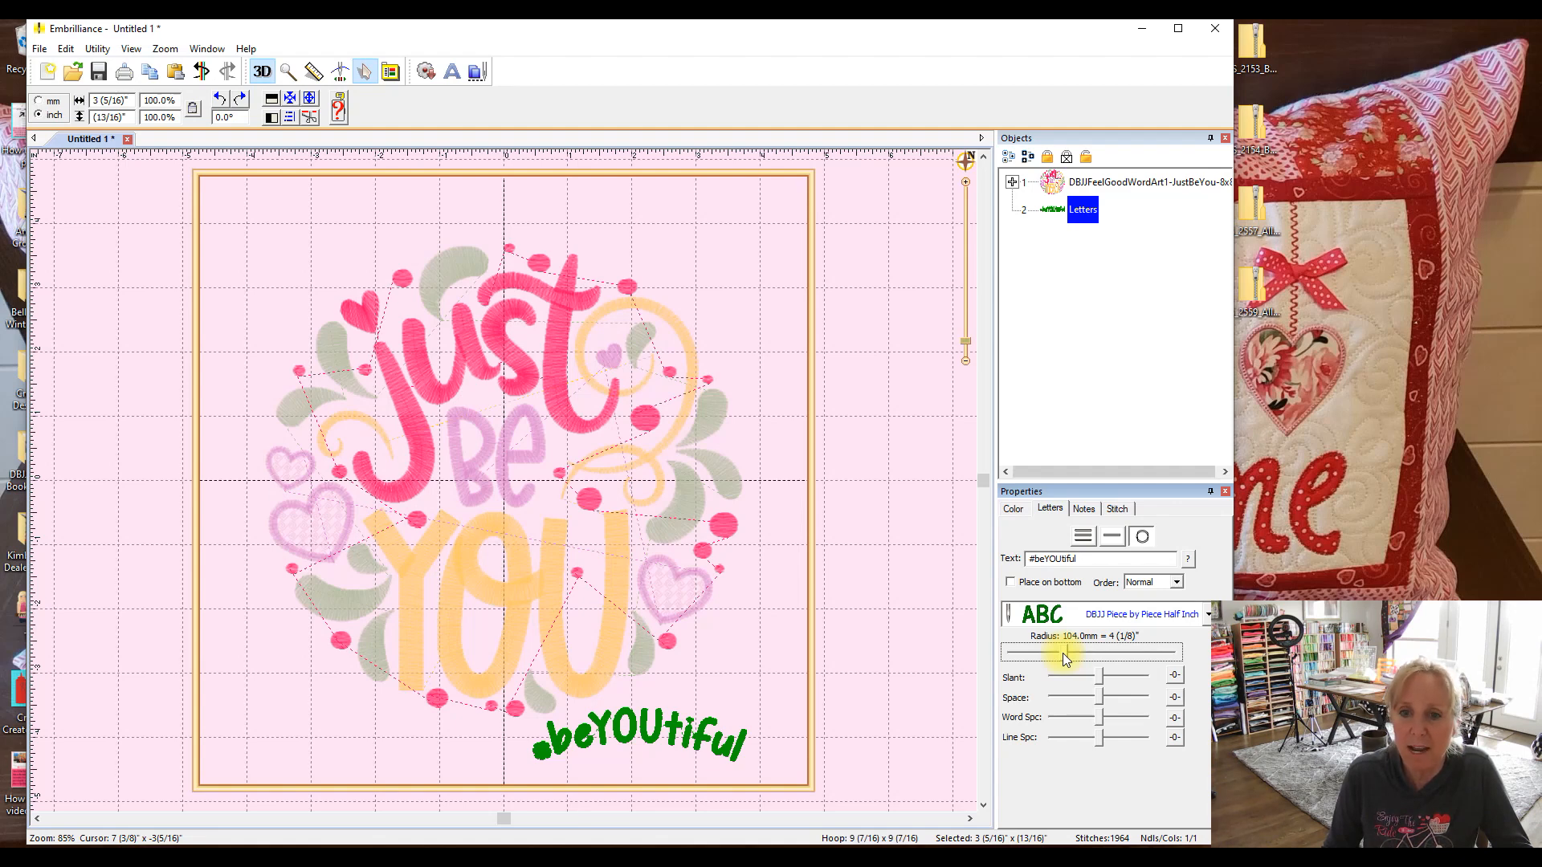
left_click(1112, 537)
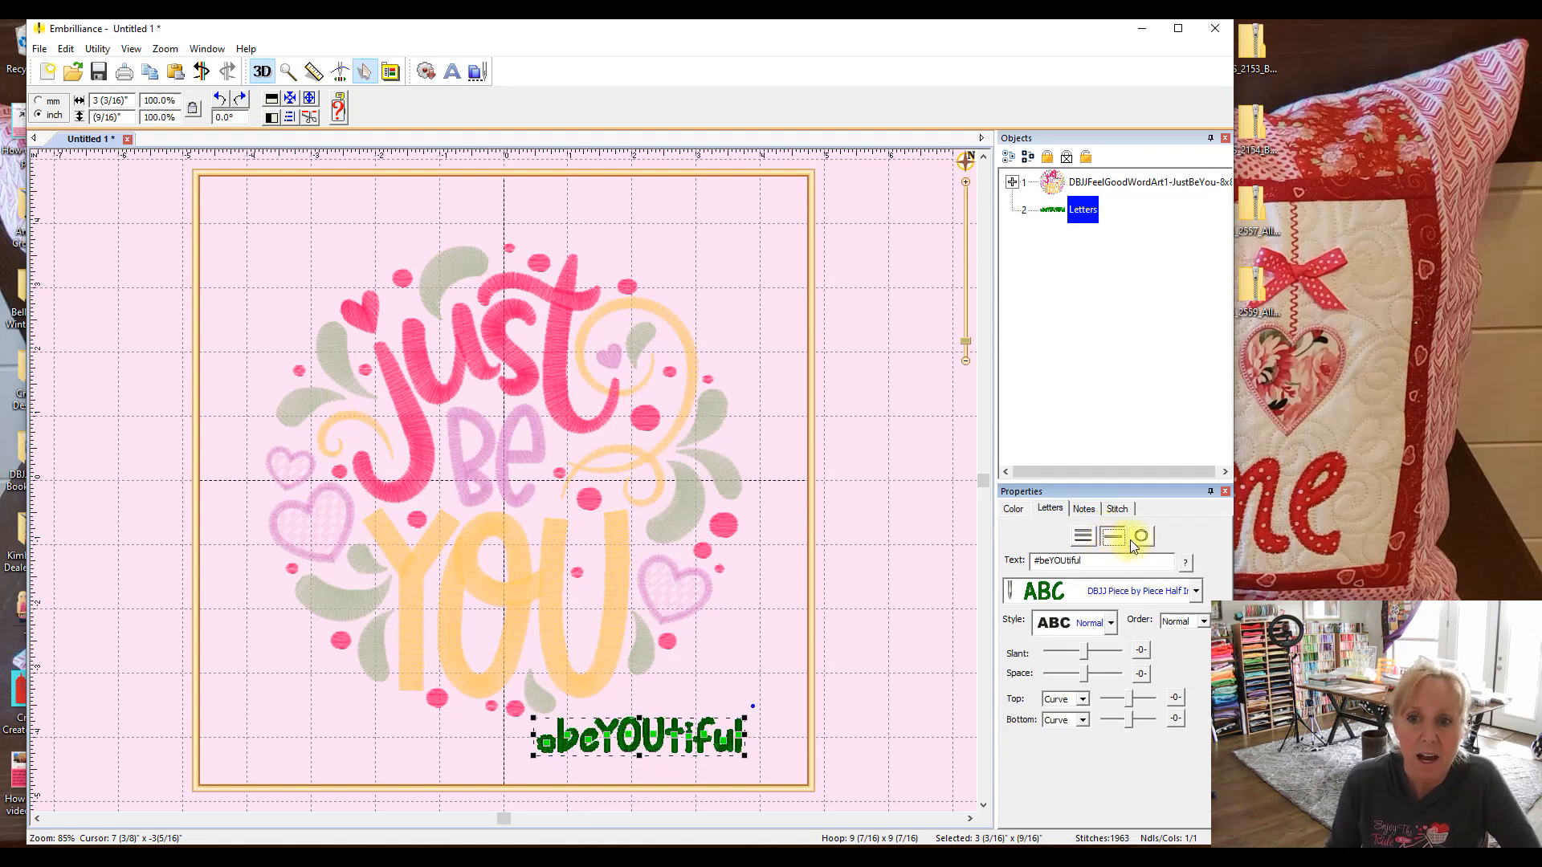
left_click(1141, 537)
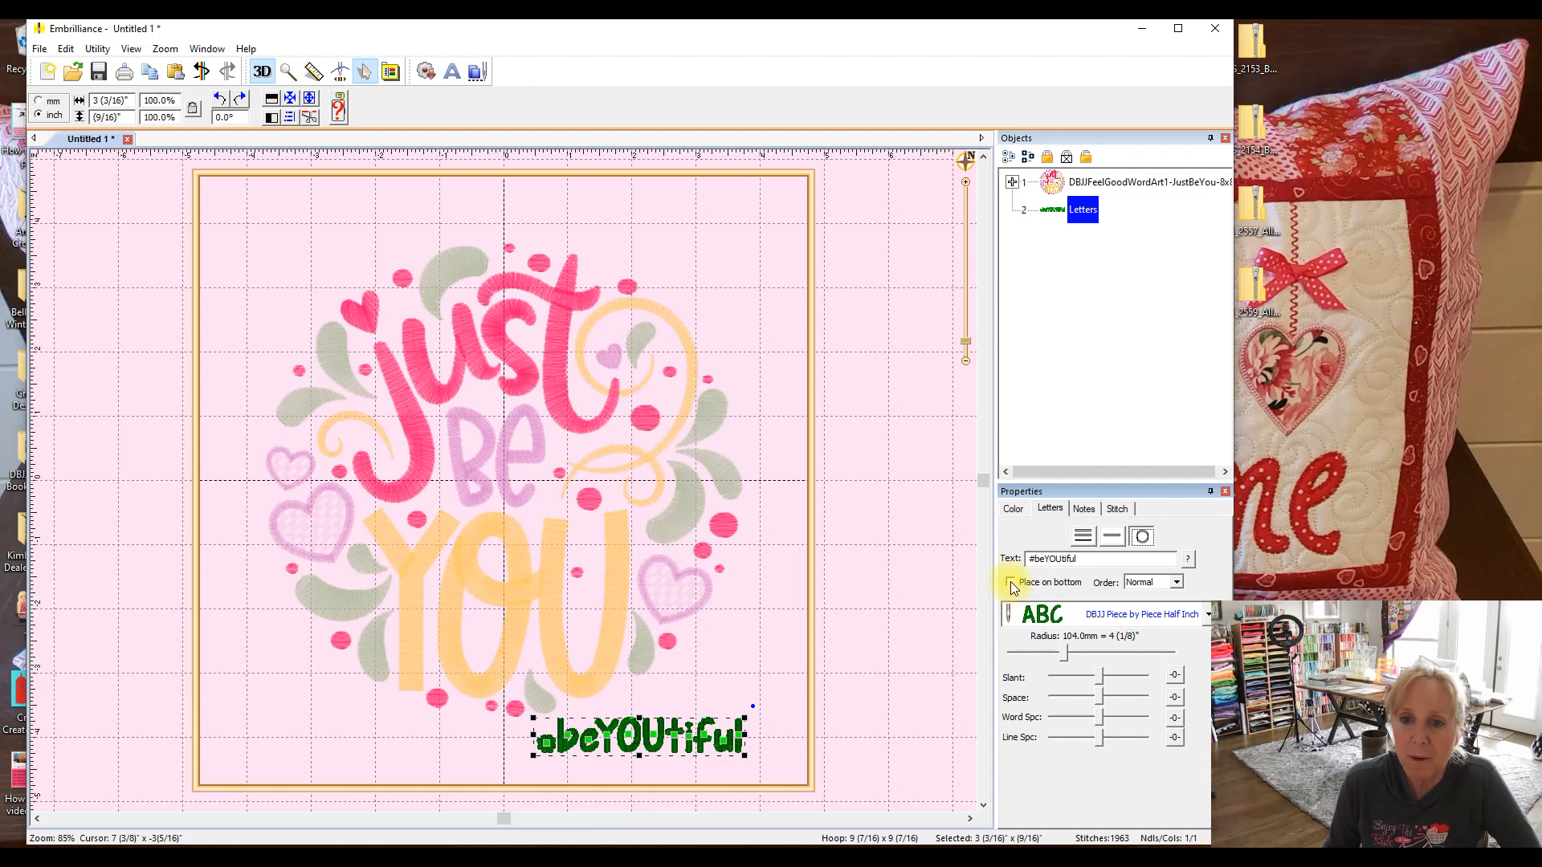
left_click(1010, 583)
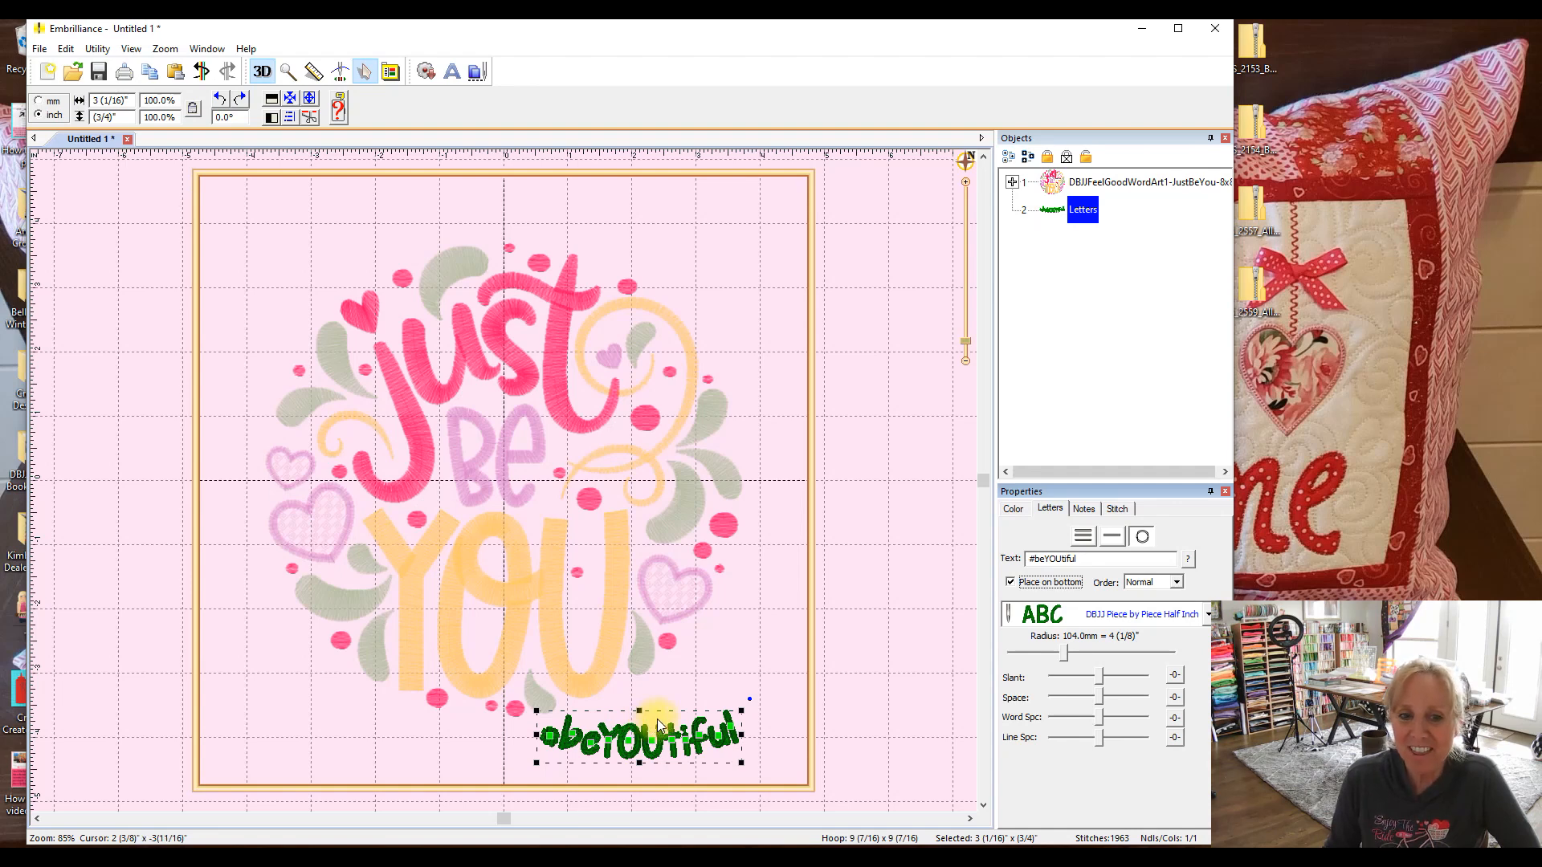
Move the curved lettering up below the U and the lower-right heart, rotating it about 26.5° and scaling it to about 134%
left_click_drag(647, 728, 657, 697)
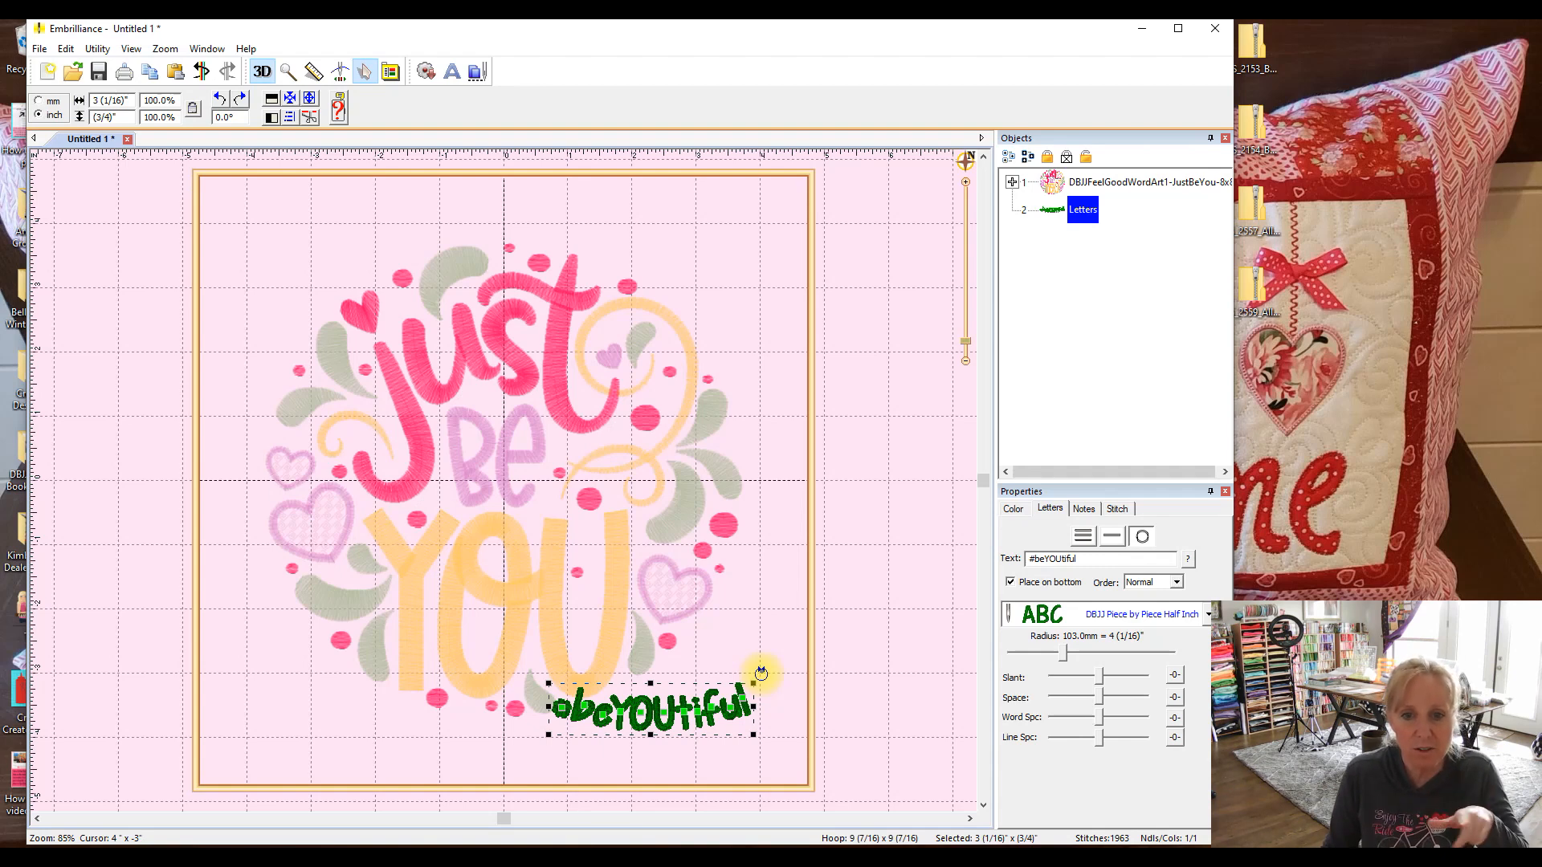
left_click_drag(760, 671, 742, 621)
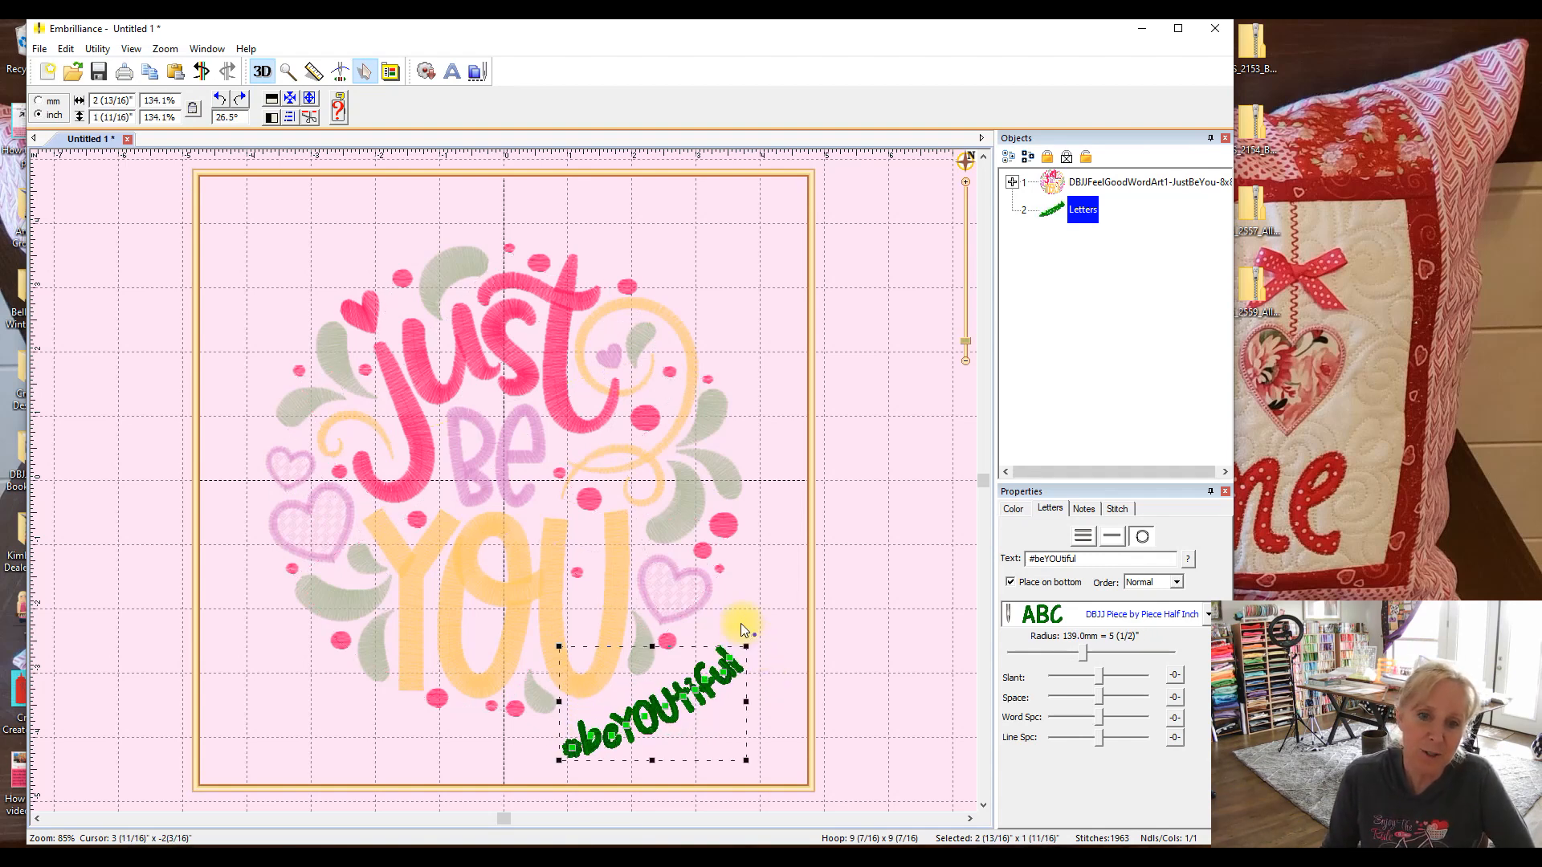
left_click_drag(657, 713, 654, 692)
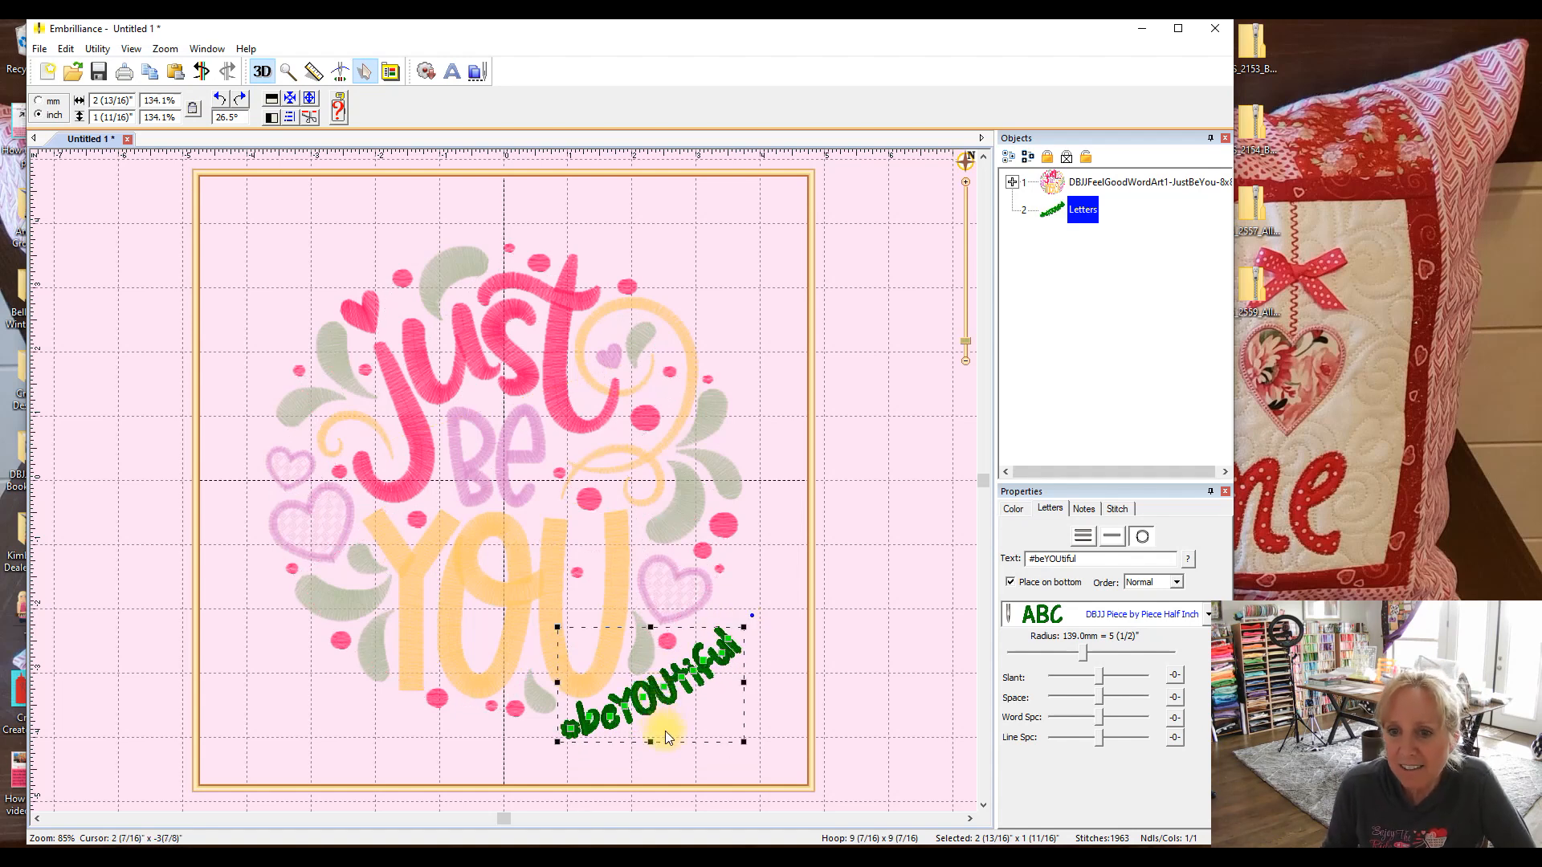
Tighten the lettering's circle radius to about 71 mm and slightly widen the spacing between its letters
left_click_drag(1084, 653, 1047, 655)
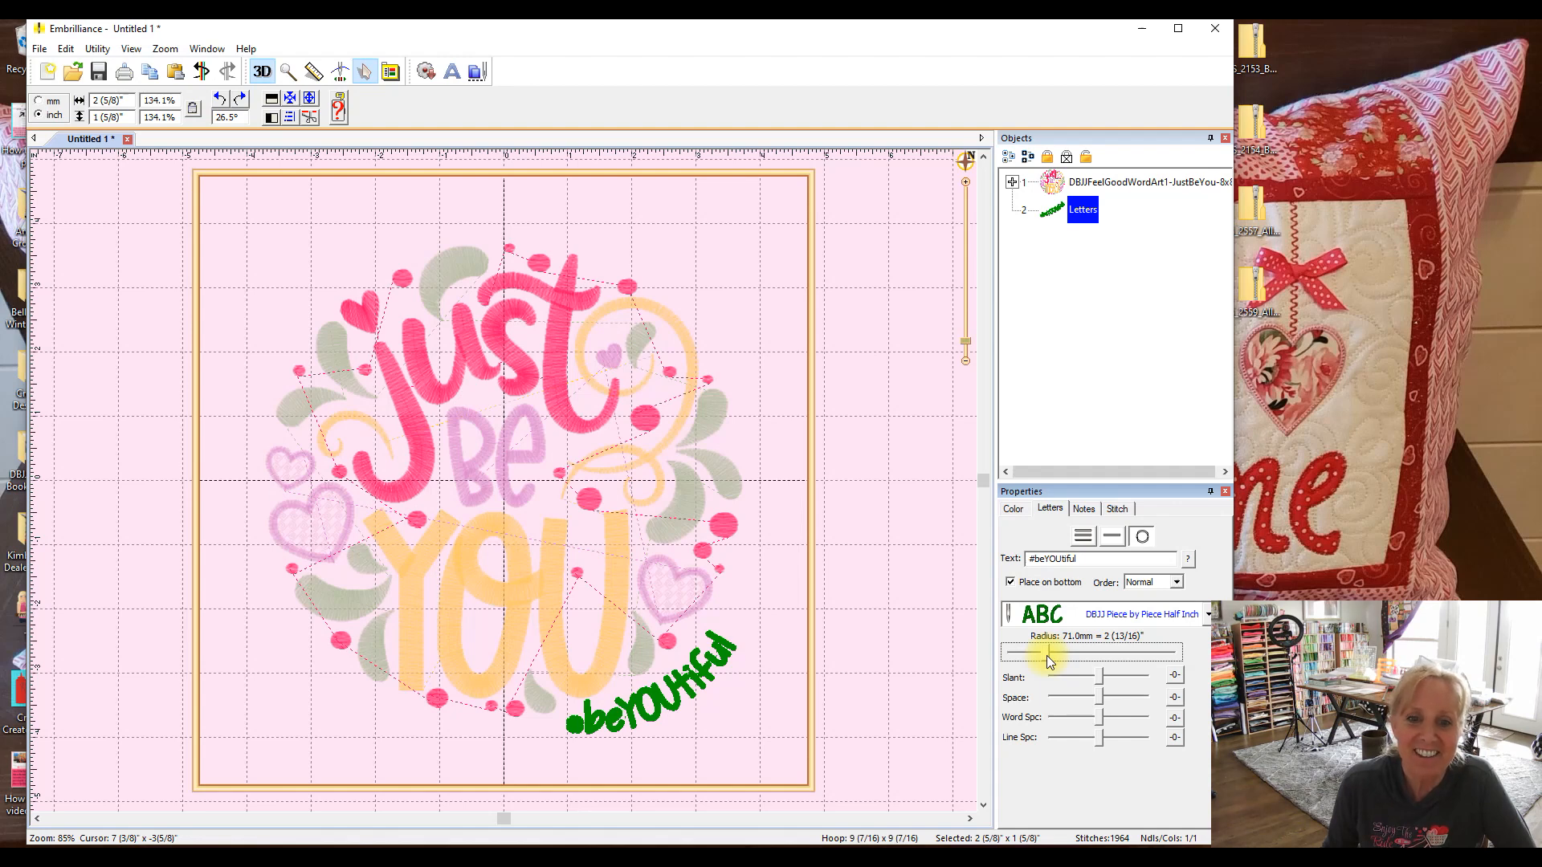
left_click_drag(1047, 655, 1047, 659)
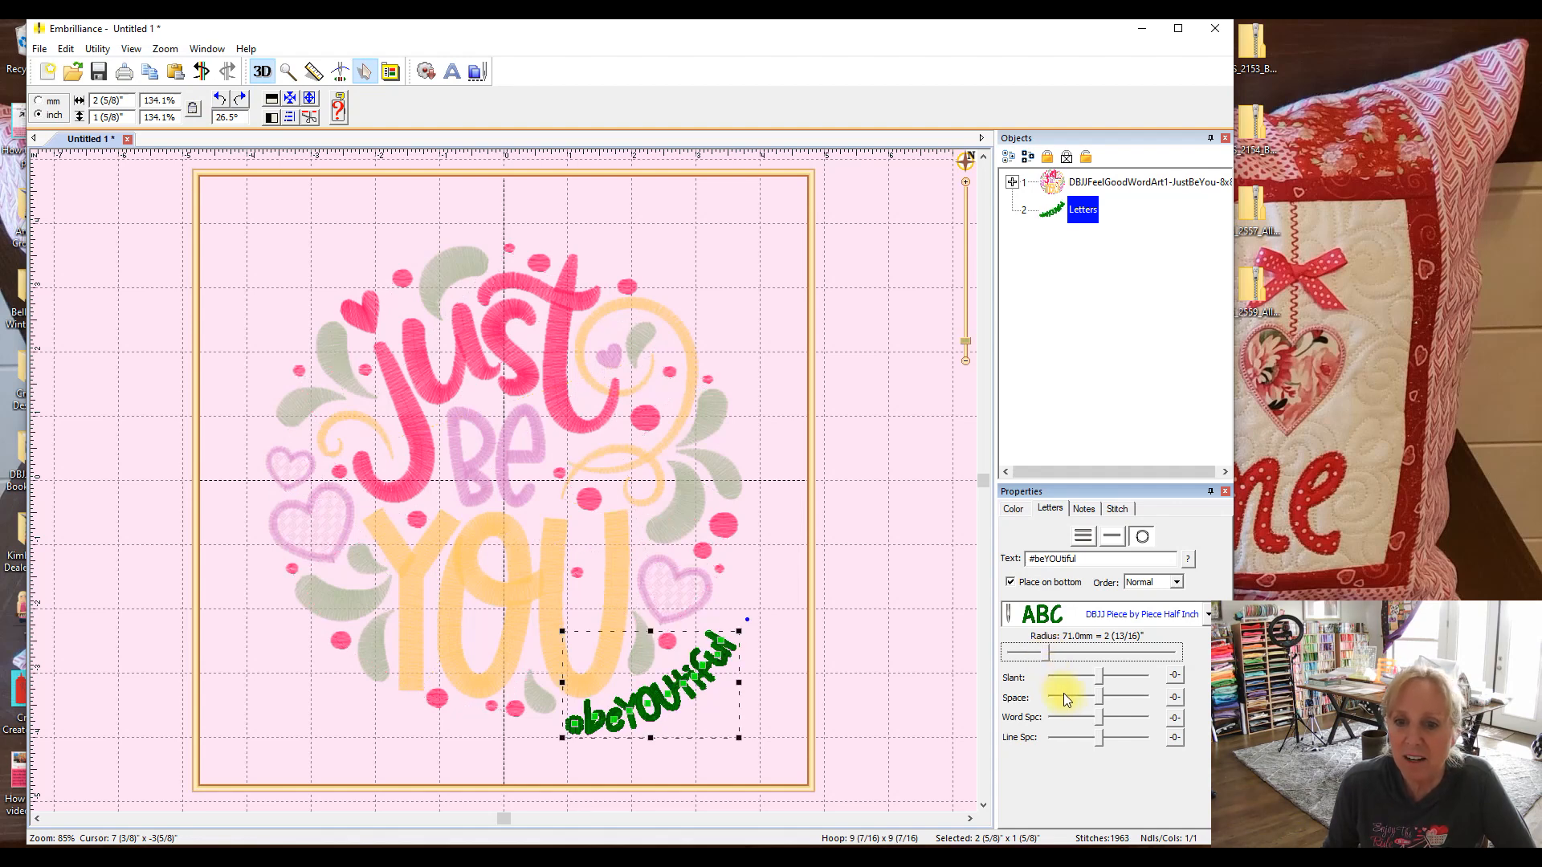
left_click(1099, 697)
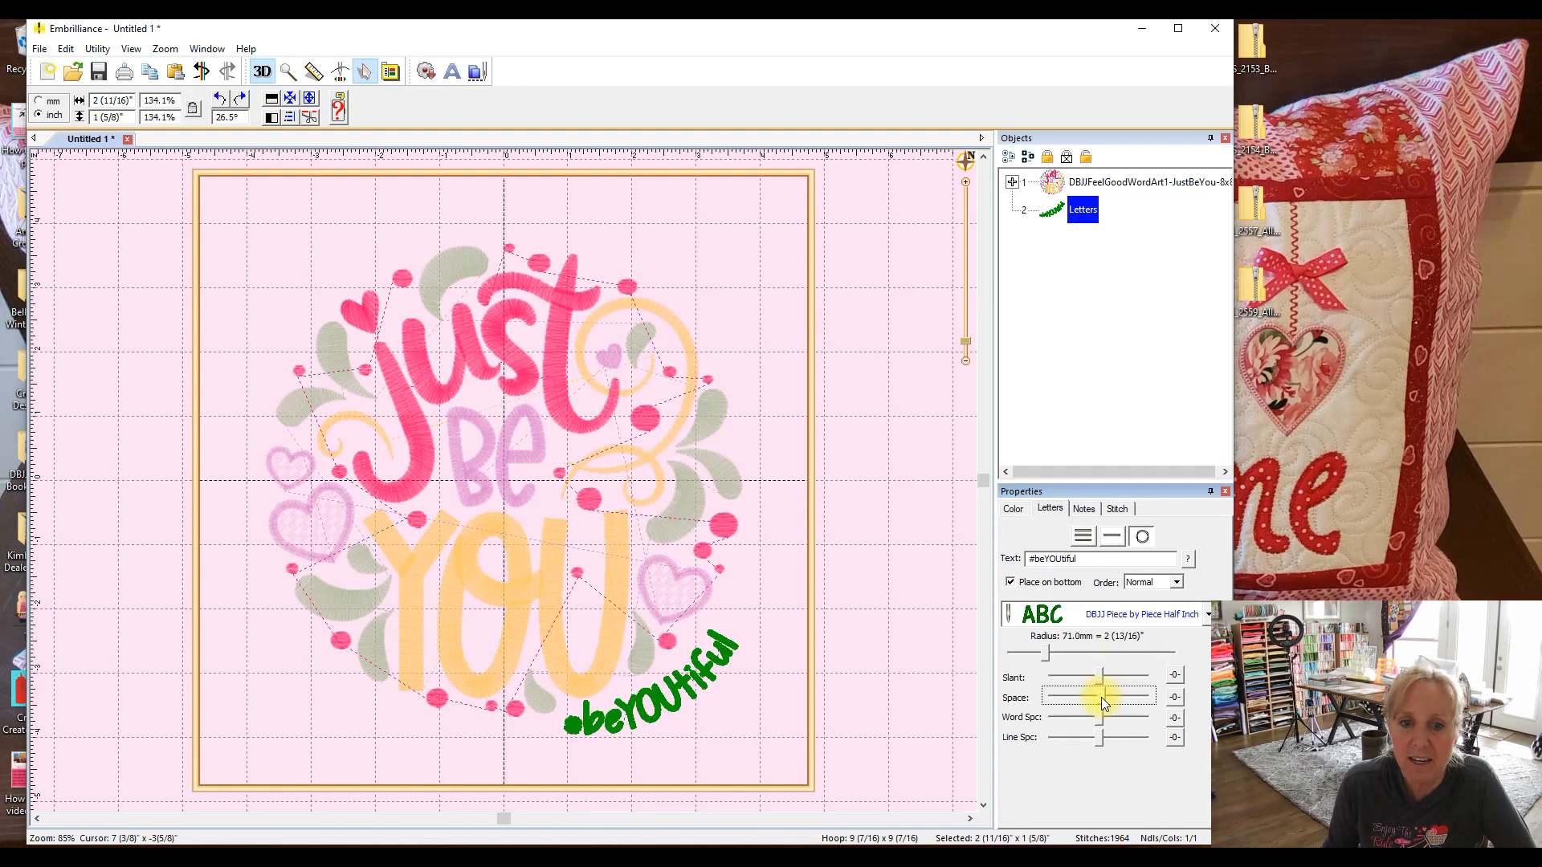
left_click_drag(1105, 697, 1110, 696)
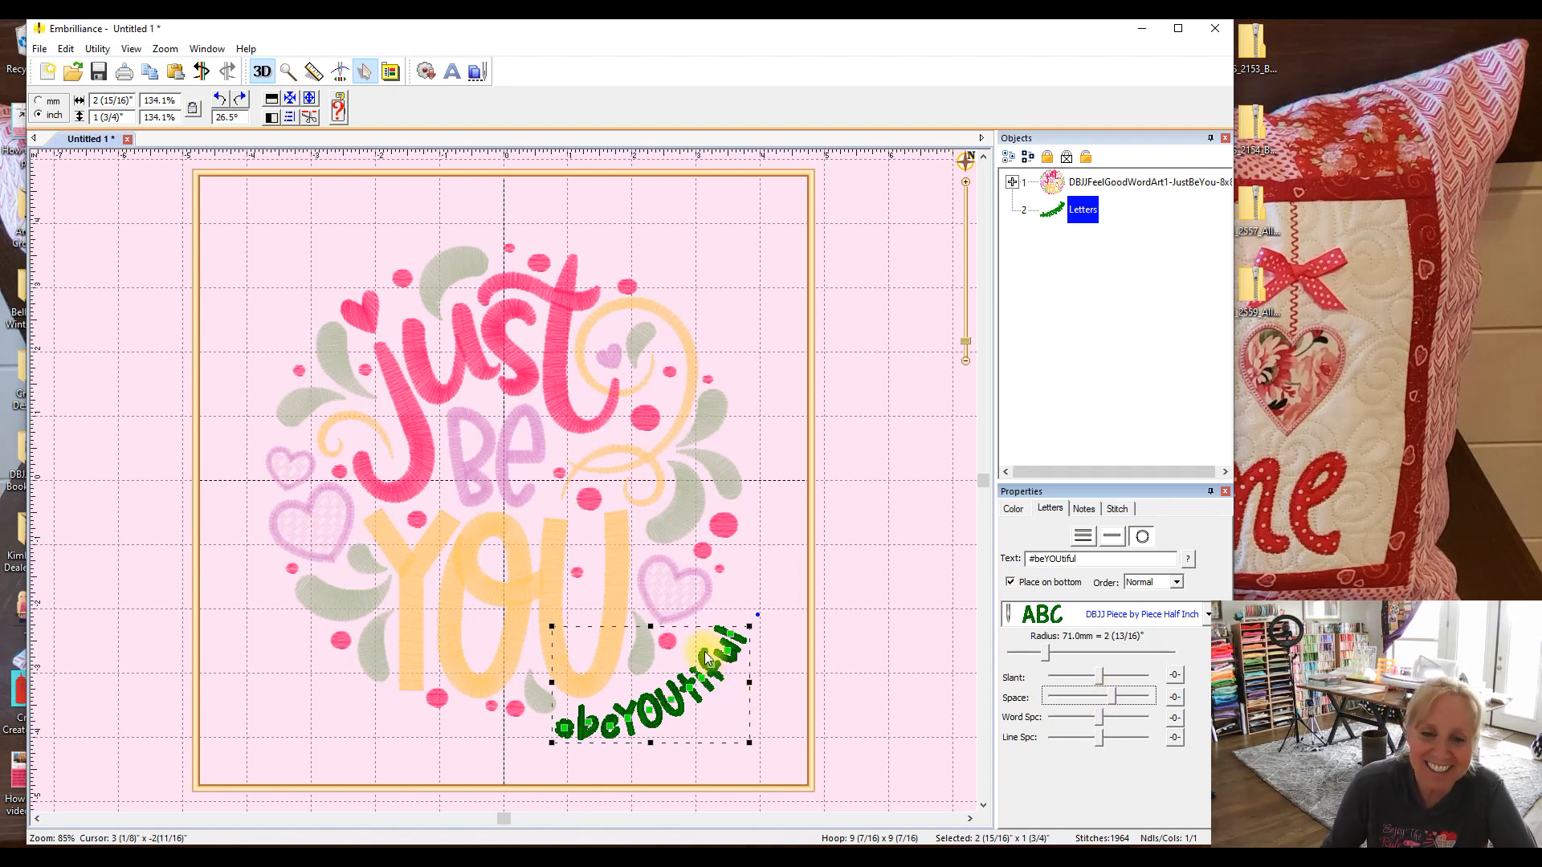
Nudge the lettering closer to the lower-right edge of the design, rotate it to about 31.3°, and deselect it
left_click_drag(704, 652, 705, 643)
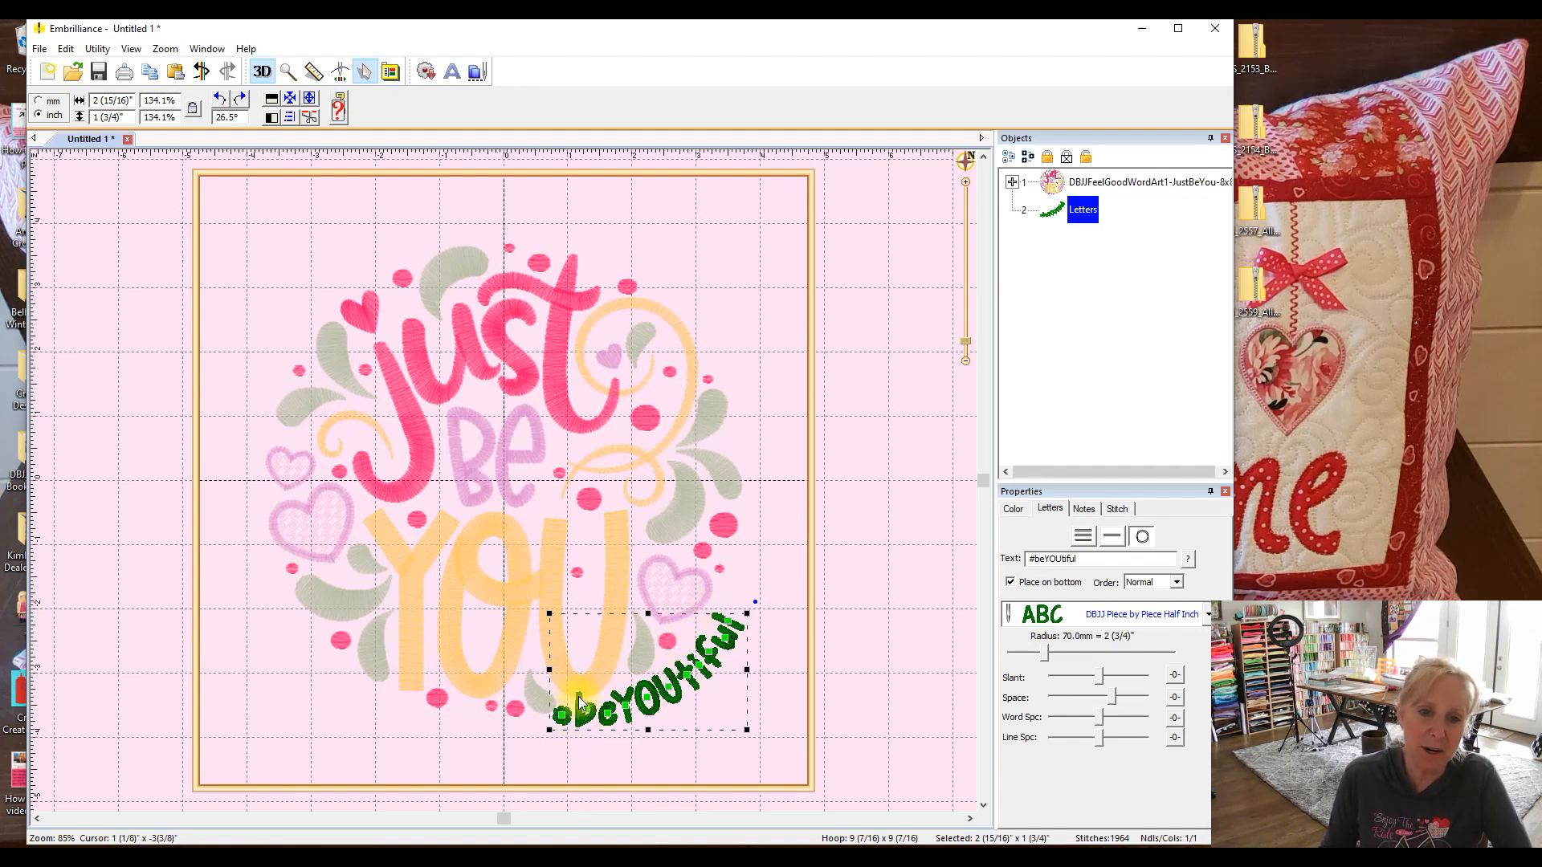
left_click_drag(758, 605, 755, 595)
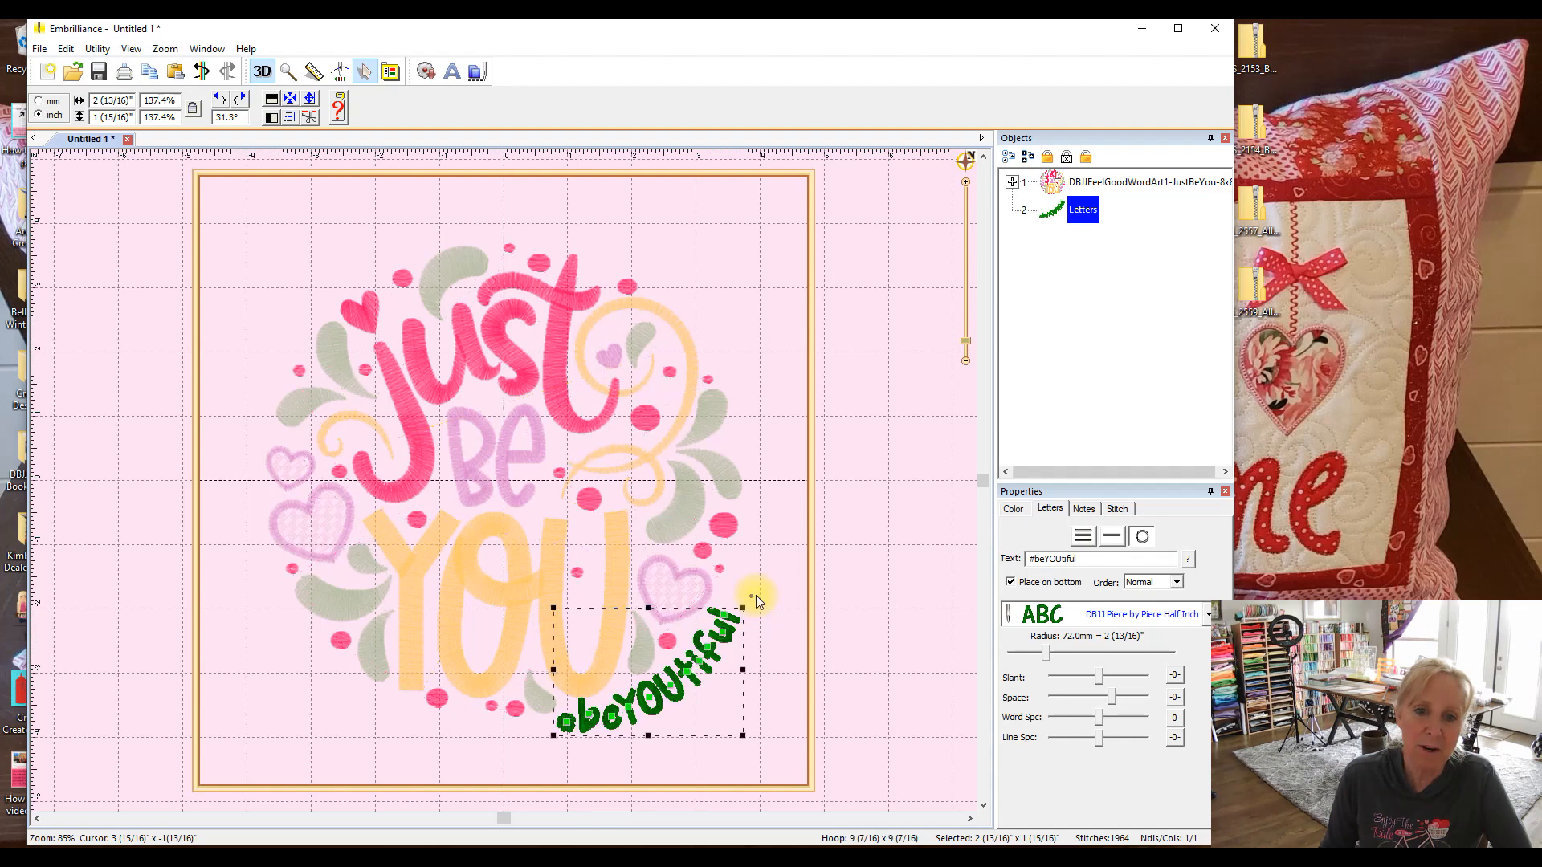
left_click(879, 759)
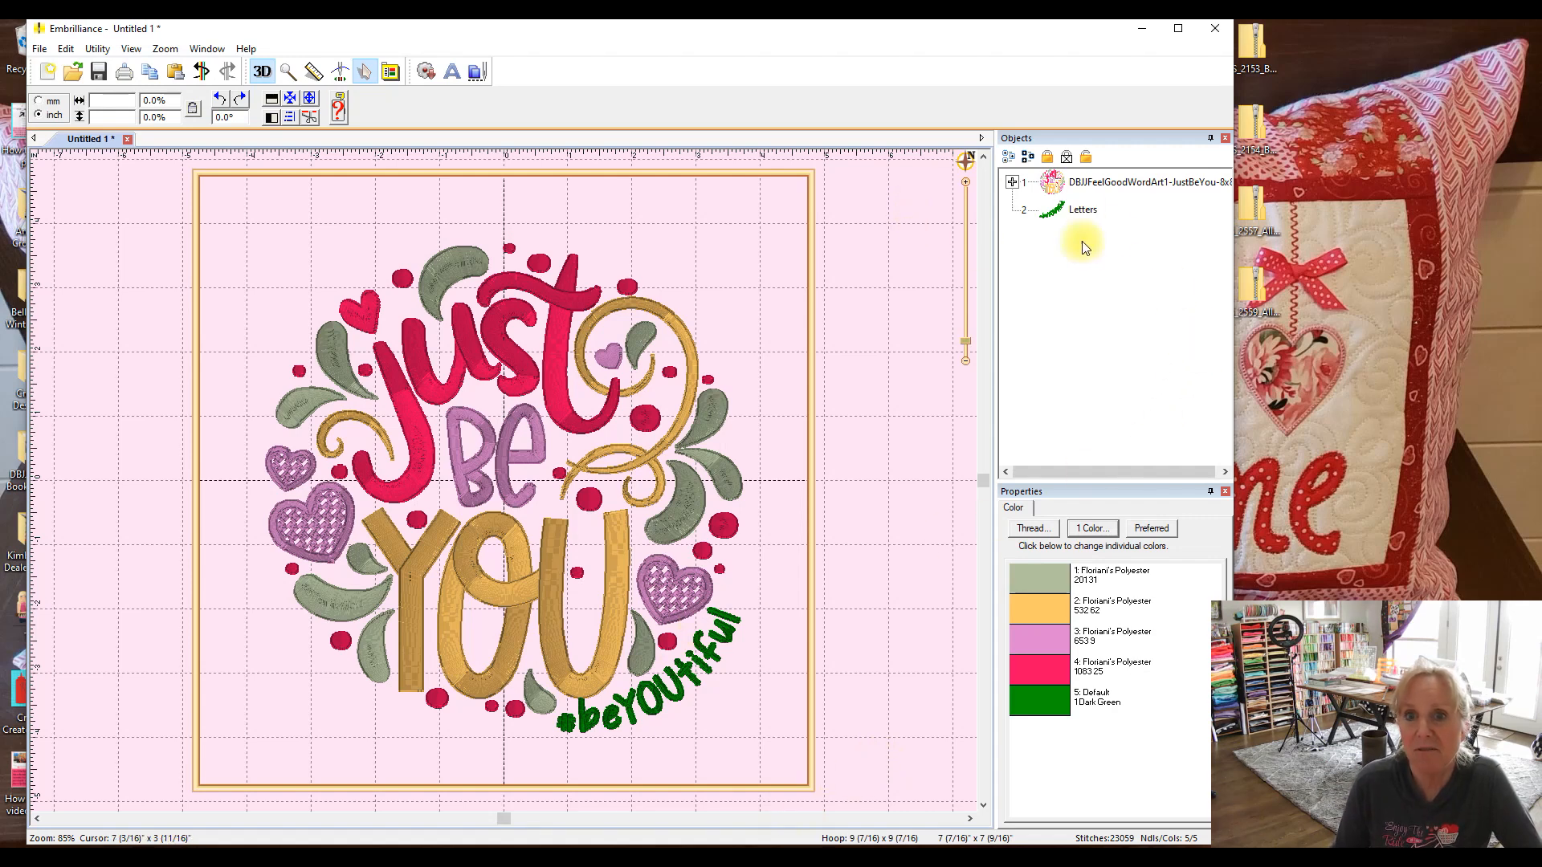
Select the #beYOUtiful lettering and check which characters and sizes its DBJJ Piece by Piece Half Inch font supports
left_click(1068, 213)
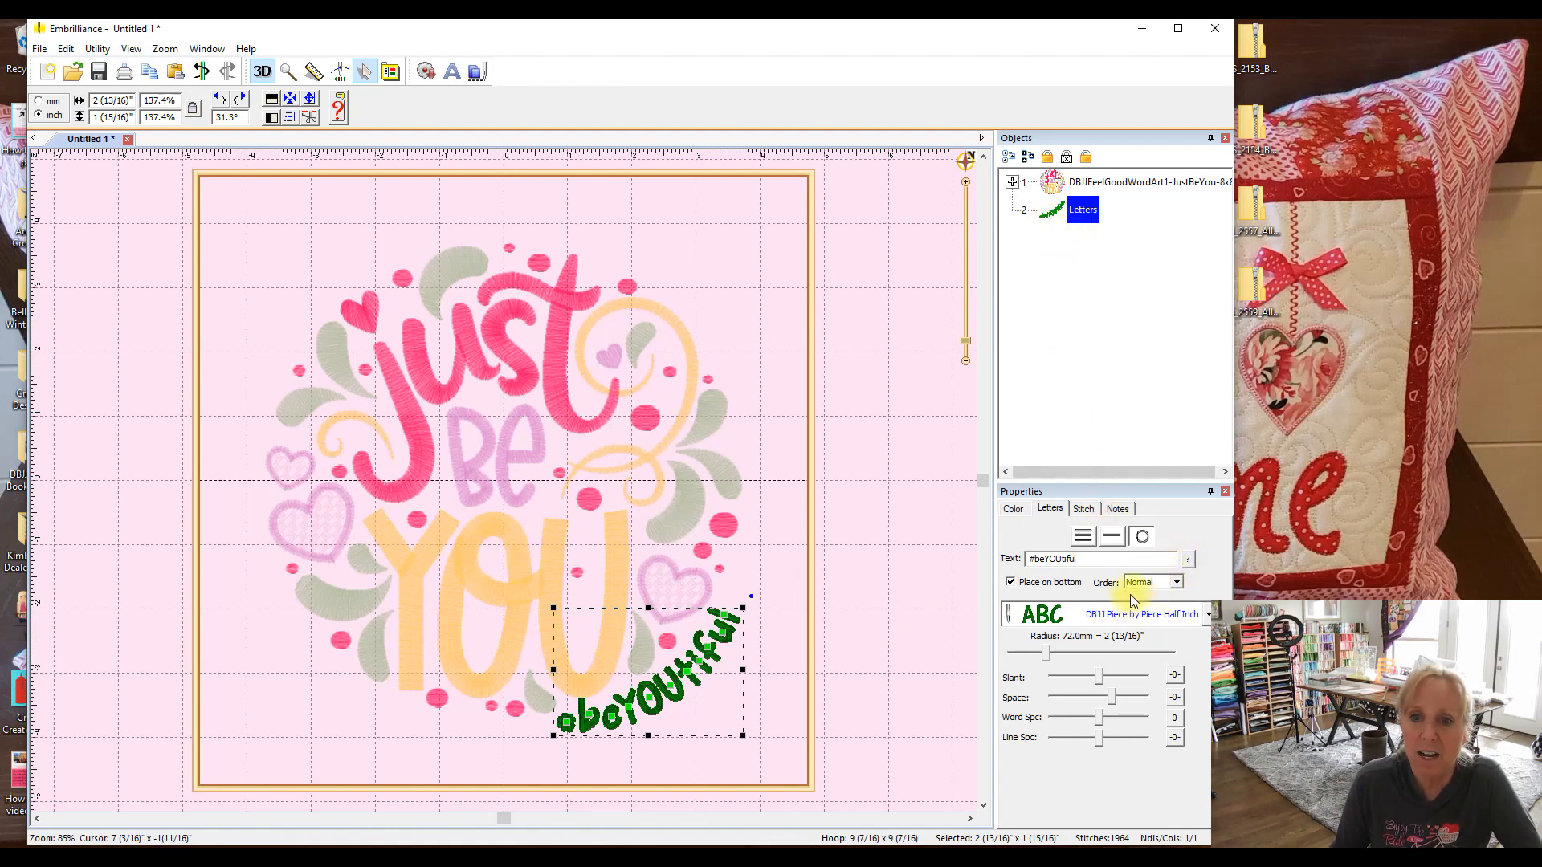
left_click(1101, 560)
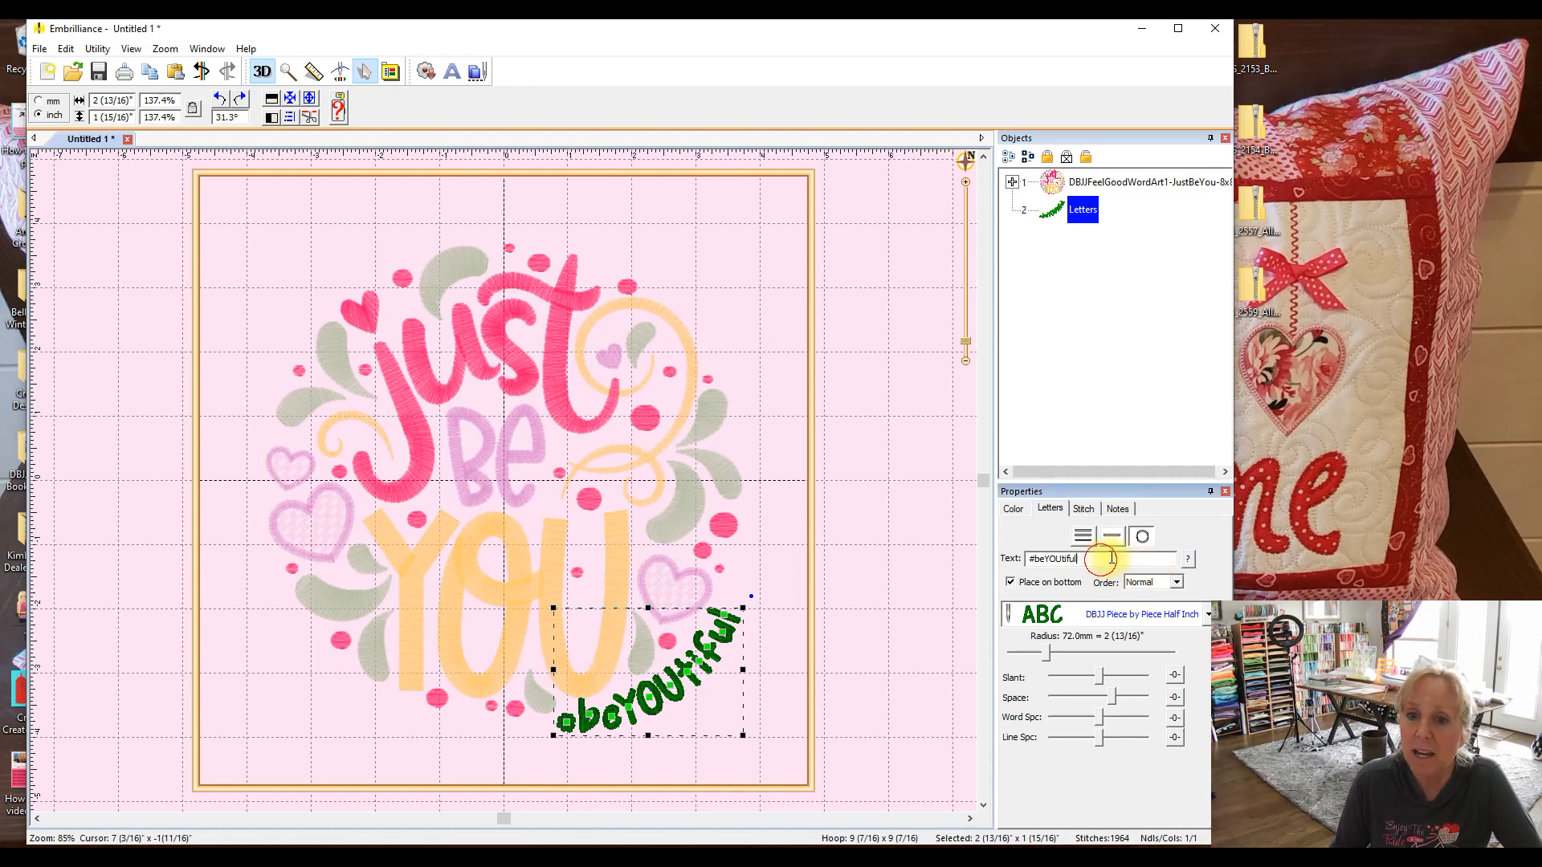
left_click(1188, 560)
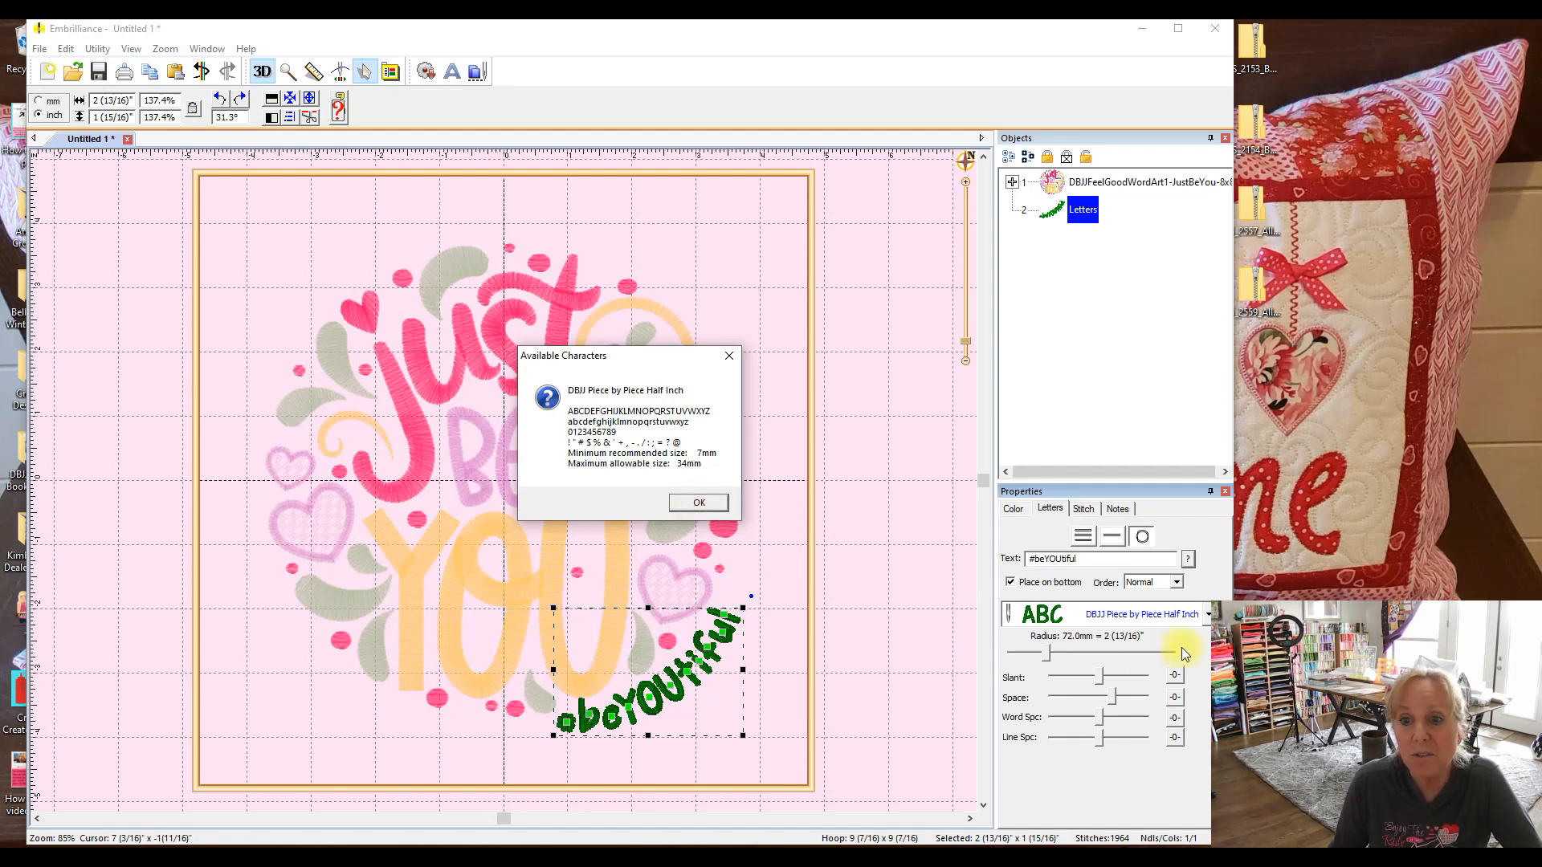
left_click(689, 503)
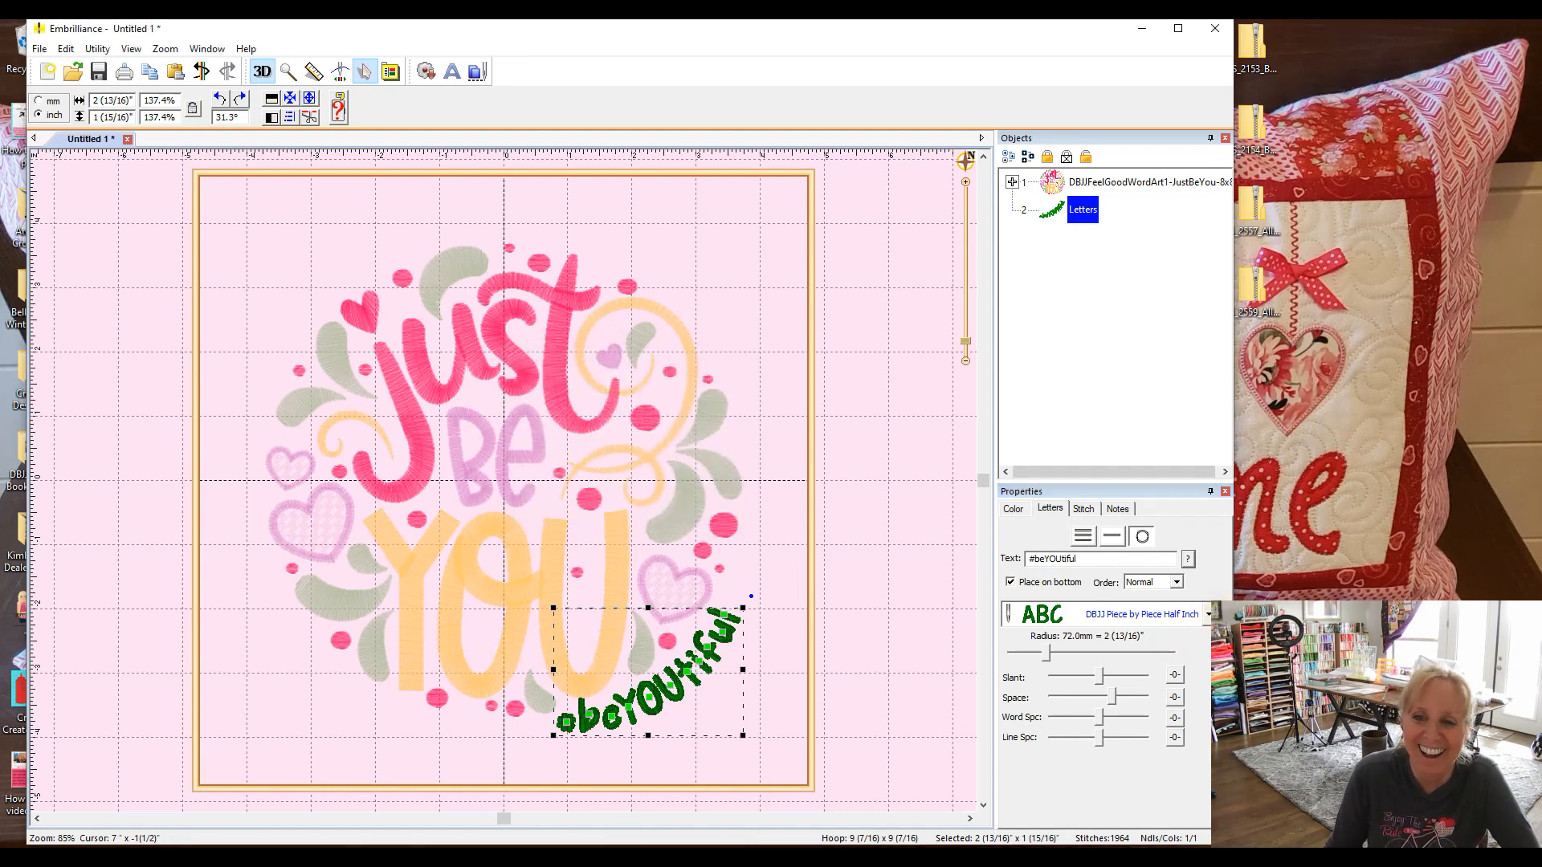
Try the Block Condensed font on the #beYOUtiful lettering, and switch it back to DBJJ Piece by Piece Half Inch
left_click(1208, 615)
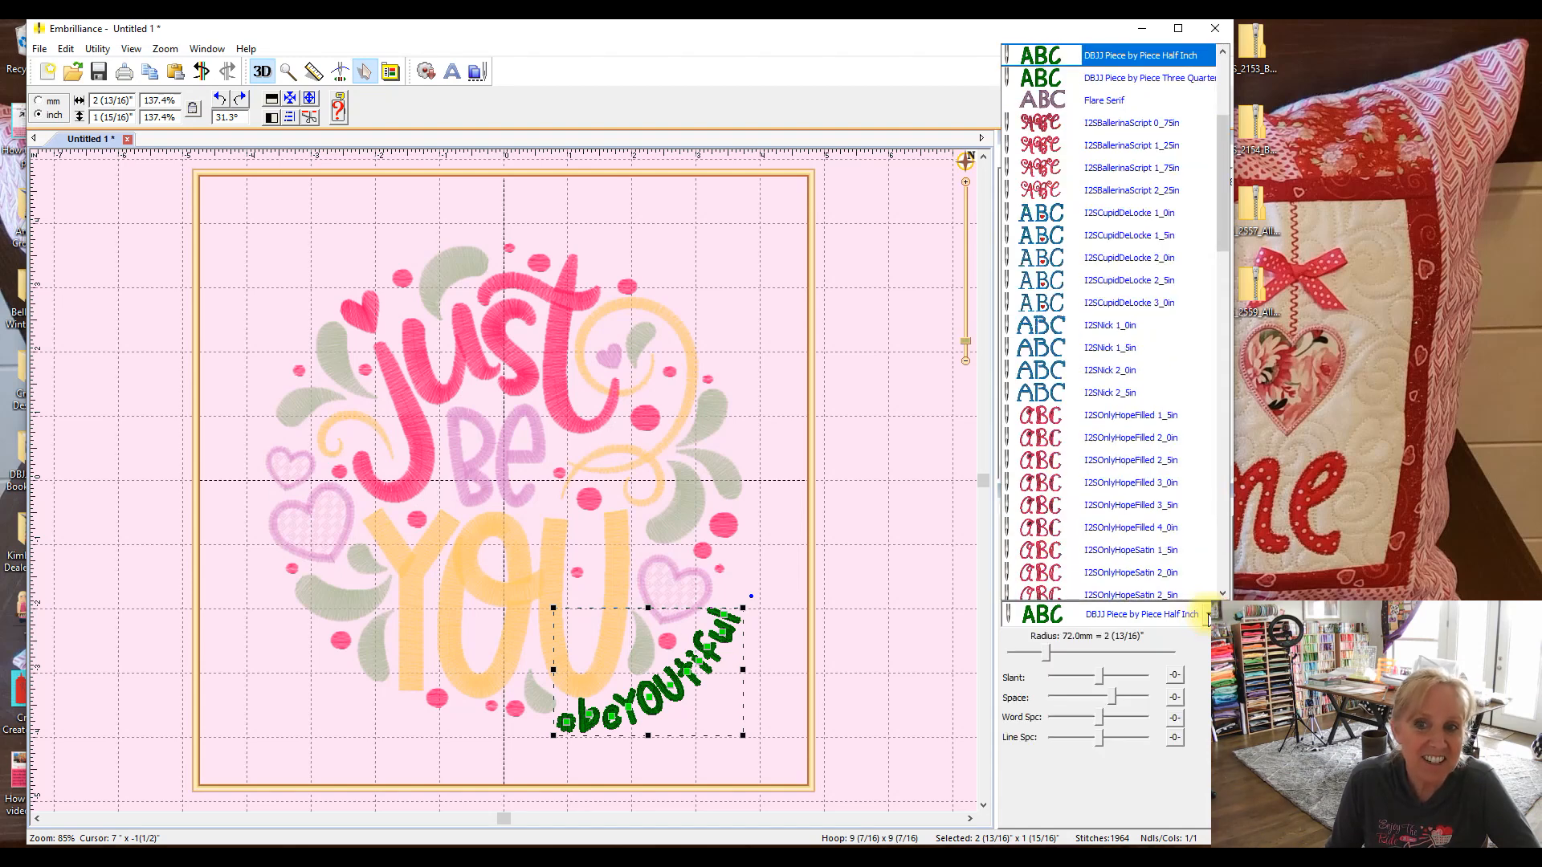
scroll(1185, 233, "up", 4)
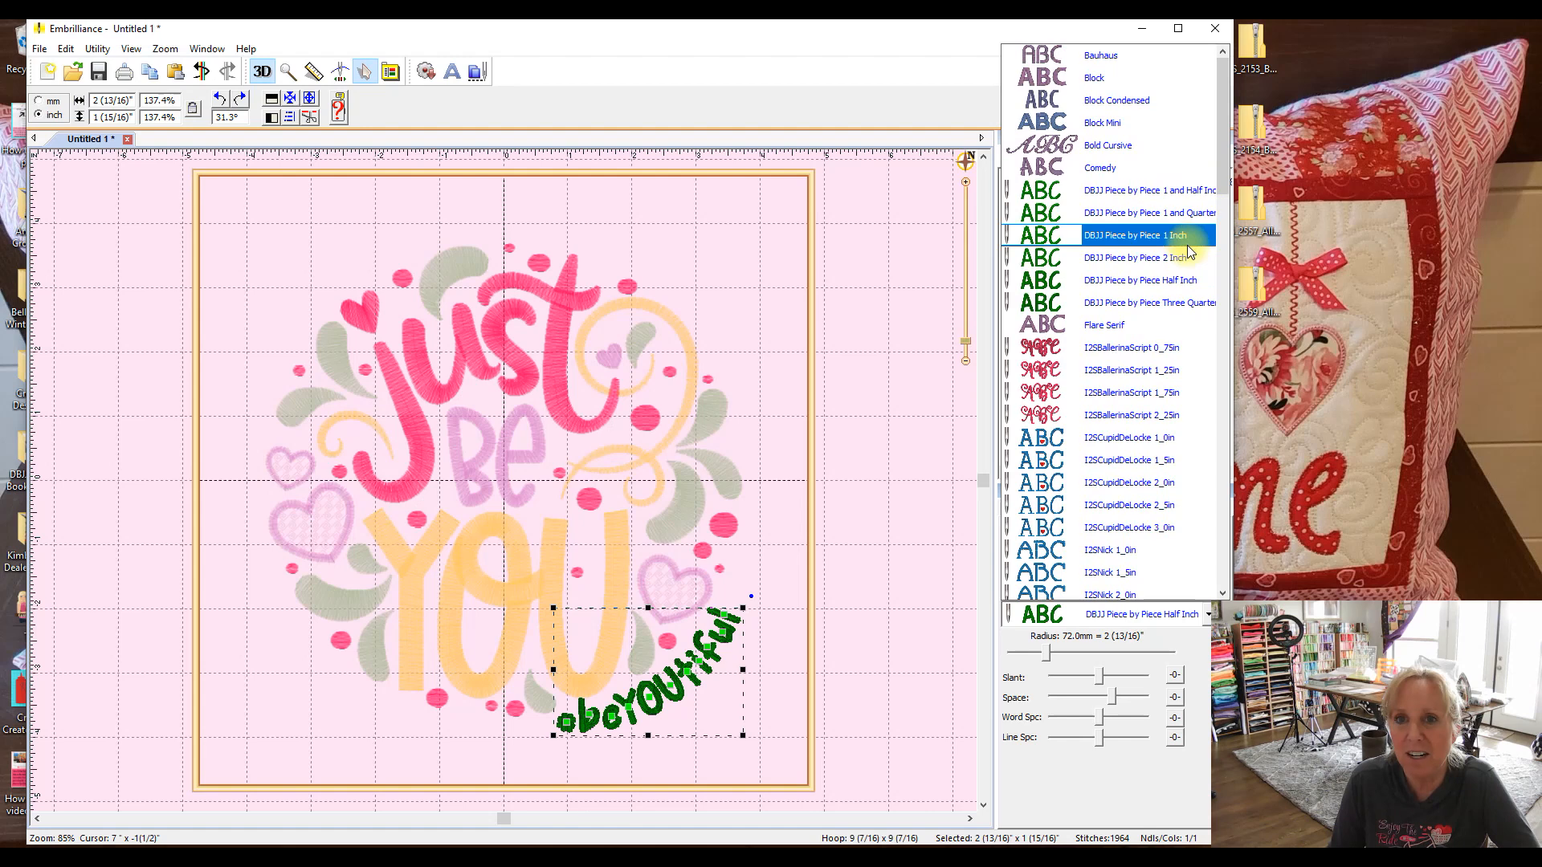
left_click(1120, 100)
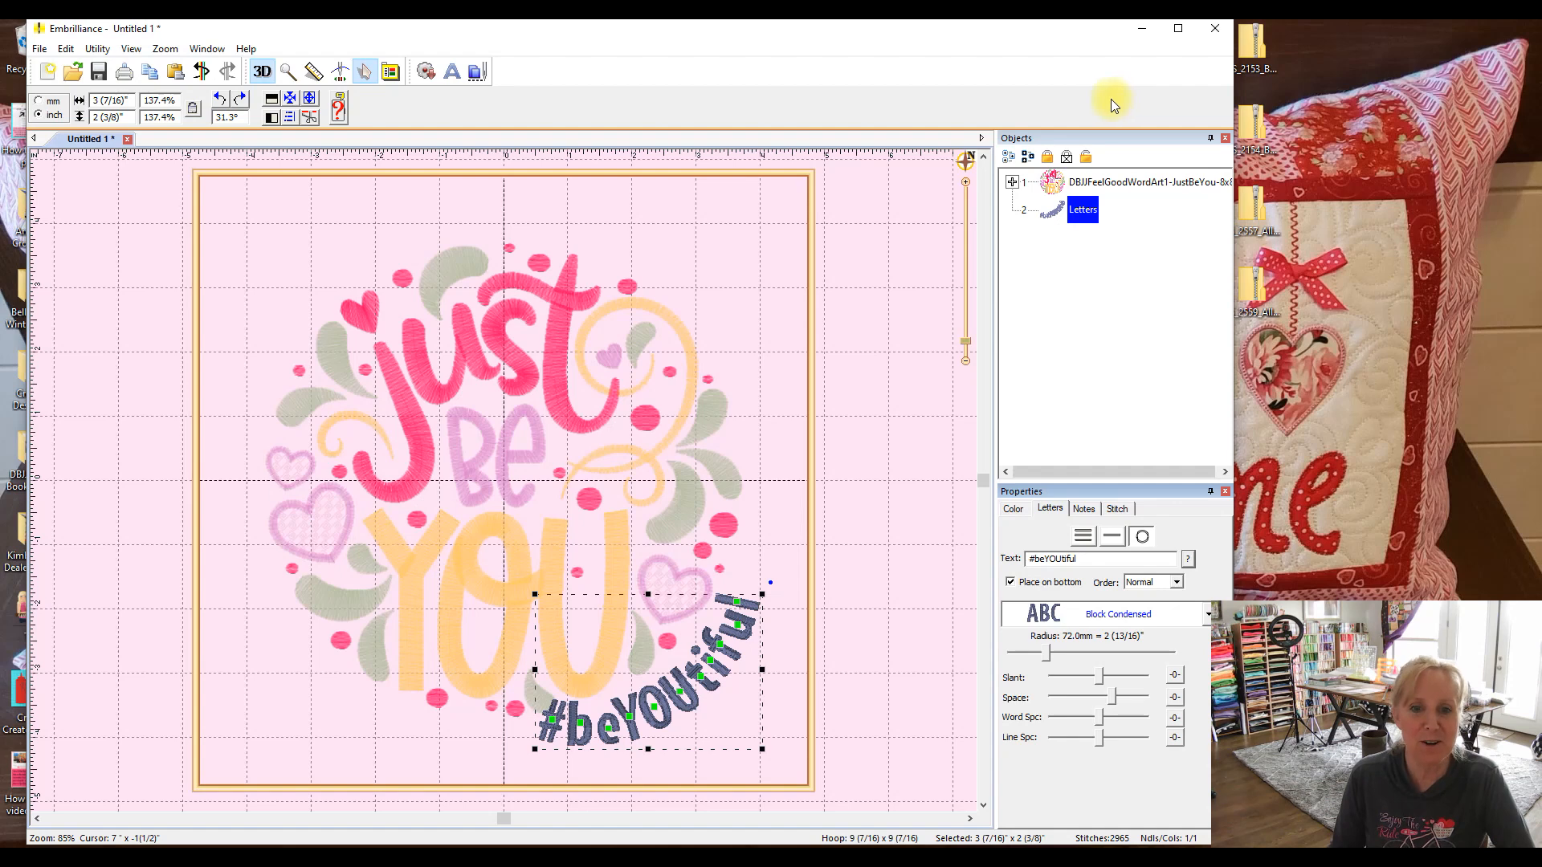
left_click(874, 557)
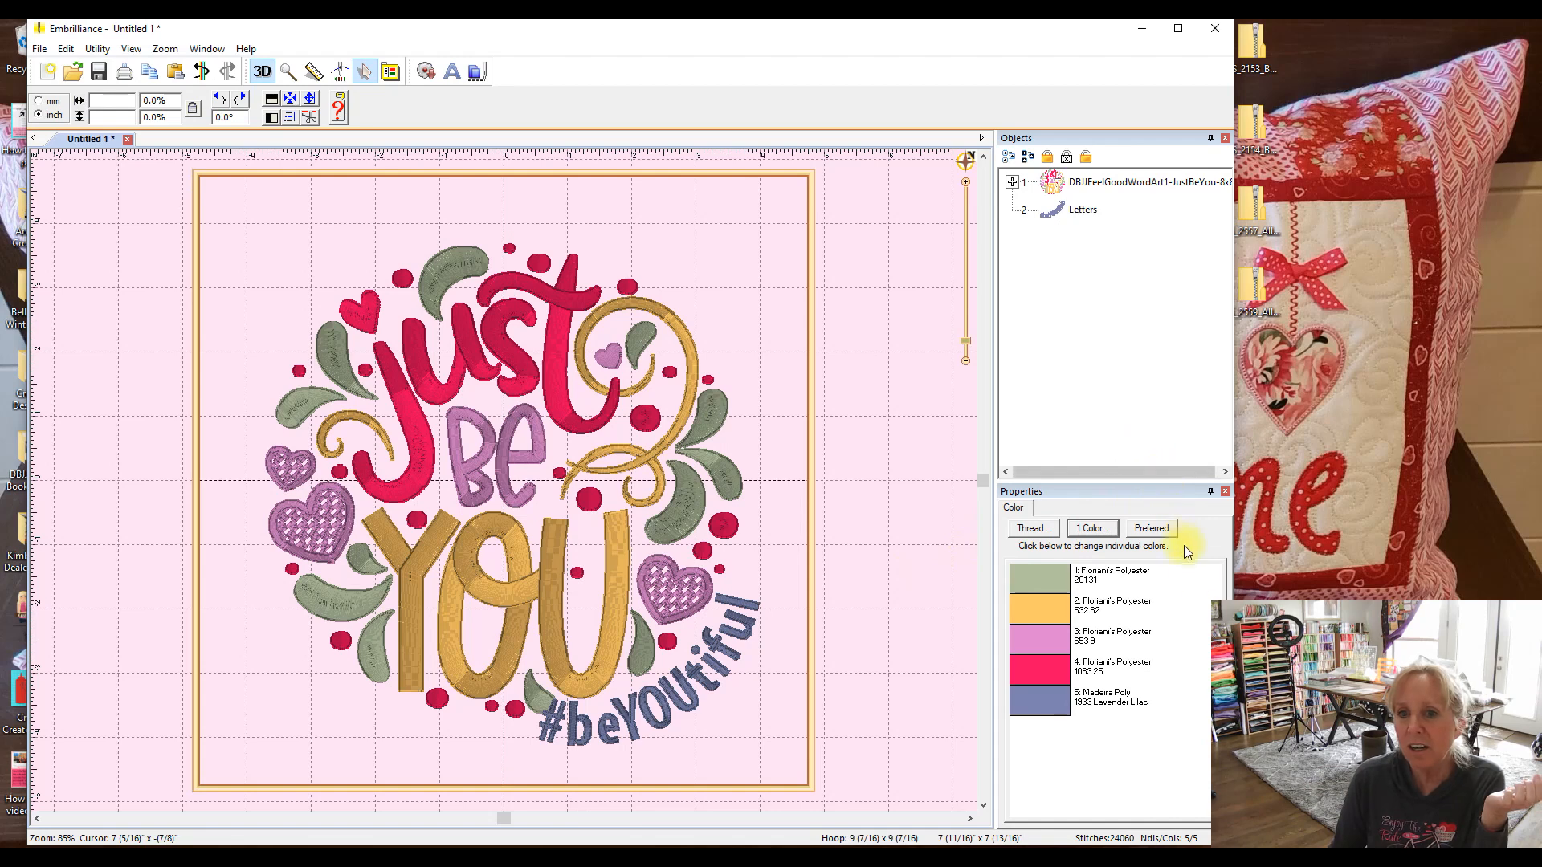
left_click(1082, 209)
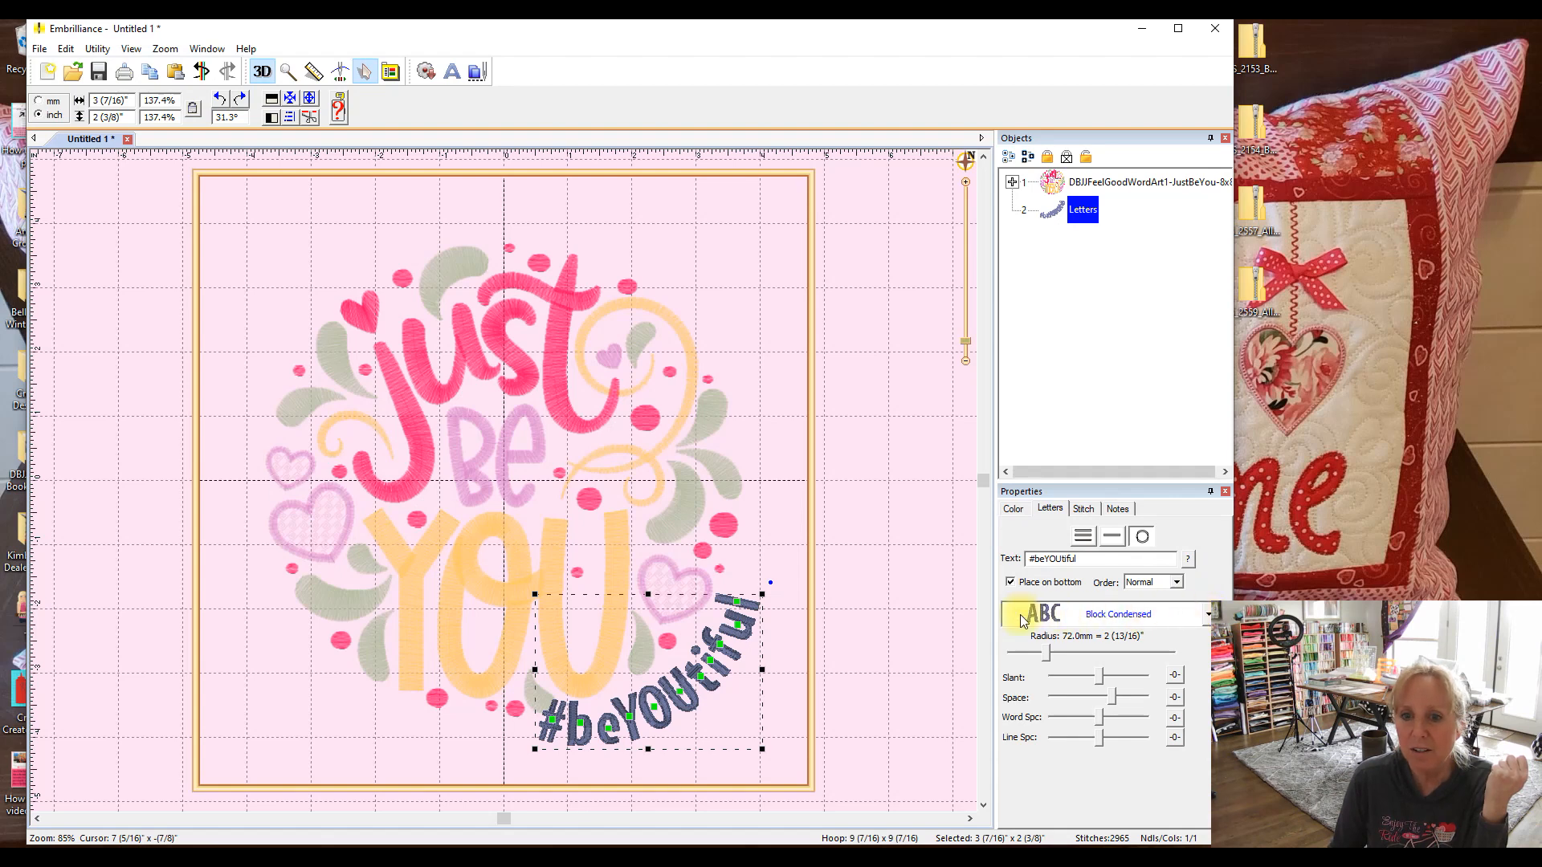
left_click(1208, 619)
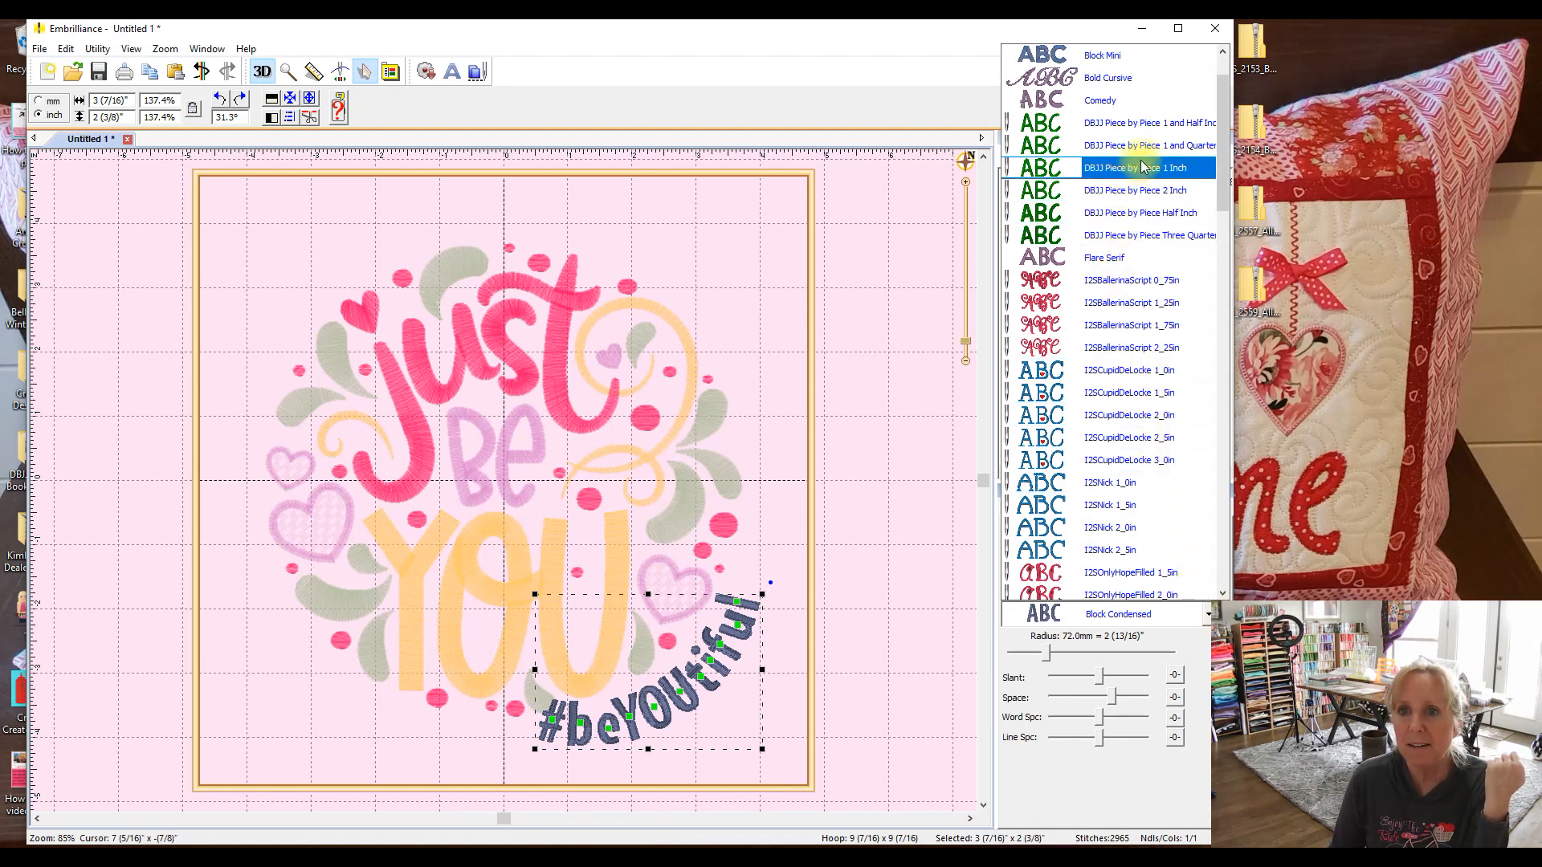
left_click(1125, 210)
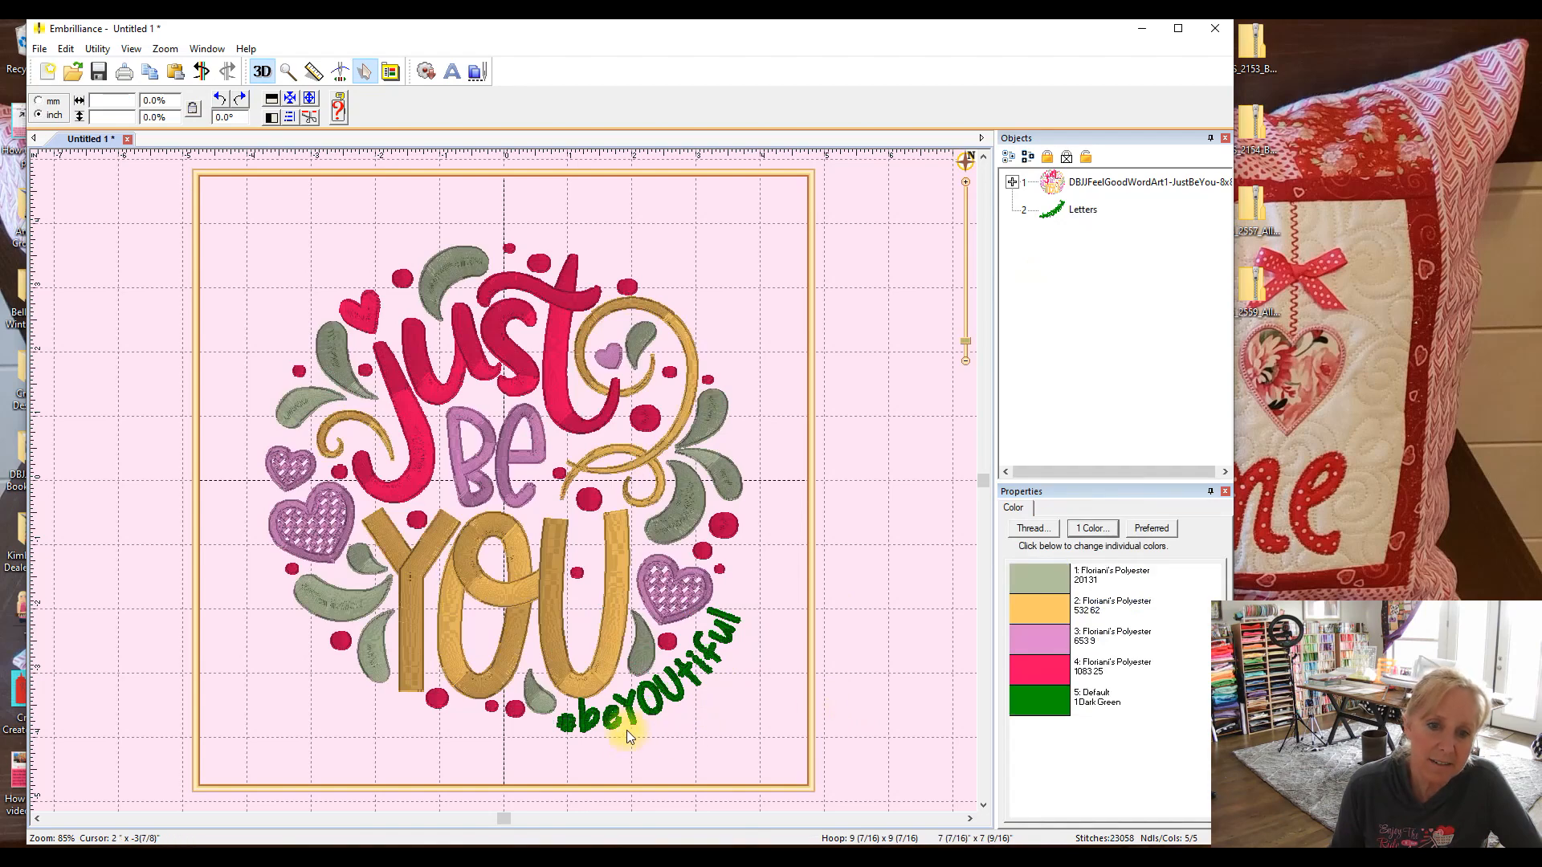
Inspect the #beYOUtiful lettering up close and change its font to Block Condensed
scroll(610, 716, "up", 2)
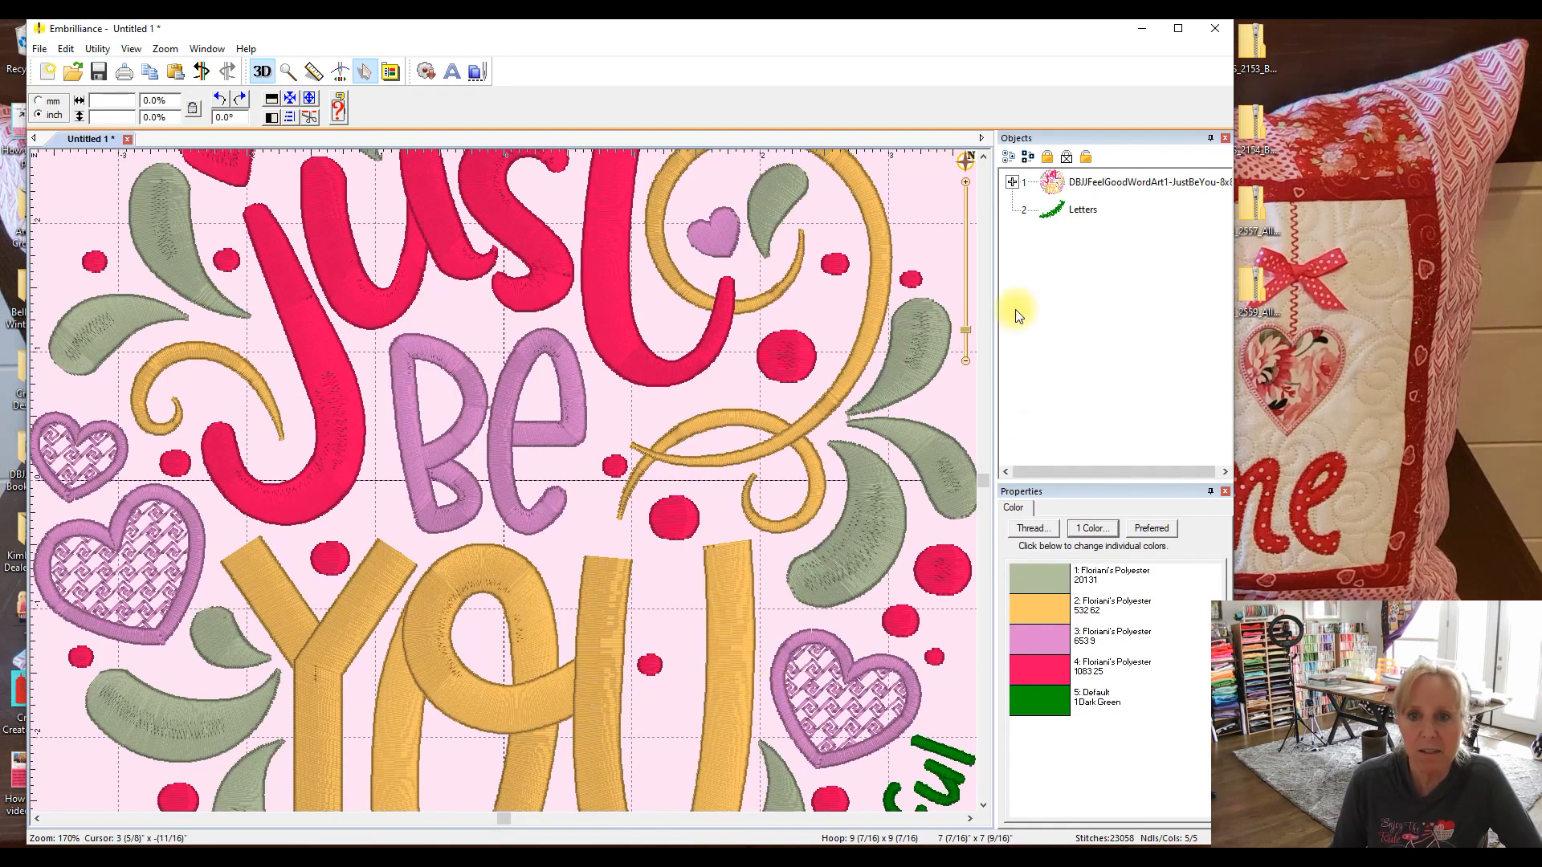
left_click_drag(985, 481, 986, 631)
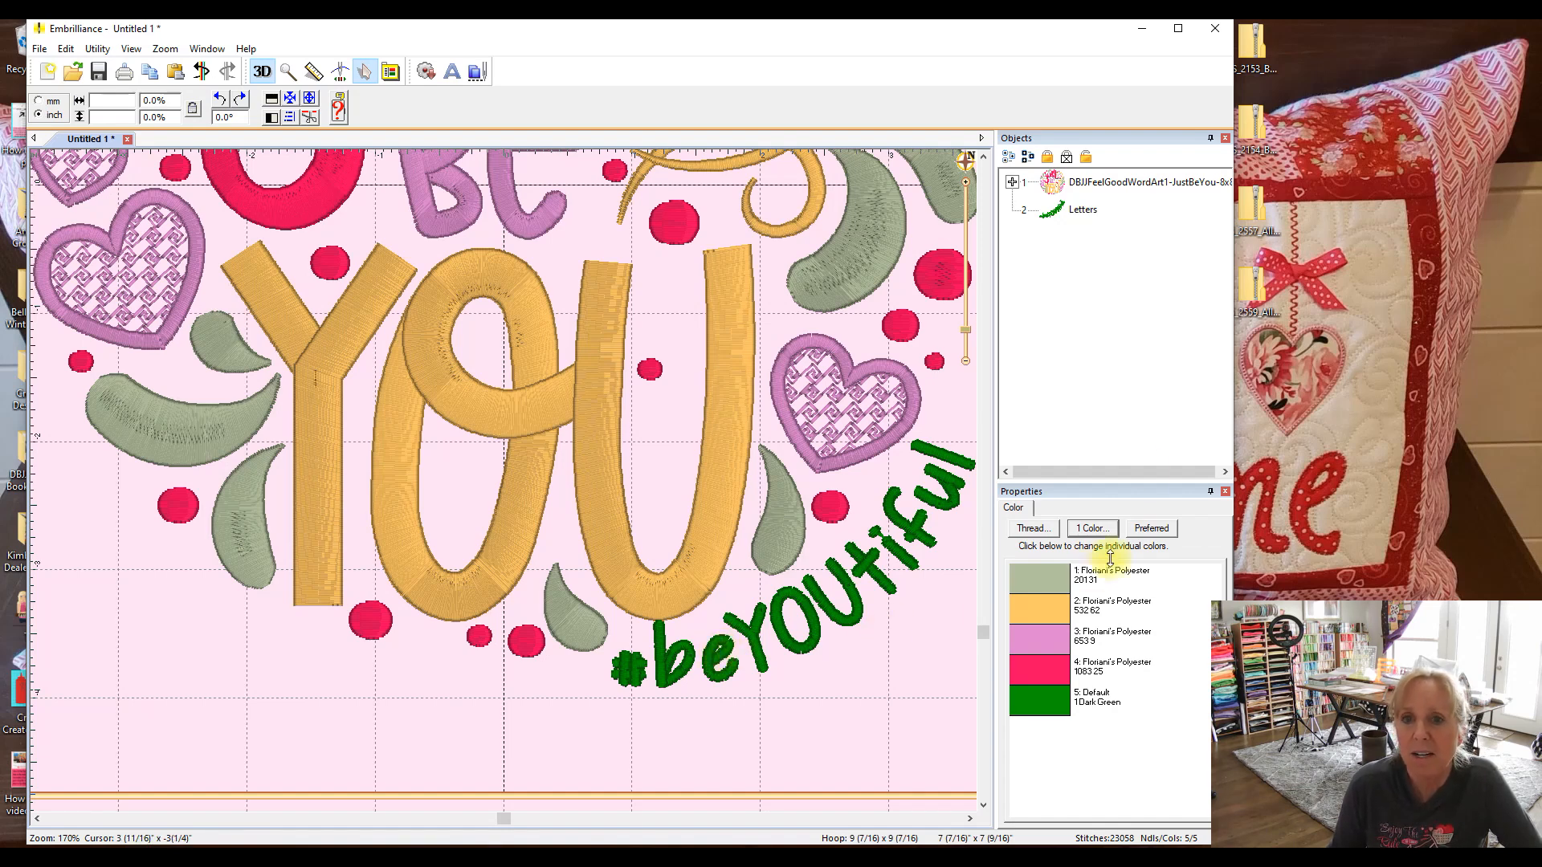
left_click(1073, 211)
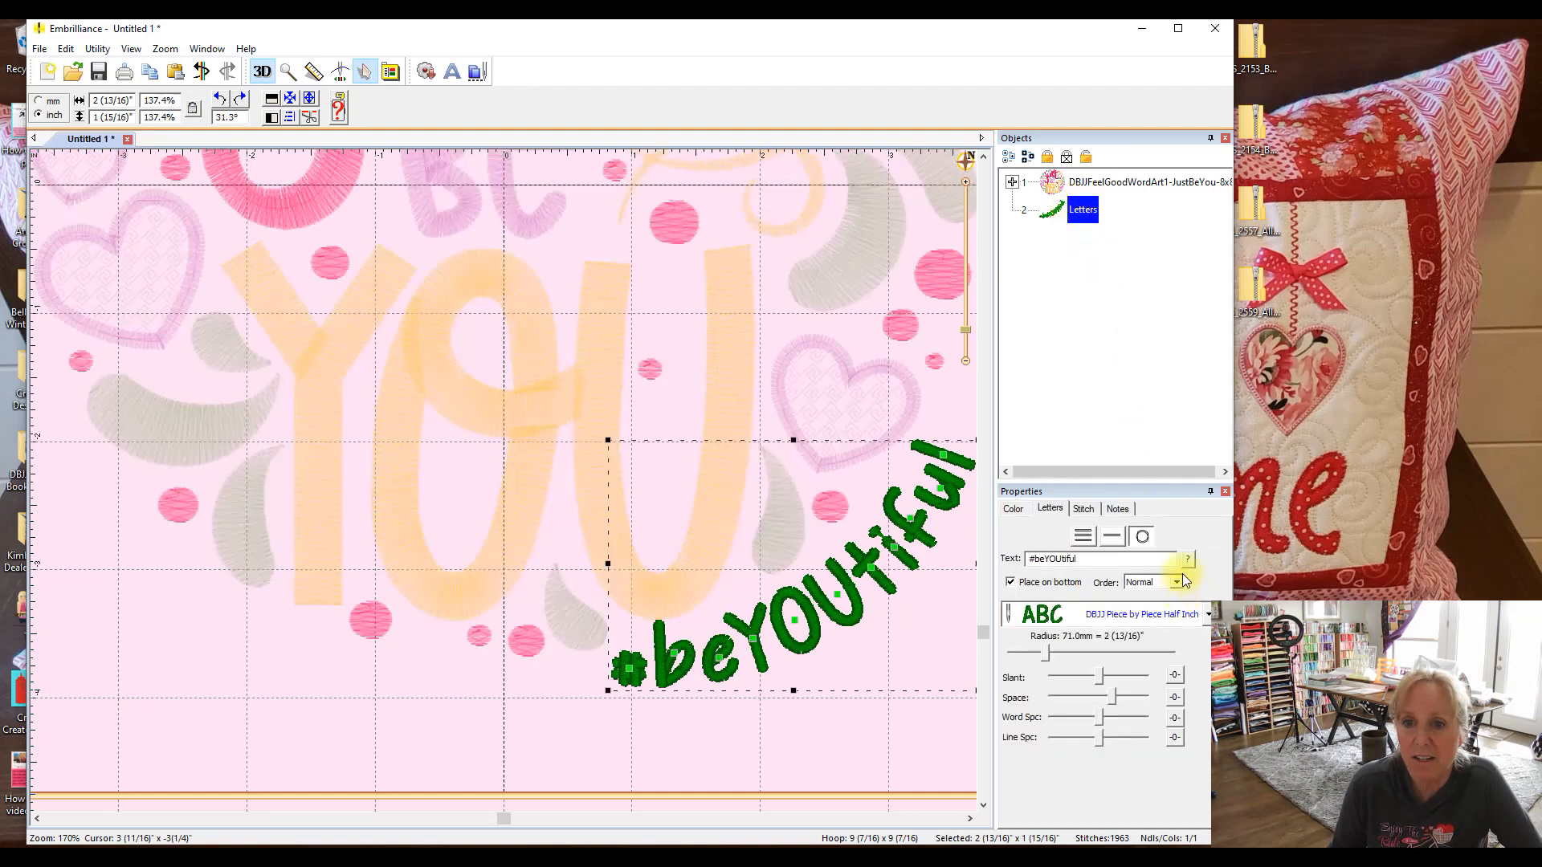
left_click(1208, 615)
scroll(1152, 354, "up", 3)
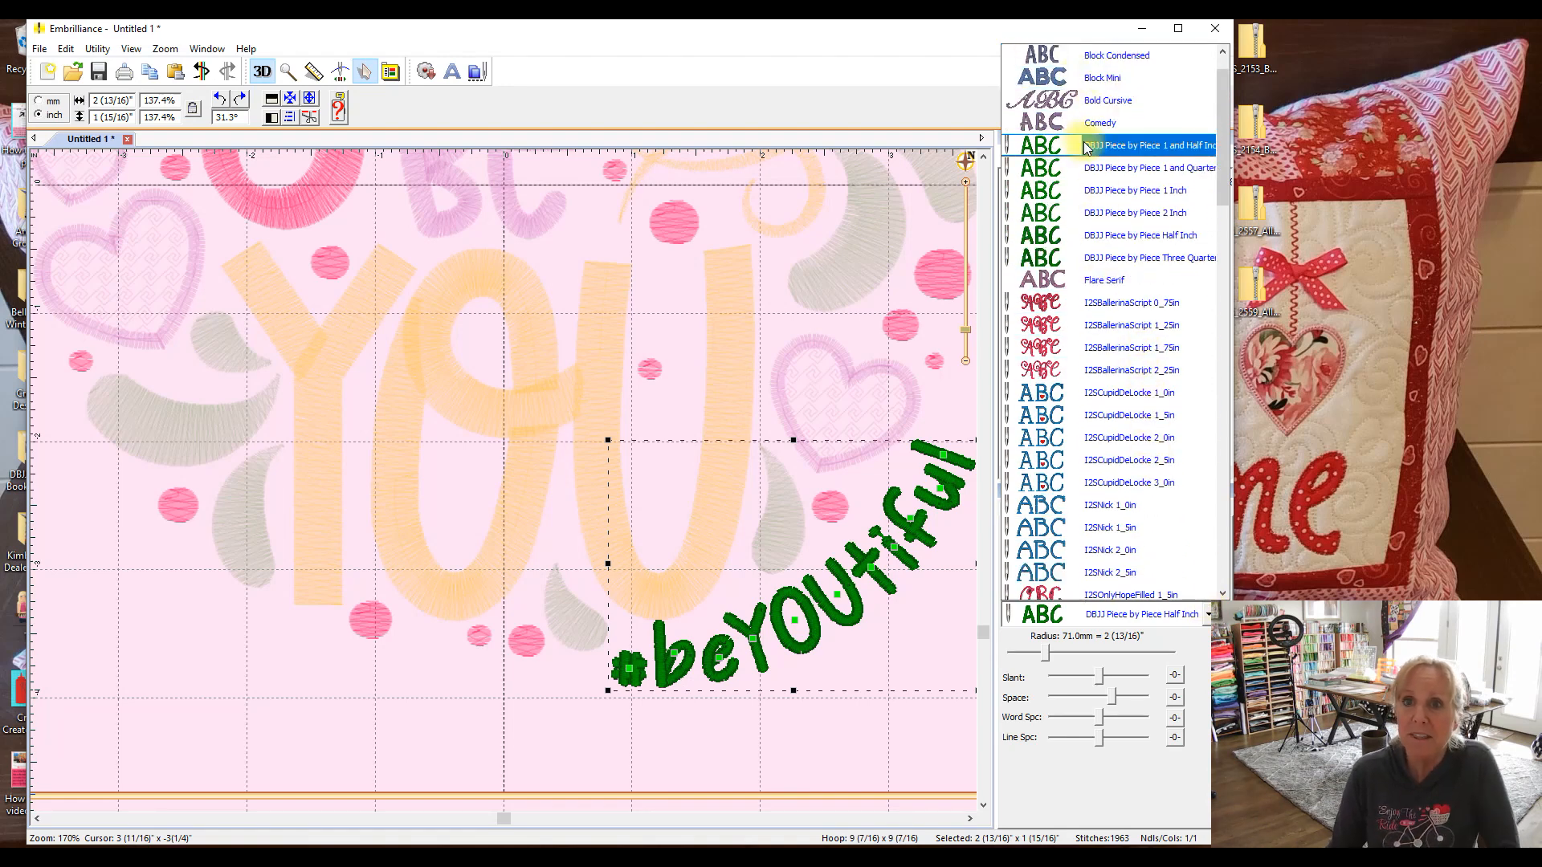
scroll(1096, 161, "up", 1)
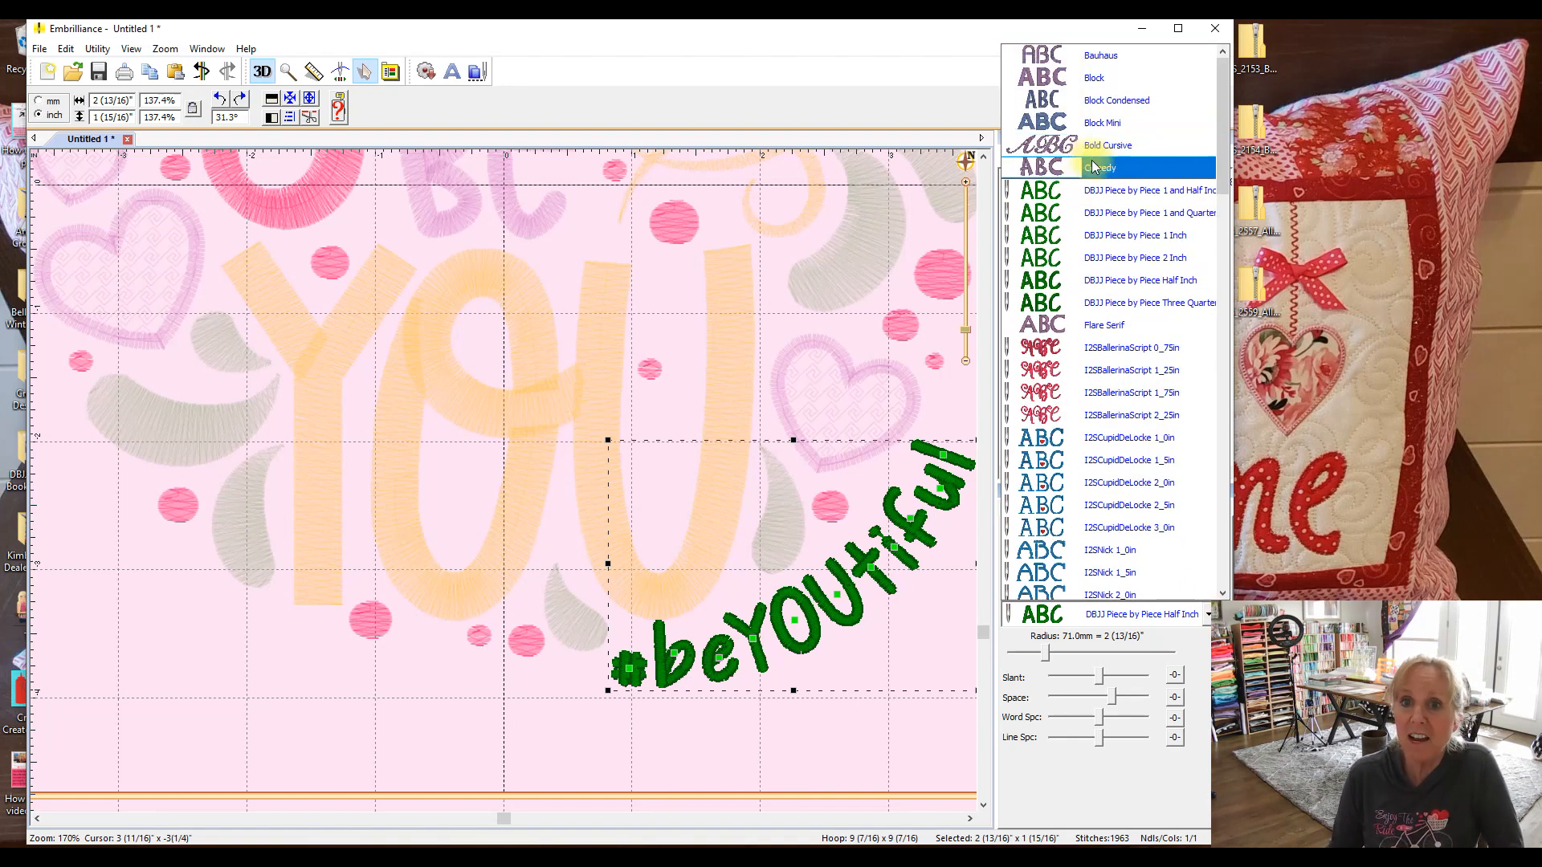
left_click(1114, 102)
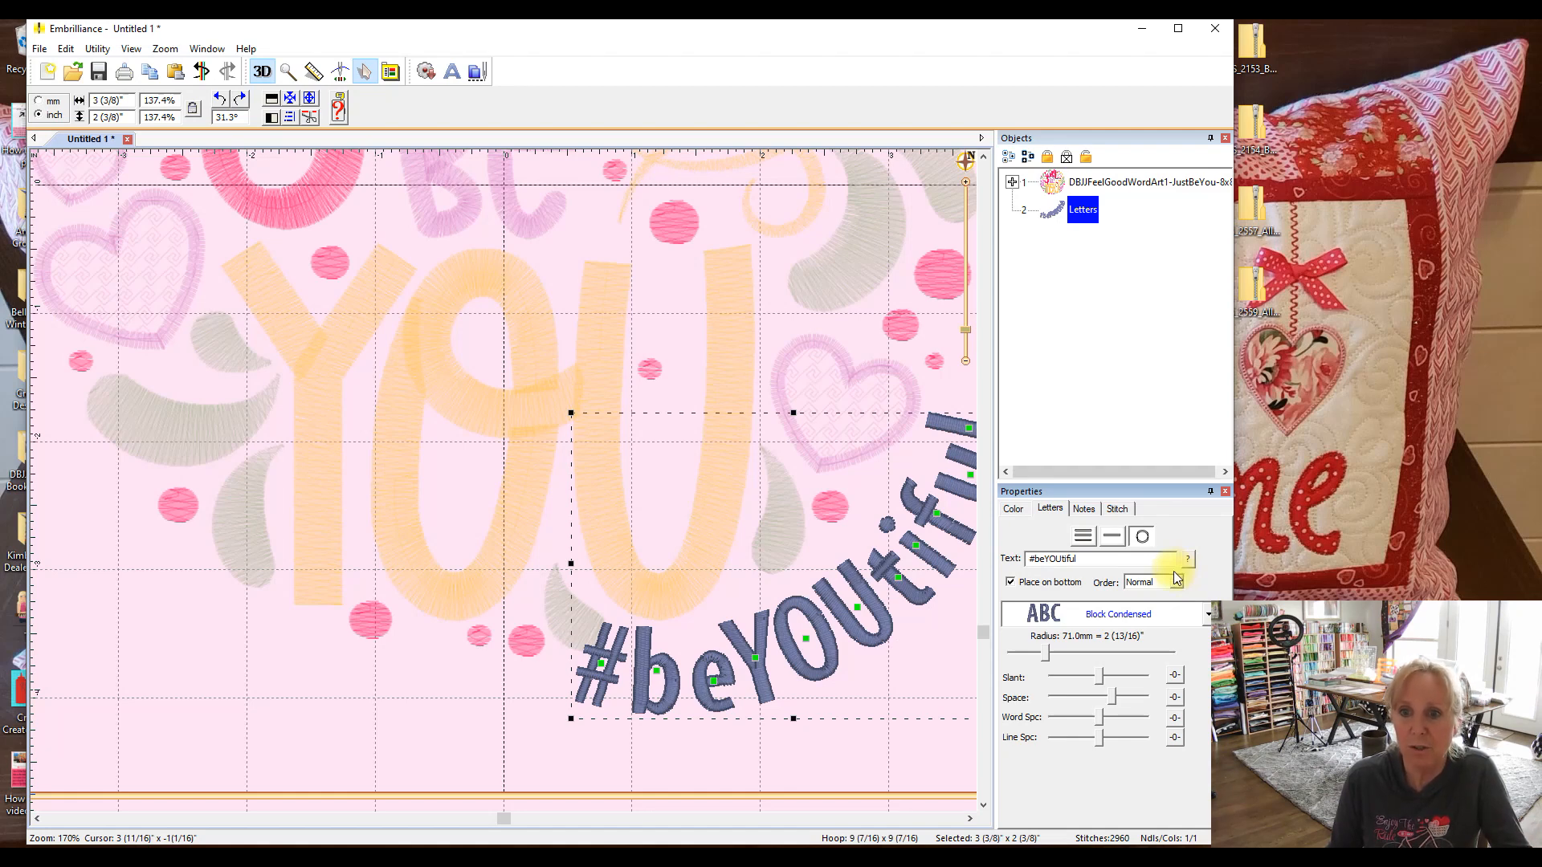
Browse the available lettering fonts, from the built-in ones to the imported I2S and Stitchtopia sets, without changing the lettering's font
left_click(1207, 615)
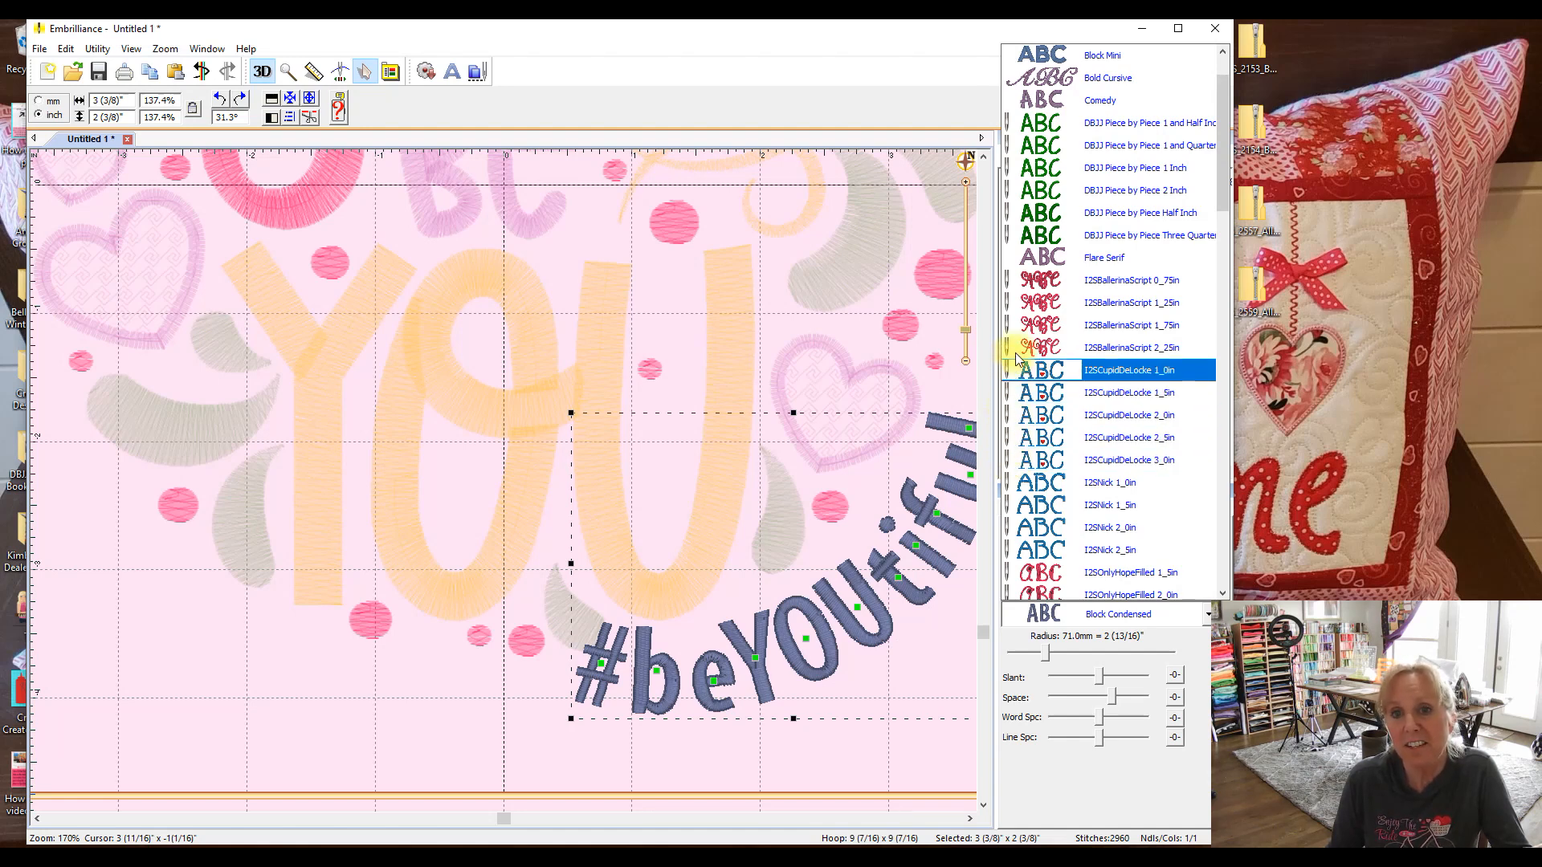
scroll(1036, 522, "down", 6)
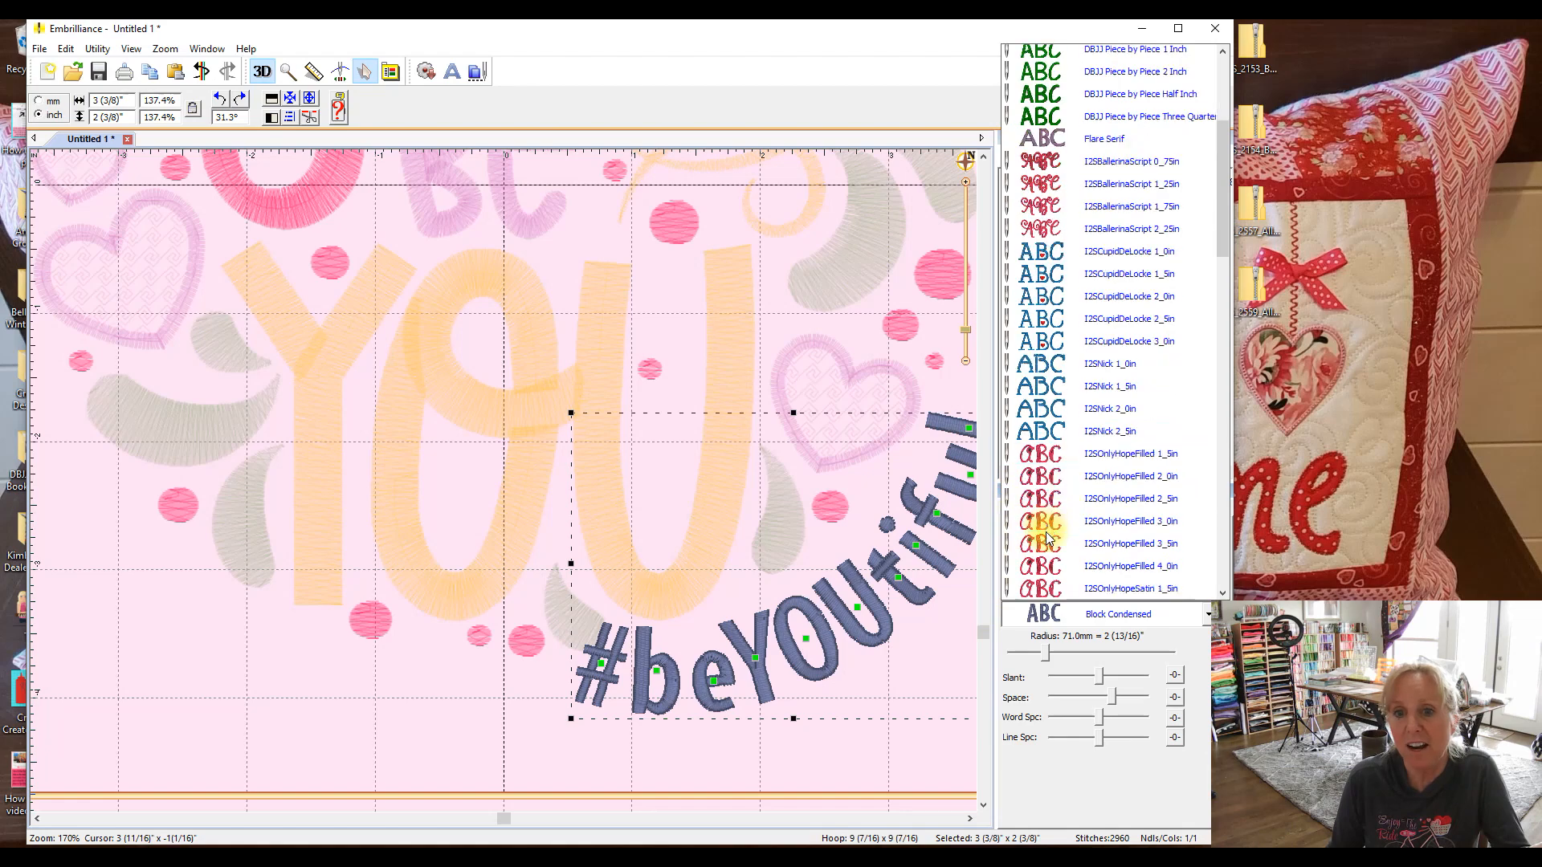
scroll(1046, 536, "down", 9)
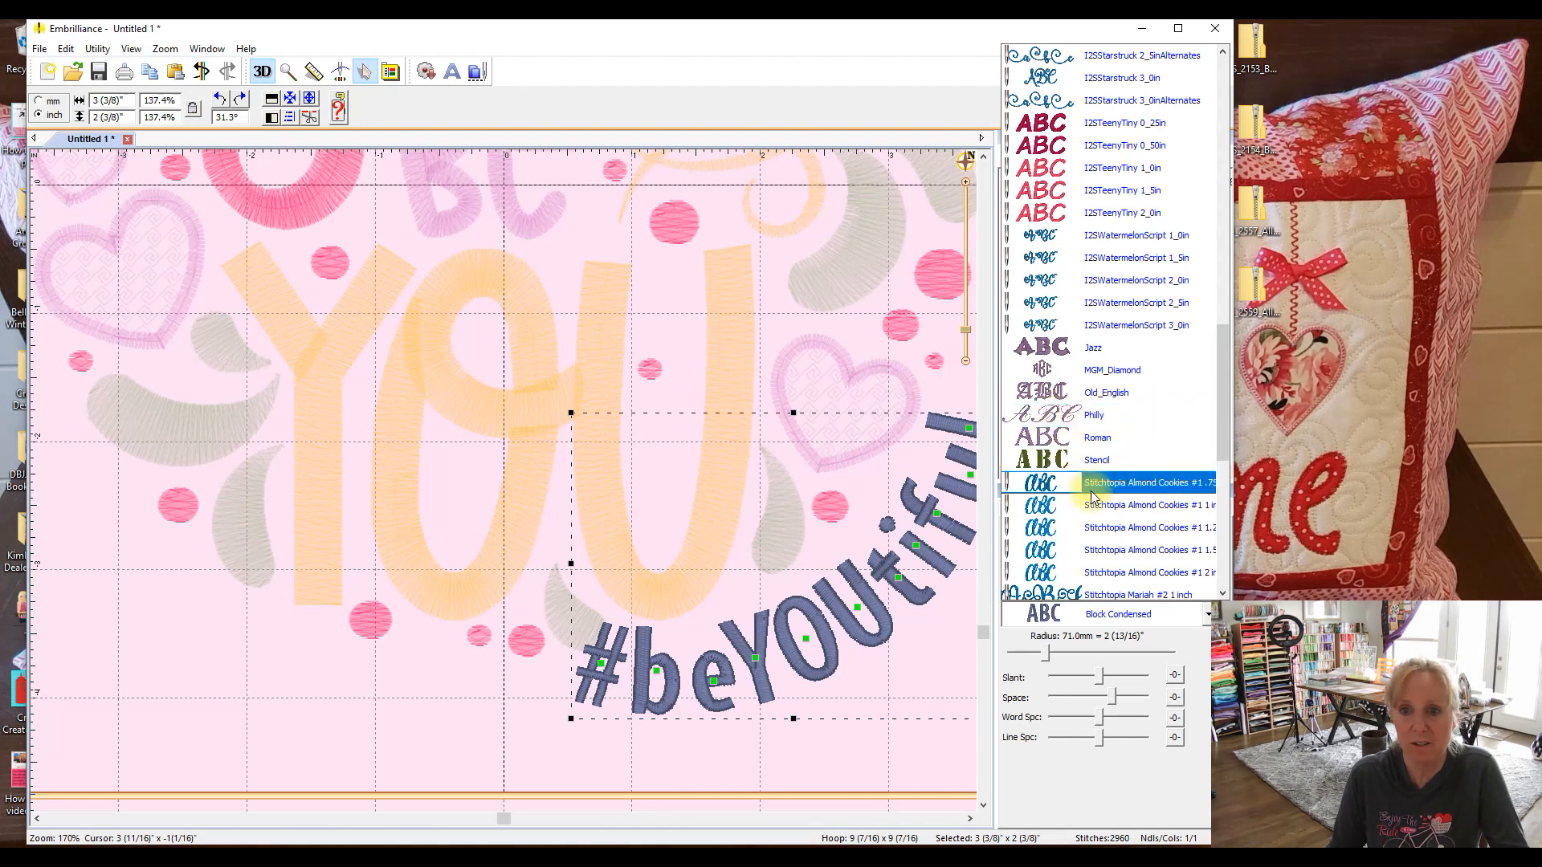
scroll(1088, 498, "down", 6)
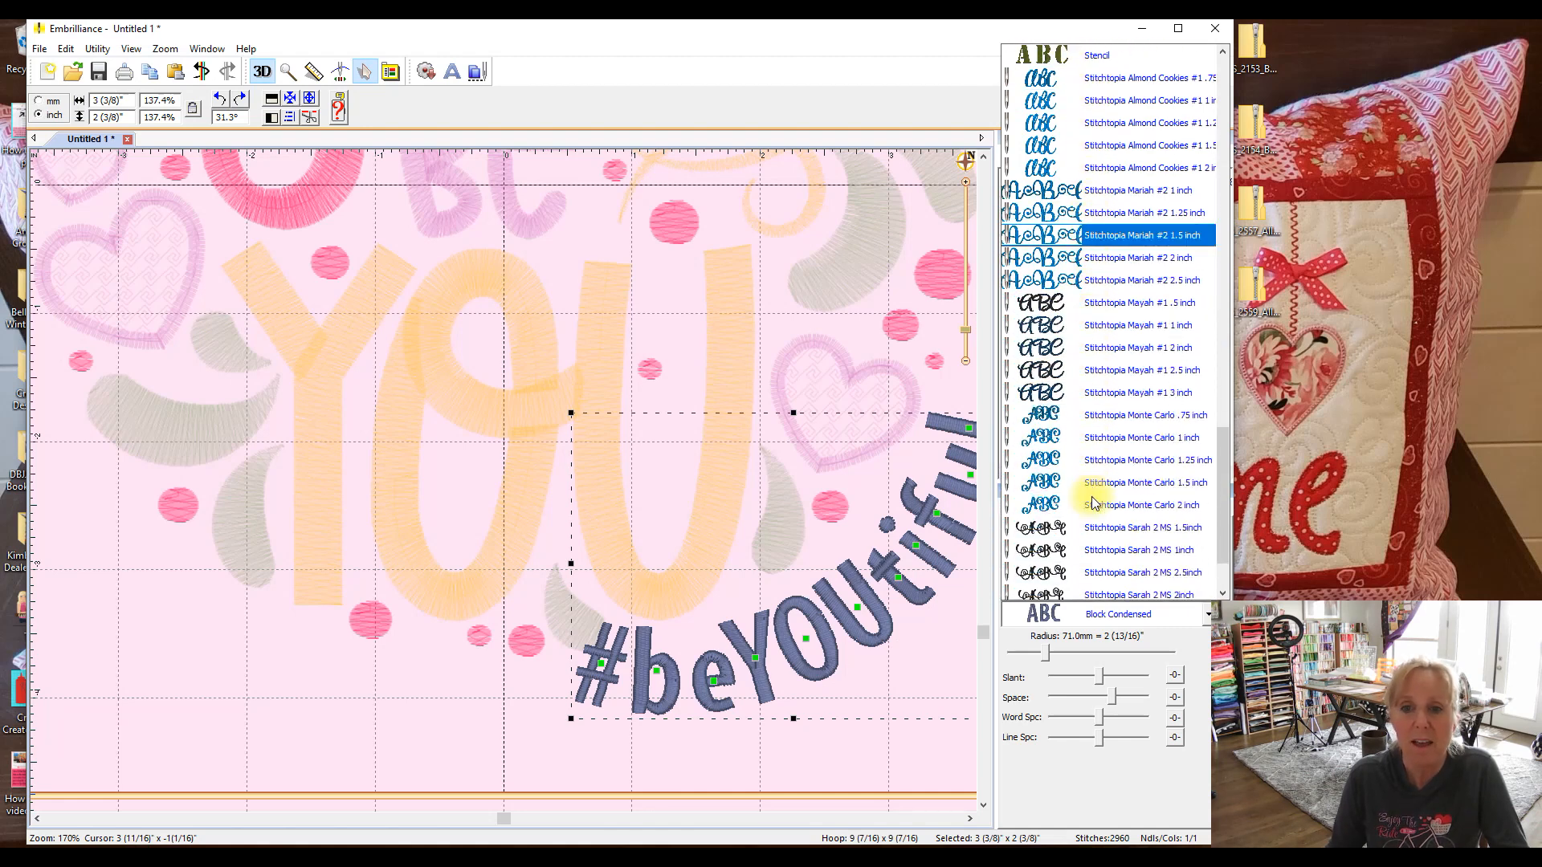
scroll(1092, 498, "up", 8)
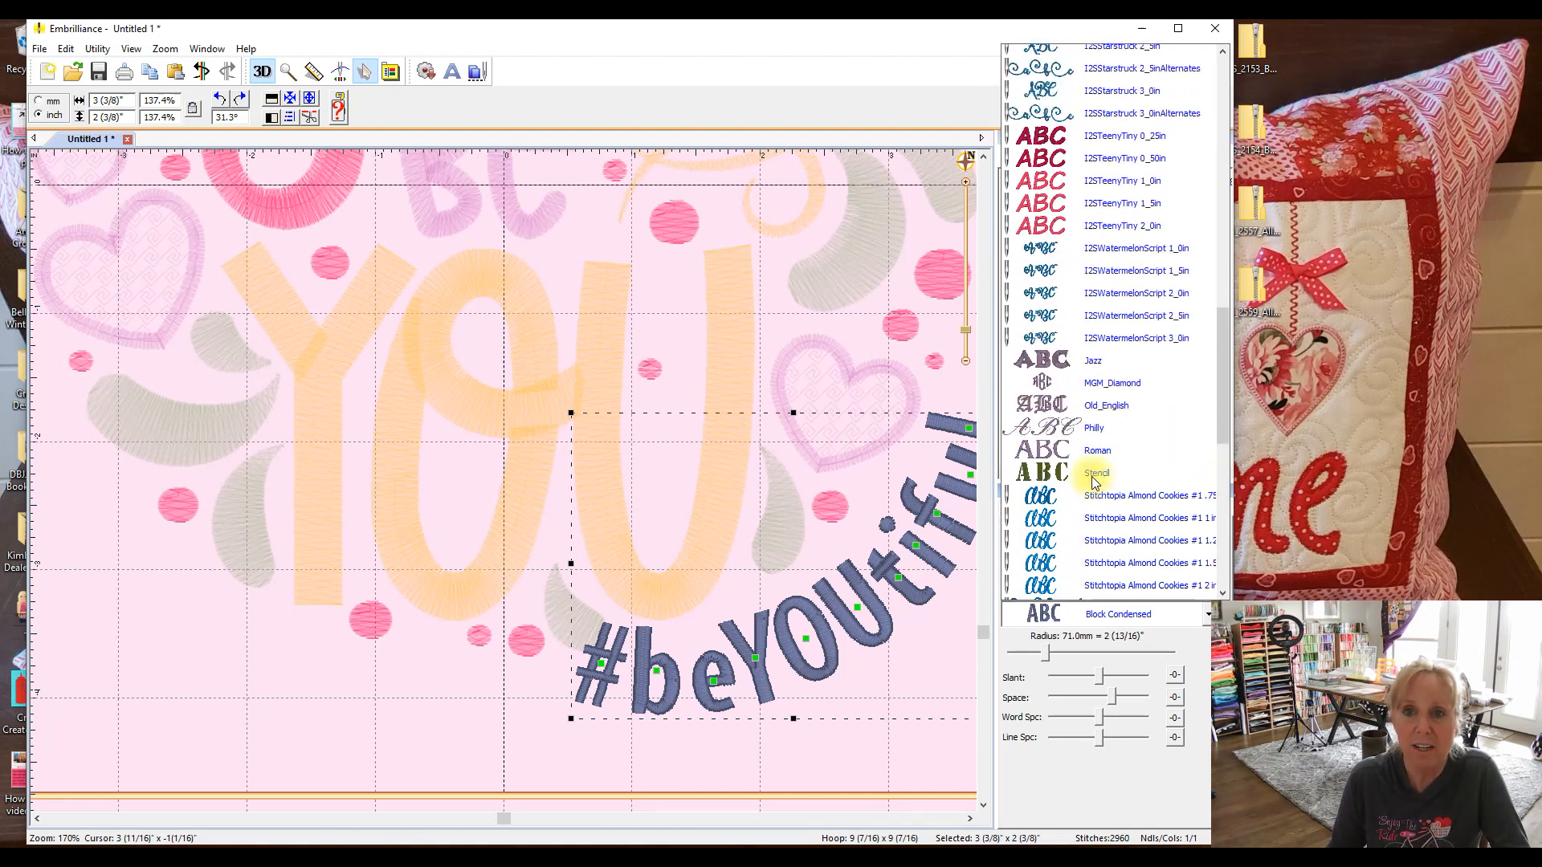
scroll(1093, 478, "up", 10)
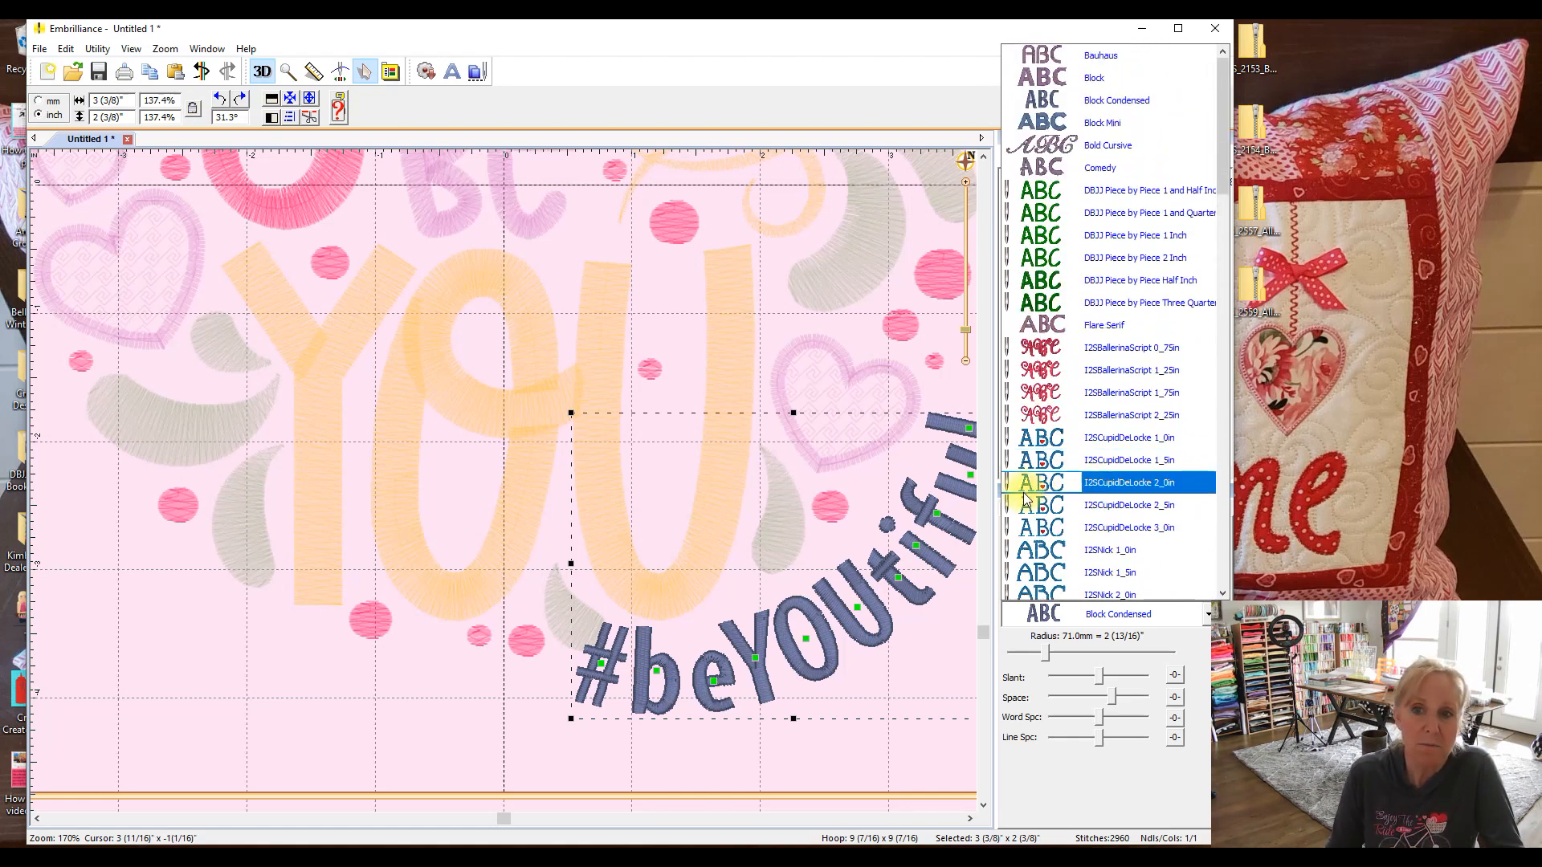
left_click(333, 687)
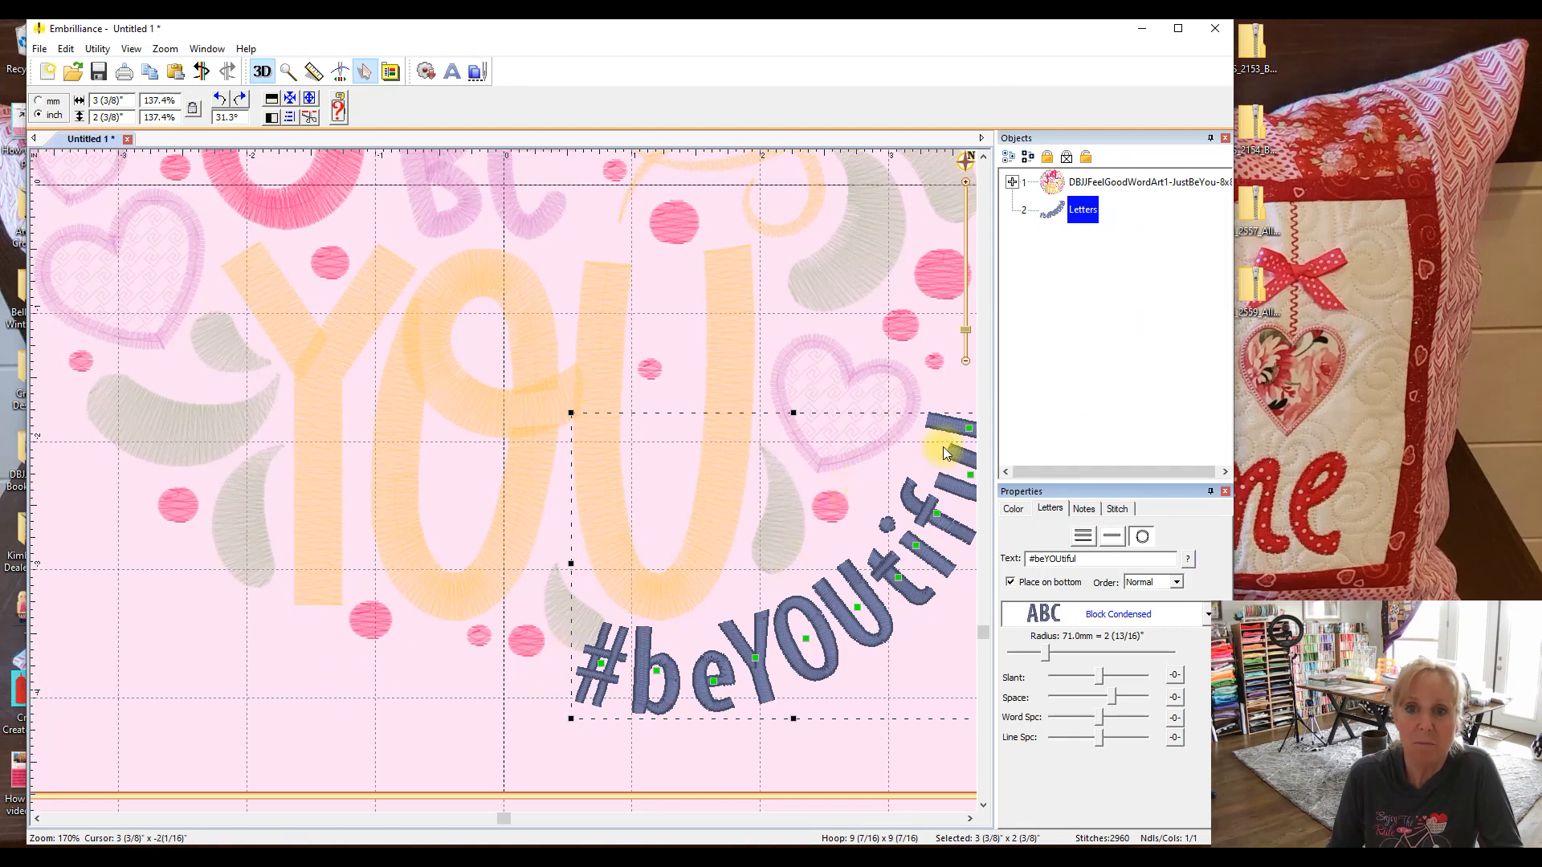
Rotate the #beYOUtiful lettering slightly to about 33.8° so it follows the design's curve, and deselect it
key("ctrl+minus")
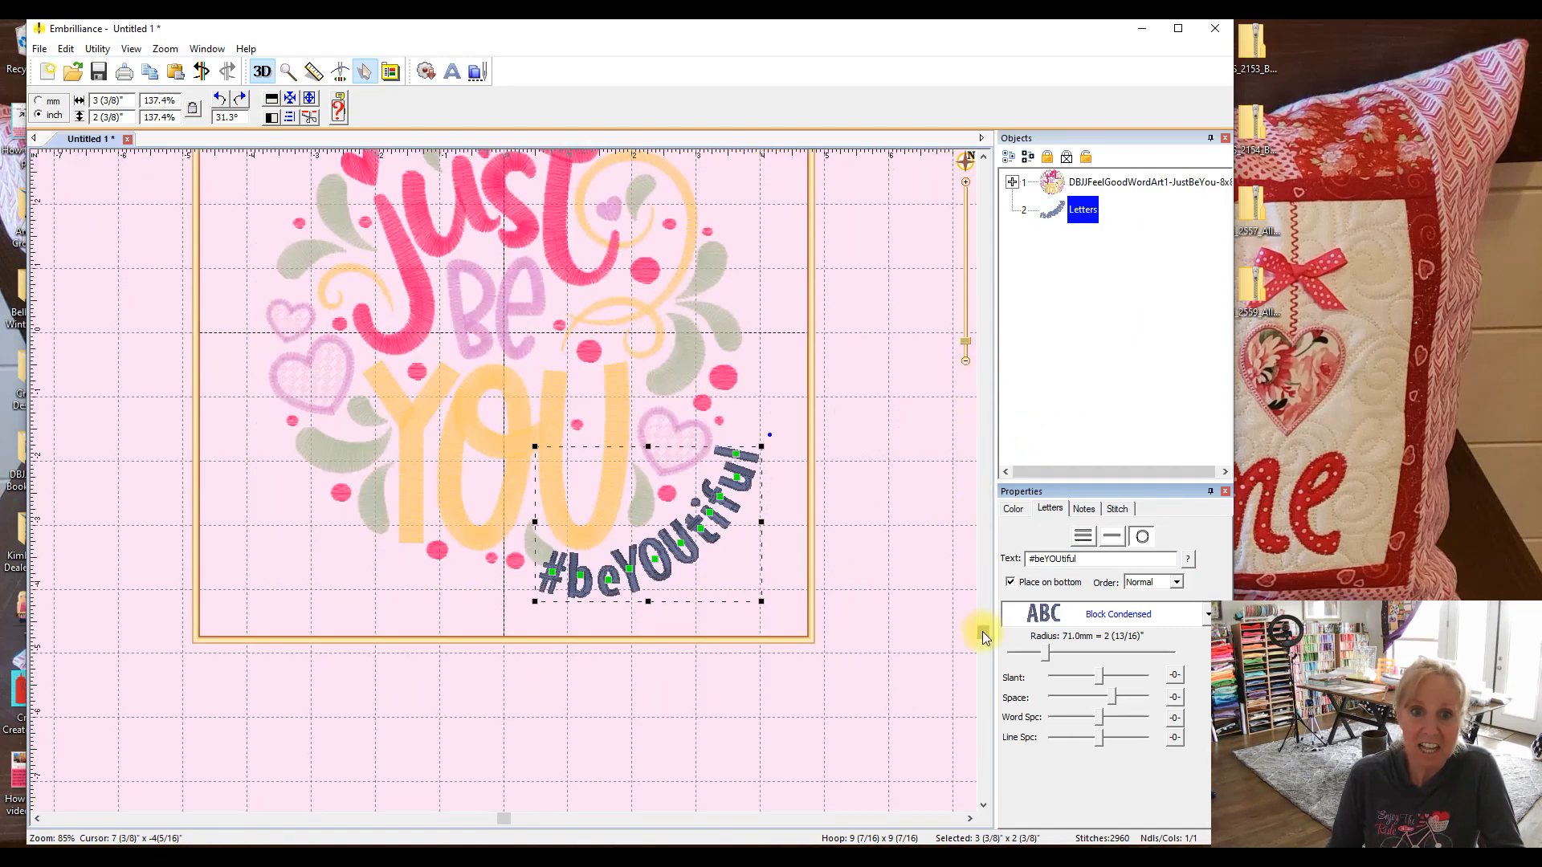
left_click_drag(982, 636, 982, 540)
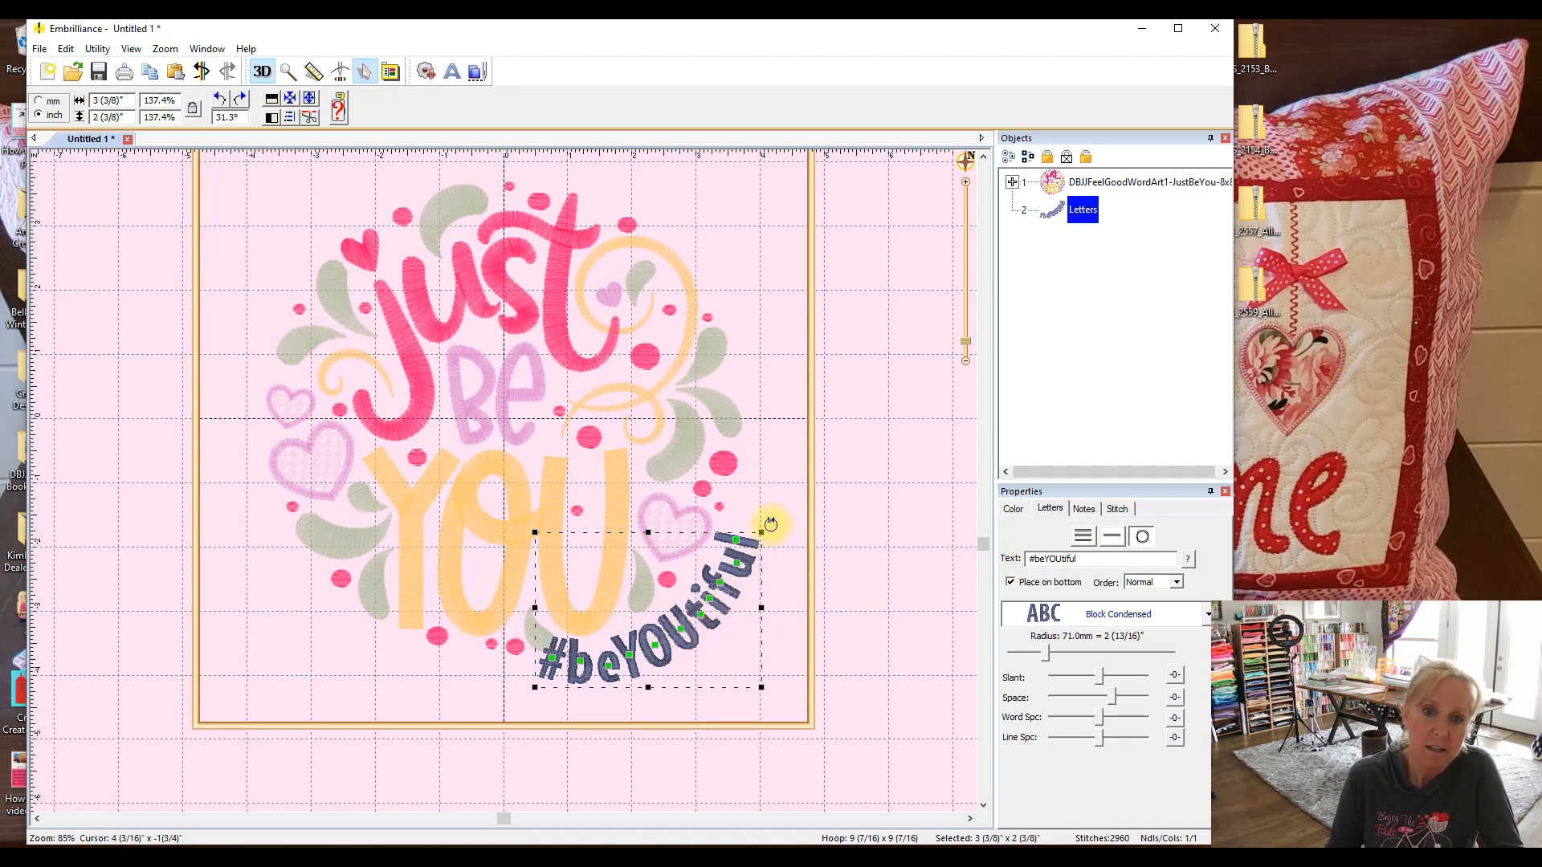
left_click_drag(770, 522, 767, 517)
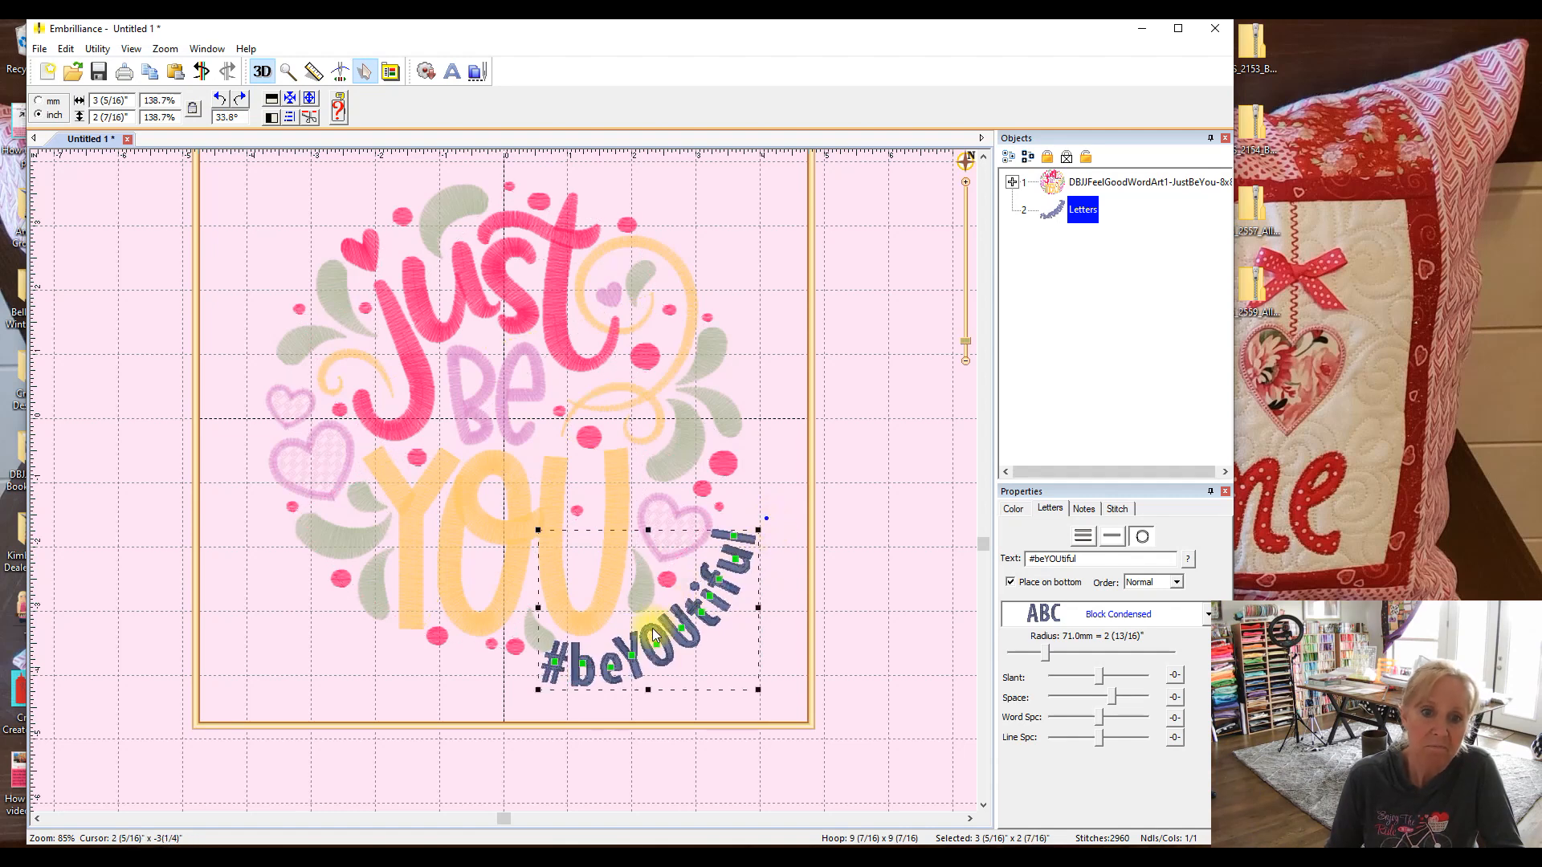
left_click(857, 571)
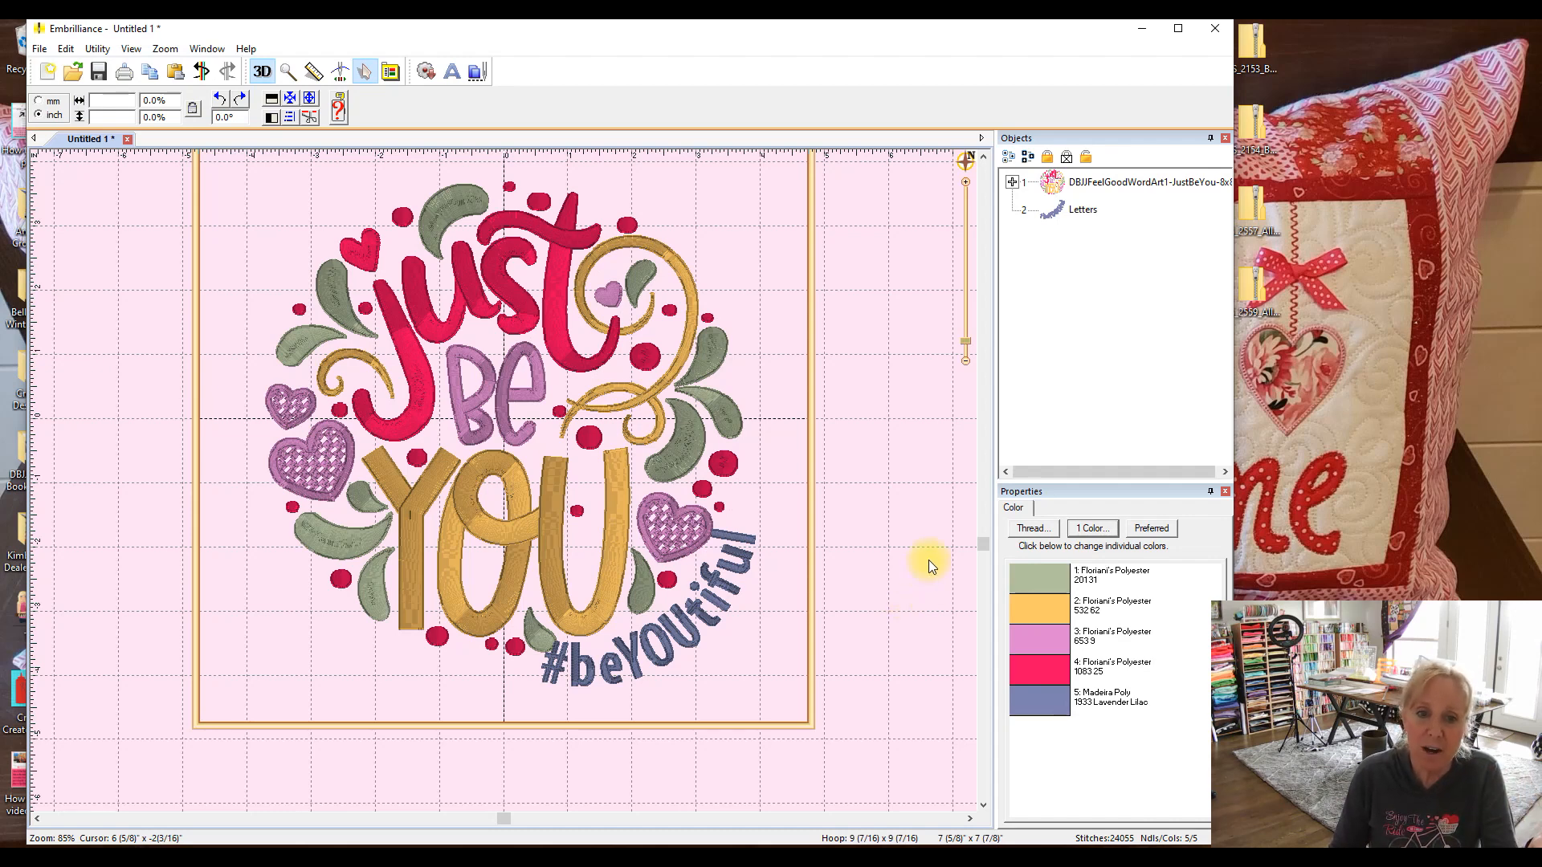
Start saving the design as a new PES stitch file, choosing the DBJJFeelGoodWordArt1-PES subfolder inside the Desktop folder of the same name
left_click(40, 50)
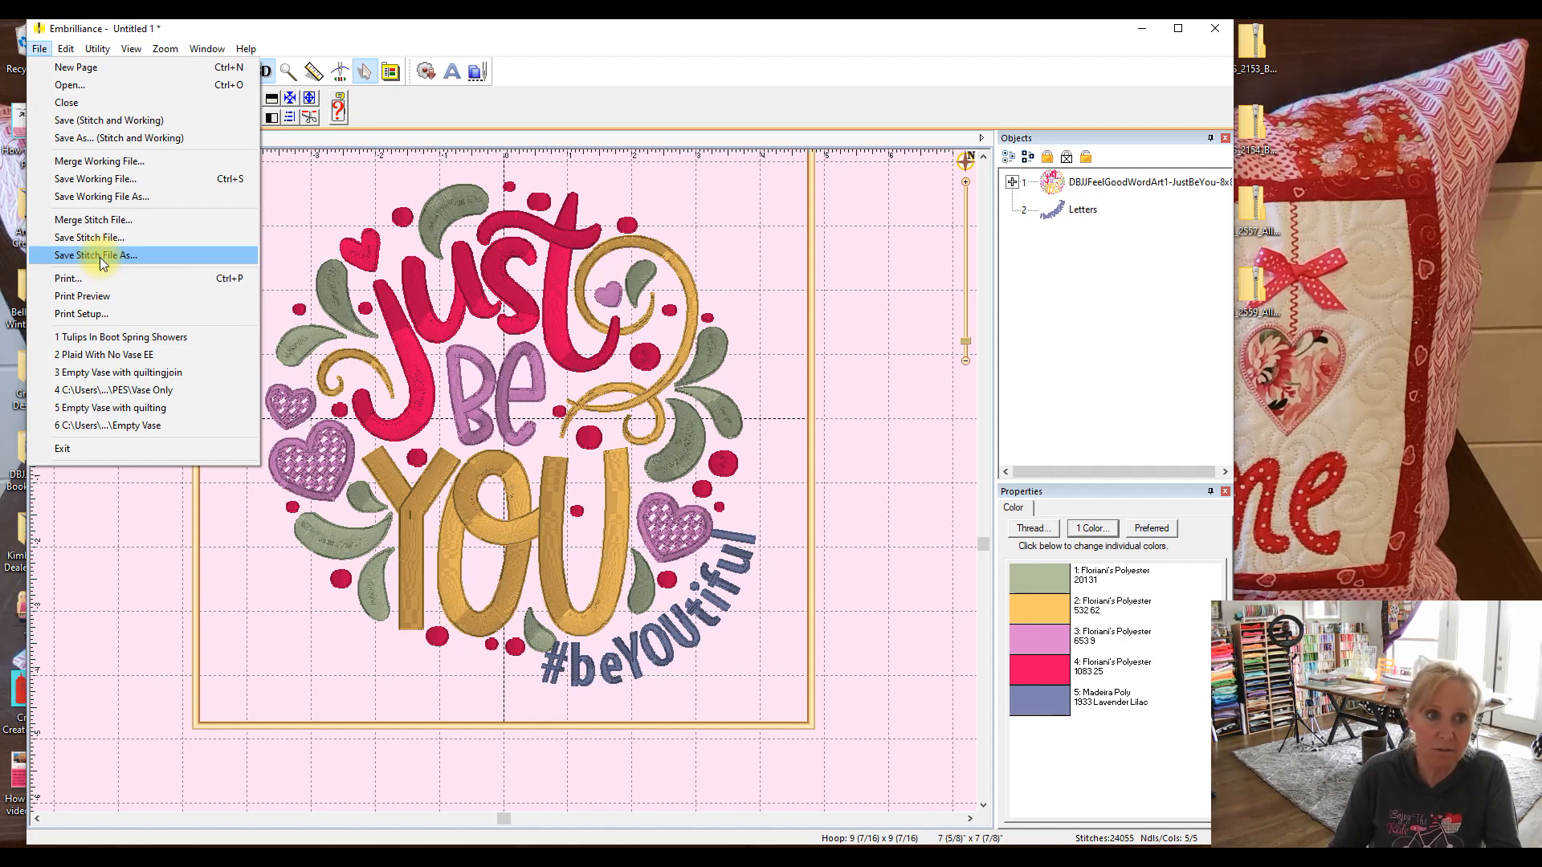
left_click(99, 257)
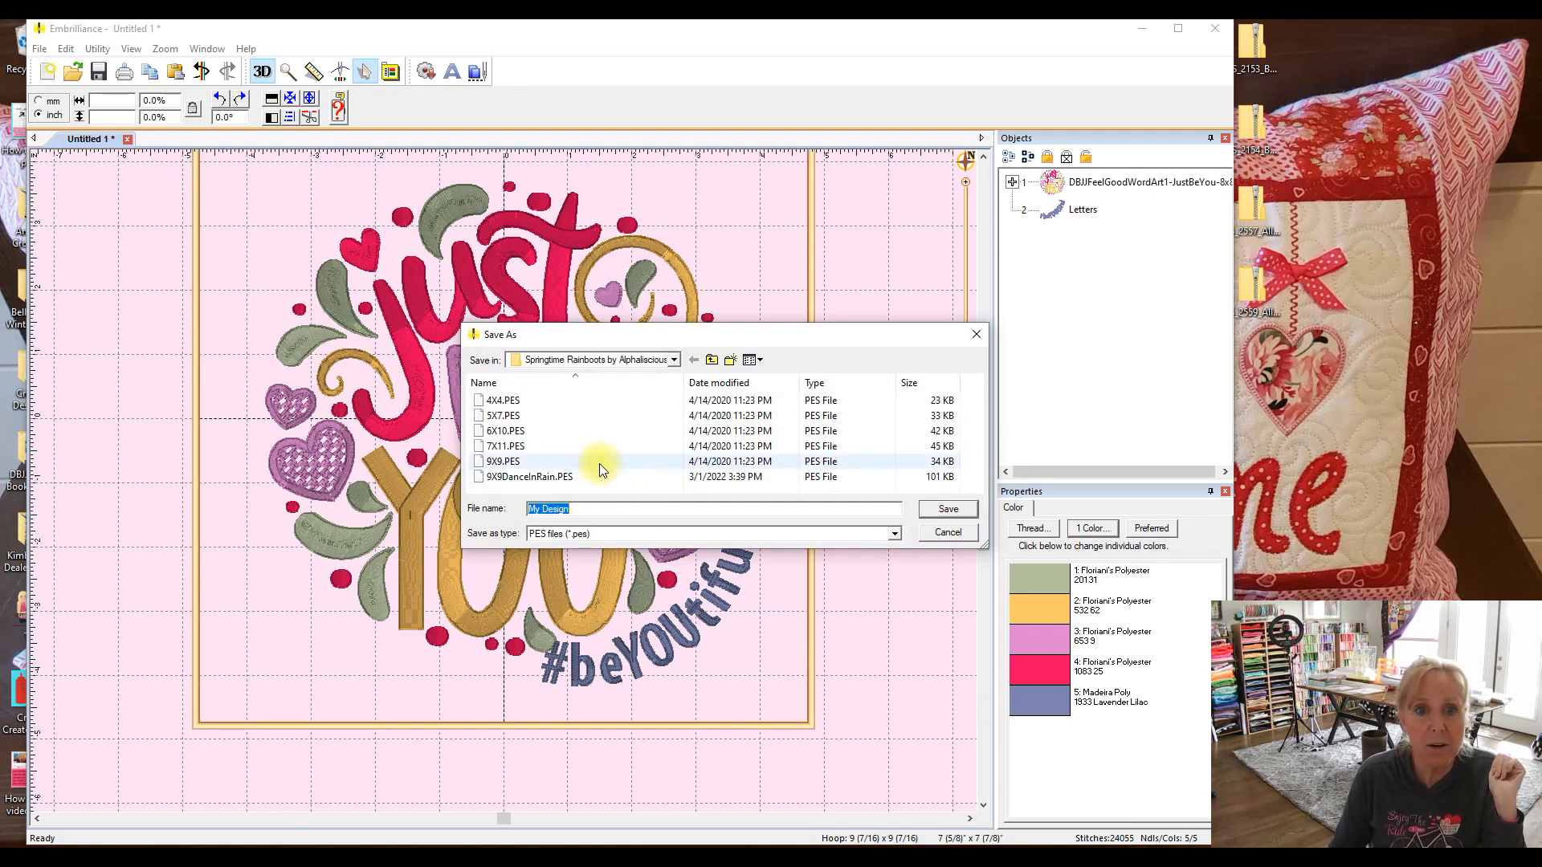
left_click(675, 359)
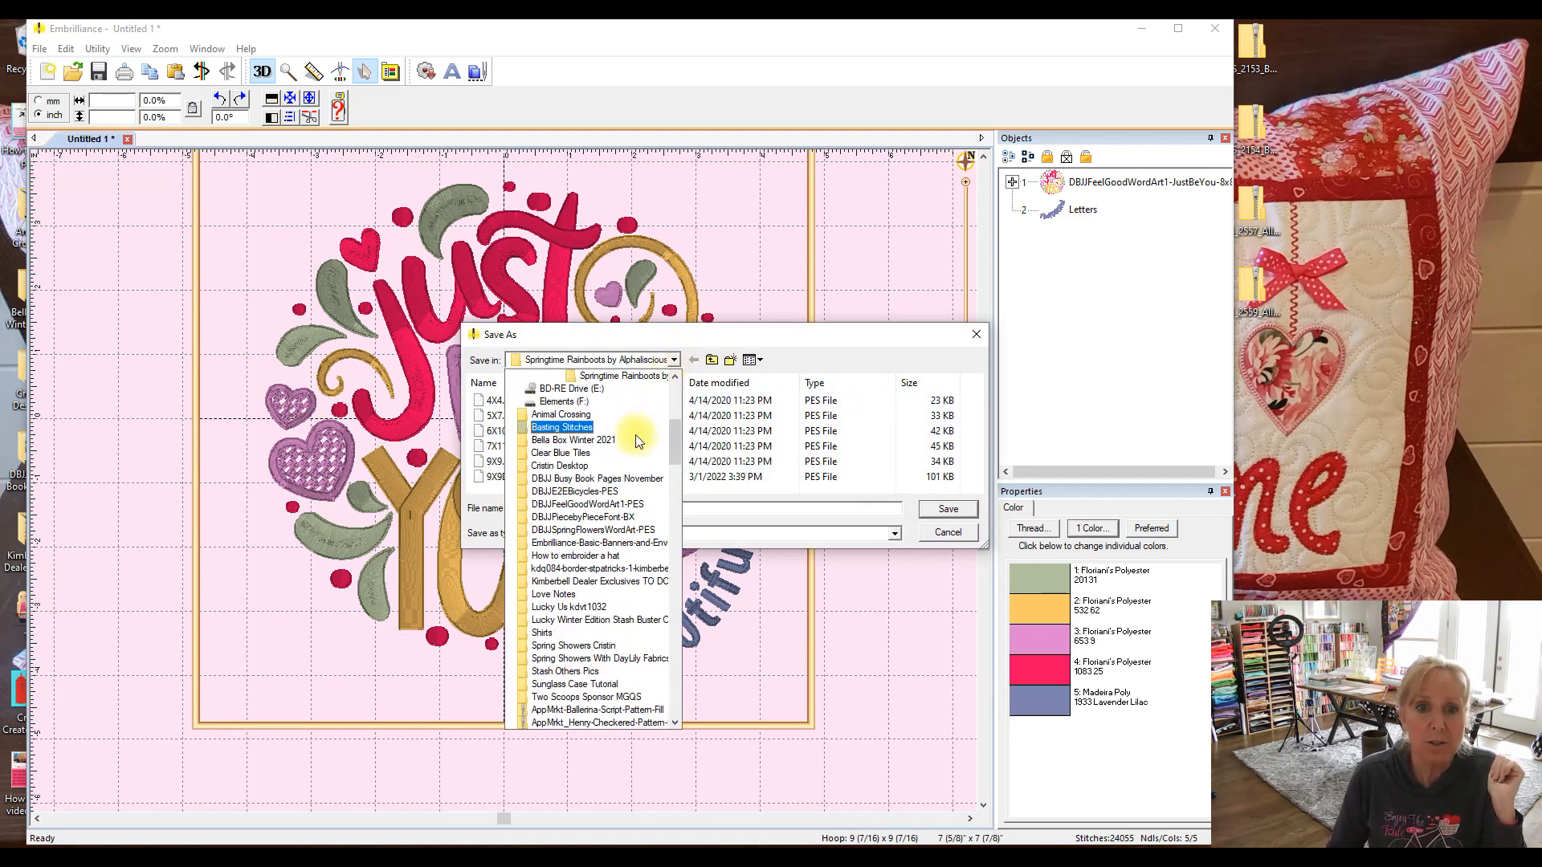
scroll(610, 458, "up", 2)
scroll(610, 466, "up", 4)
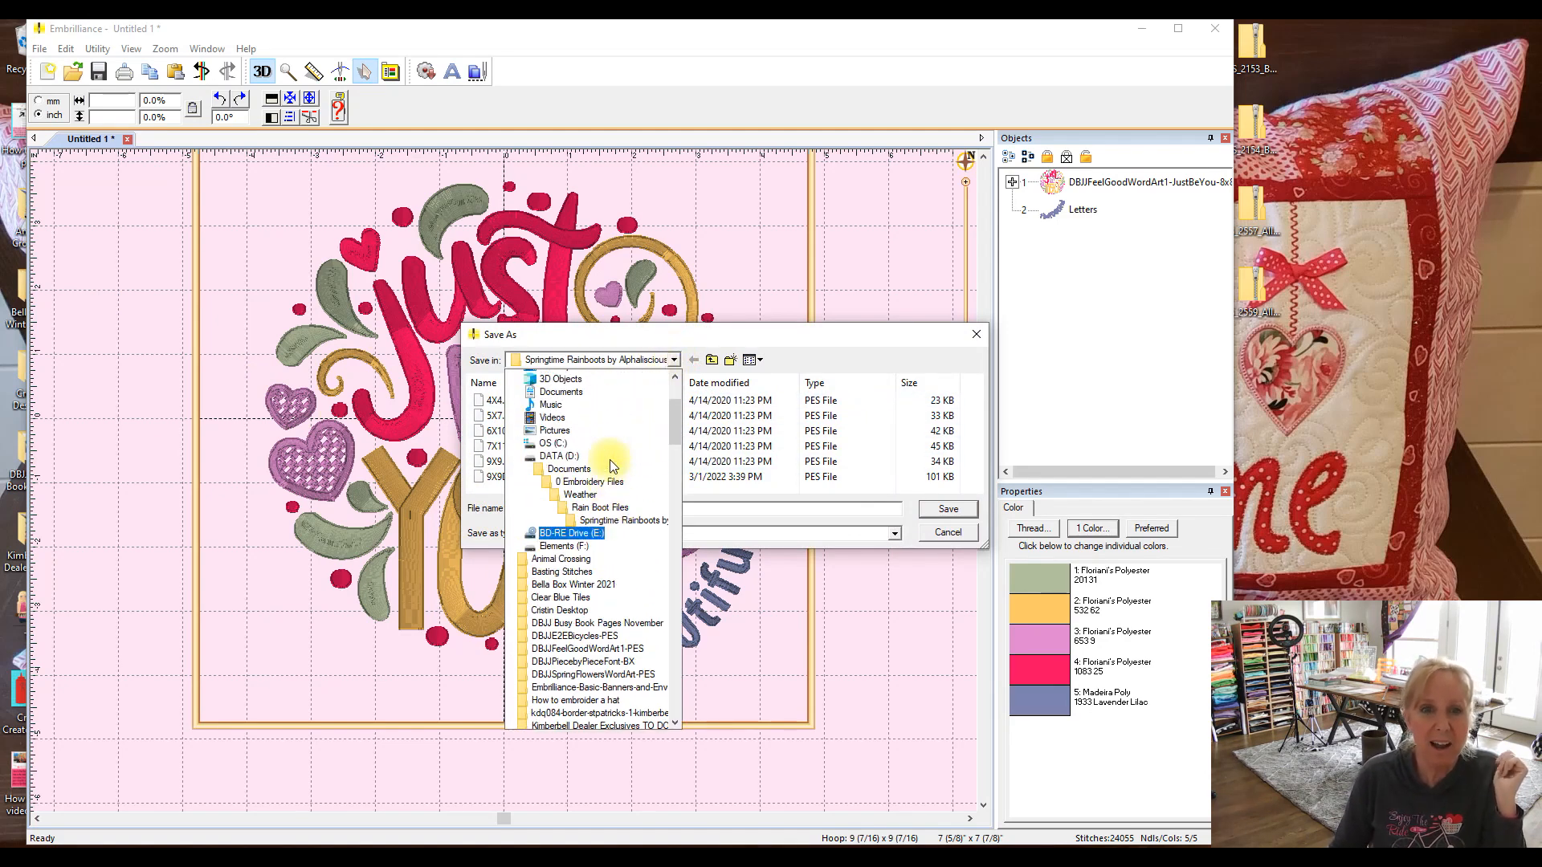
scroll(608, 465, "up", 3)
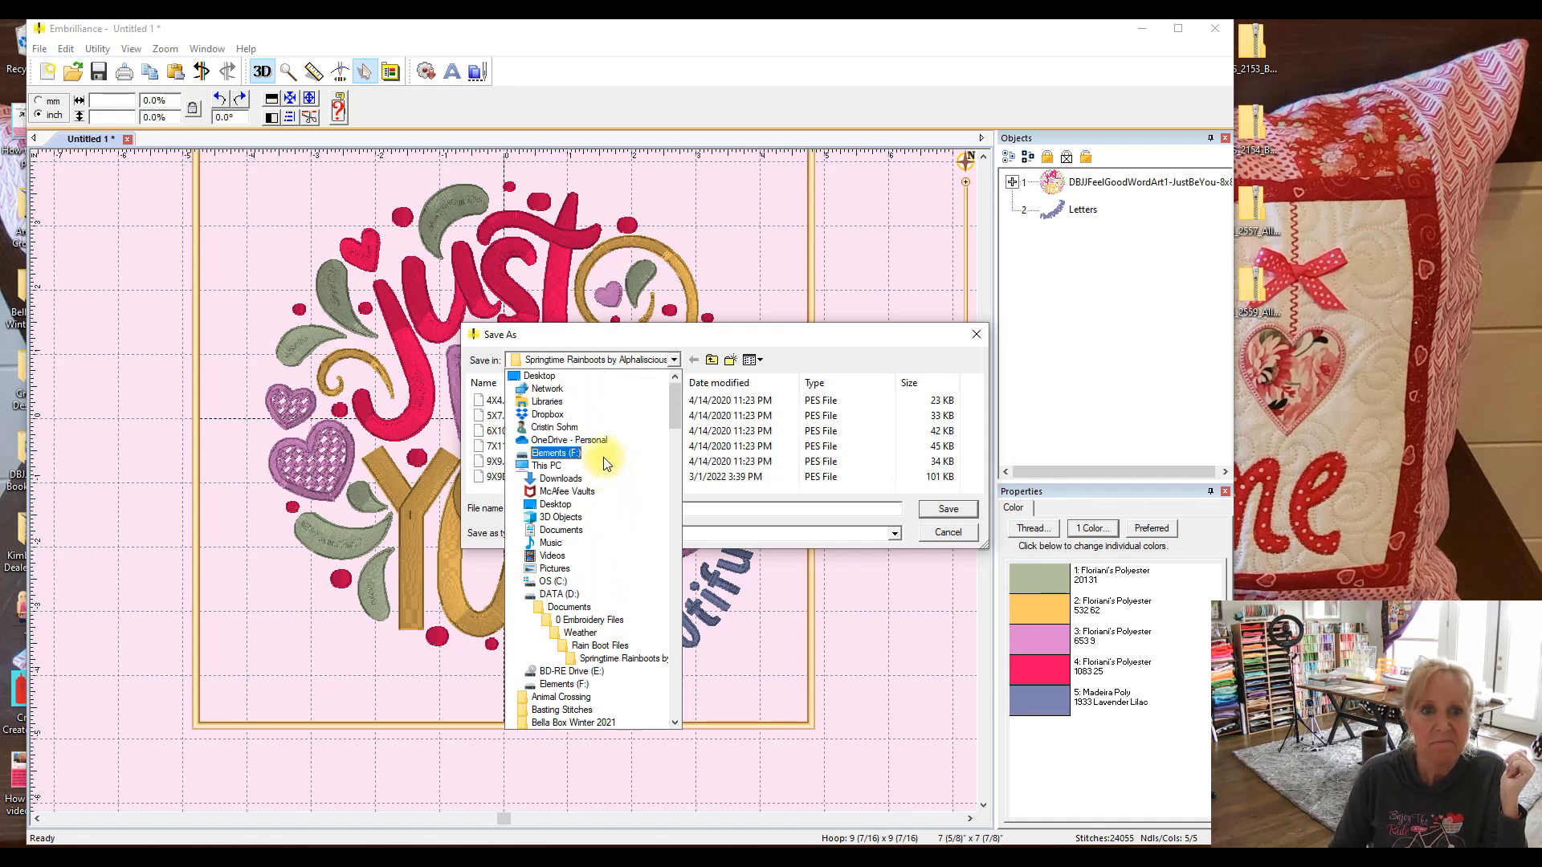
left_click(540, 378)
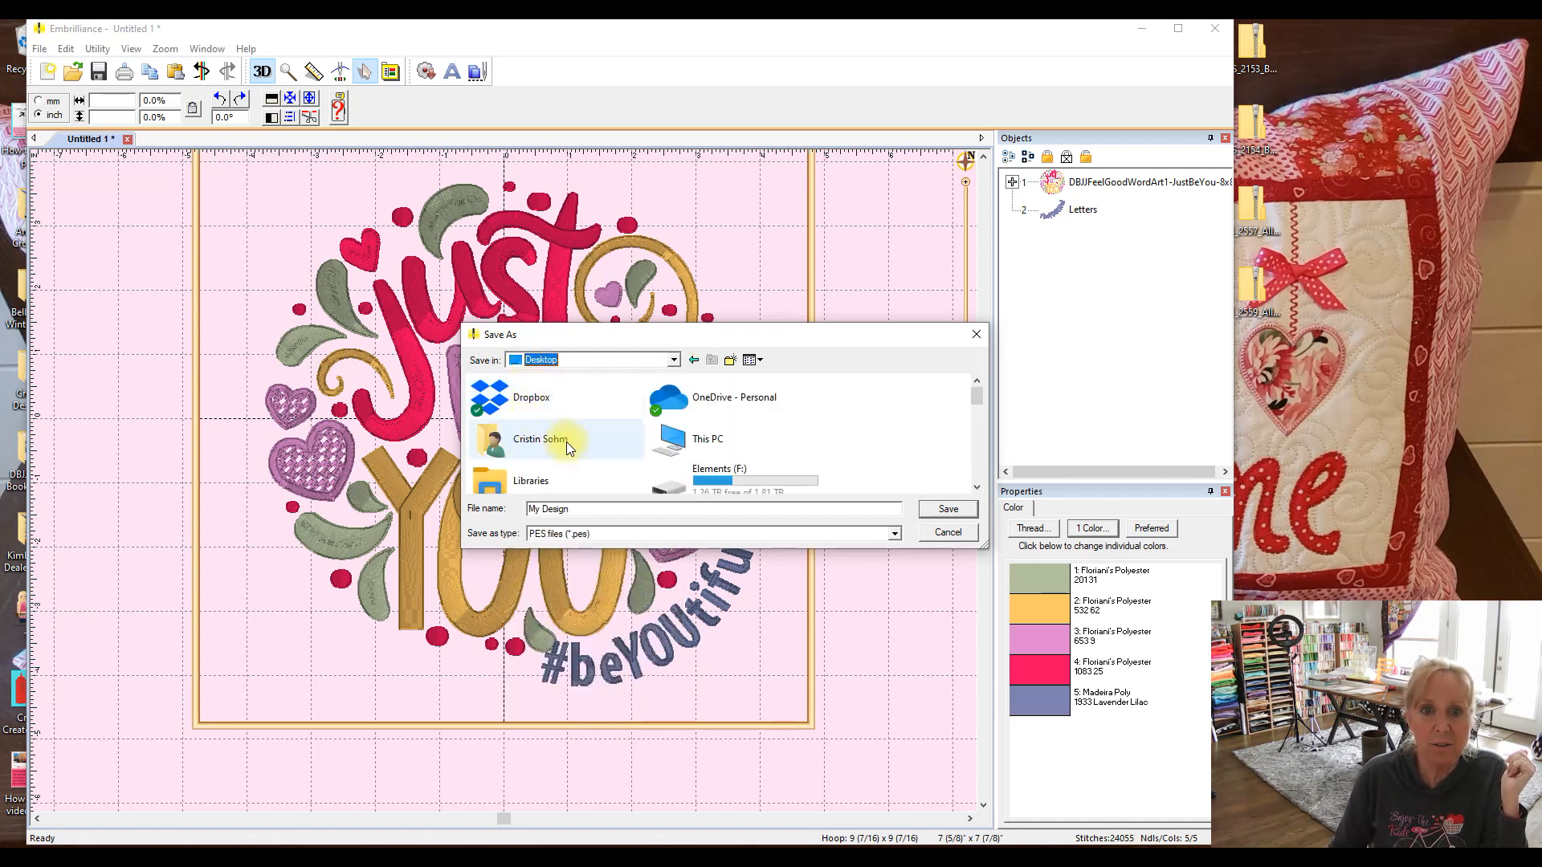
scroll(599, 445, "down", 4)
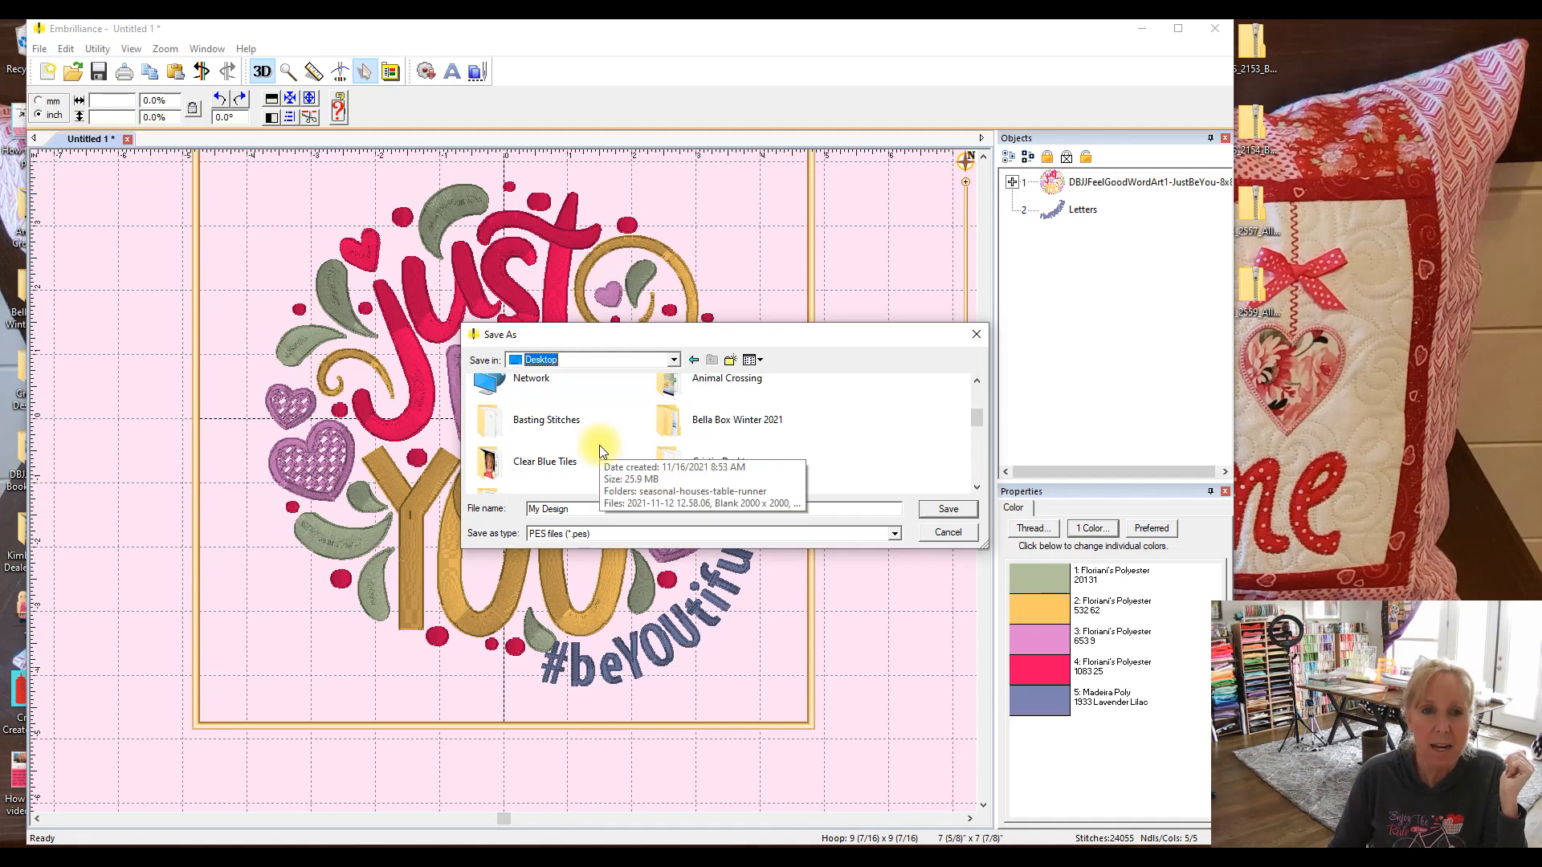
scroll(599, 445, "down", 2)
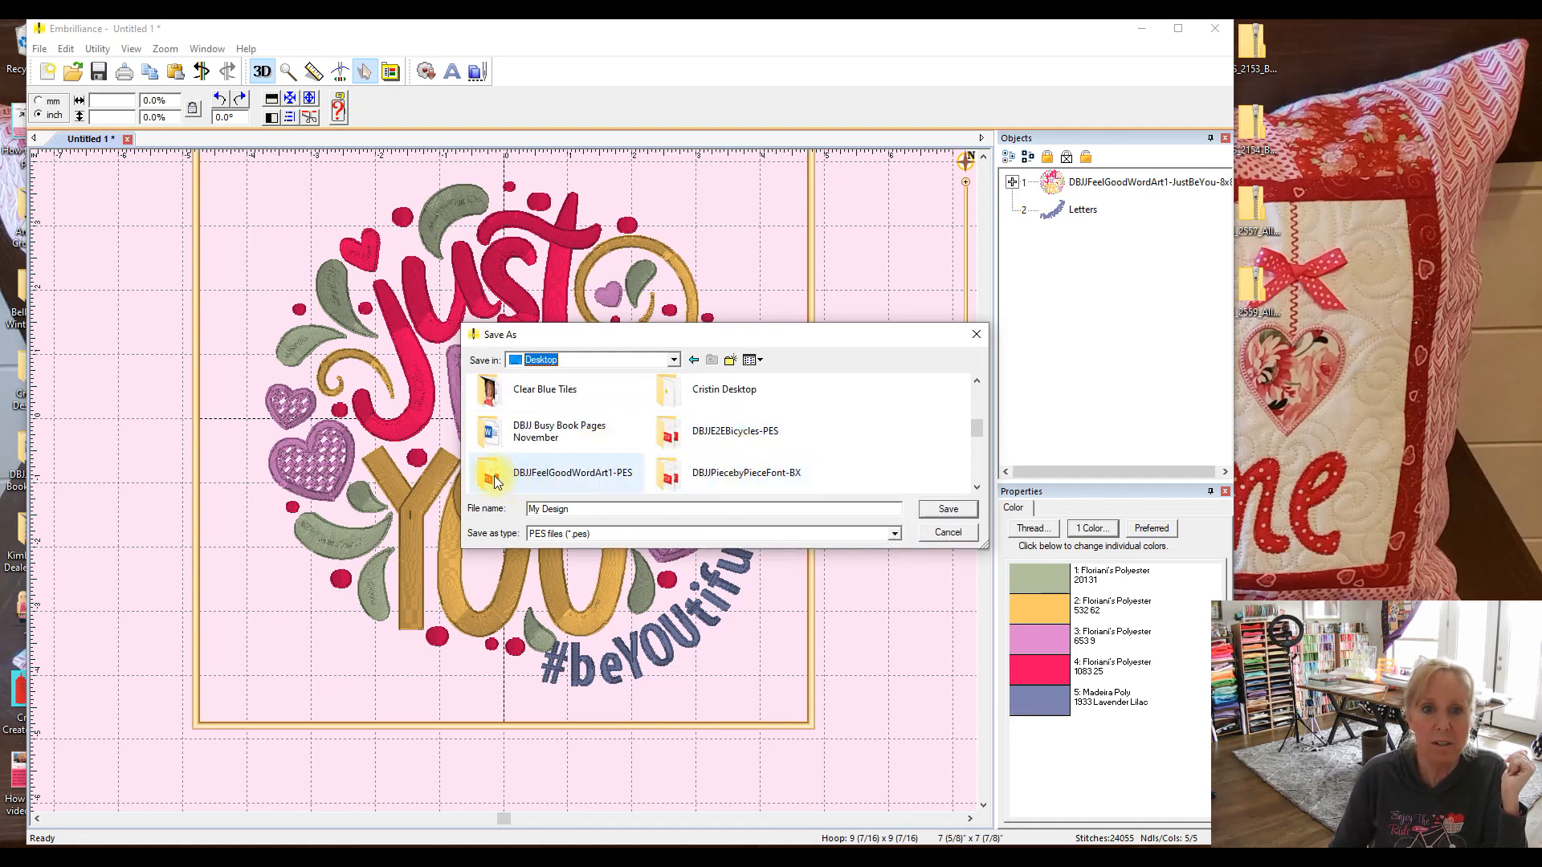
scroll(487, 477, "down", 1)
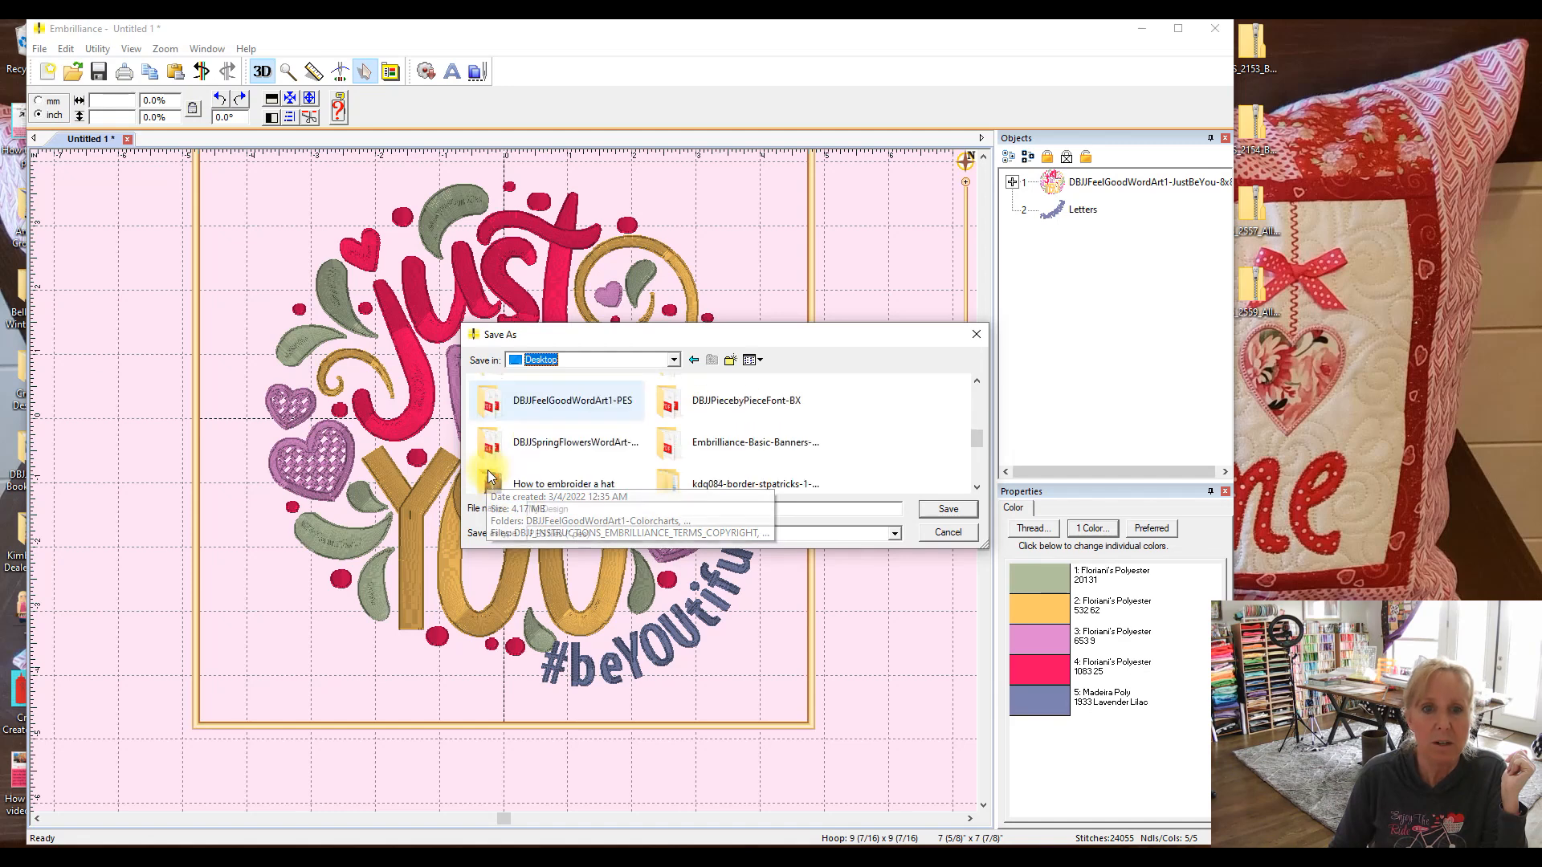
double_click(499, 408)
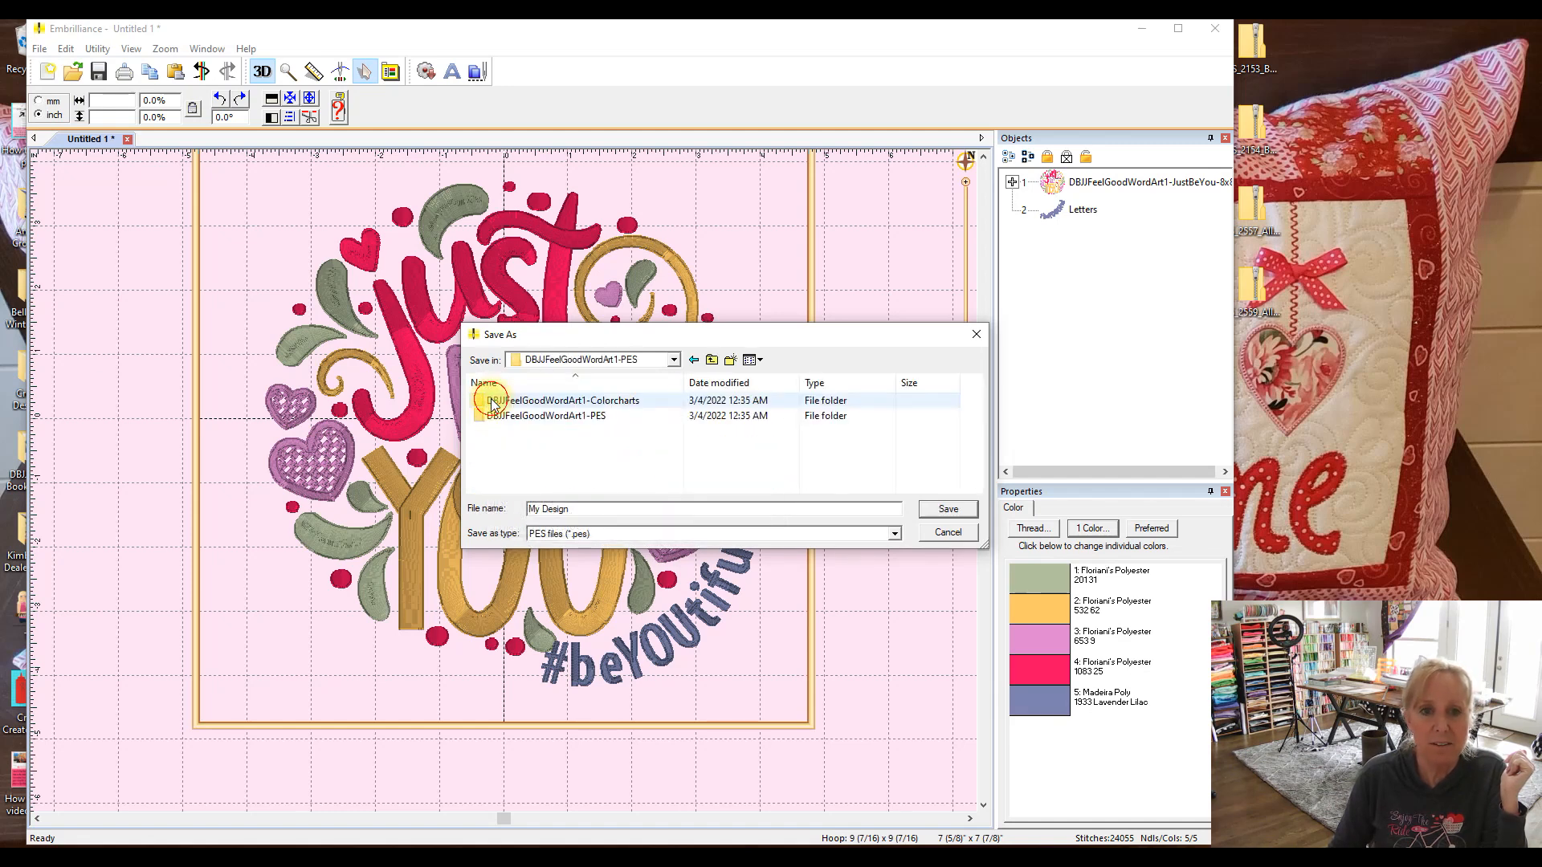
double_click(569, 416)
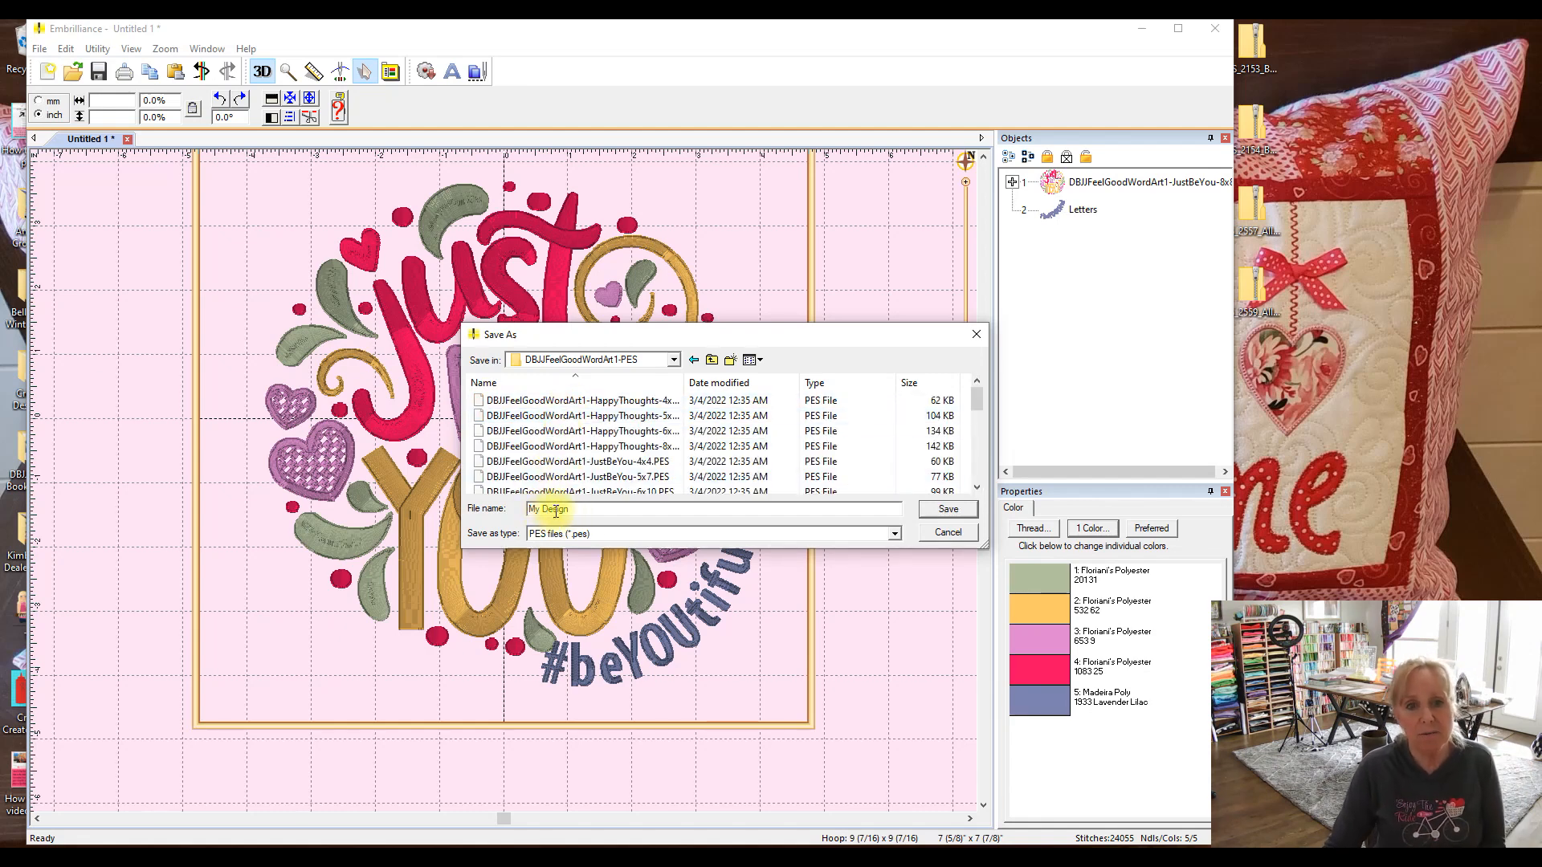
Base the file name on the existing JustBeYou-8x8 file, change it to DBJJFeelGoodWordArt1-JustBeYou-hastag, and save the stitch file
scroll(604, 478, "down", 1)
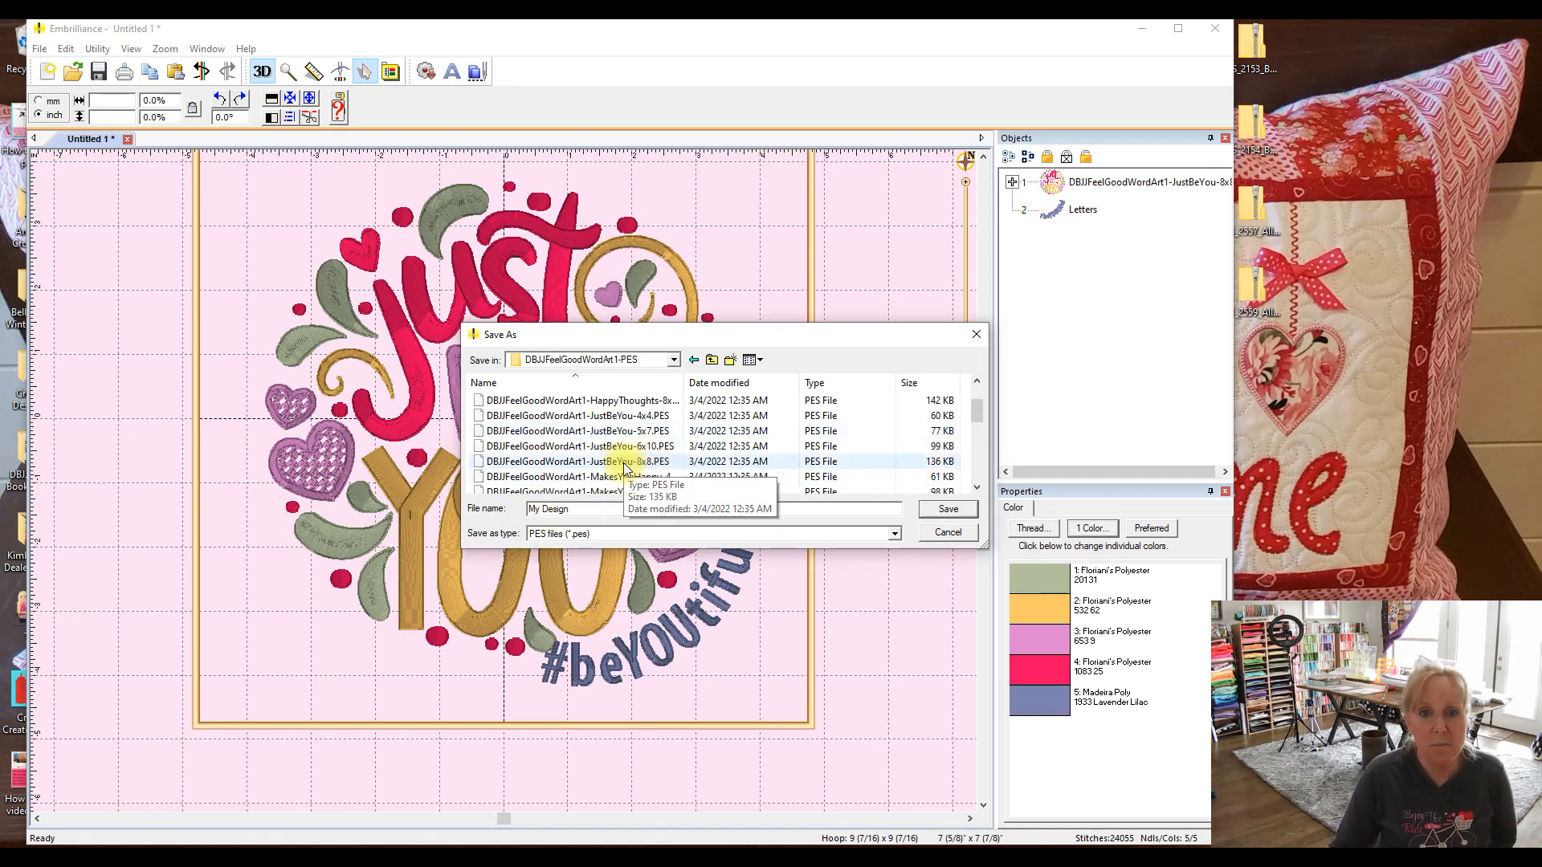
left_click(625, 464)
left_click(640, 509)
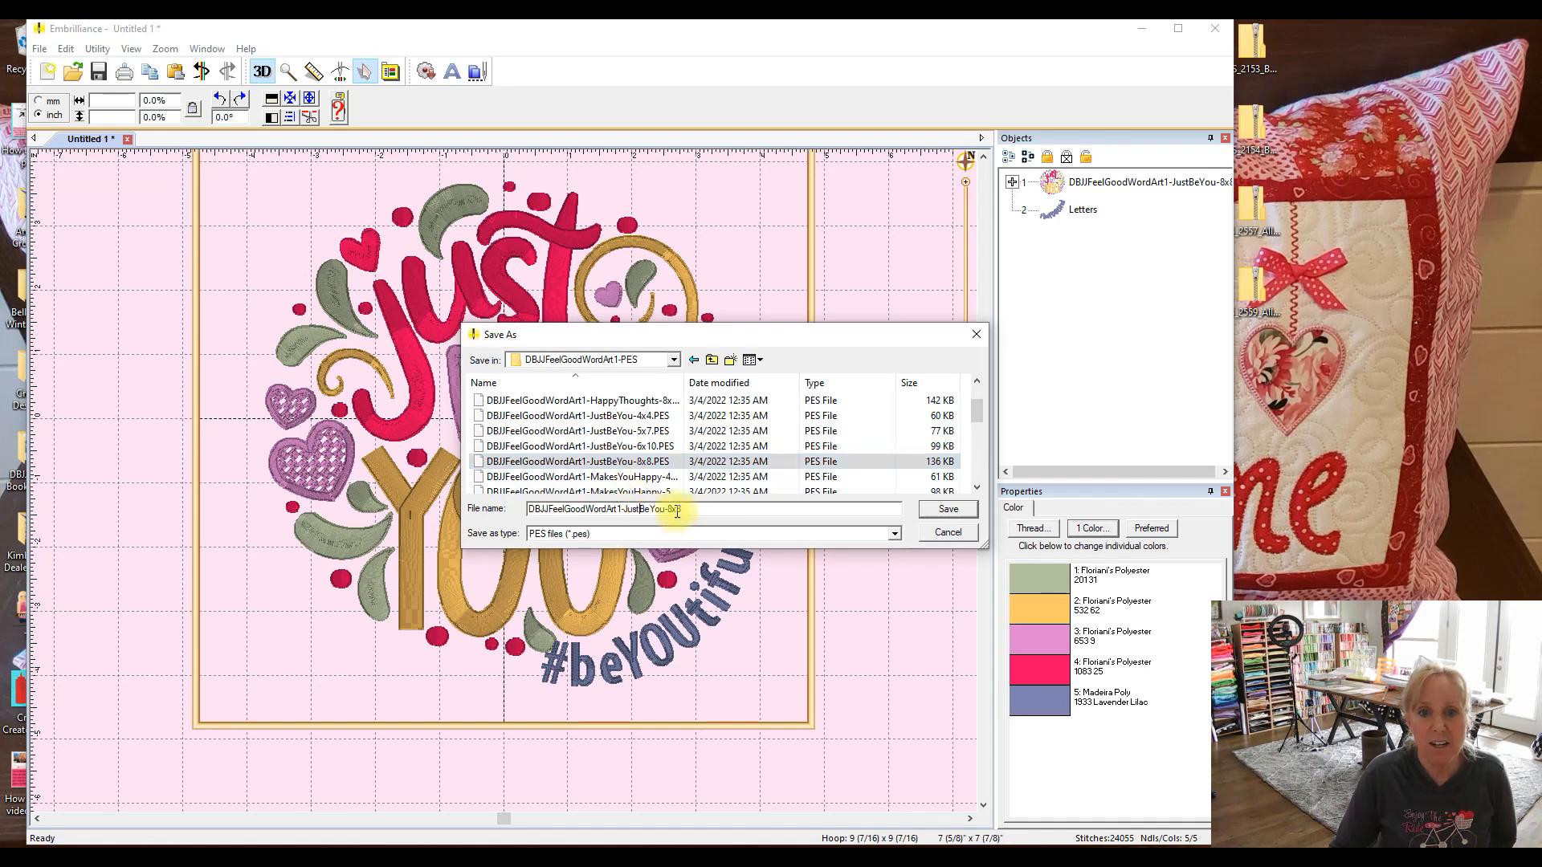
left_click_drag(666, 509, 688, 509)
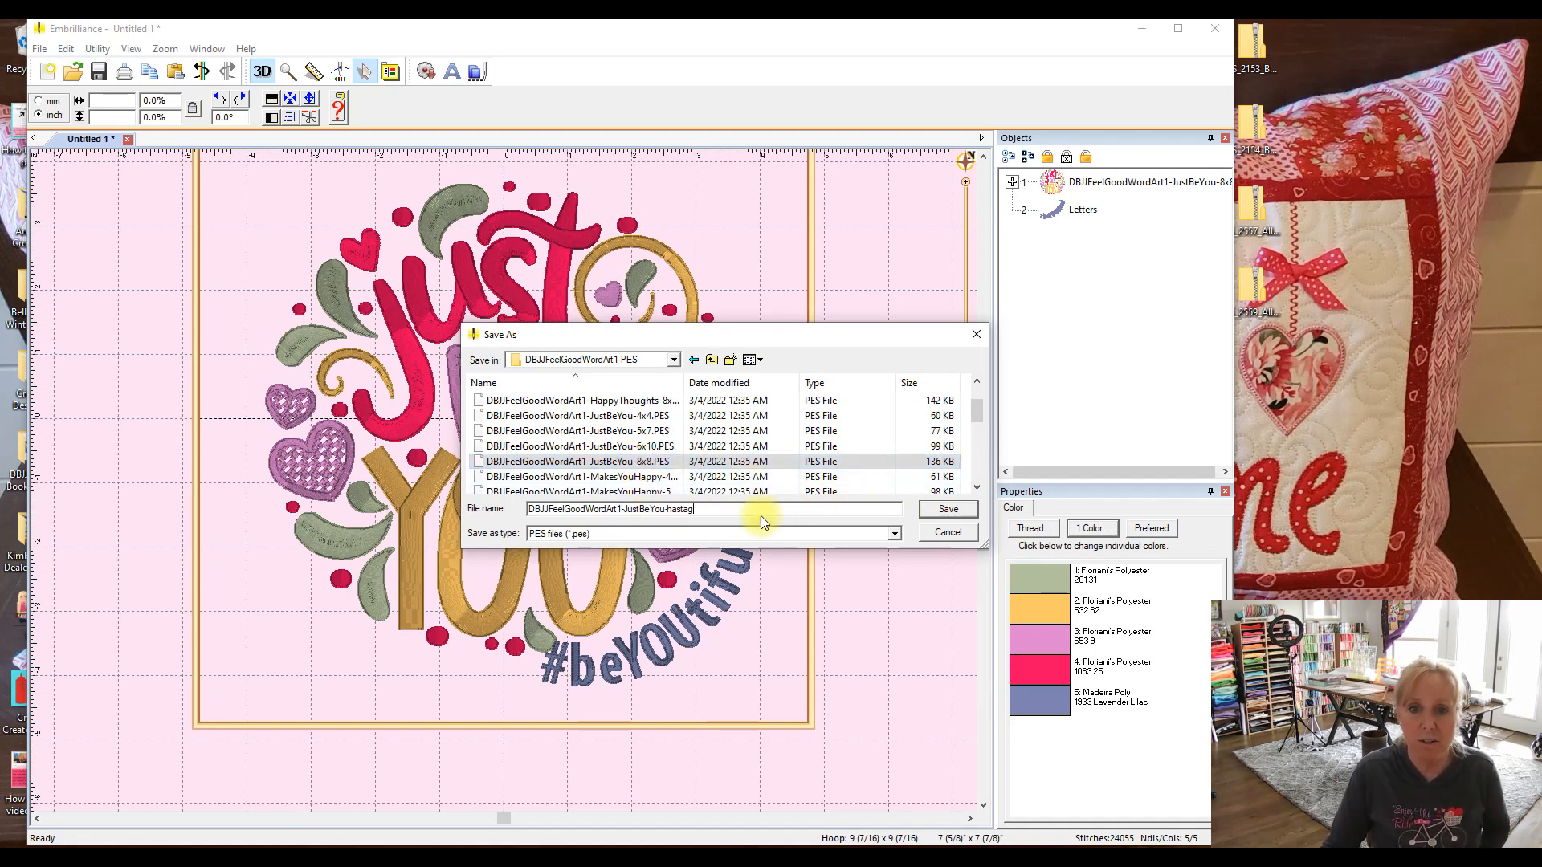
left_click(931, 509)
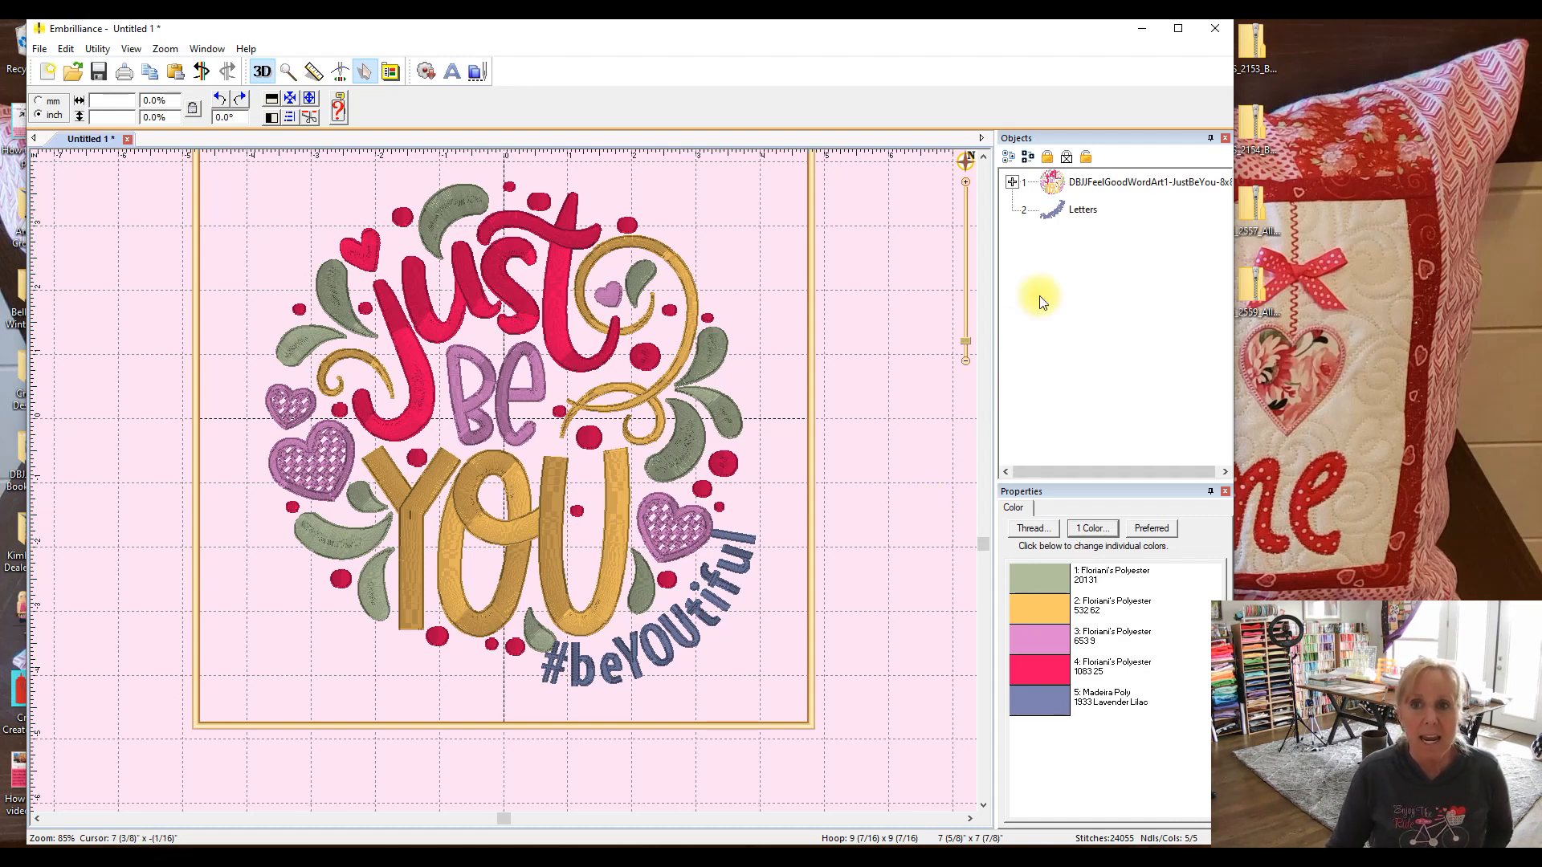
Switch to Chrome, go to embrilliance.com/jamaffiliates/cristincreates, and open the Embrilliance Essentials product page
mouse_move(531, 858)
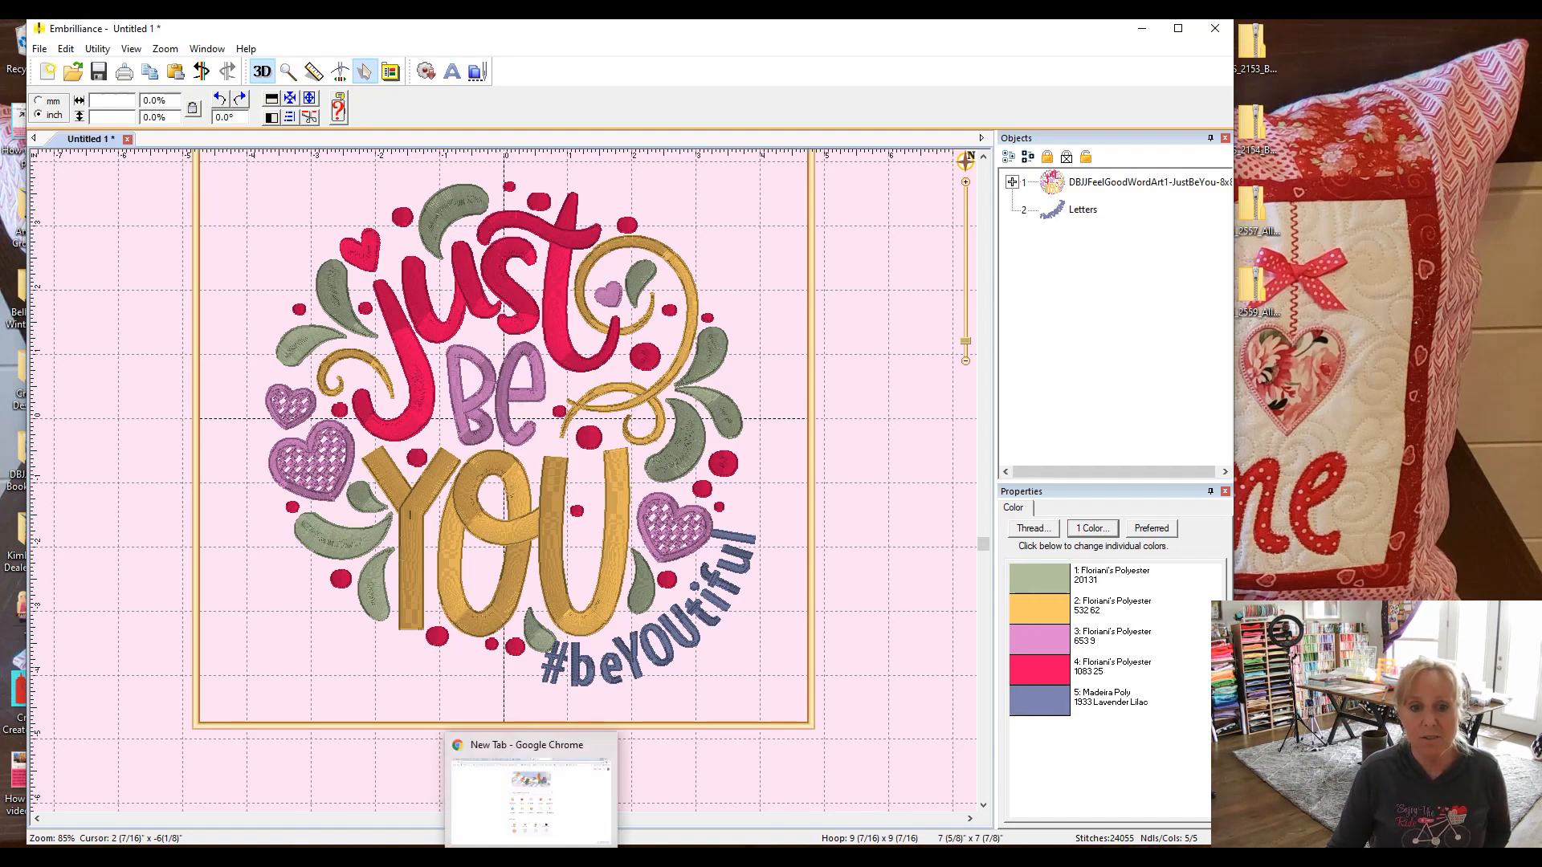
left_click(531, 857)
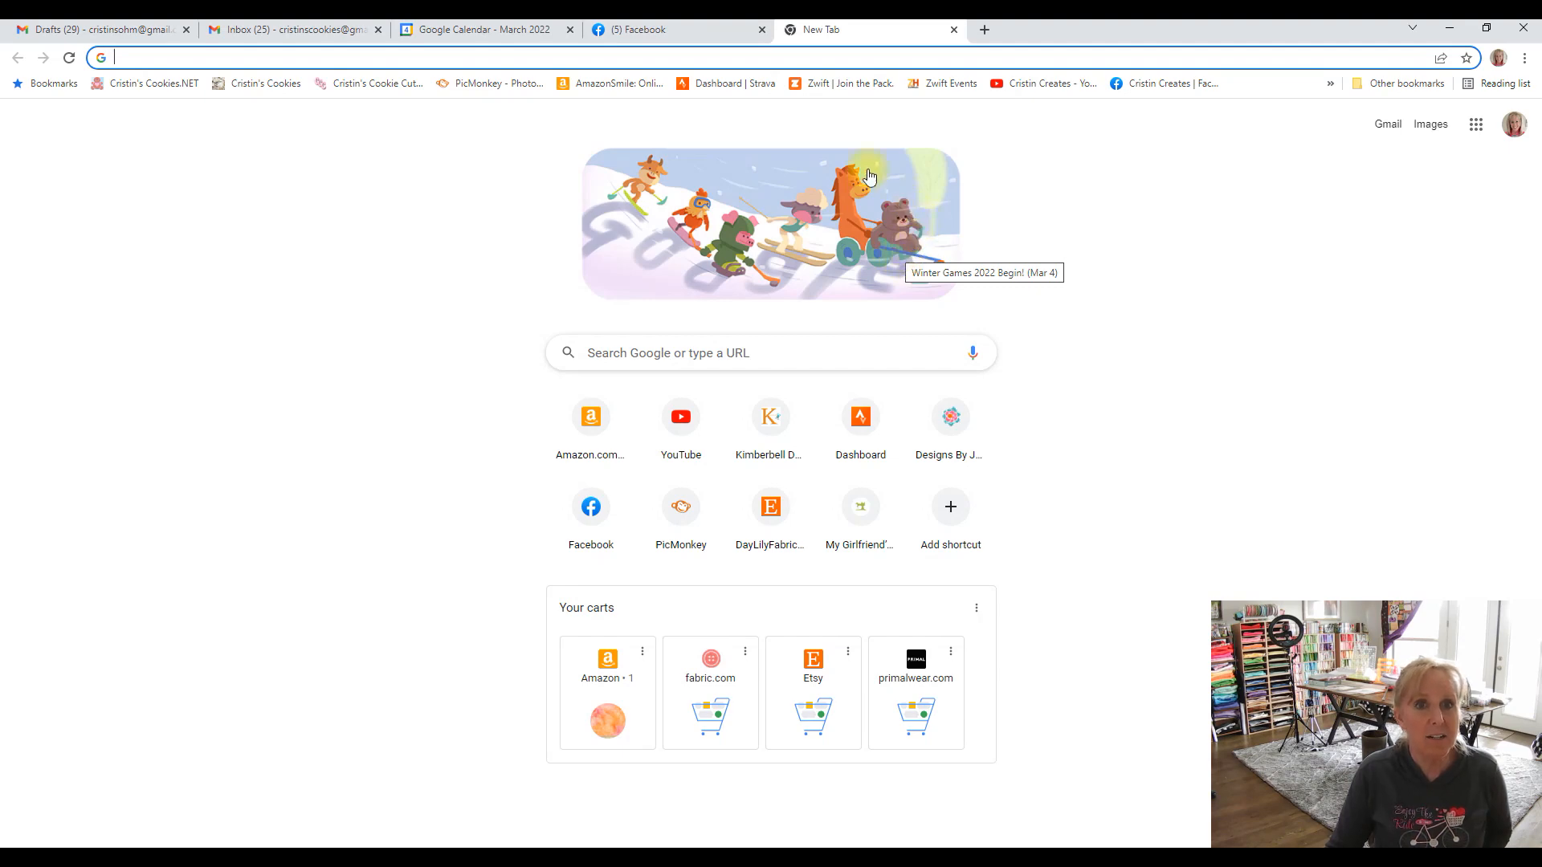
left_click(165, 59)
type("embr")
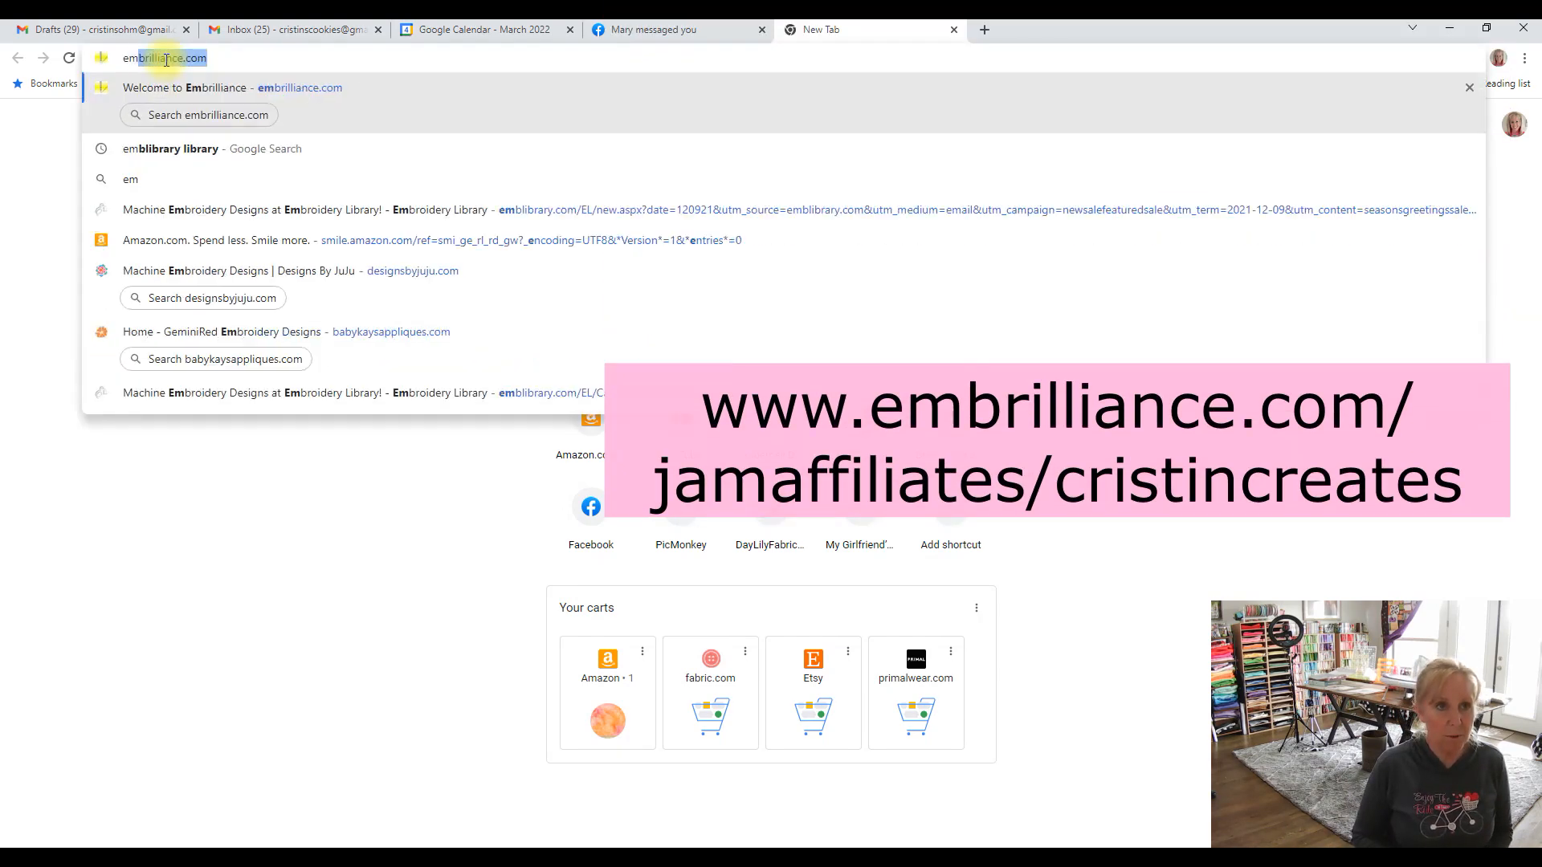
type("illiance.co")
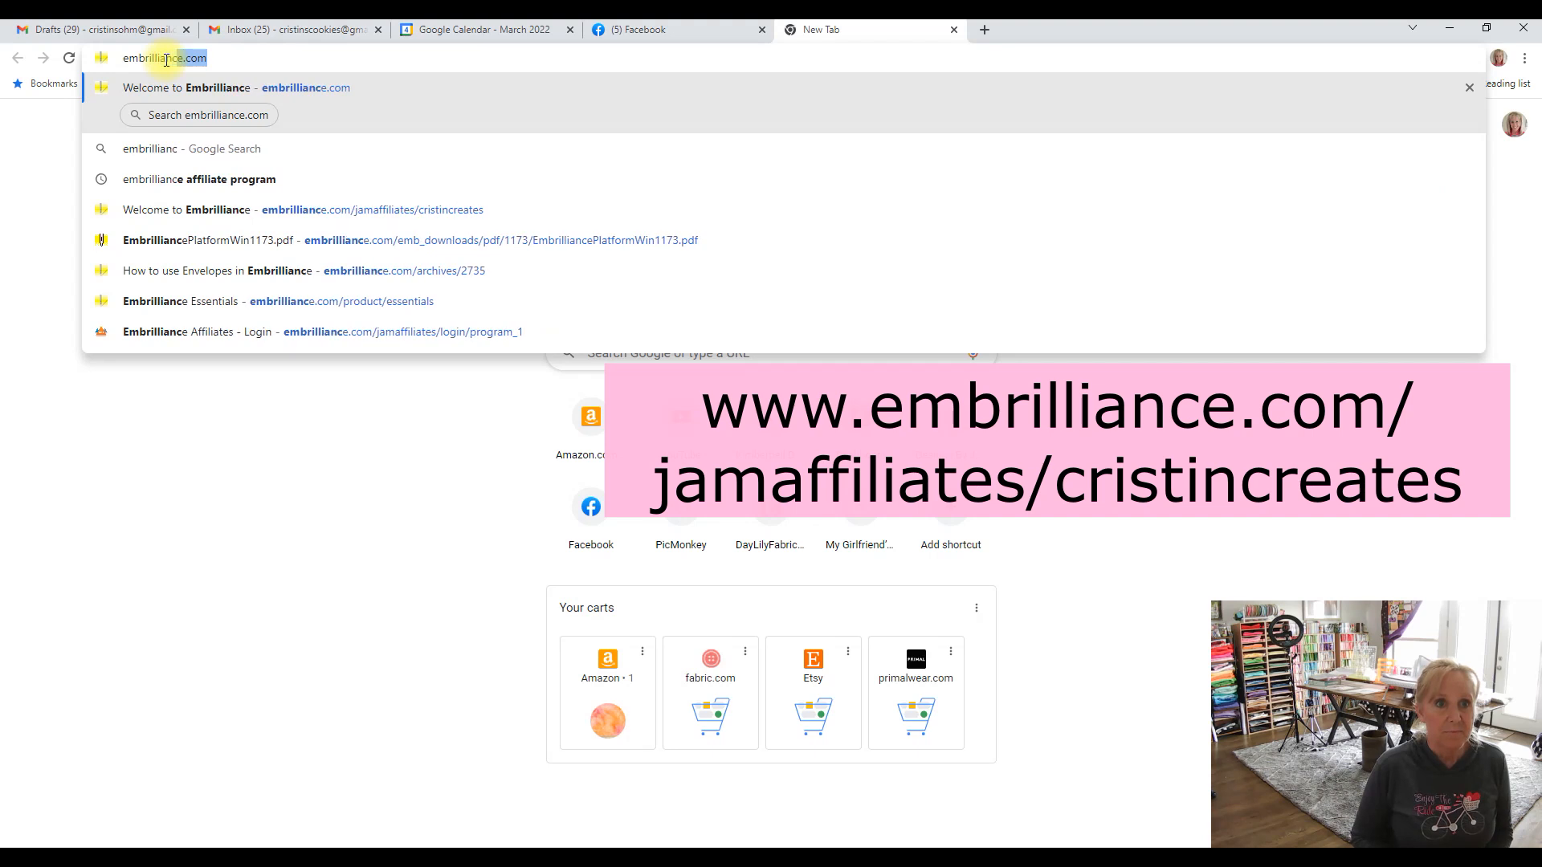
type("m/jamaffiliates/cristincreates")
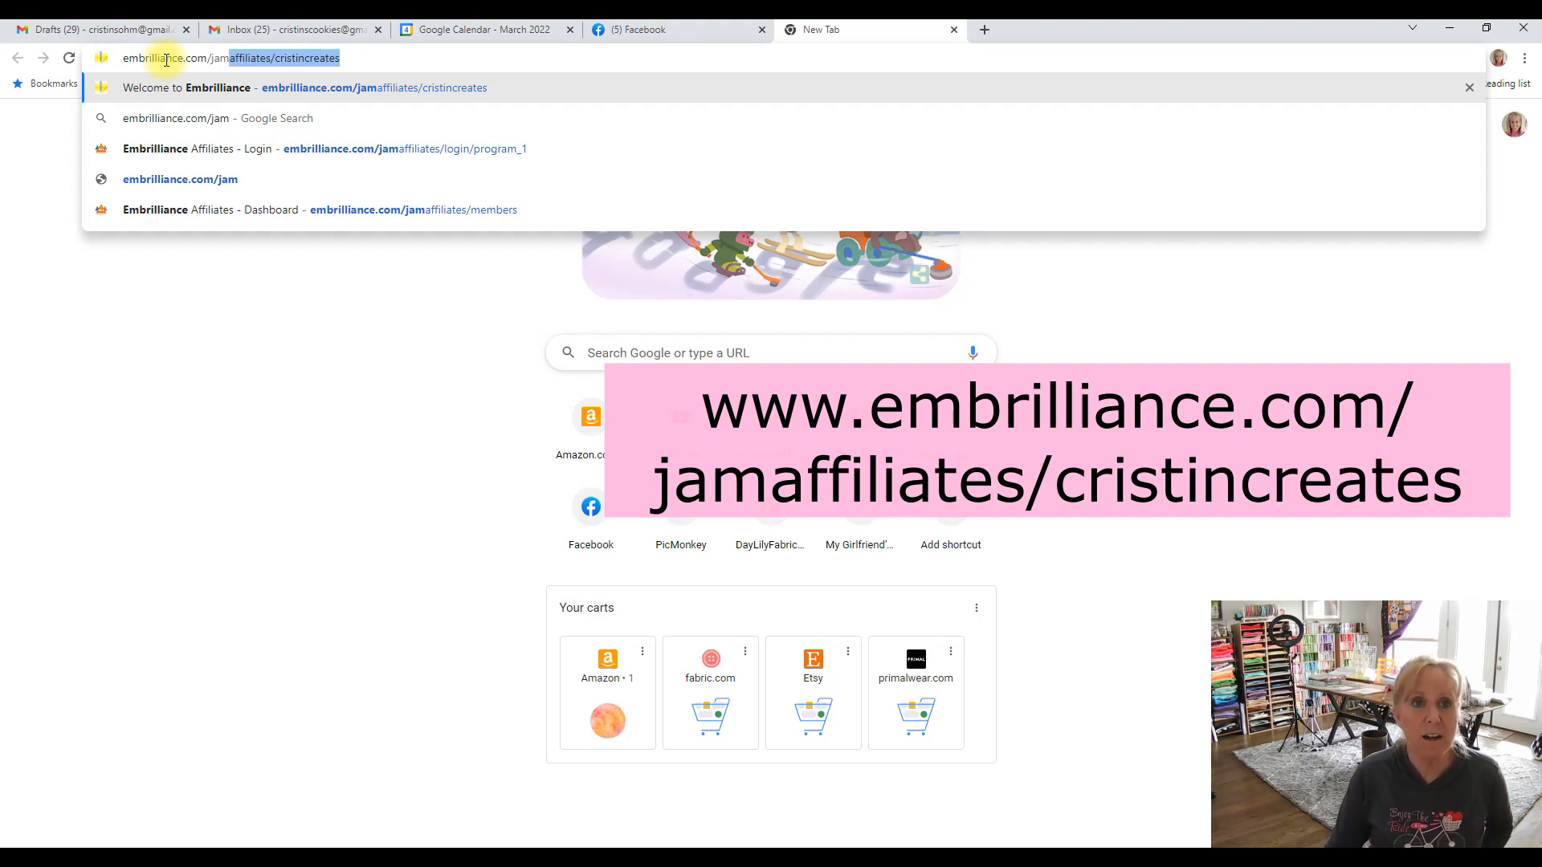
left_click(344, 59)
key("Return")
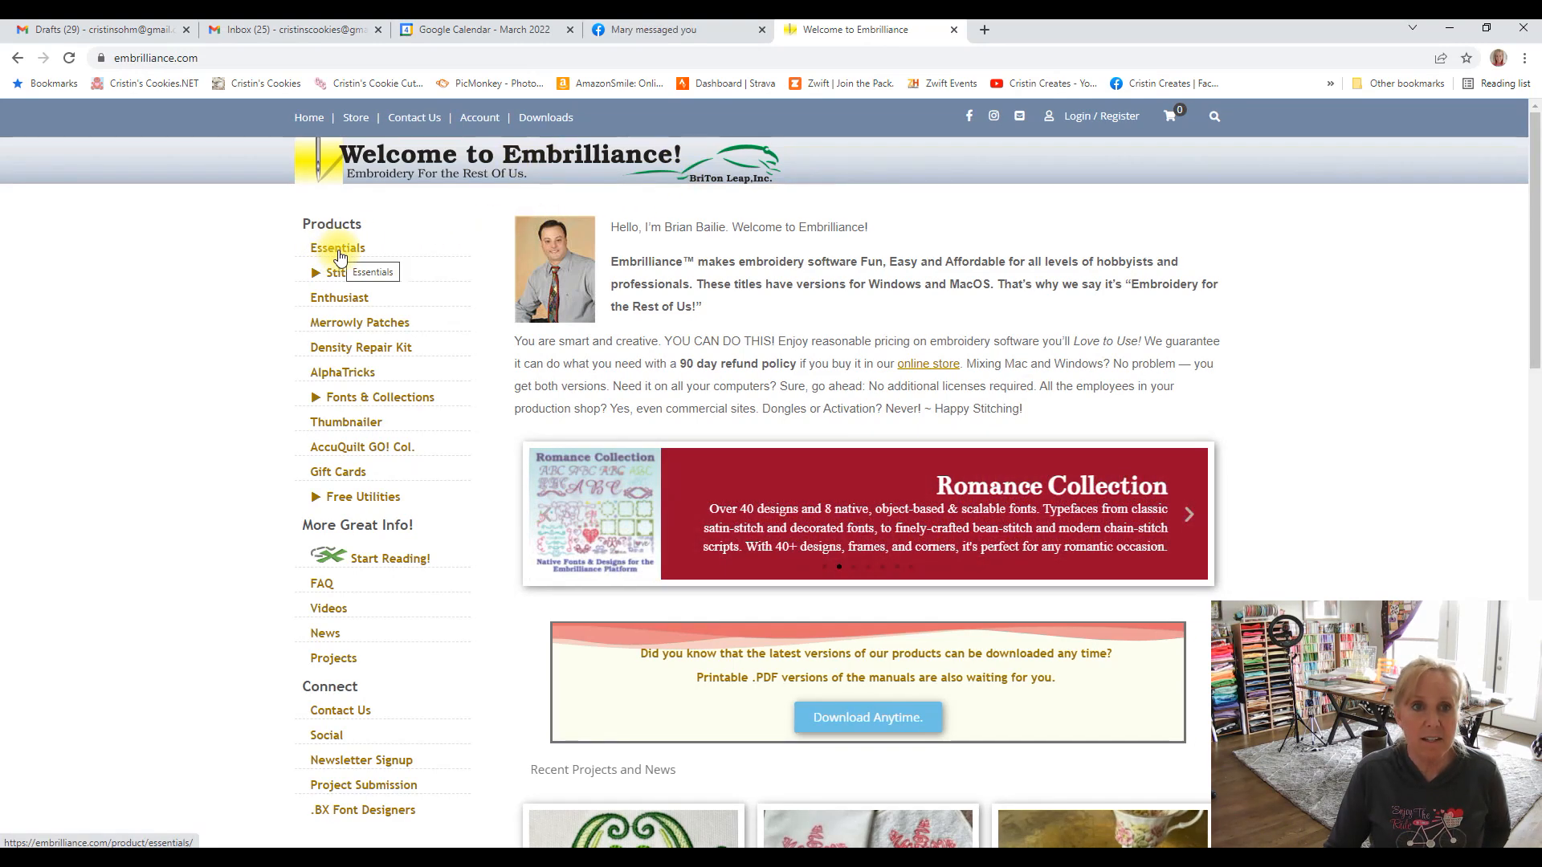
left_click(354, 121)
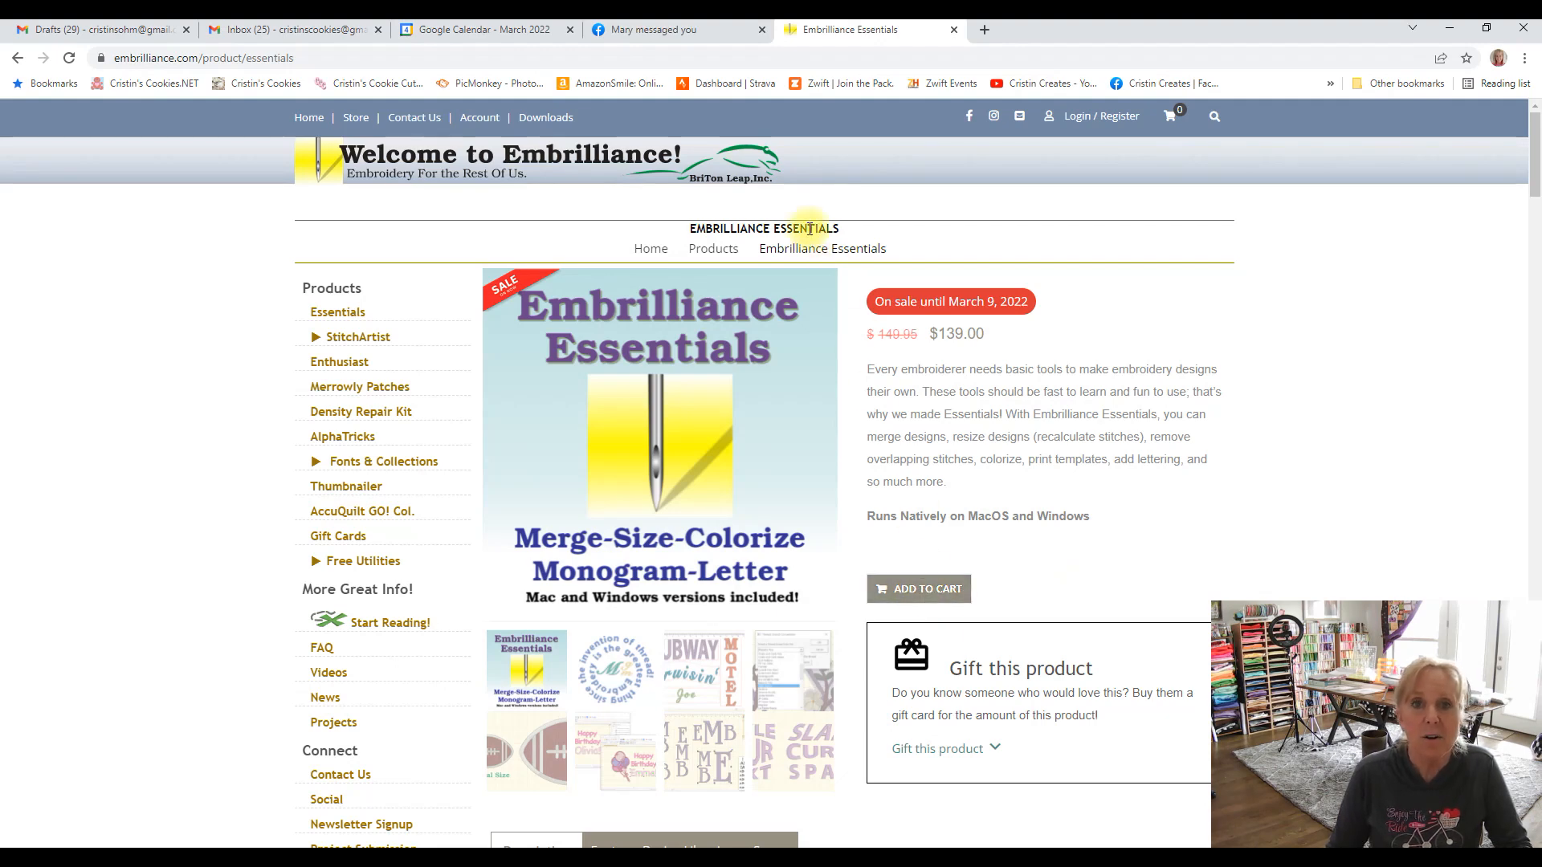
Open the Cristin Creates YouTube channel in a new browser tab
left_click(983, 31)
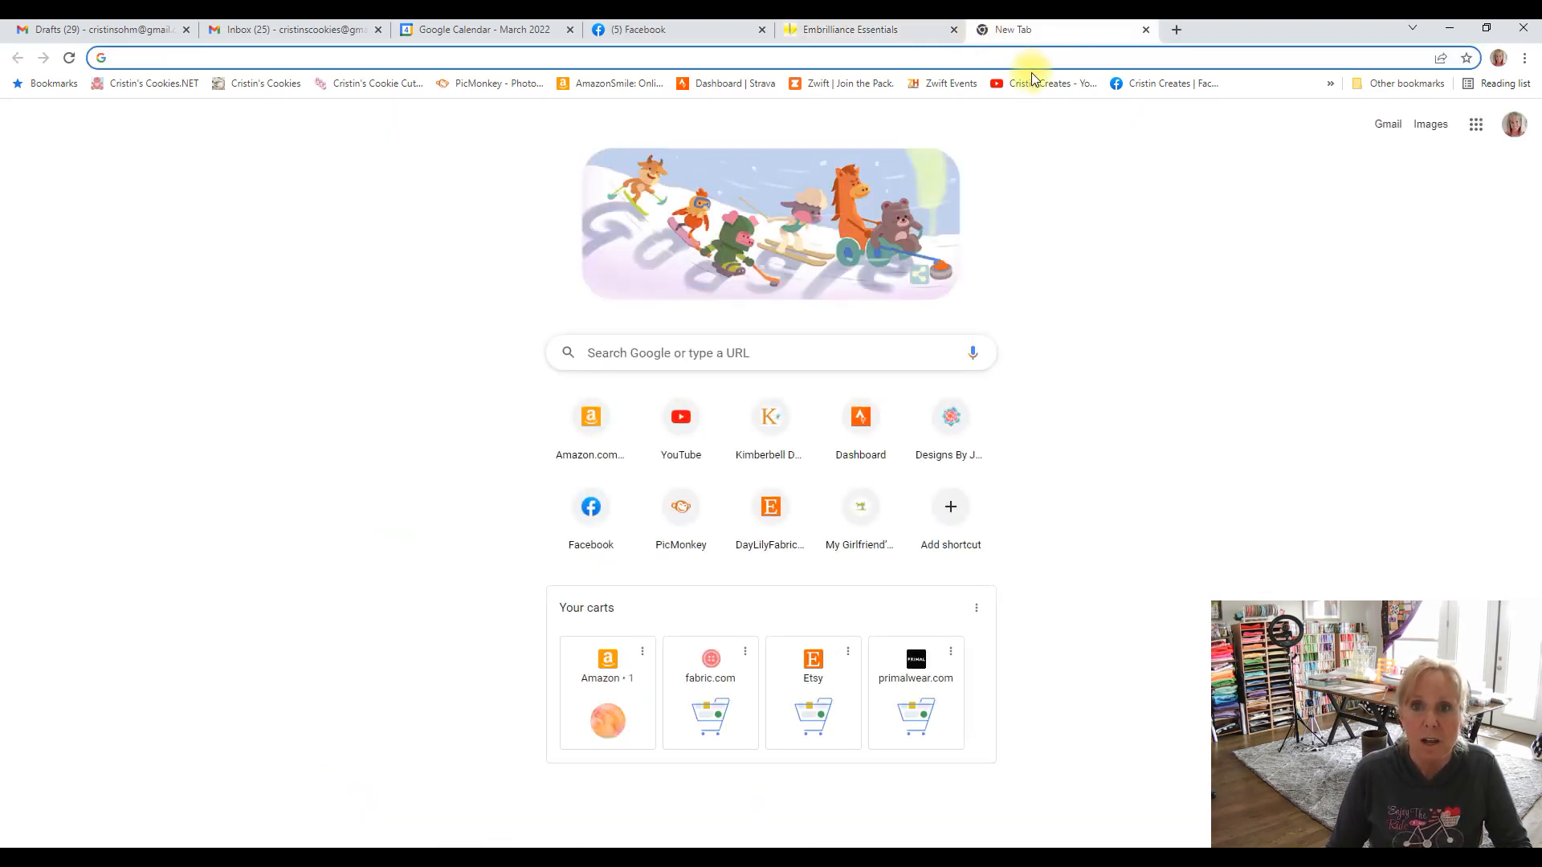
left_click(1032, 84)
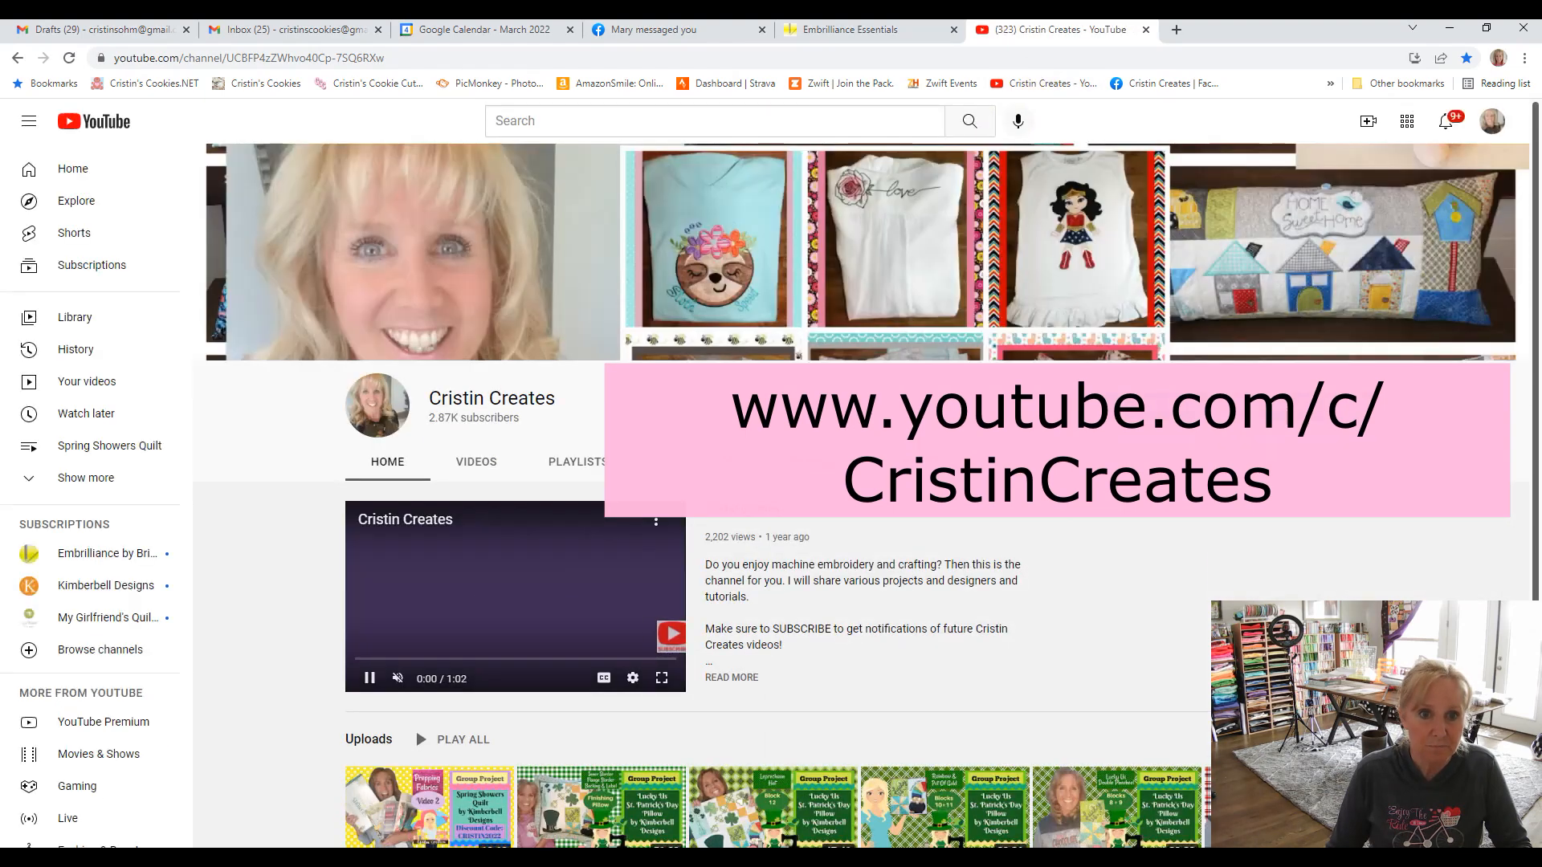
Open the video "Kimberbell Spring Showers Quilt - 2 Prepping Fabrics - Group Project" from the channel's uploads and expand its full description
scroll(582, 583, "down", 2)
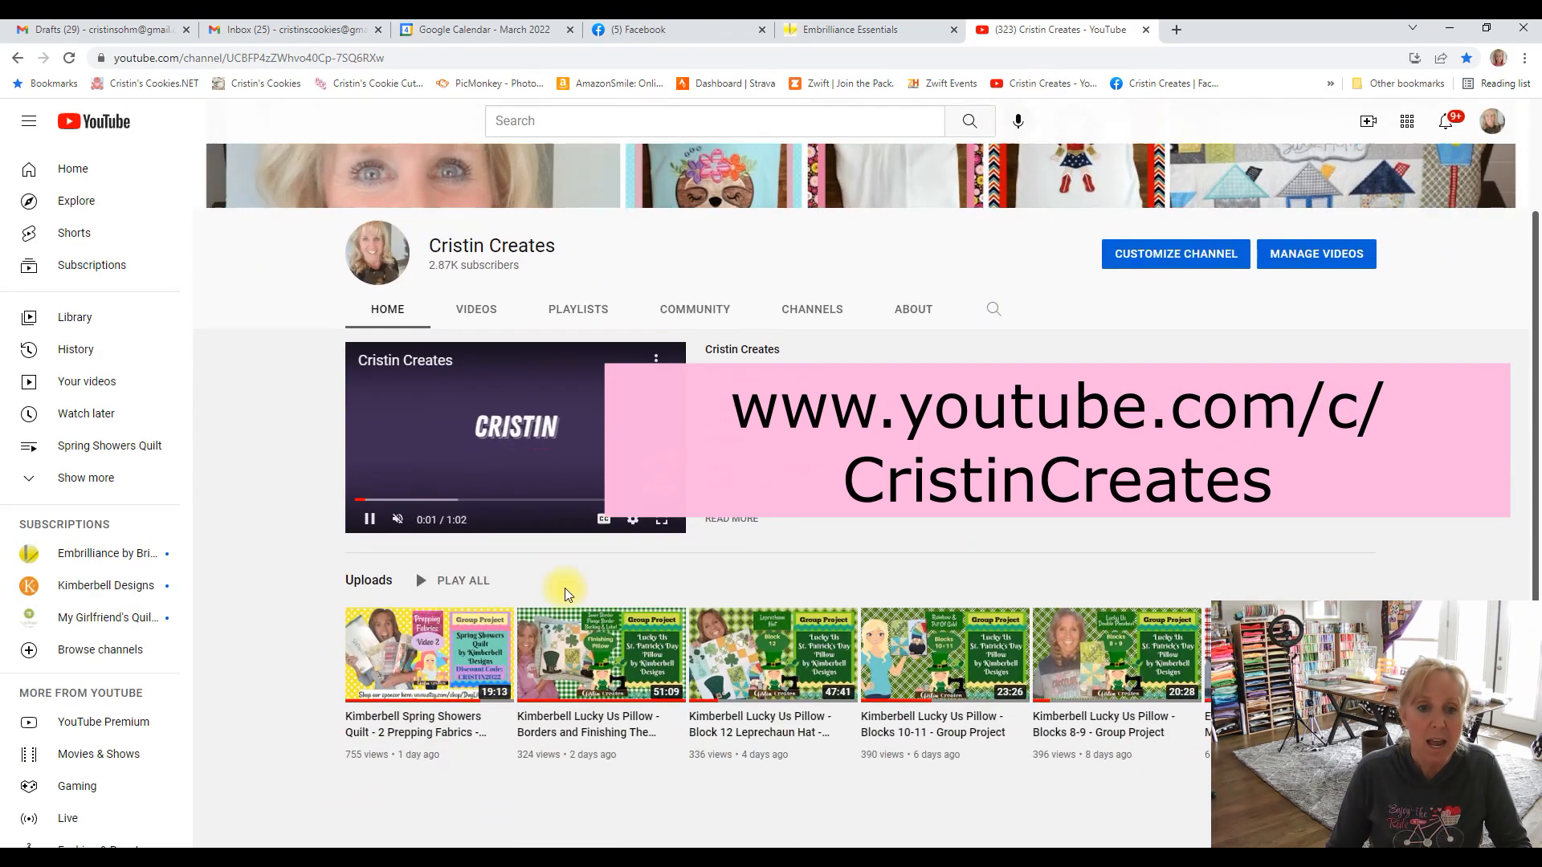
left_click(415, 654)
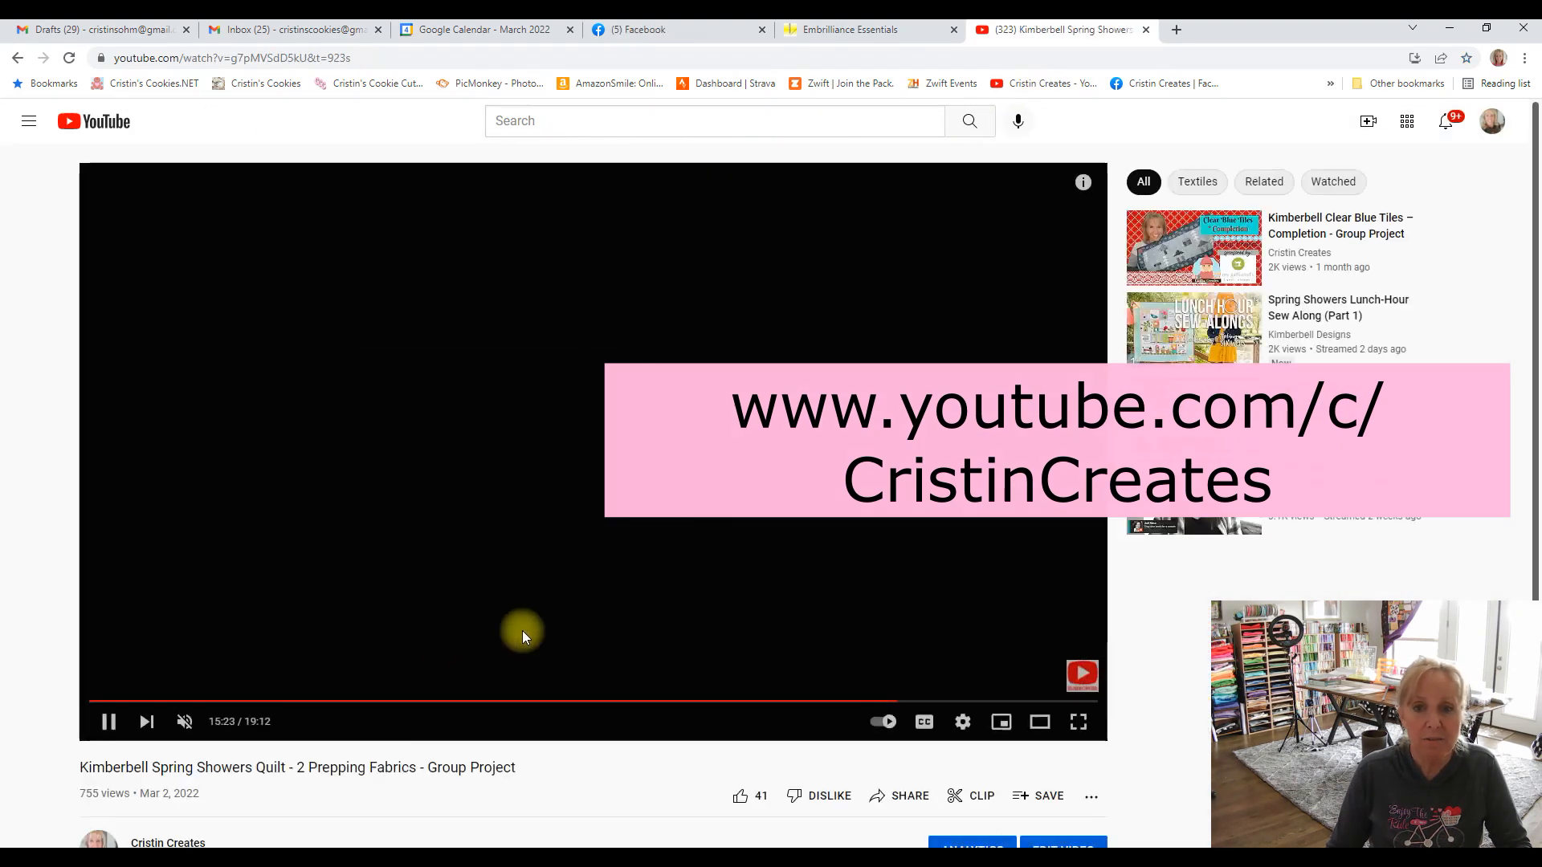
scroll(1114, 629, "down", 3)
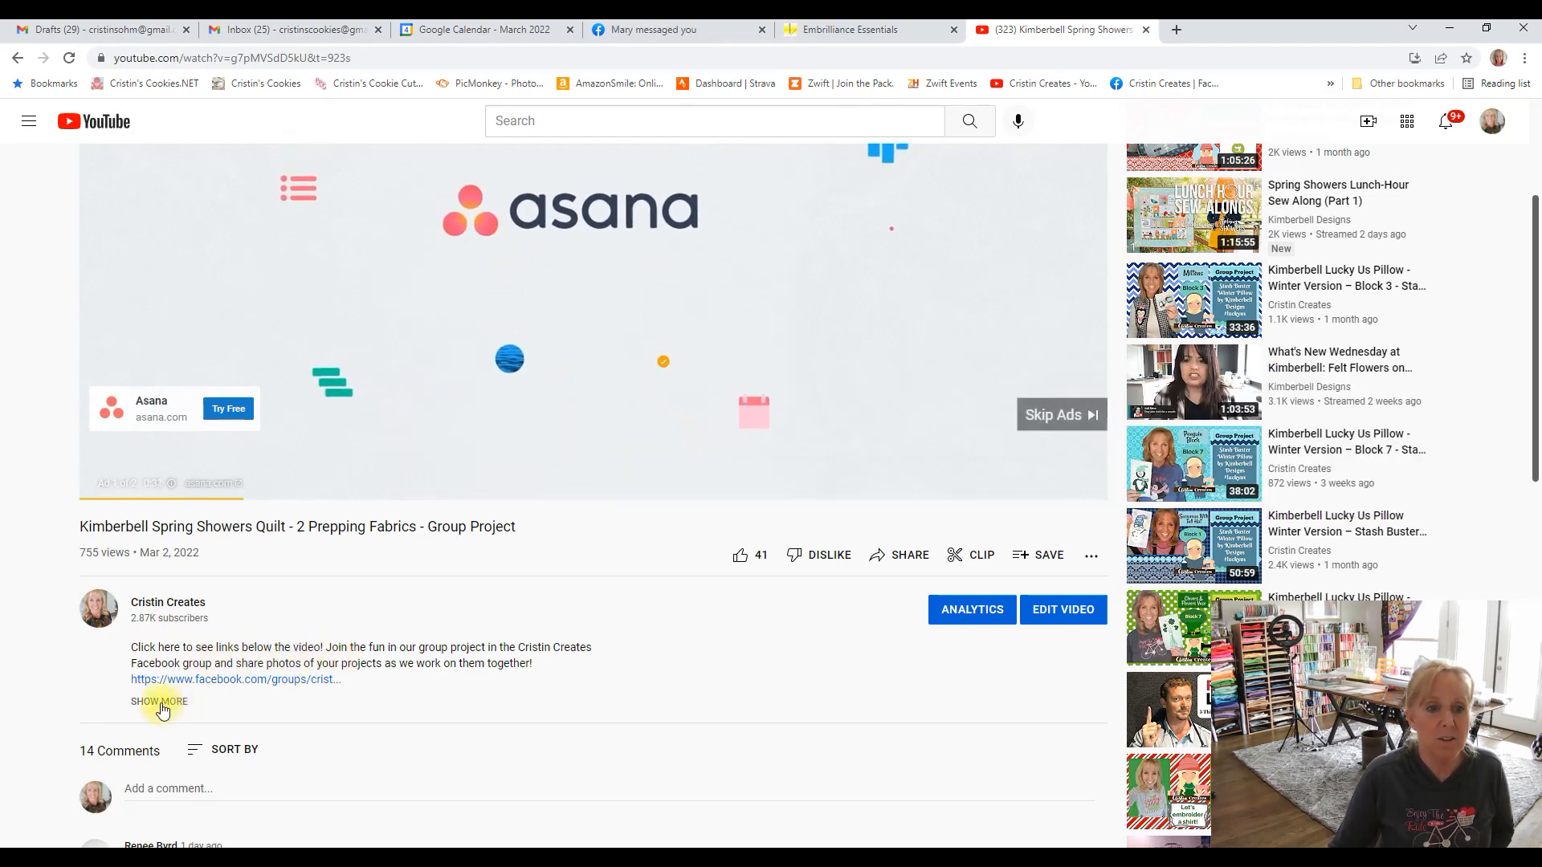
left_click(159, 701)
Look through the video description's links, coupon and supply lists, and skip the ad playing in the video
scroll(375, 664, "down", 3)
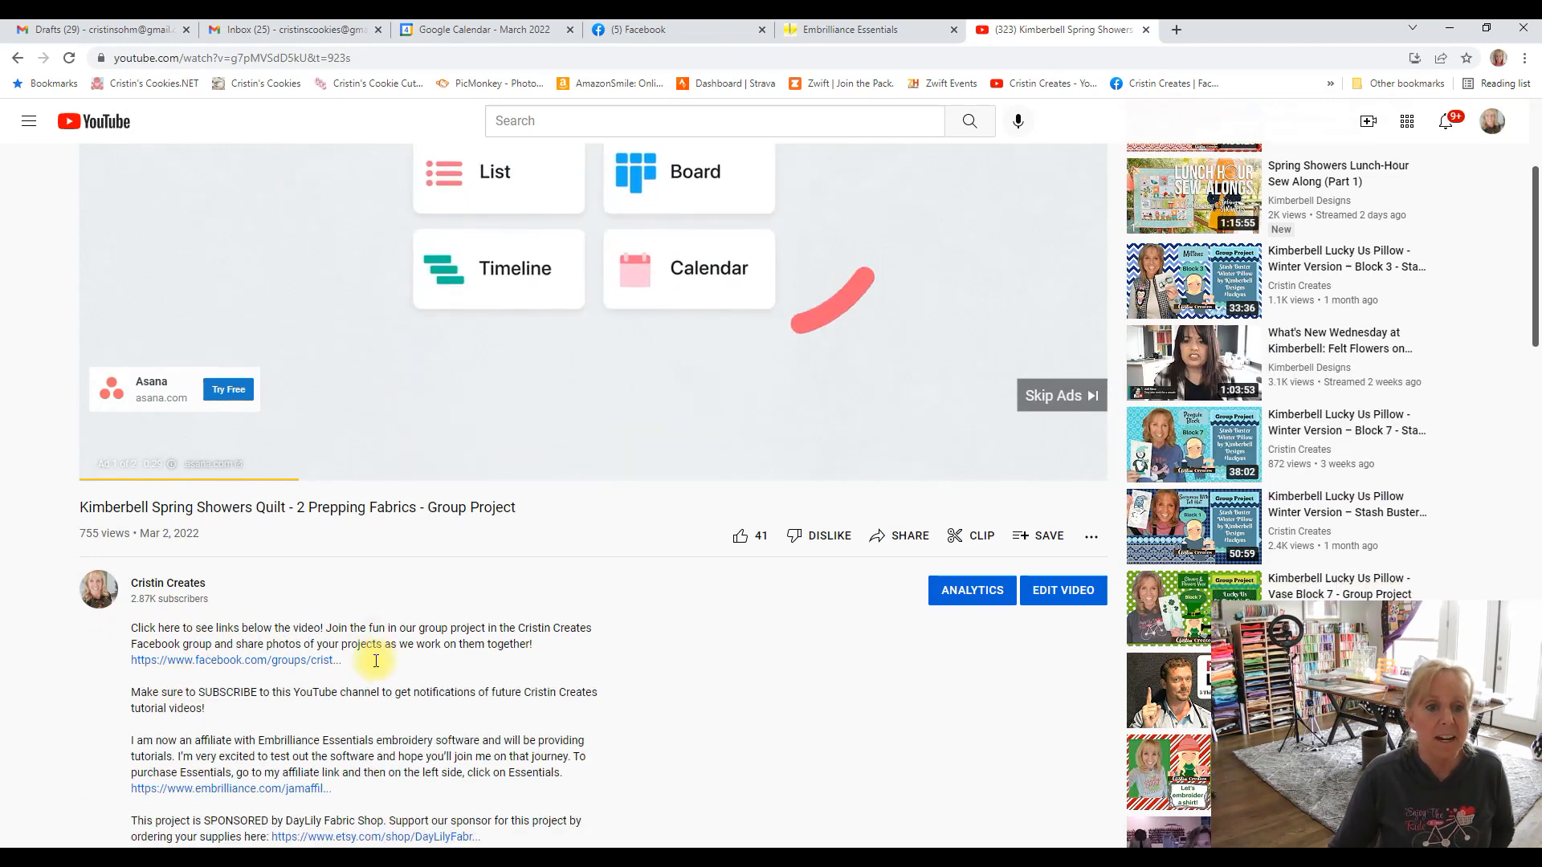
scroll(375, 663, "down", 3)
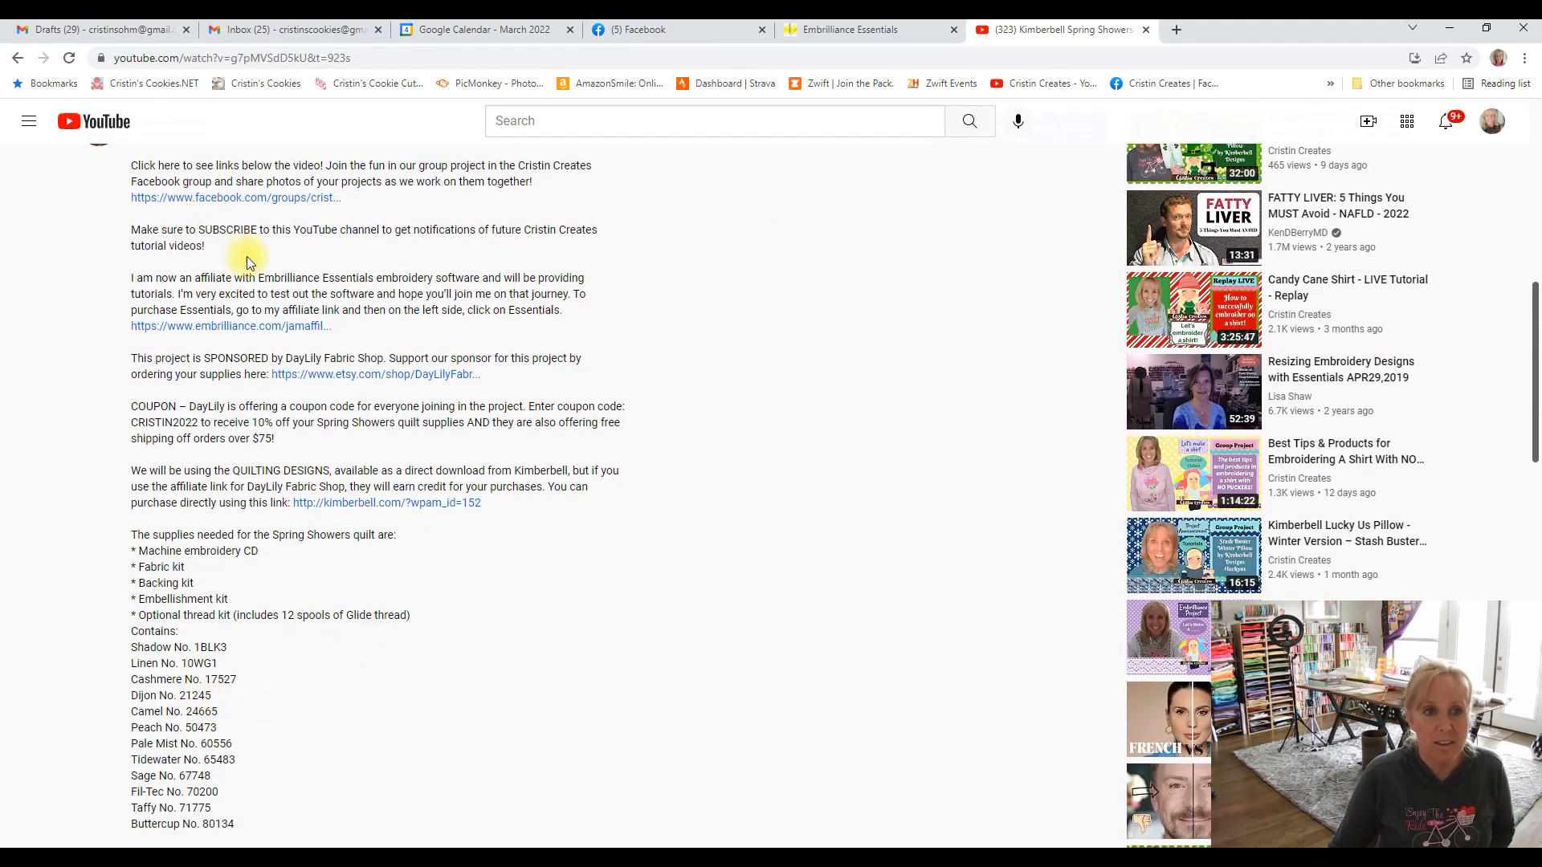
scroll(233, 522, "down", 3)
scroll(233, 532, "down", 7)
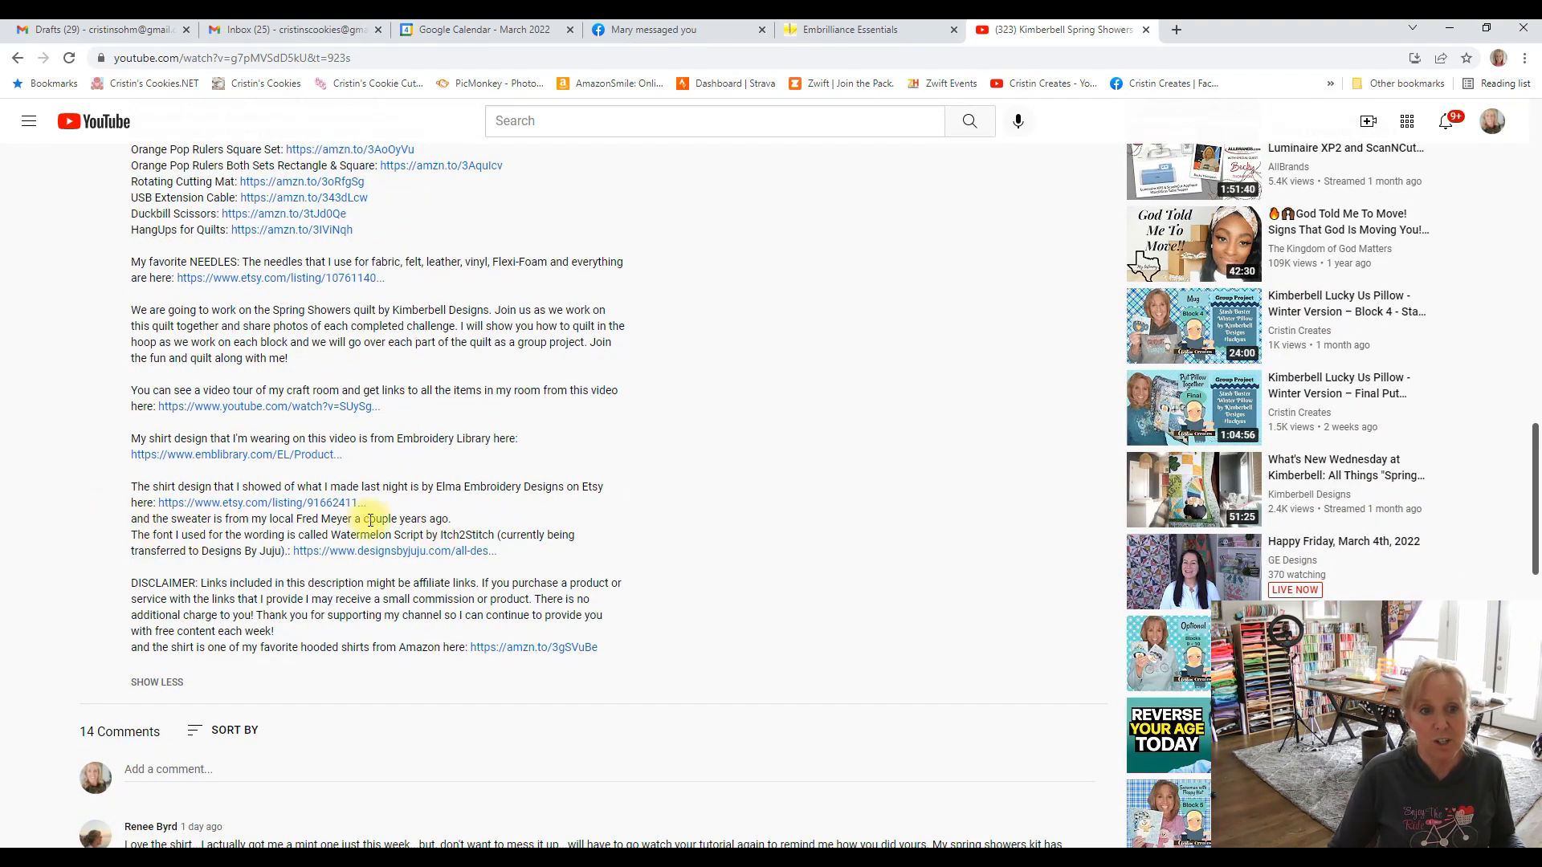
scroll(321, 528, "up", 3)
scroll(319, 527, "up", 7)
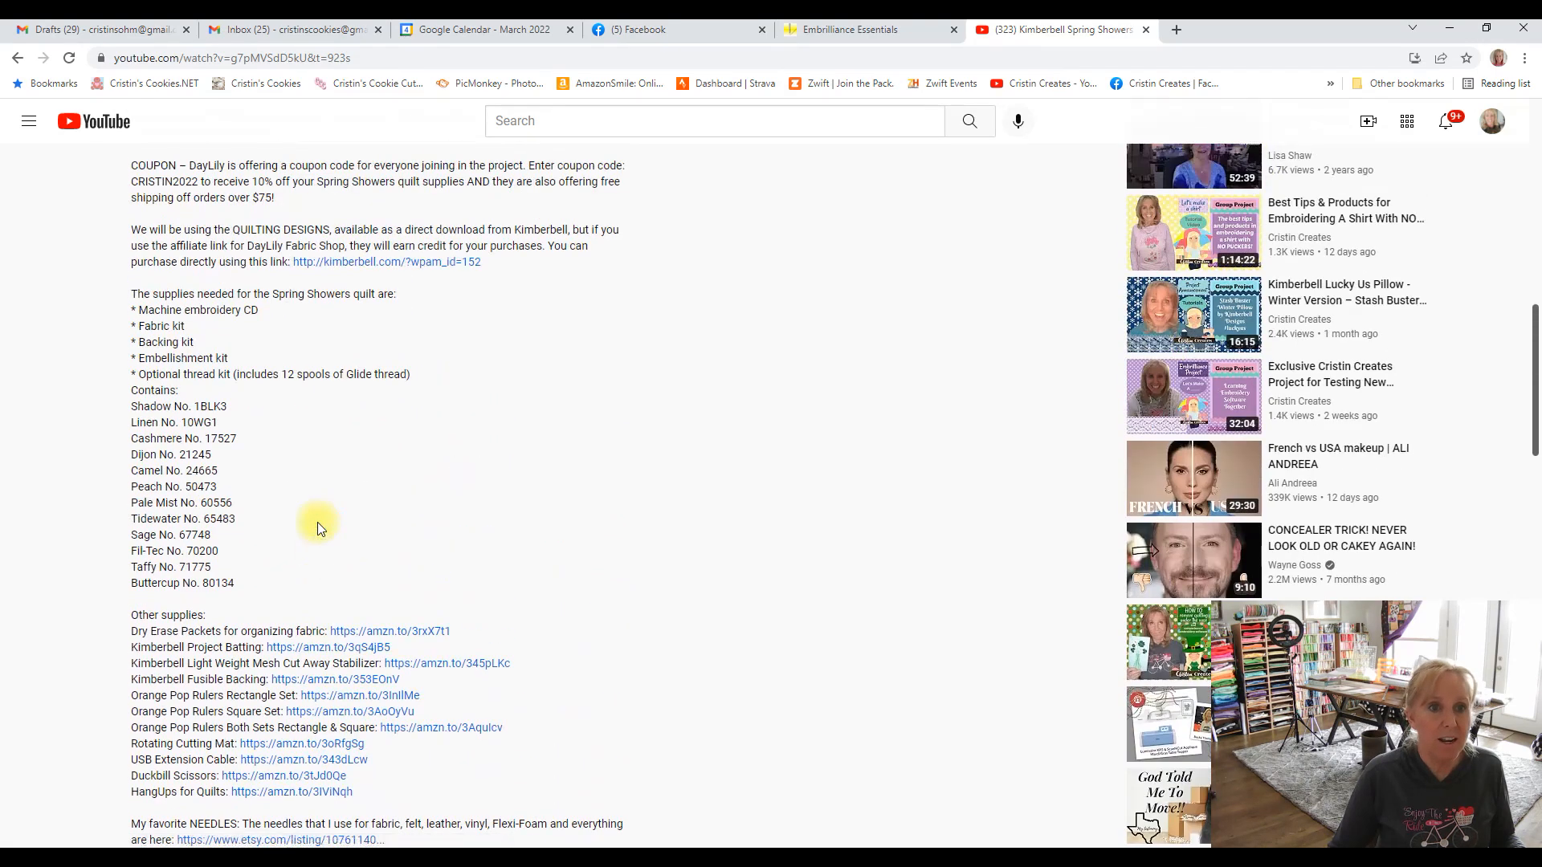
scroll(316, 522, "up", 1)
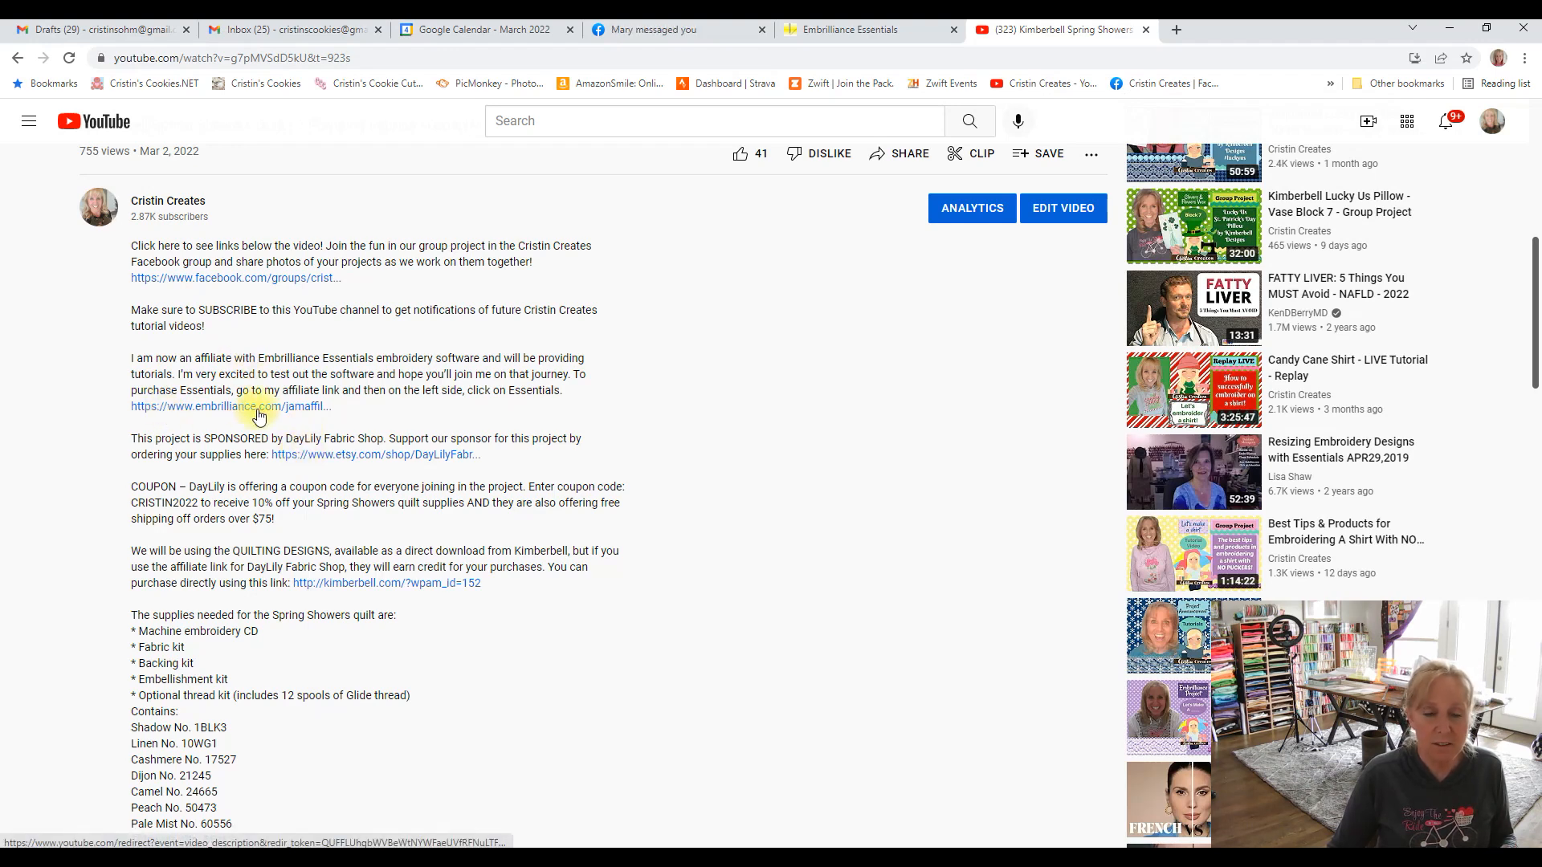
scroll(283, 406, "up", 2)
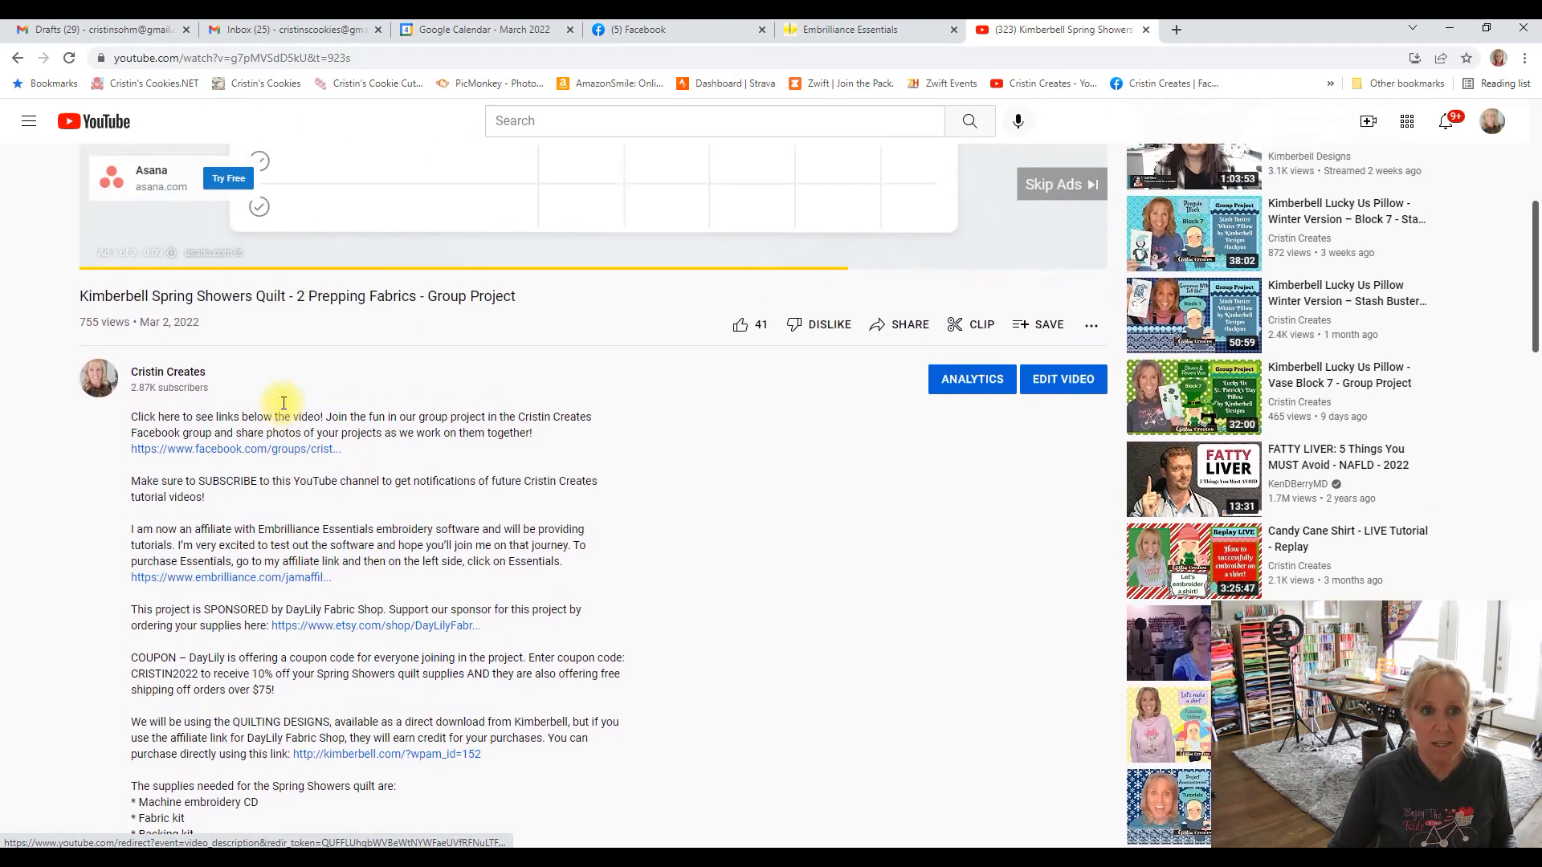
scroll(281, 402, "up", 4)
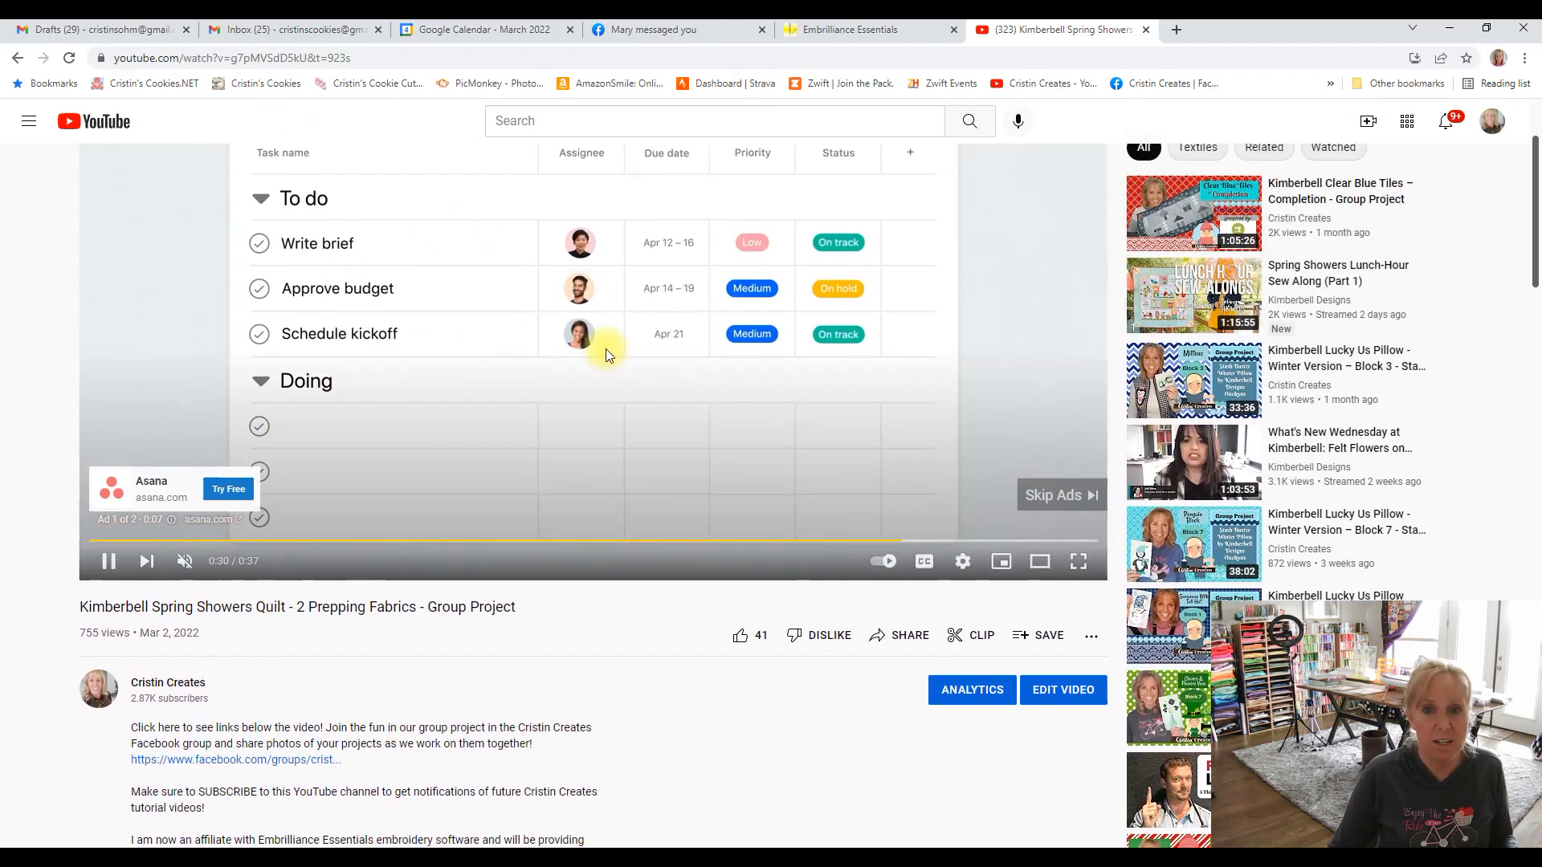
left_click(1062, 494)
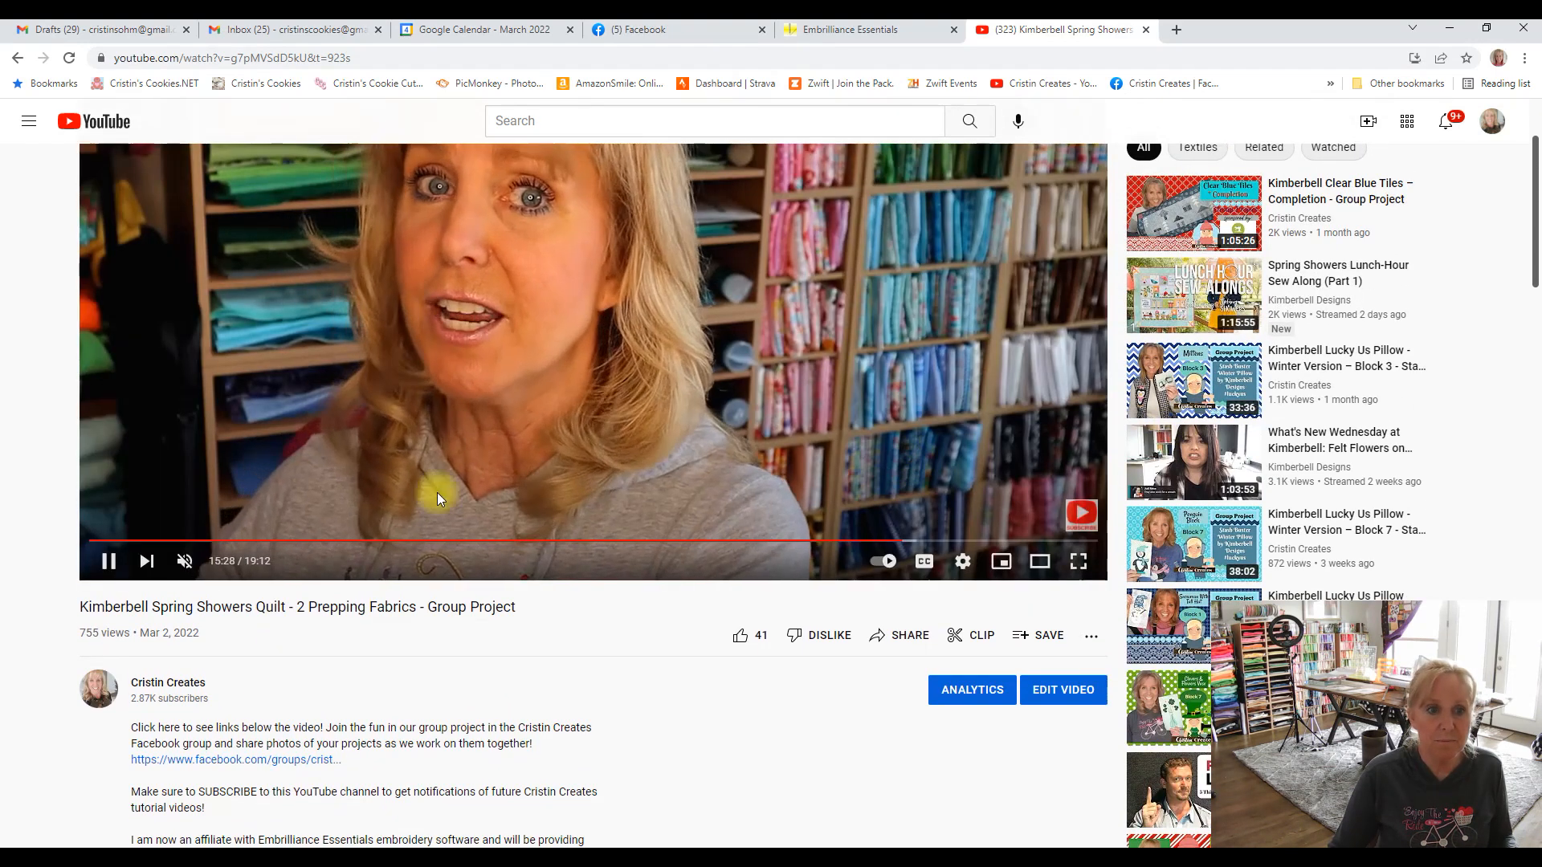
Find the Embrilliance affiliate link in the video description and open it
scroll(225, 586, "down", 2)
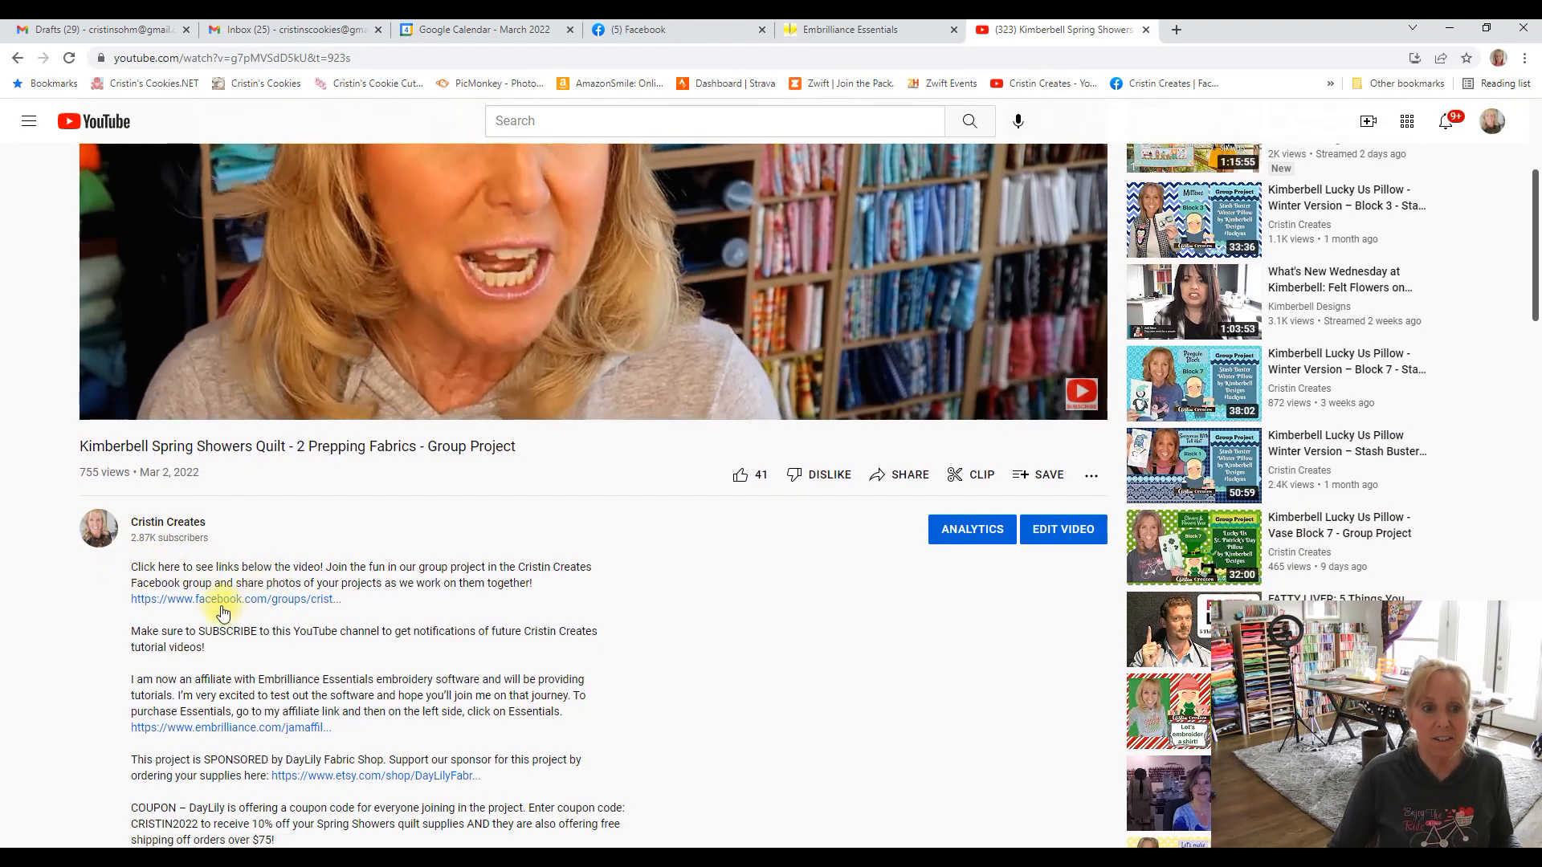
scroll(301, 608, "down", 3)
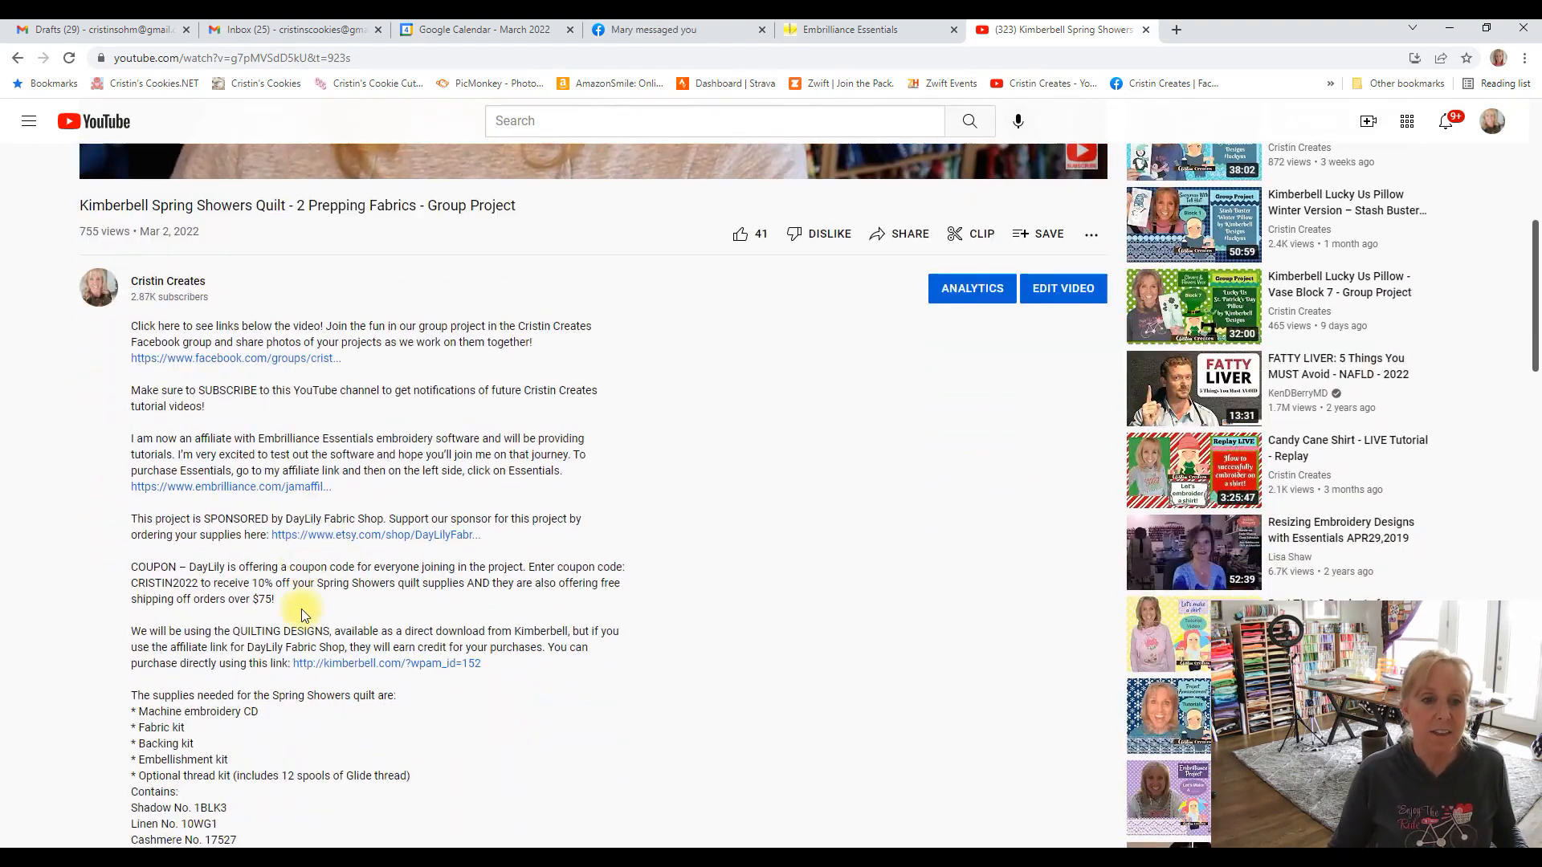
scroll(302, 609, "down", 7)
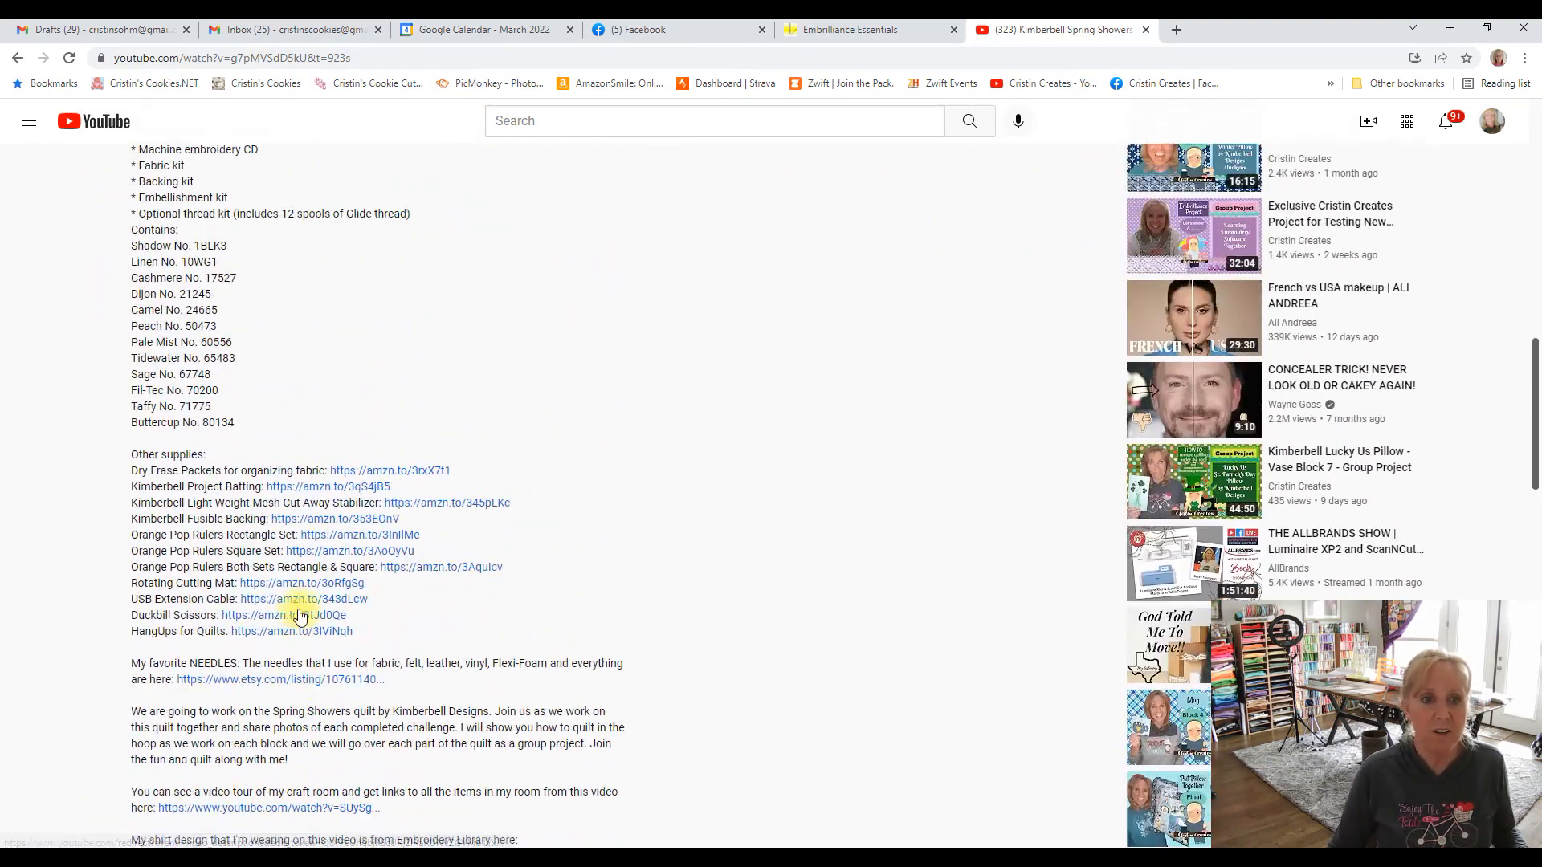
scroll(254, 609, "up", 4)
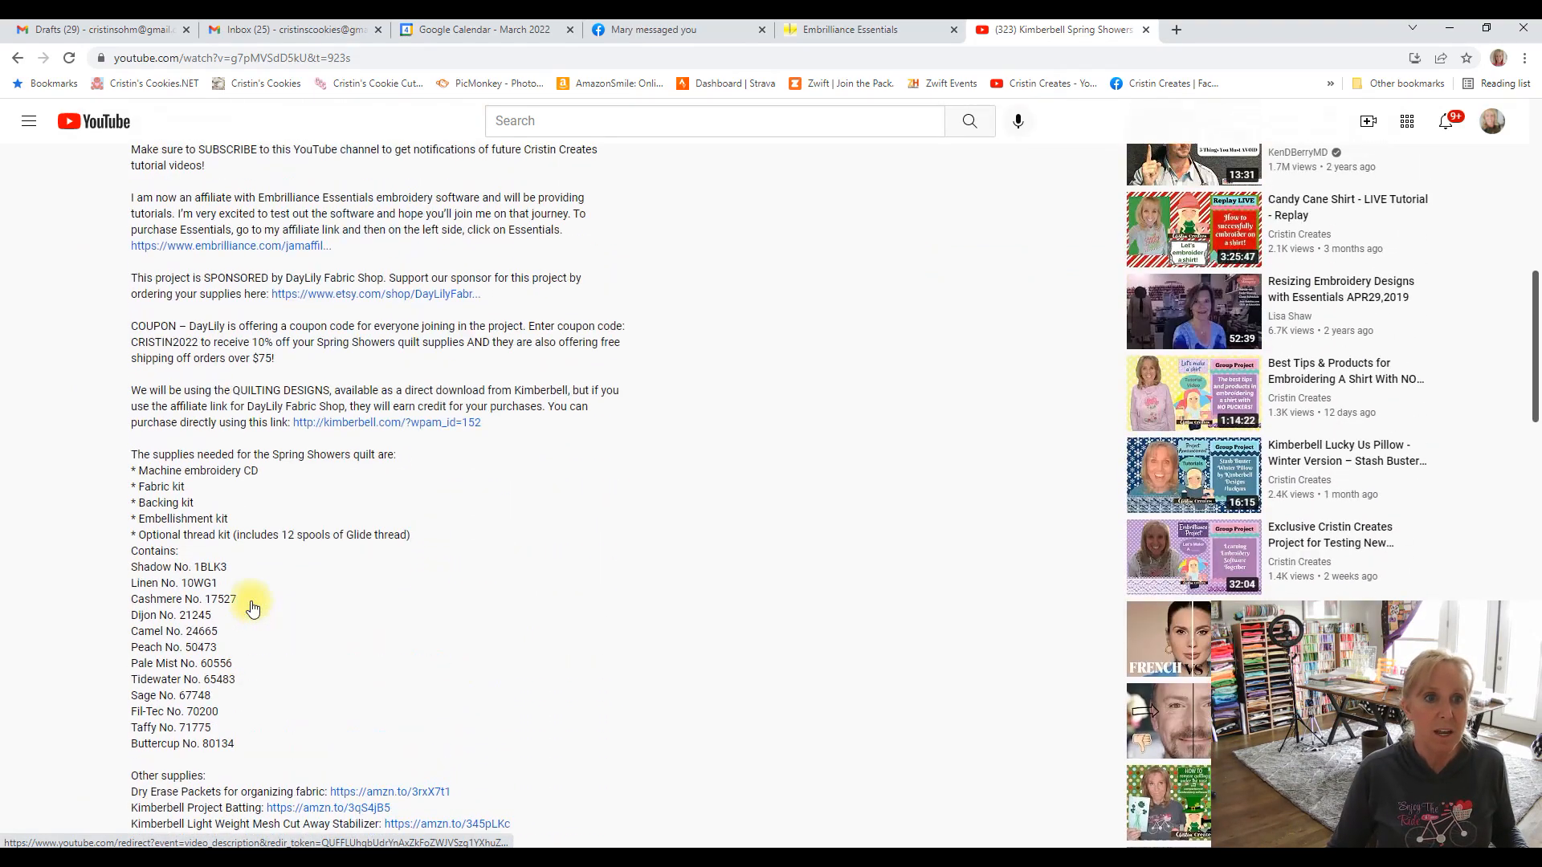
left_click(213, 249)
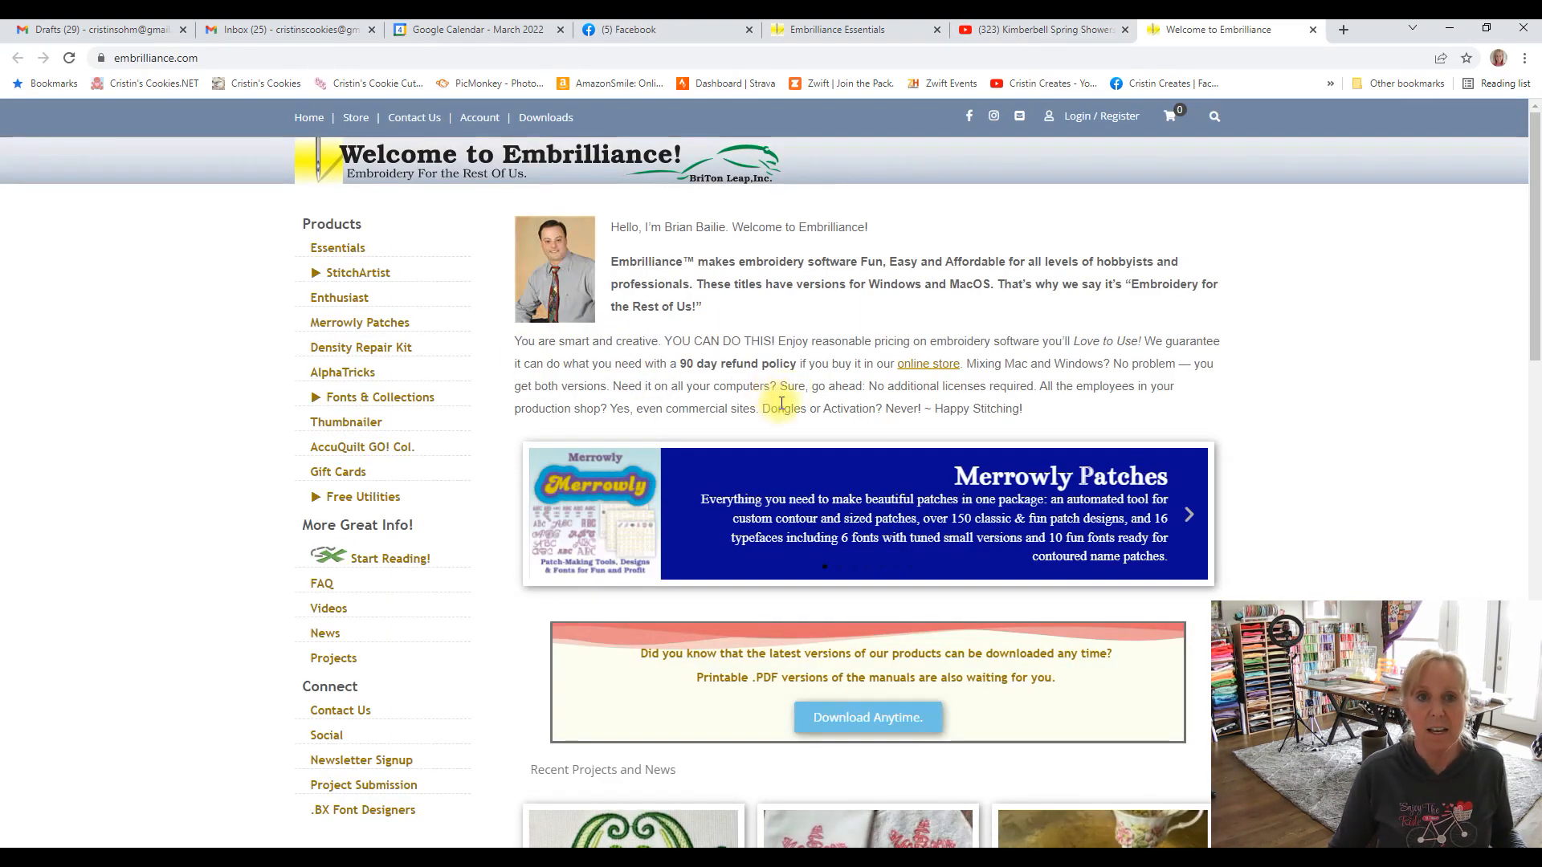
Open the Embrilliance online store to view its software products, and switch back to the Just Be You design in Embrilliance
left_click(354, 119)
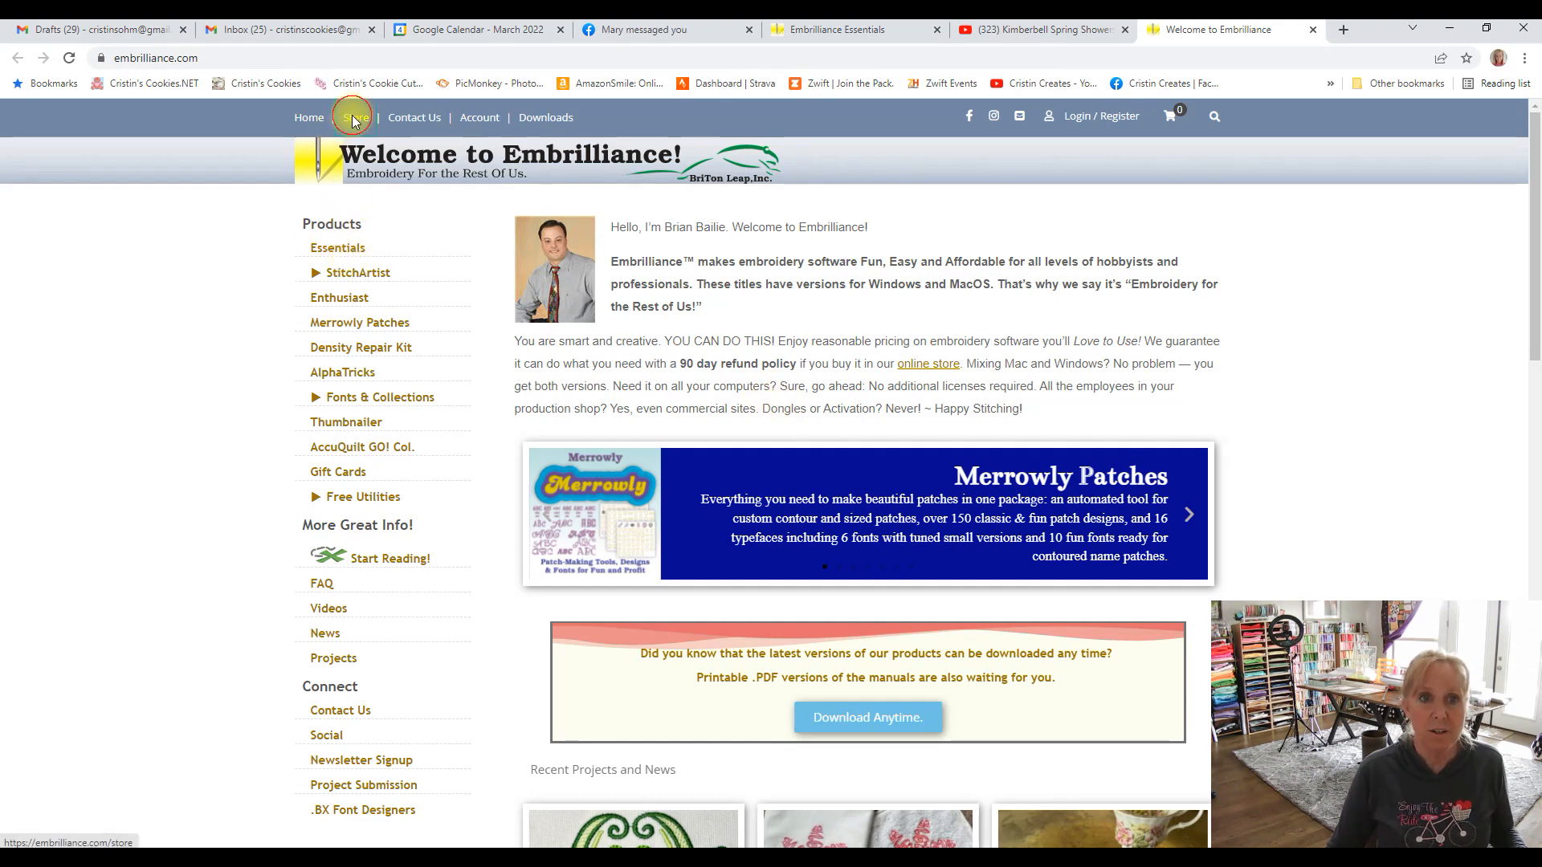
scroll(703, 437, "down", 1)
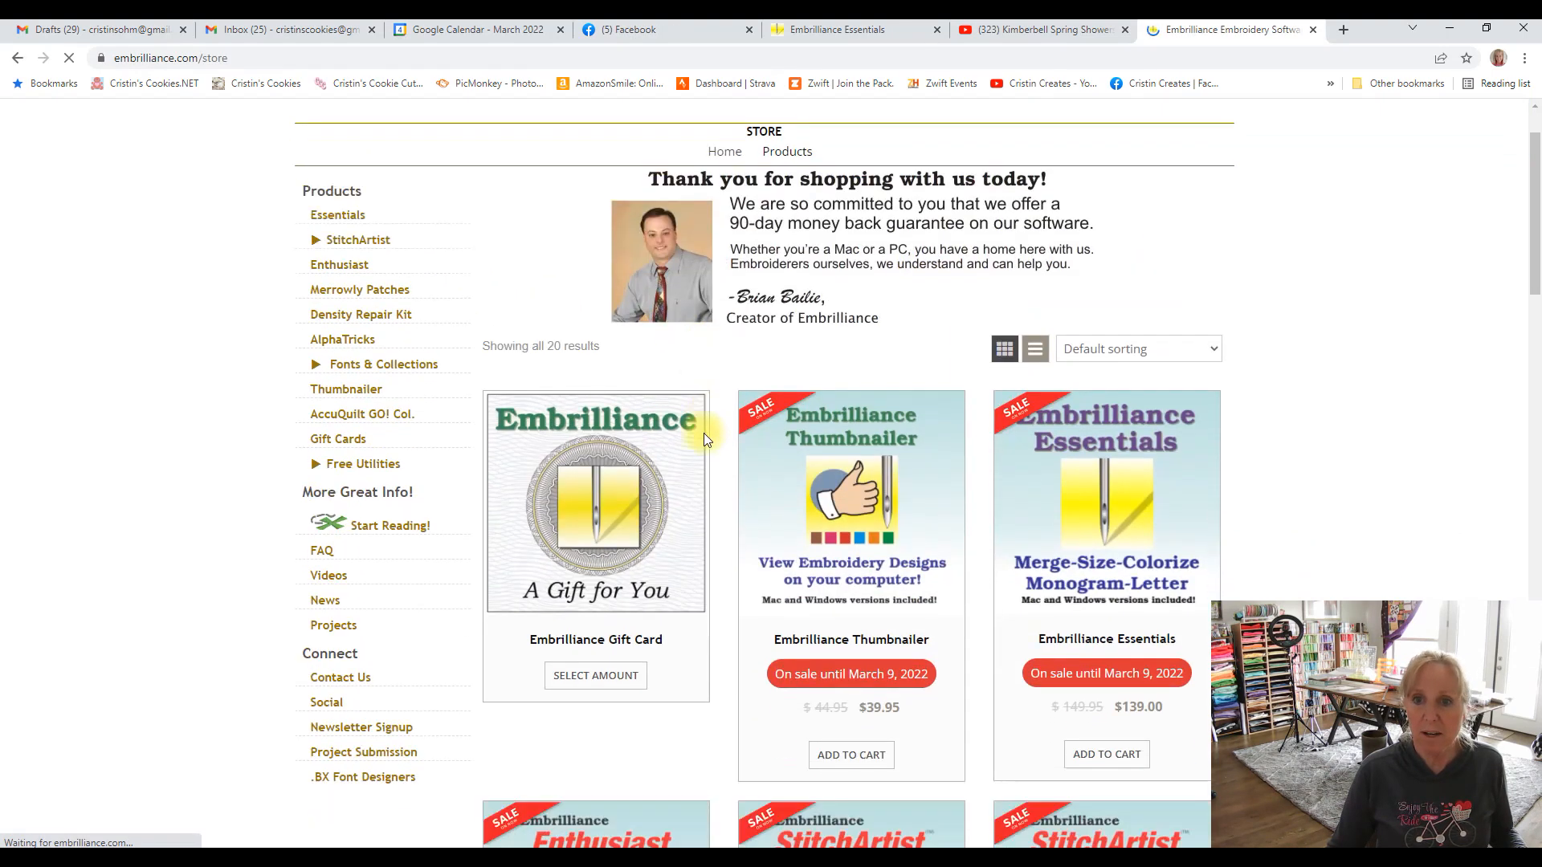
scroll(703, 438, "down", 1)
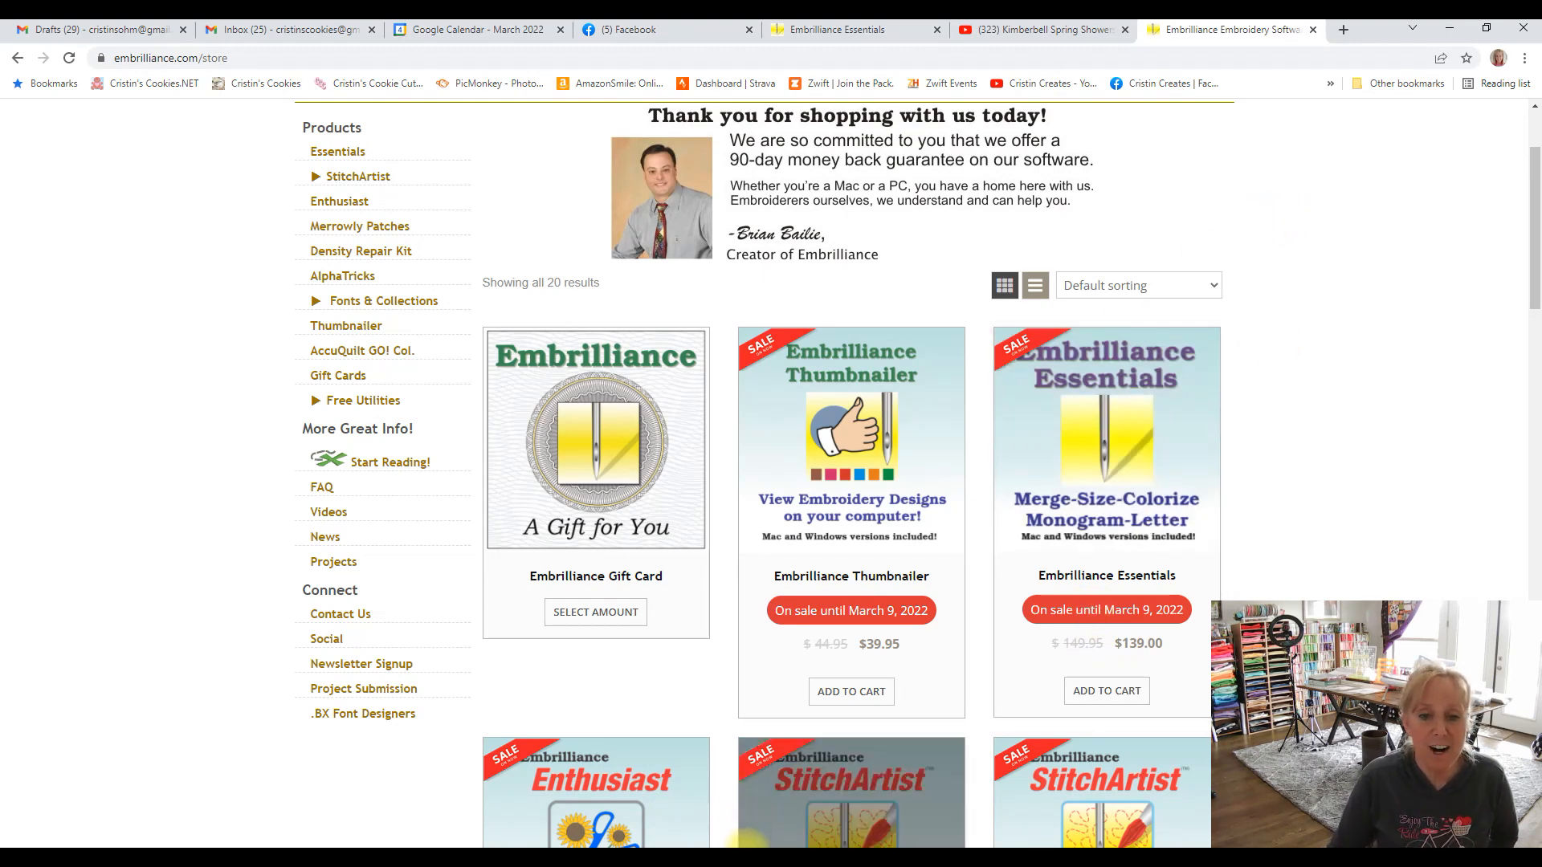
left_click(746, 845)
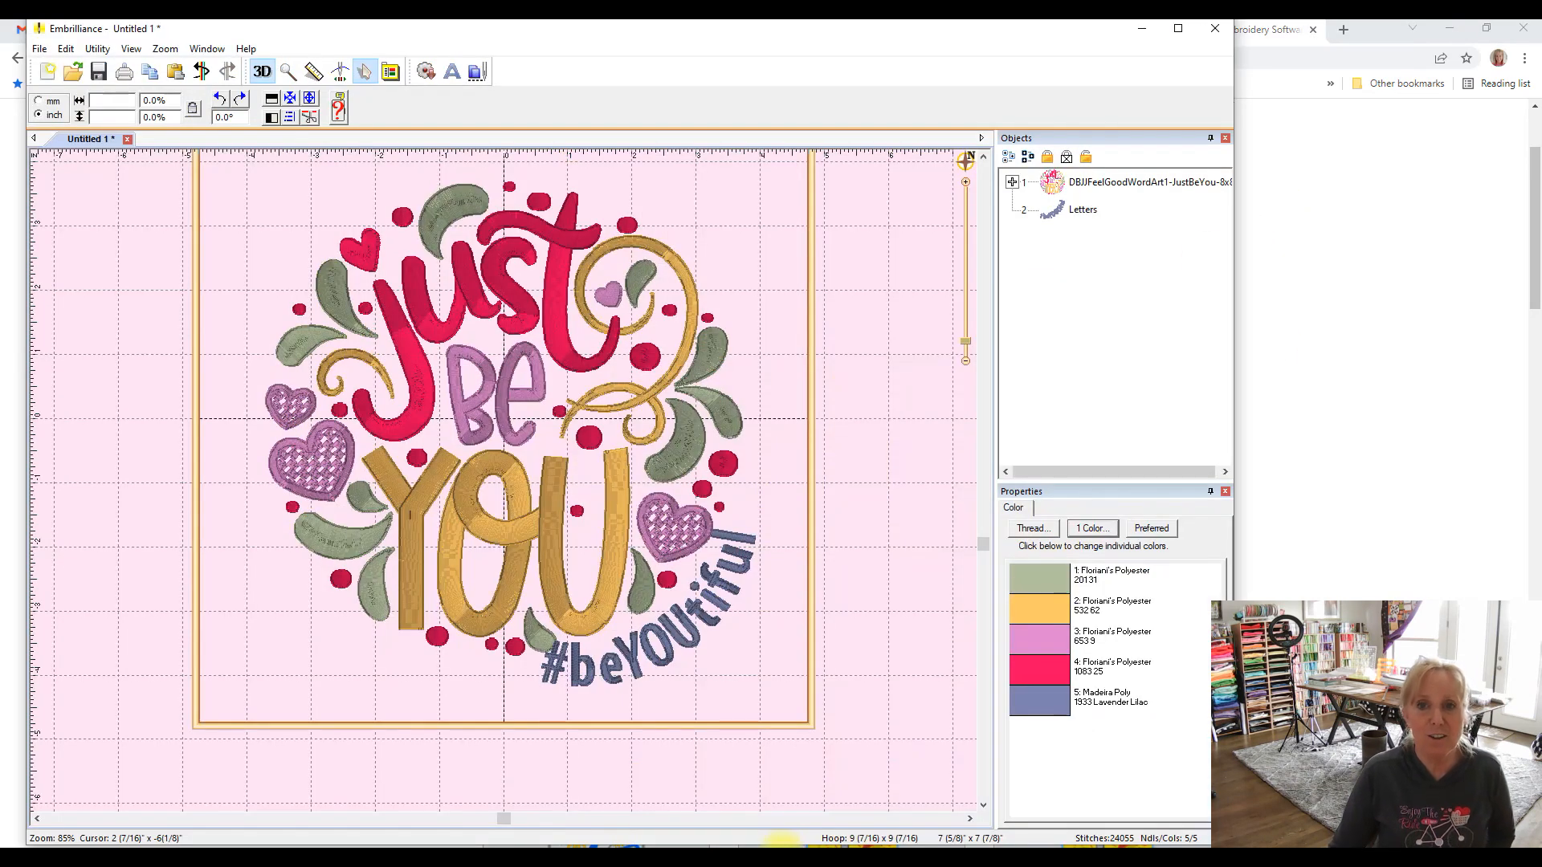